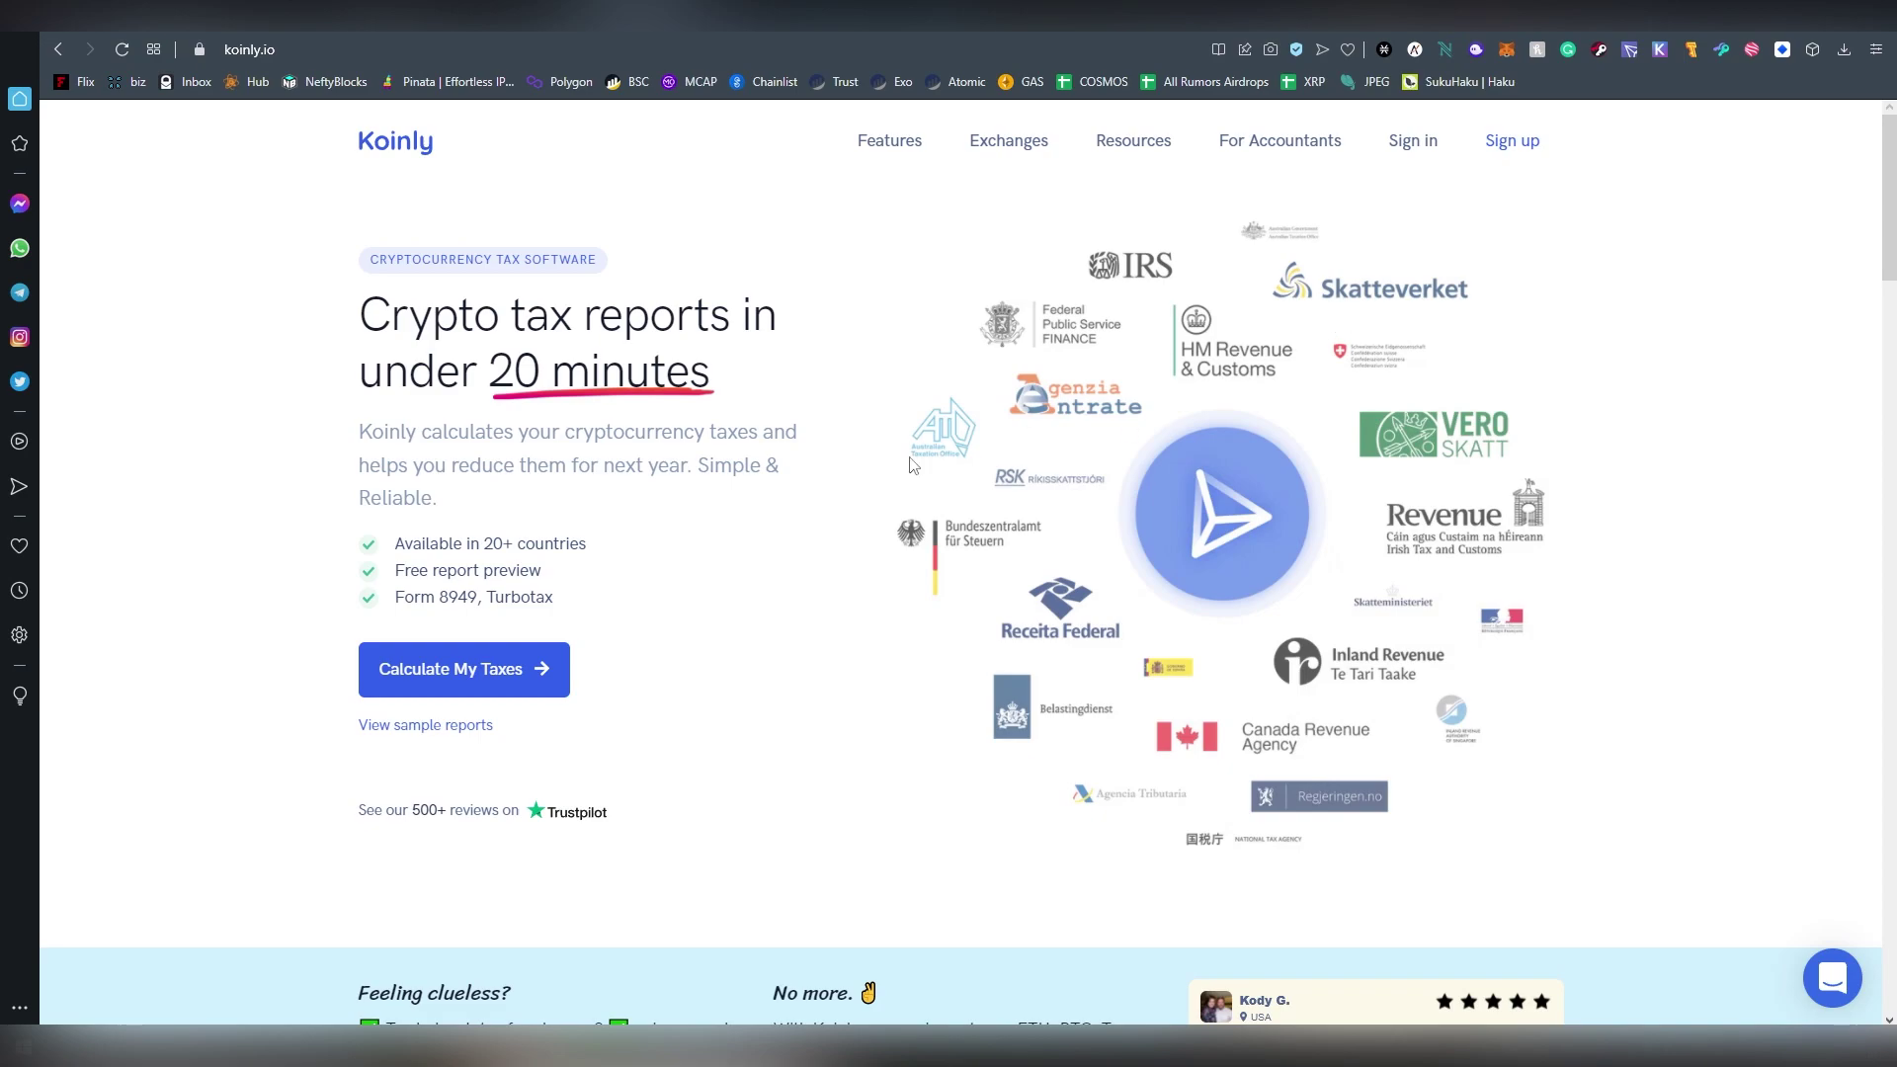
Read the Koinly homepage down to its footer, covering trade imports, capital gains previews, tax documents, reviews and popular questions
{"action": "scroll", "coordinate": [914, 466], "scroll_direction": "down", "scroll_amount": 1}
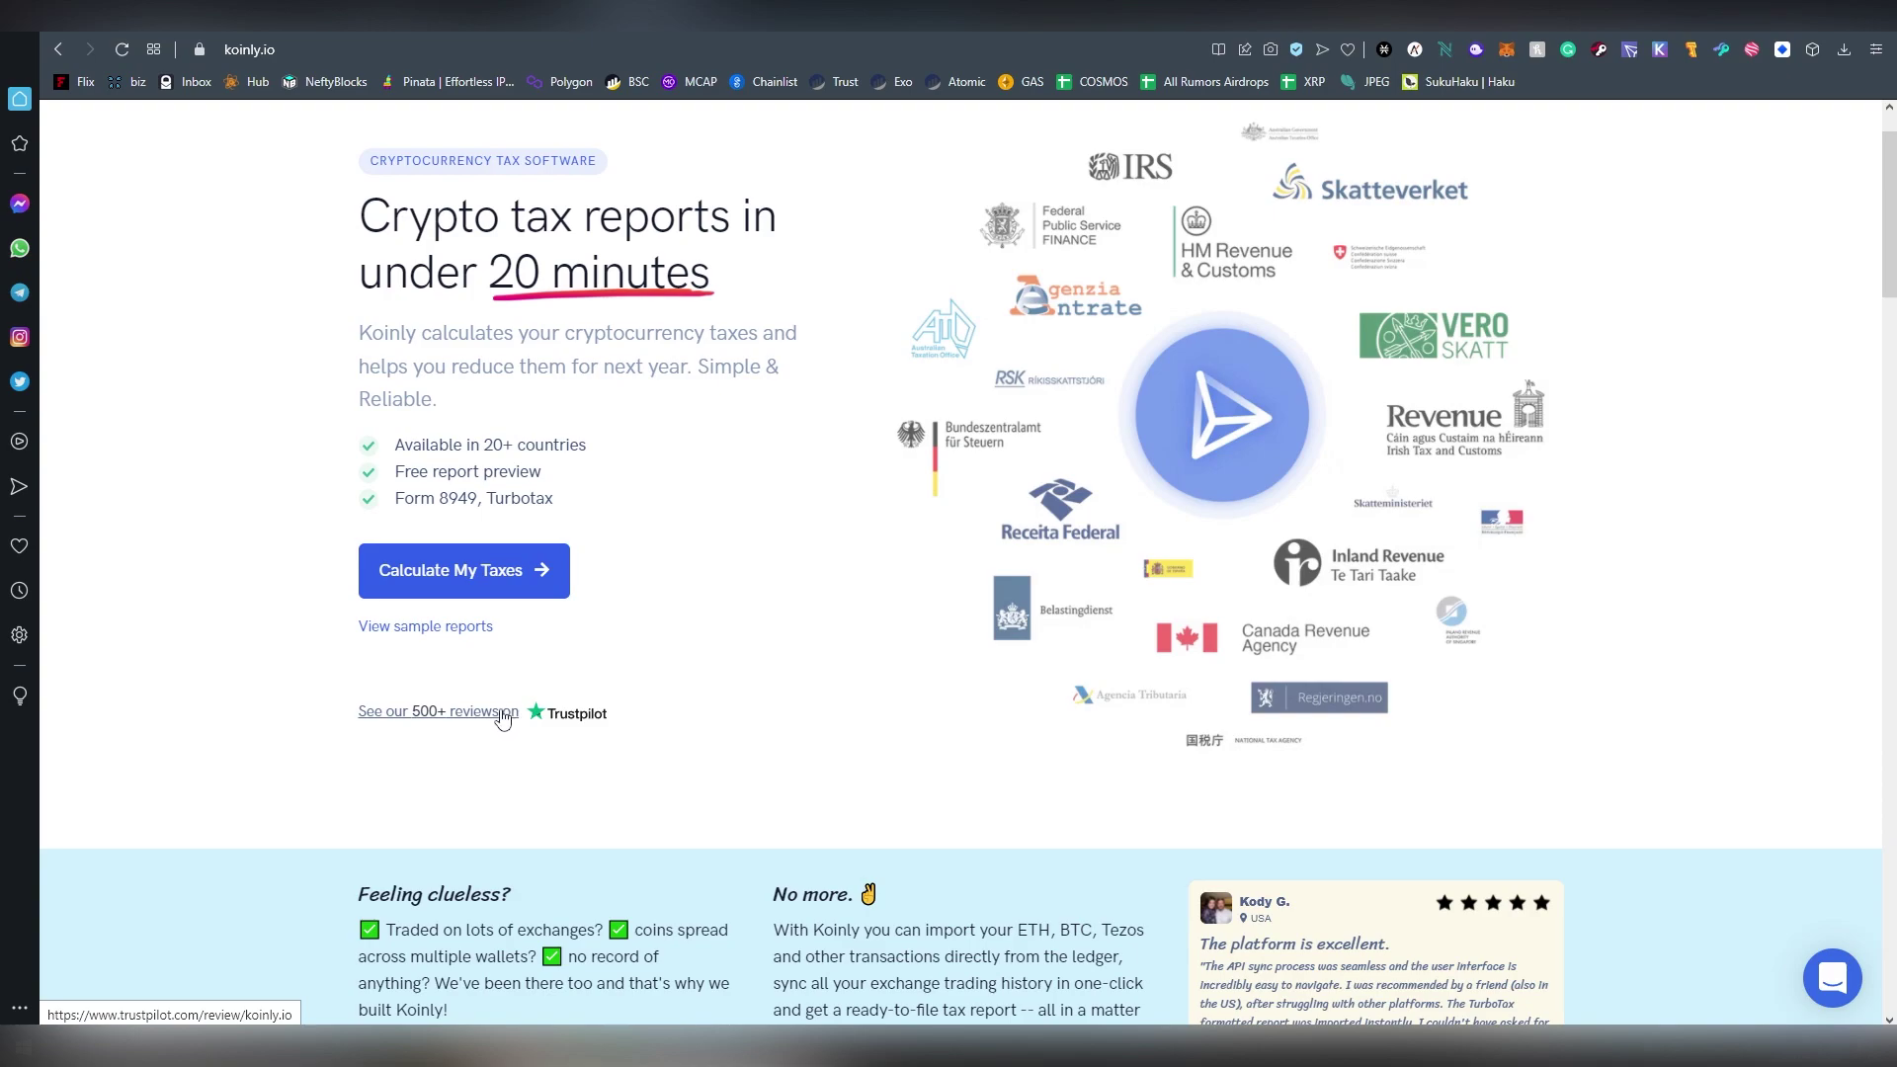
{"action": "scroll", "coordinate": [624, 680], "scroll_direction": "down", "scroll_amount": 5}
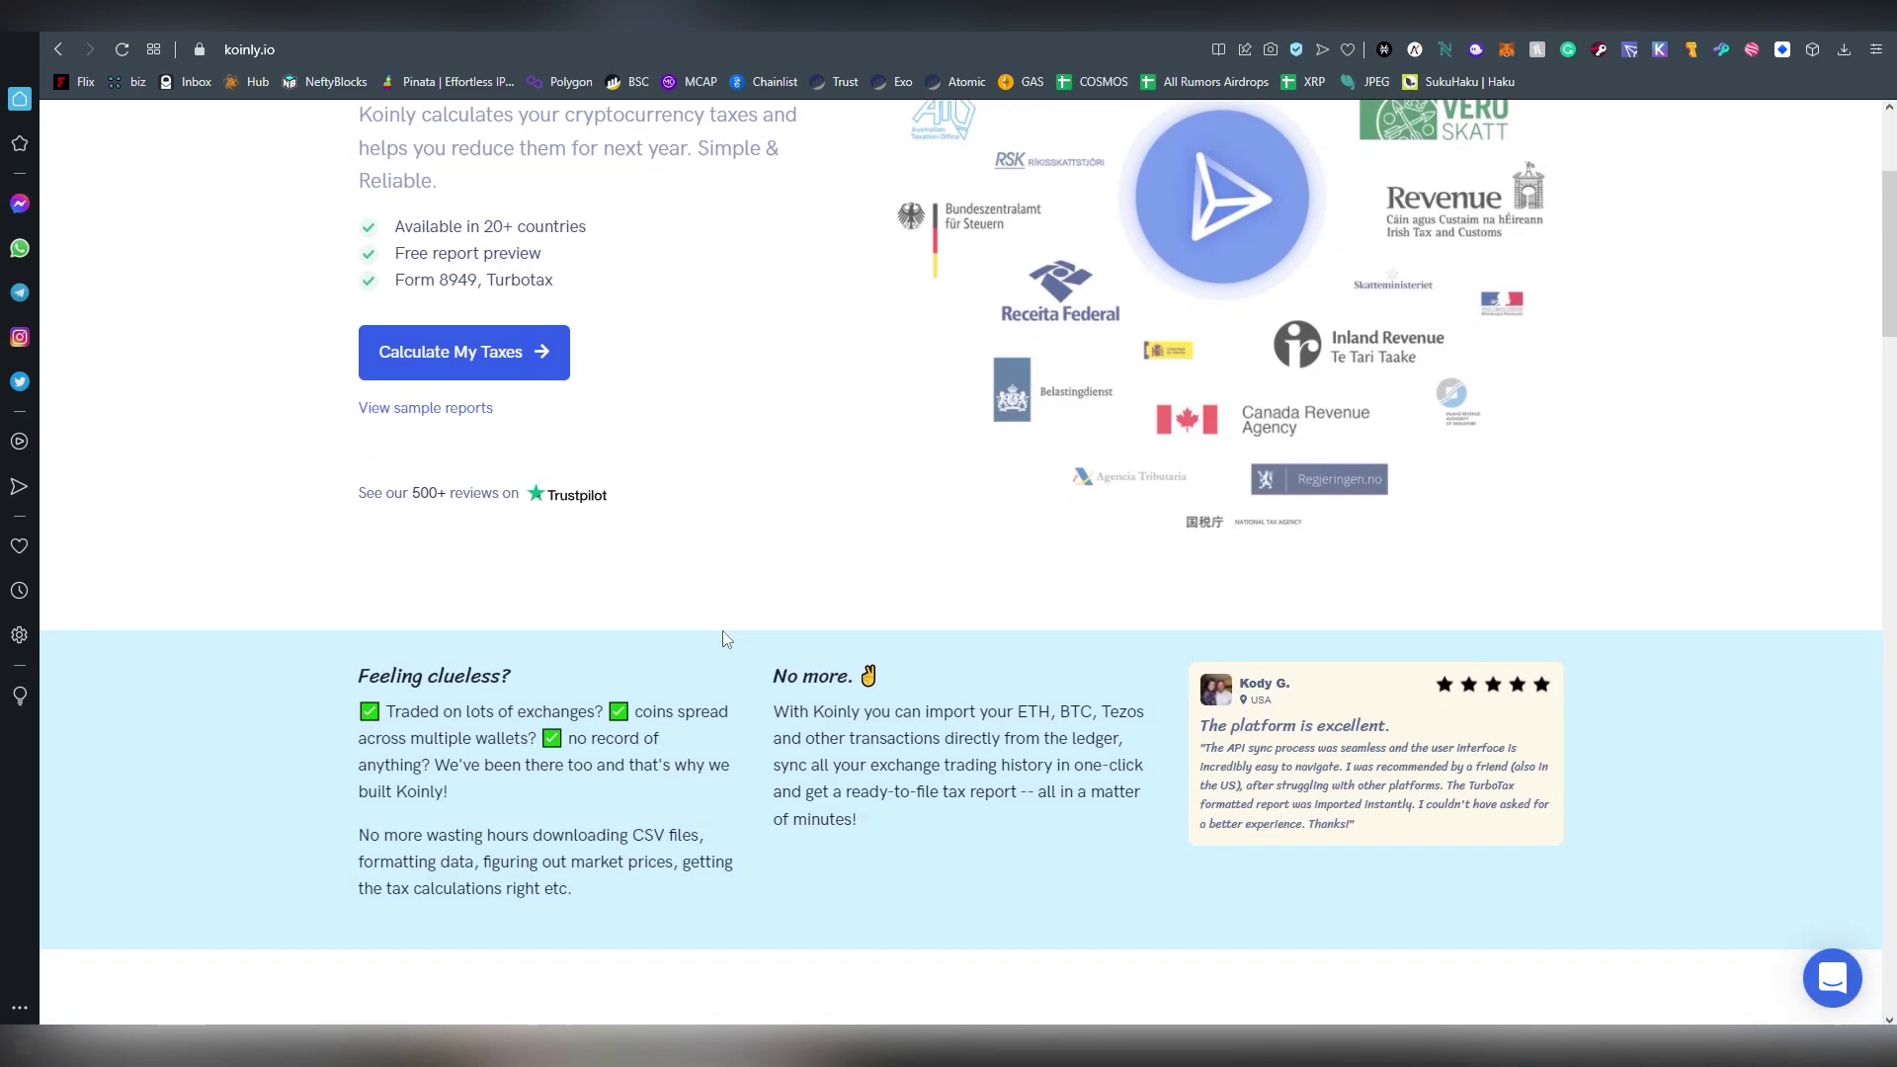
{"action": "scroll", "coordinate": [748, 634], "scroll_direction": "down", "scroll_amount": 6}
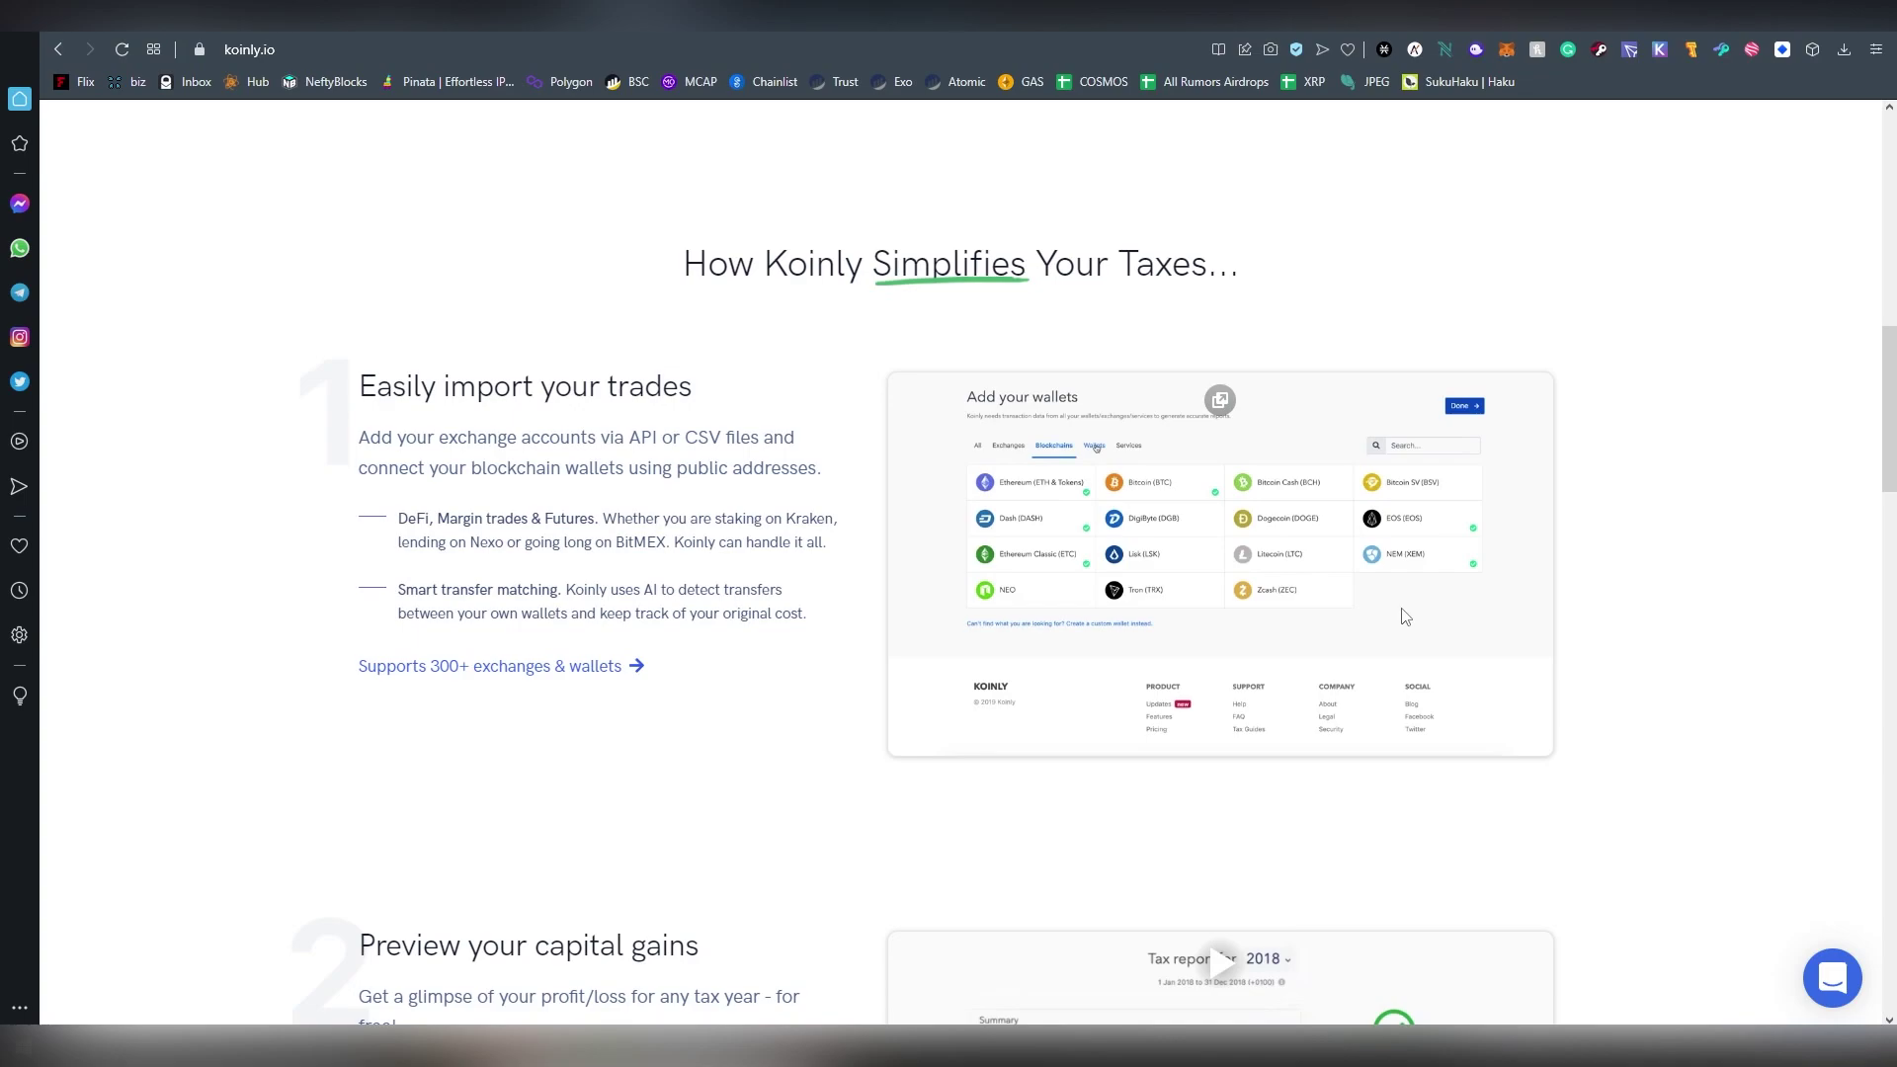
{"action": "scroll", "coordinate": [816, 615], "scroll_direction": "down", "scroll_amount": 3}
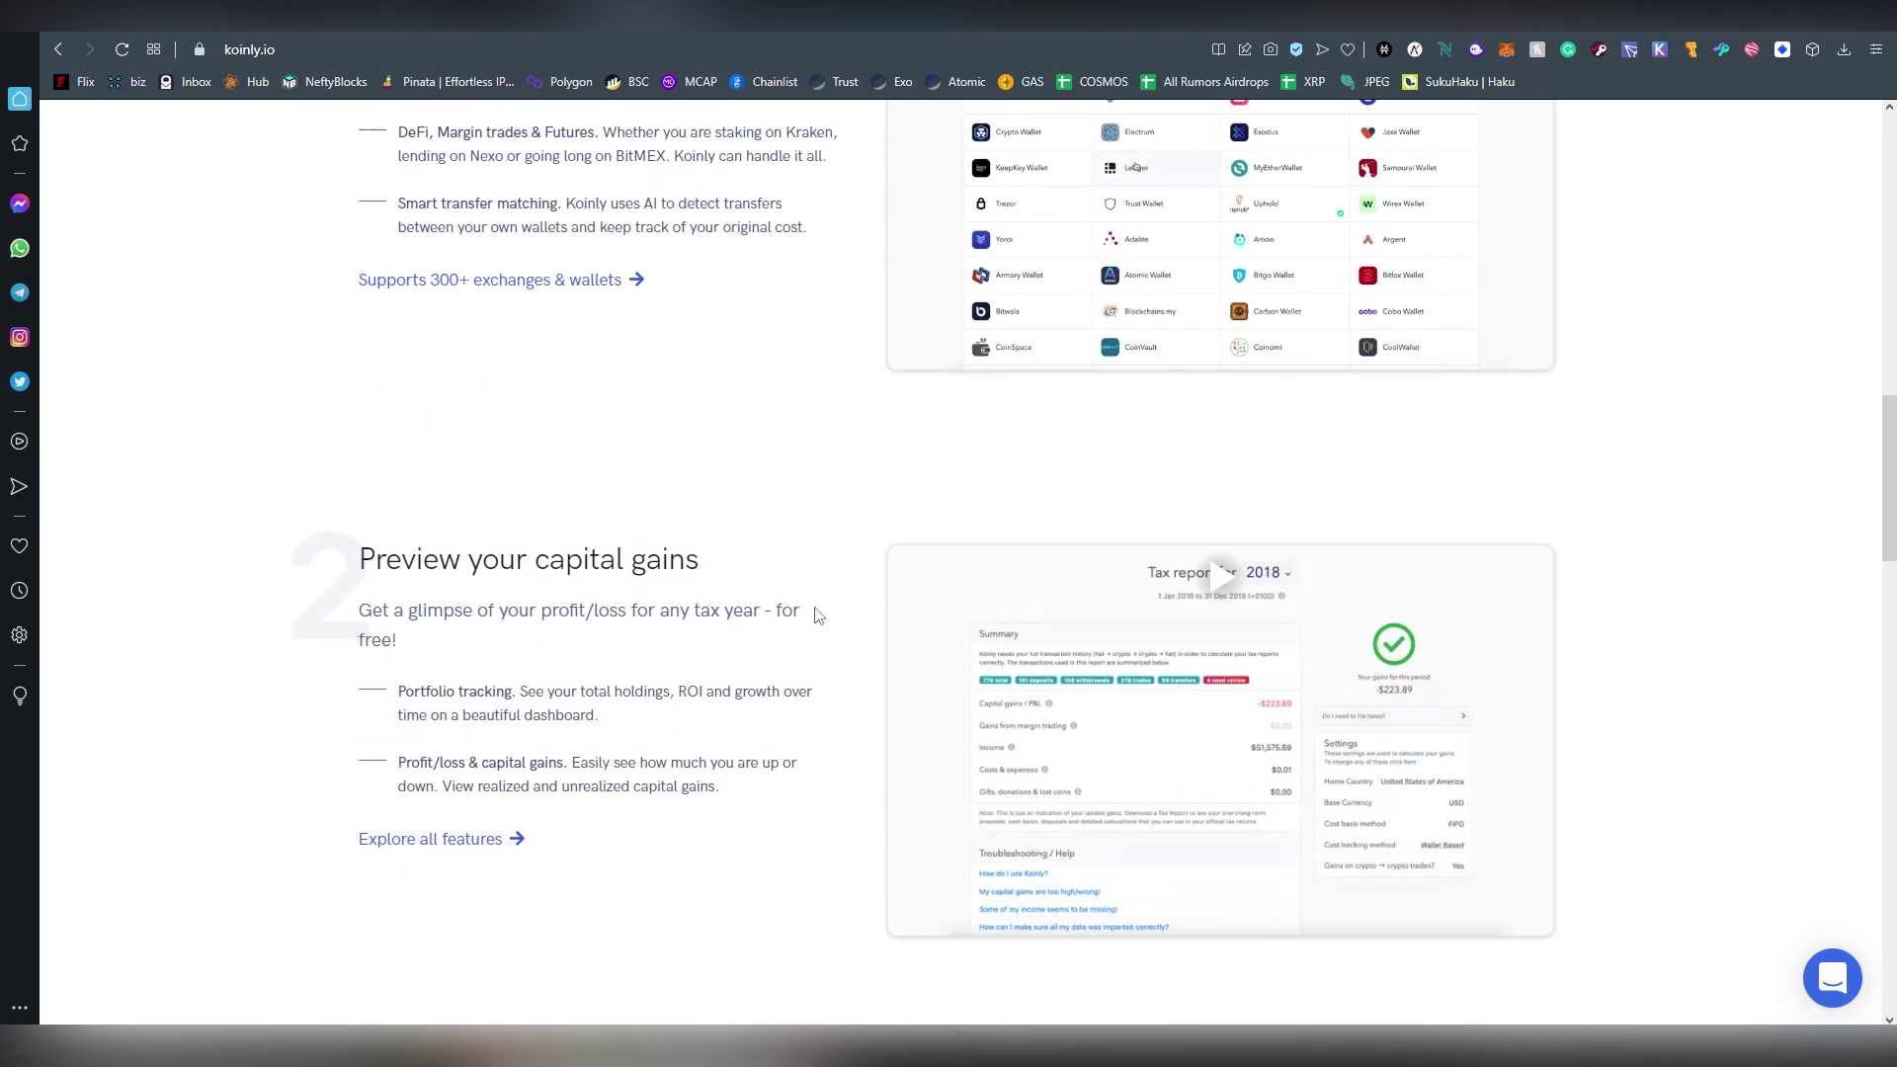
{"action": "scroll", "coordinate": [816, 613], "scroll_direction": "down", "scroll_amount": 1}
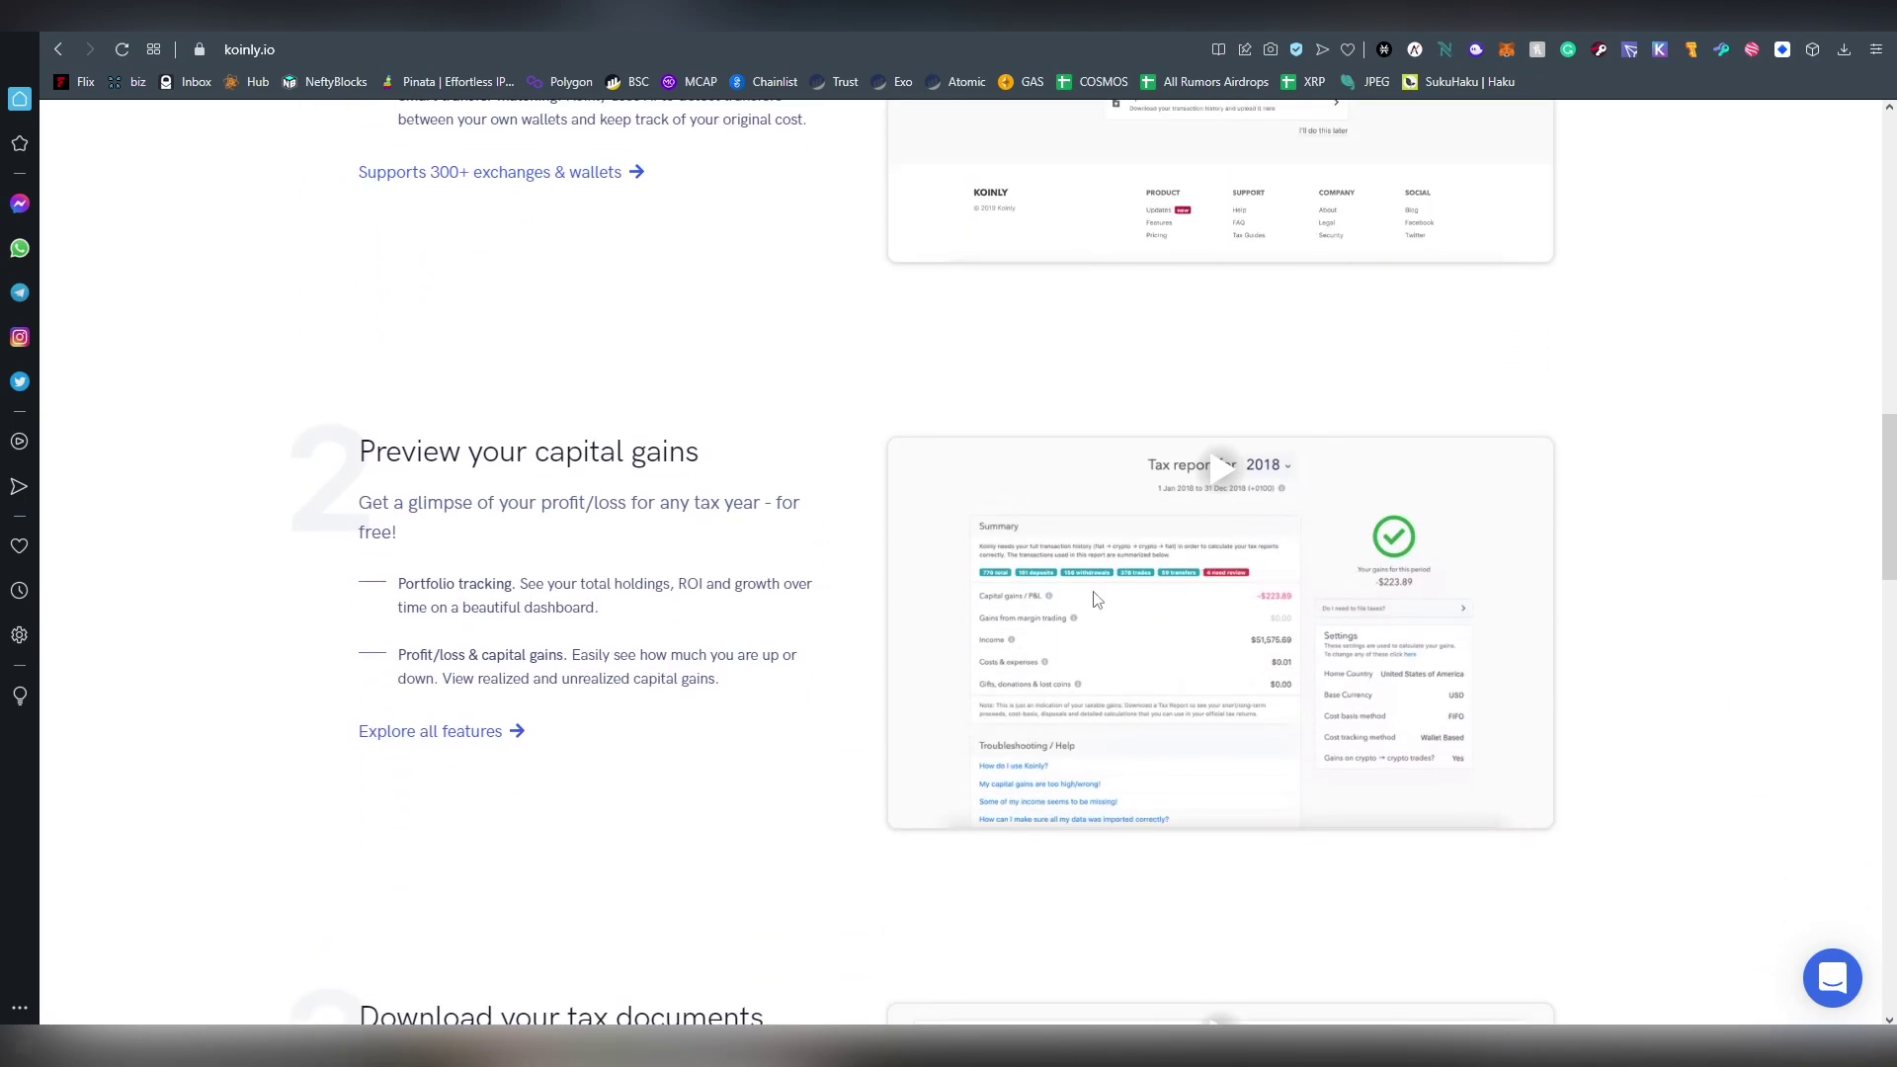
{"action": "scroll", "coordinate": [847, 678], "scroll_direction": "down", "scroll_amount": 4}
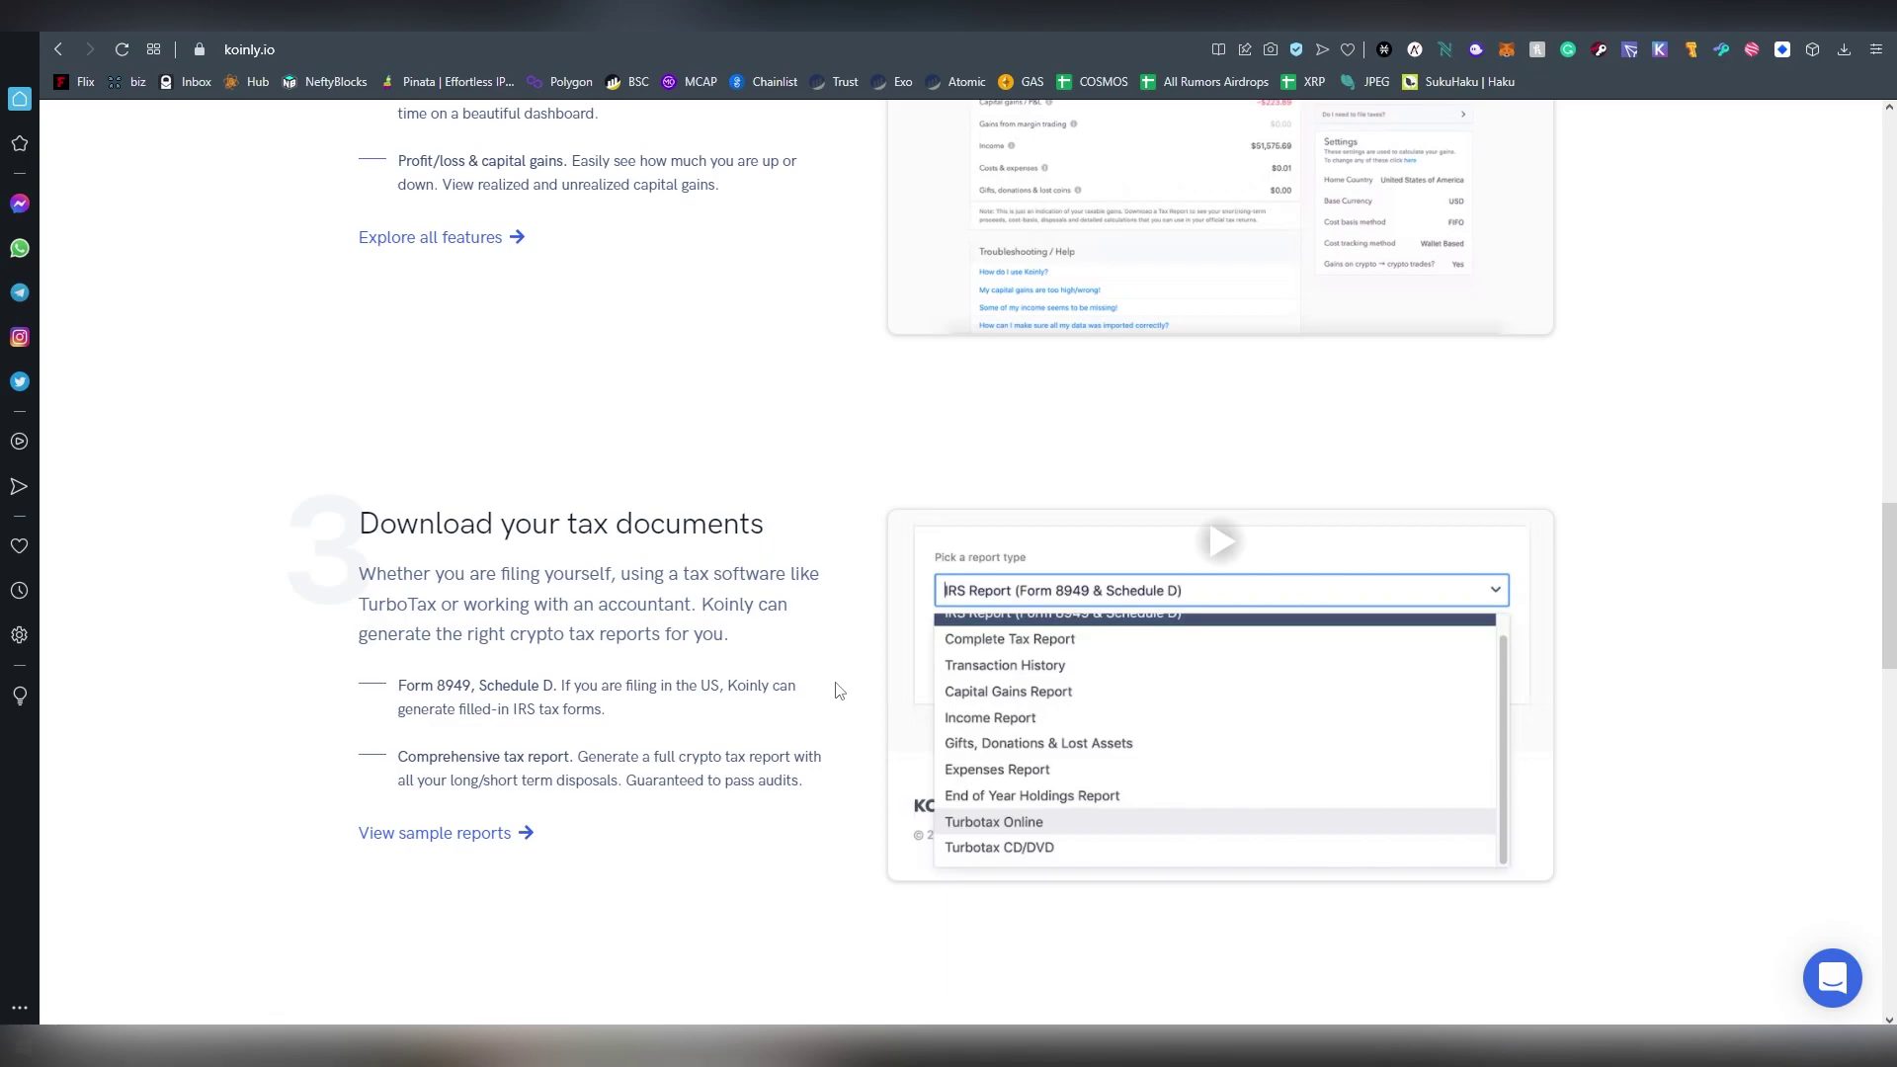
{"action": "scroll", "coordinate": [836, 689], "scroll_direction": "down", "scroll_amount": 10}
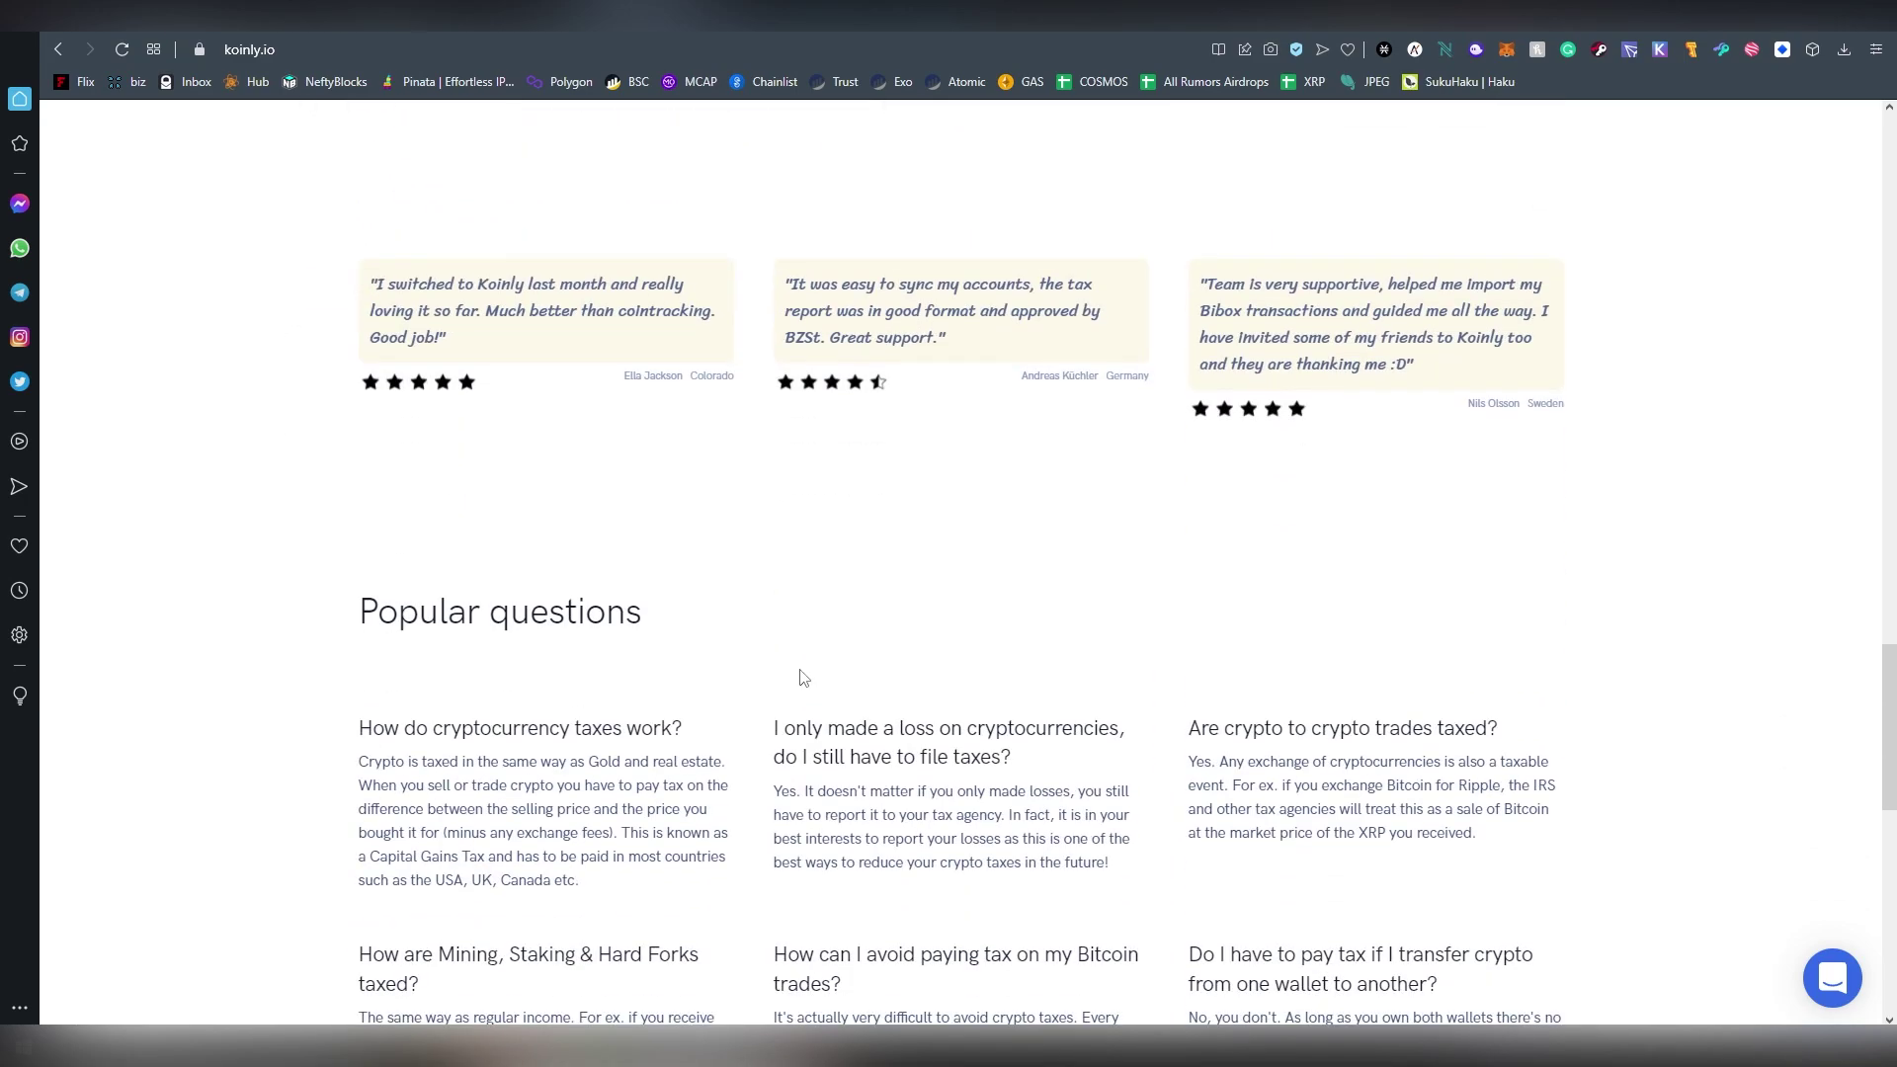
{"action": "scroll", "coordinate": [818, 660], "scroll_direction": "down", "scroll_amount": 6}
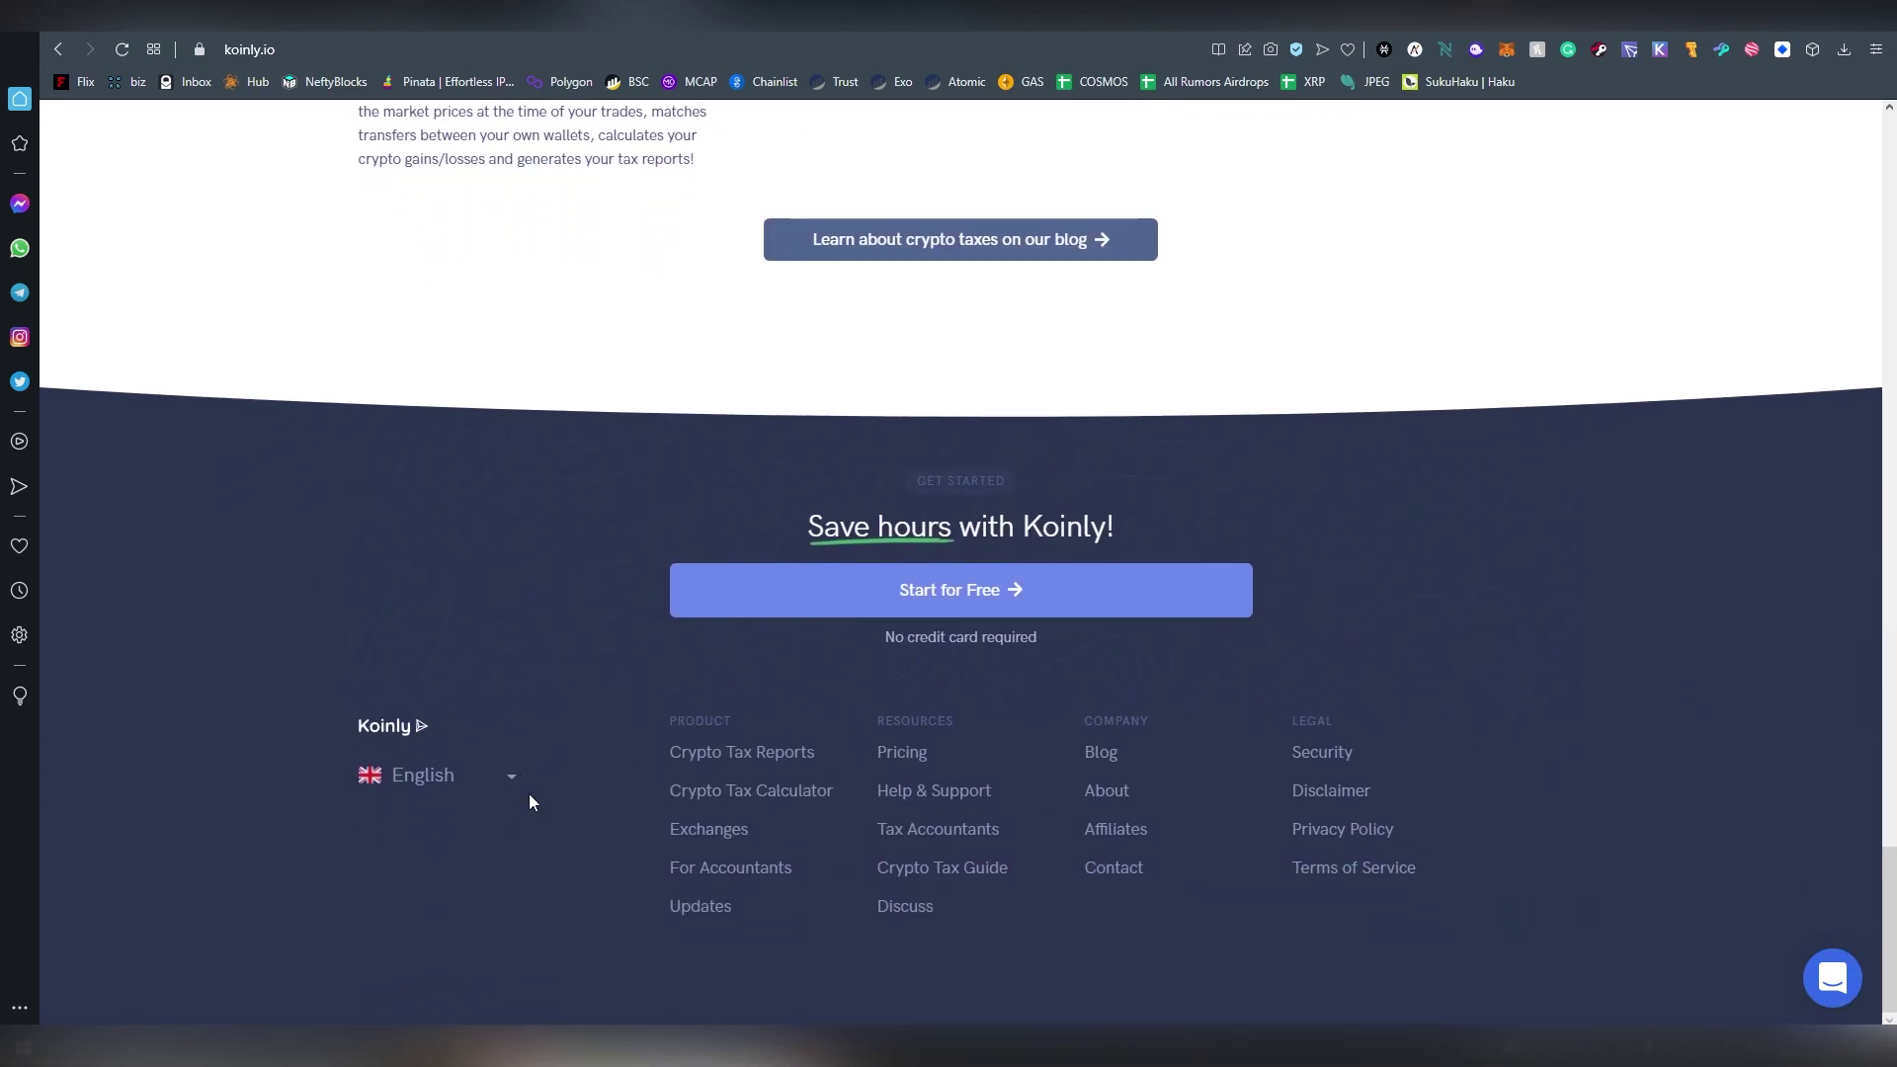
View the website languages offered in the homepage footer and close the list without changing the language
{"action": "left_click", "coordinate": [507, 782]}
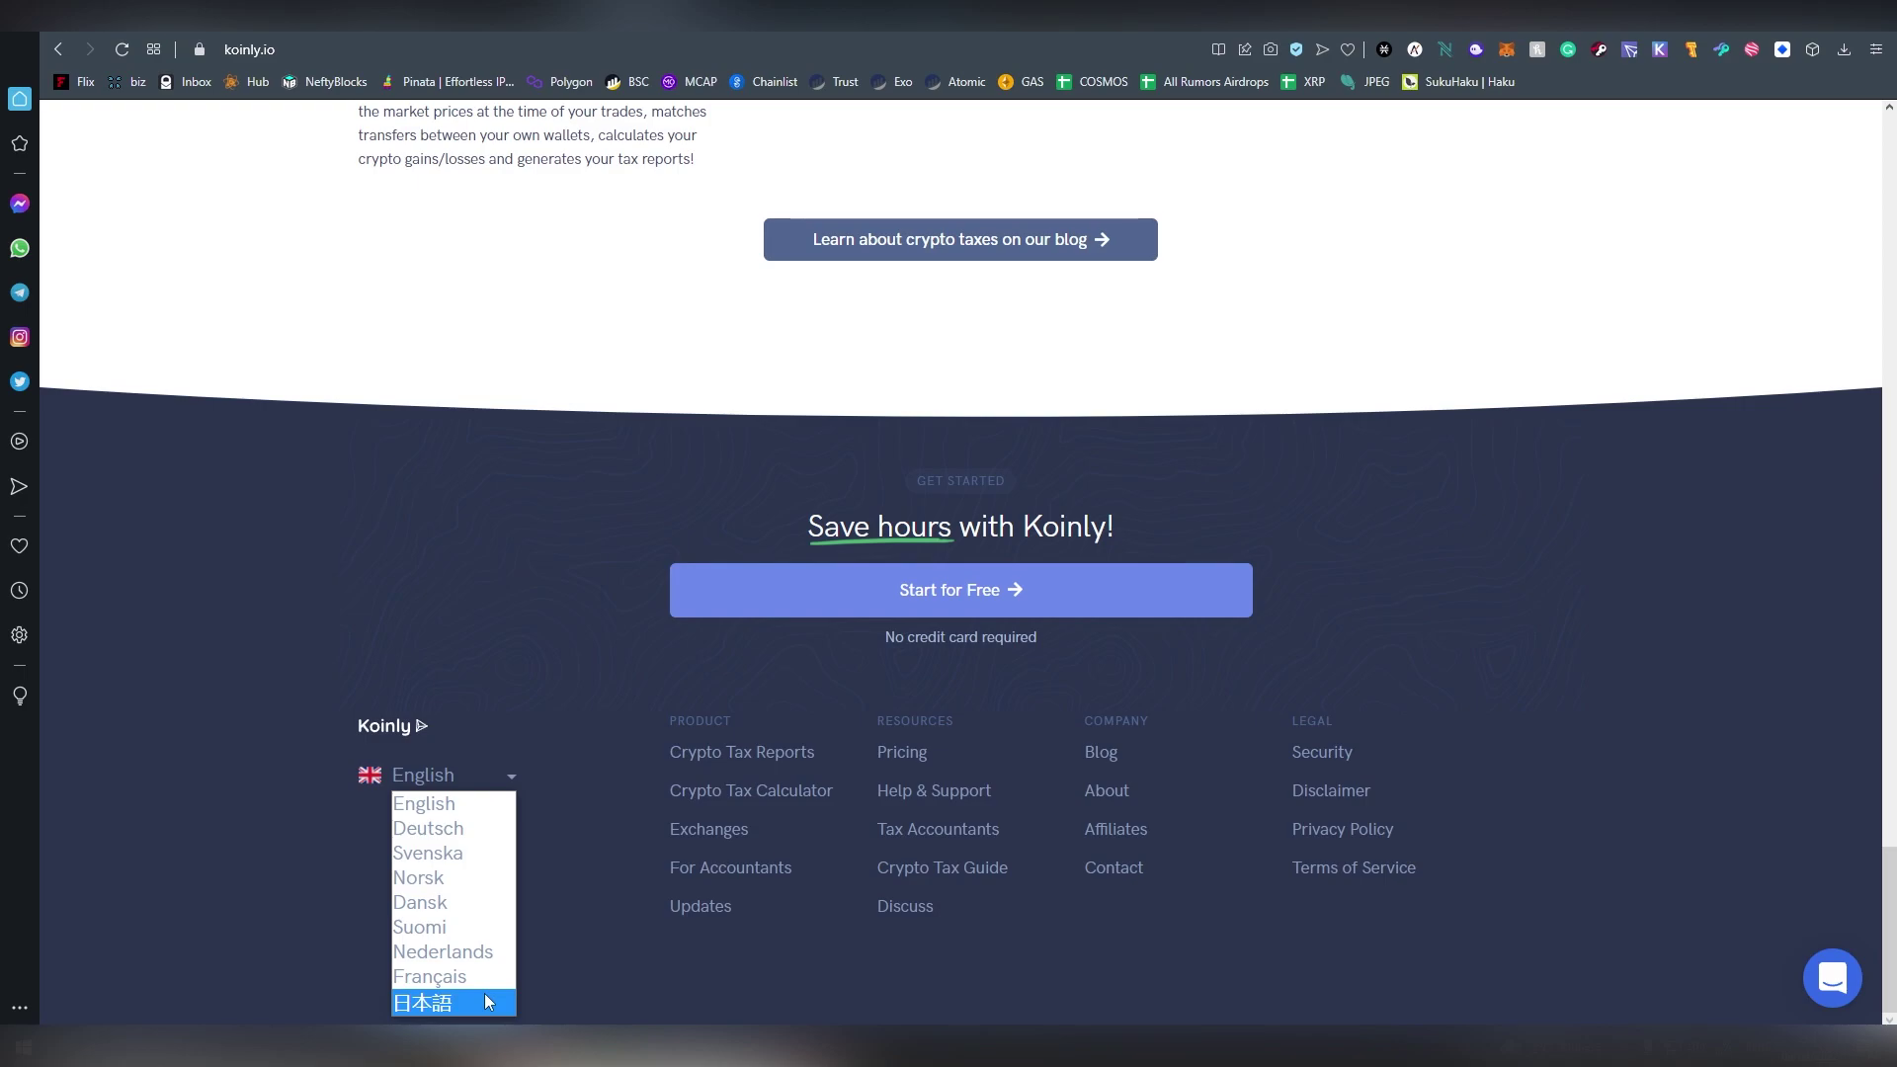
{"action": "left_click", "coordinate": [578, 756]}
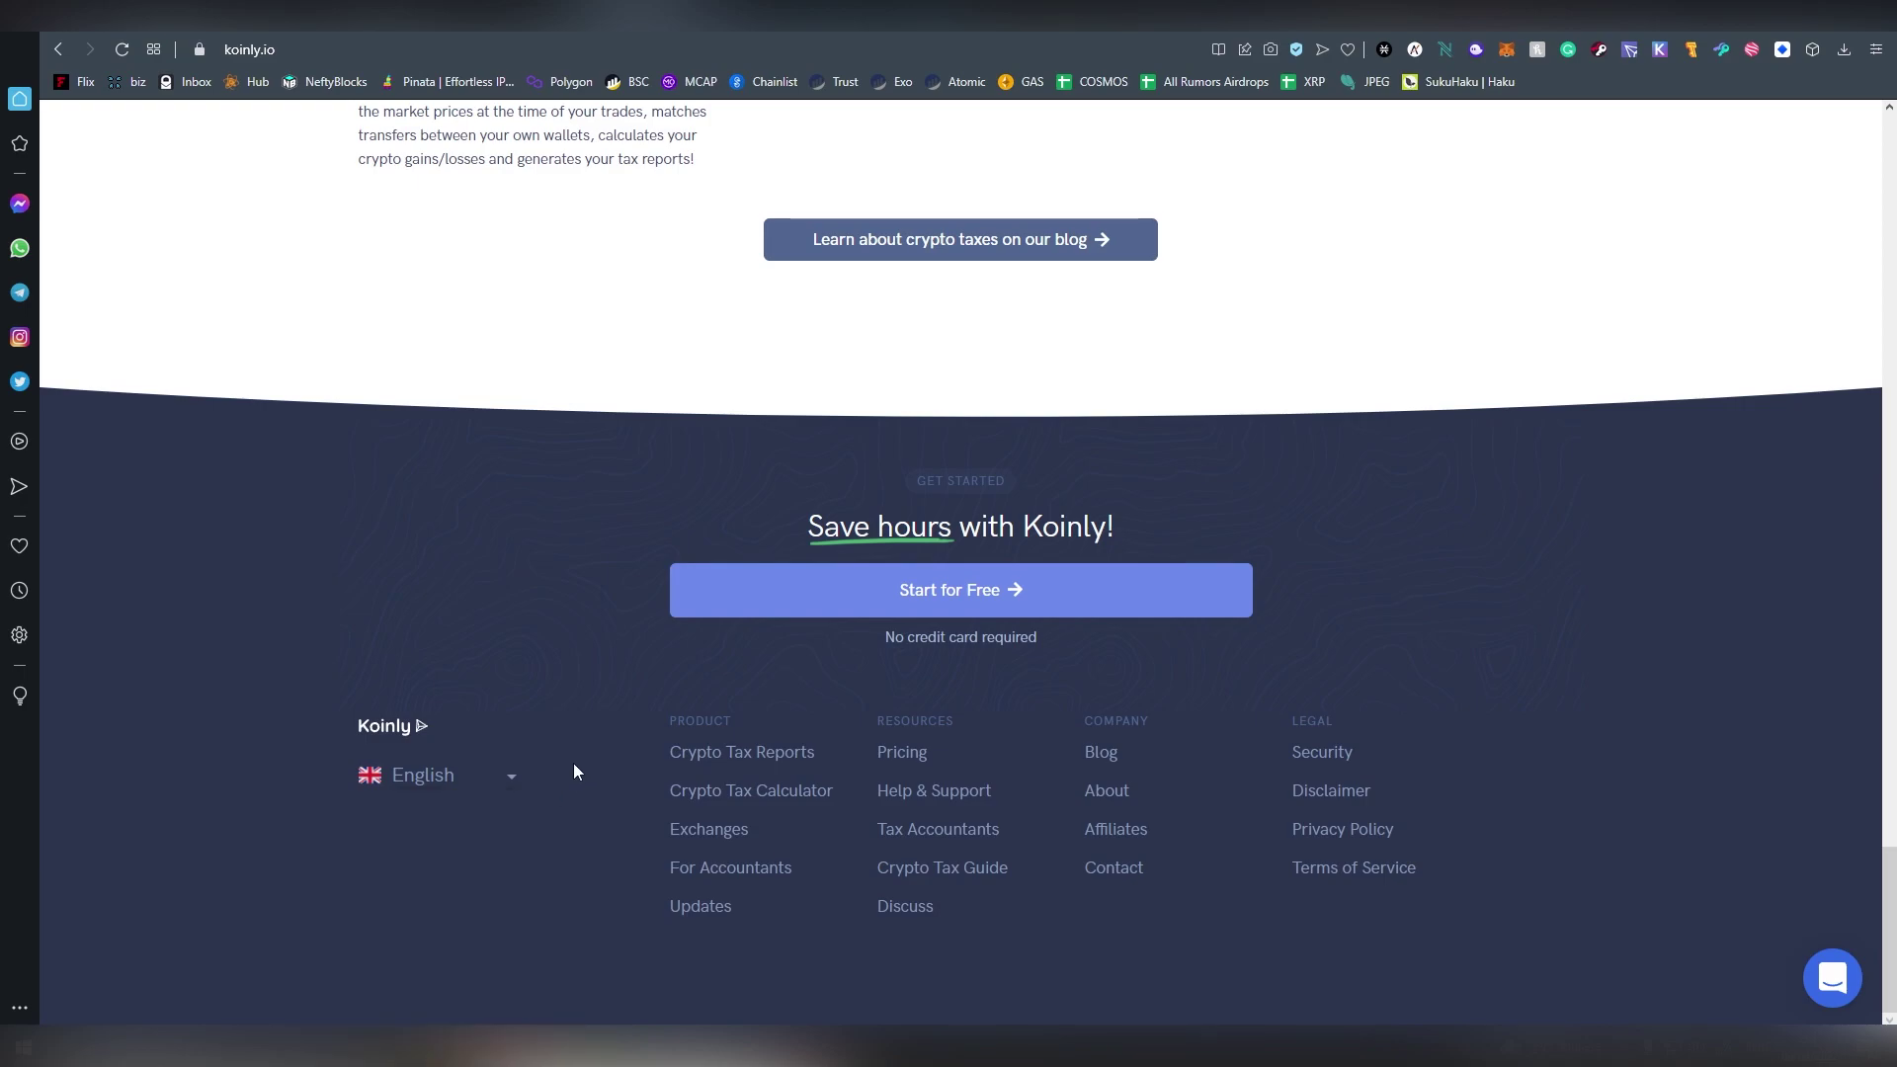
{"action": "scroll", "coordinate": [575, 771], "scroll_direction": "up", "scroll_amount": 20}
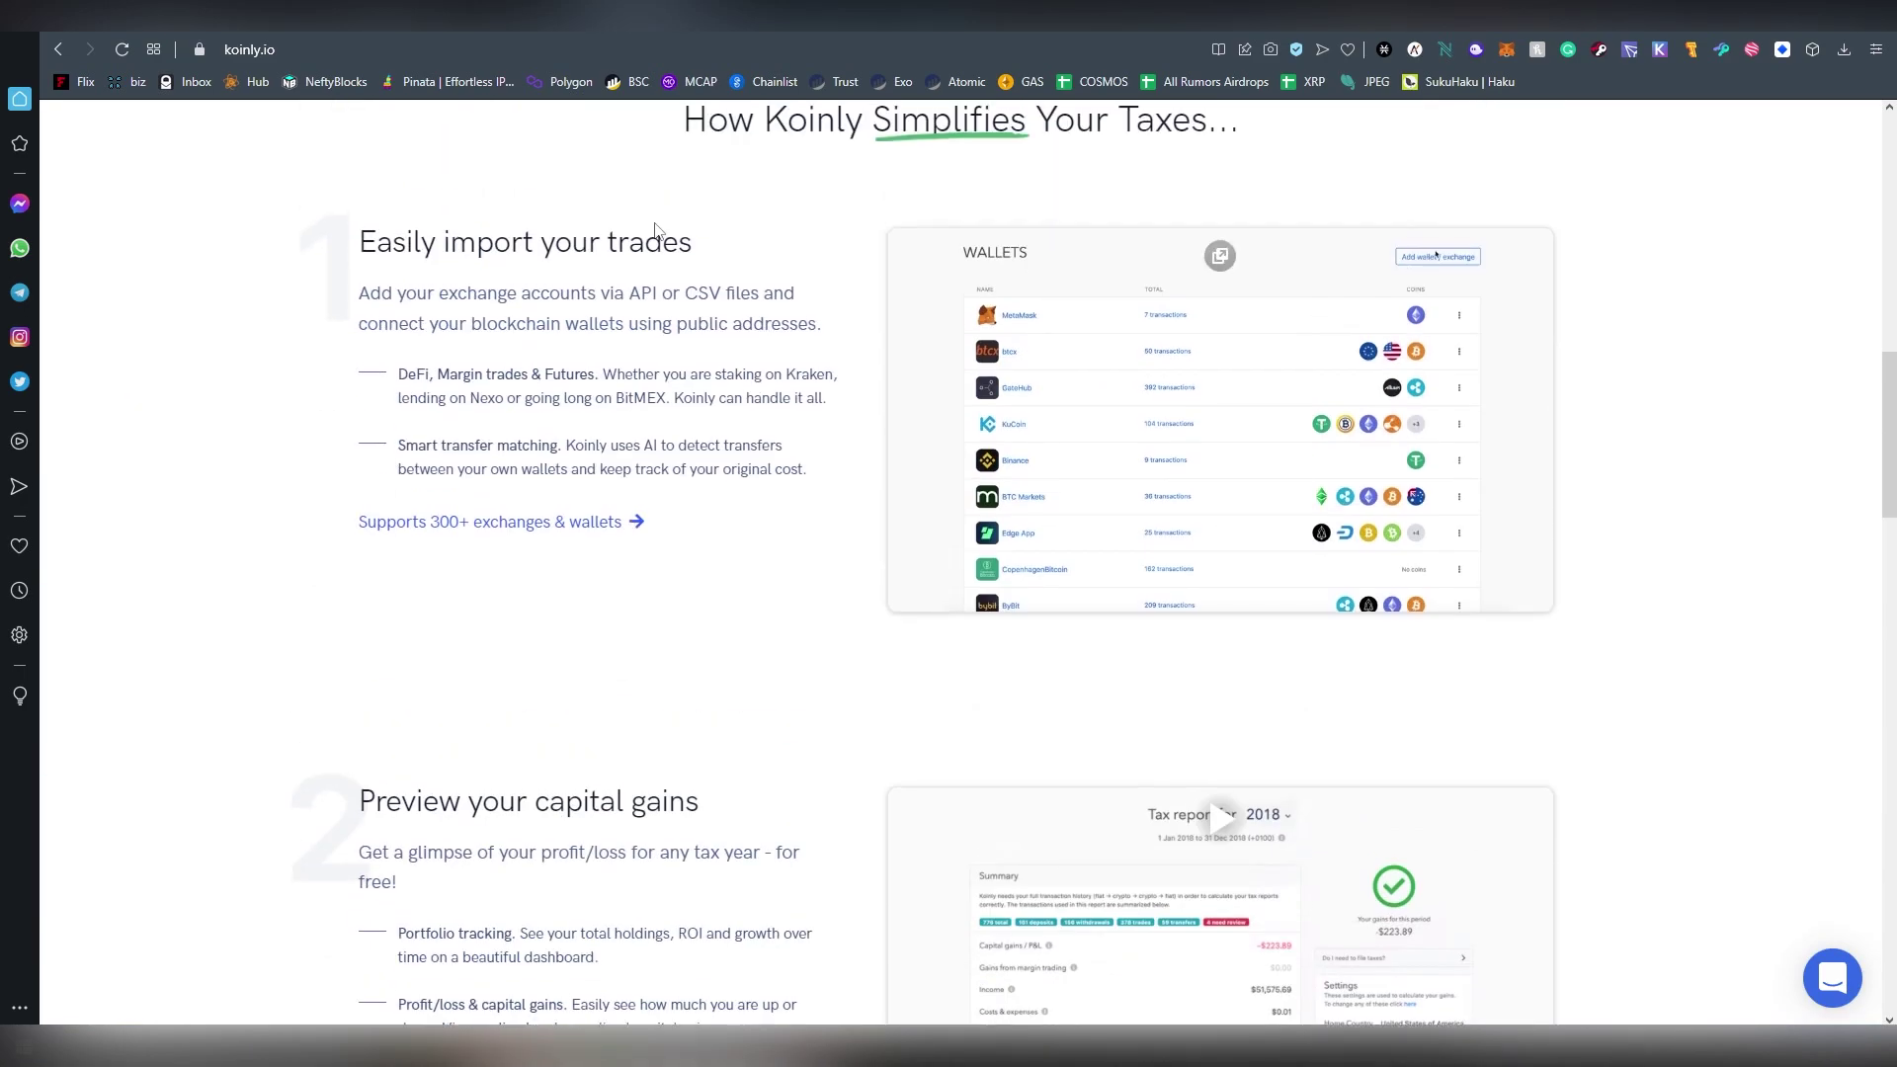
Switch to the Koinly pricing page and compare the transaction limits of the Newbie, Hodler and Trader plans
{"action": "left_click", "coordinate": [787, 13]}
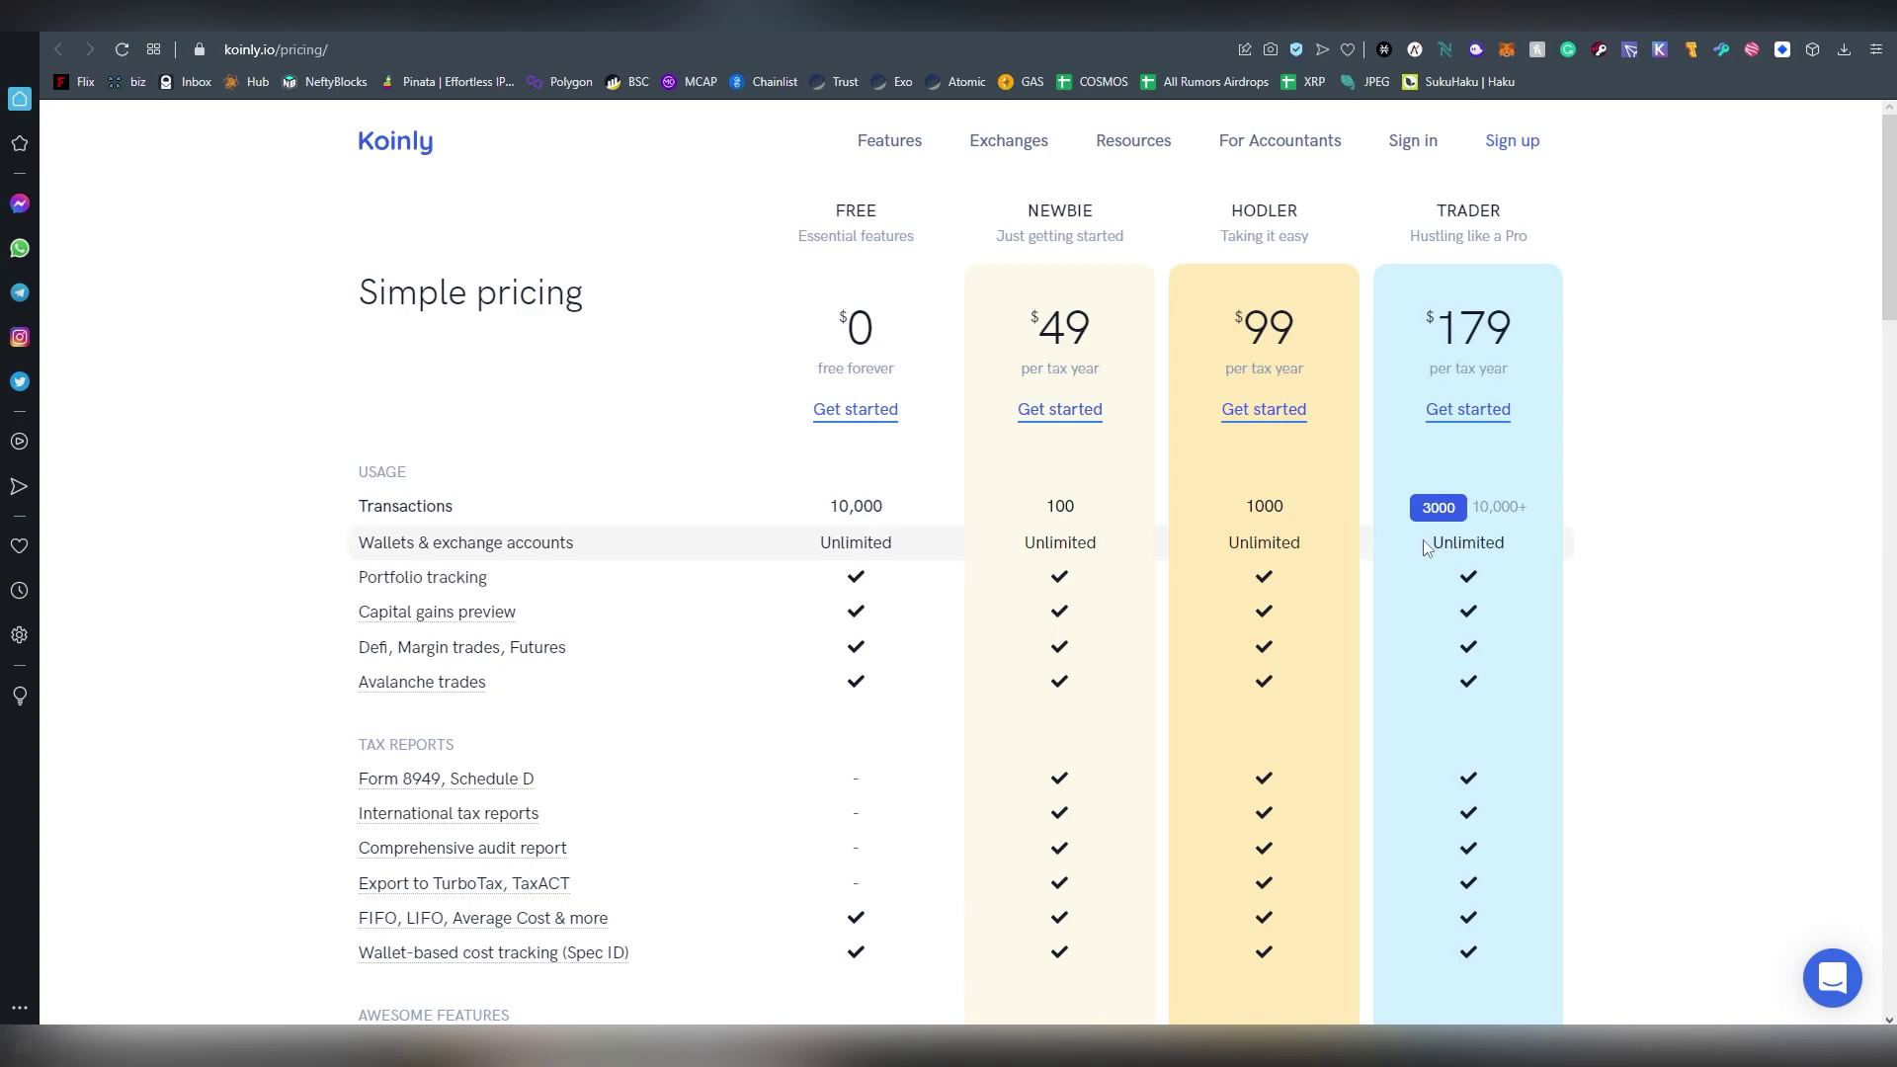
{"action": "left_click_drag", "start_coordinate": [1045, 506], "coordinate": [1294, 510]}
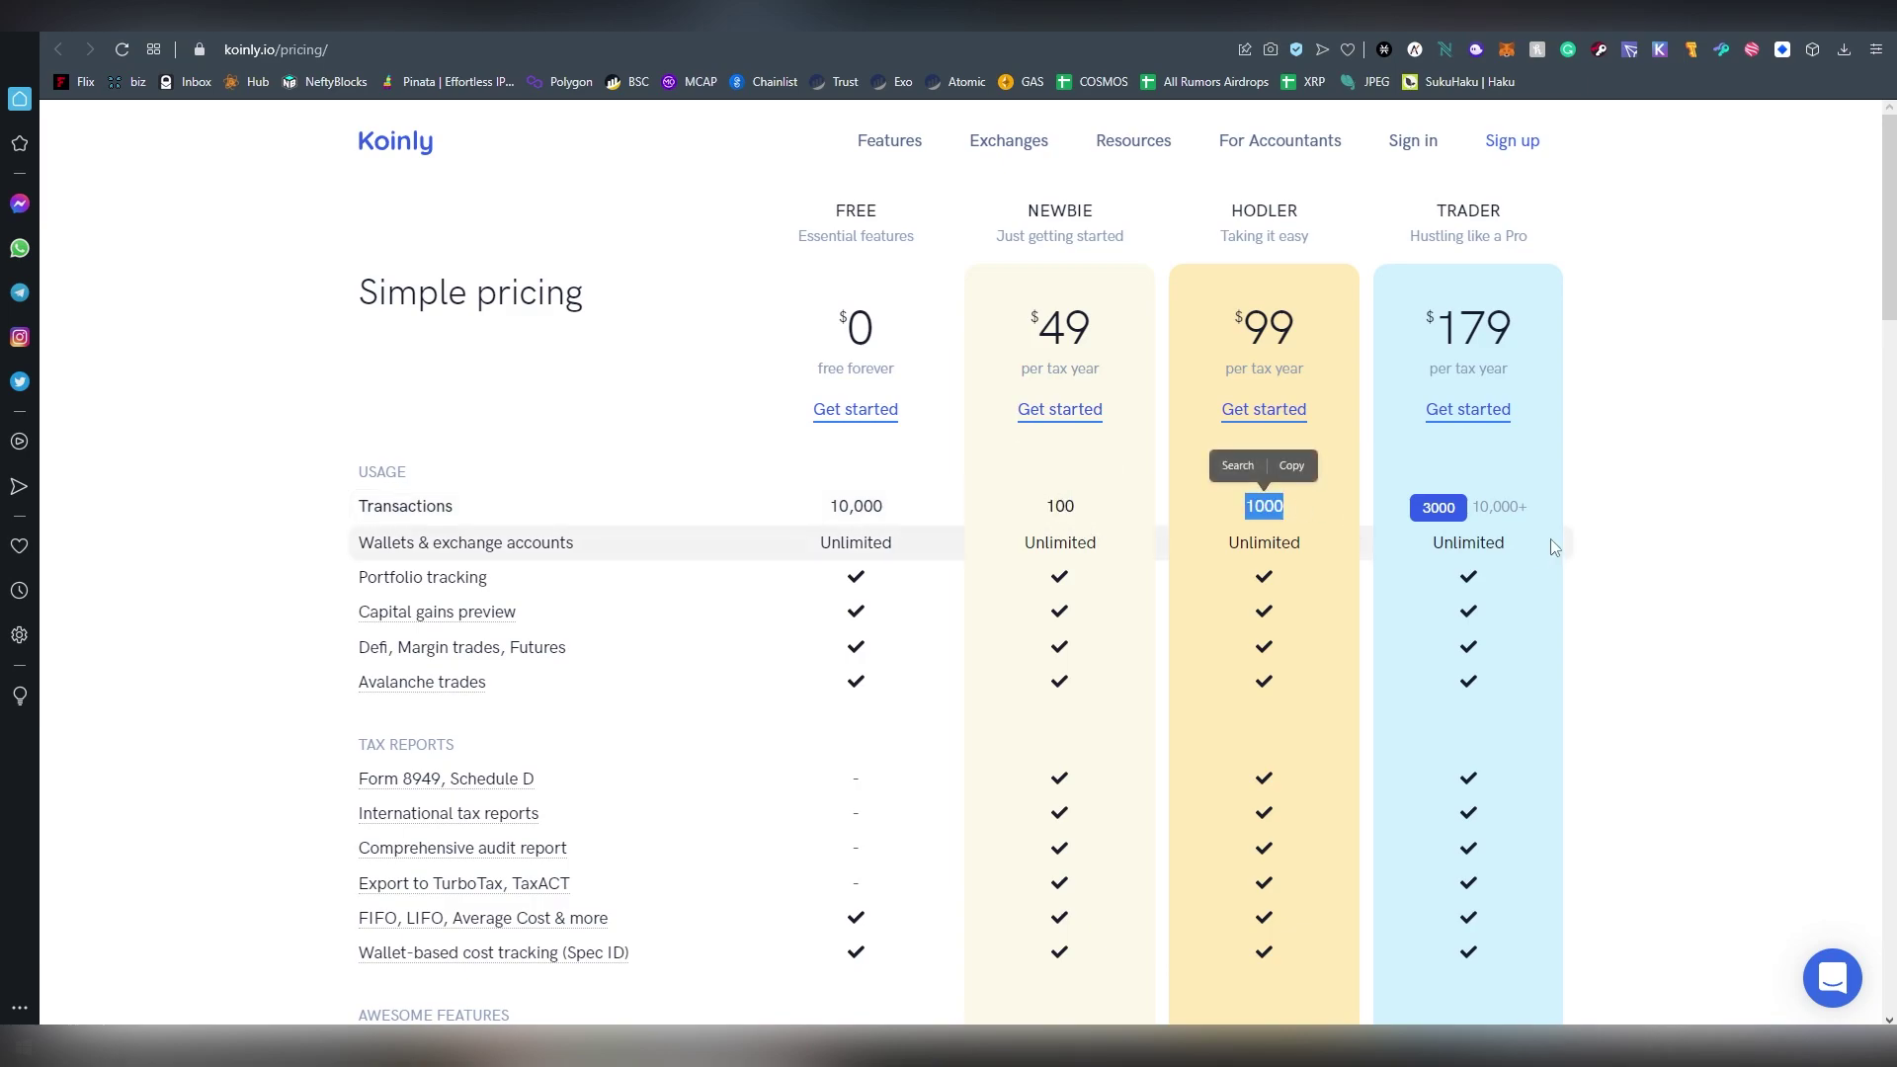
{"action": "left_click_drag", "start_coordinate": [1470, 500], "coordinate": [1512, 506]}
{"action": "left_click", "coordinate": [1666, 558]}
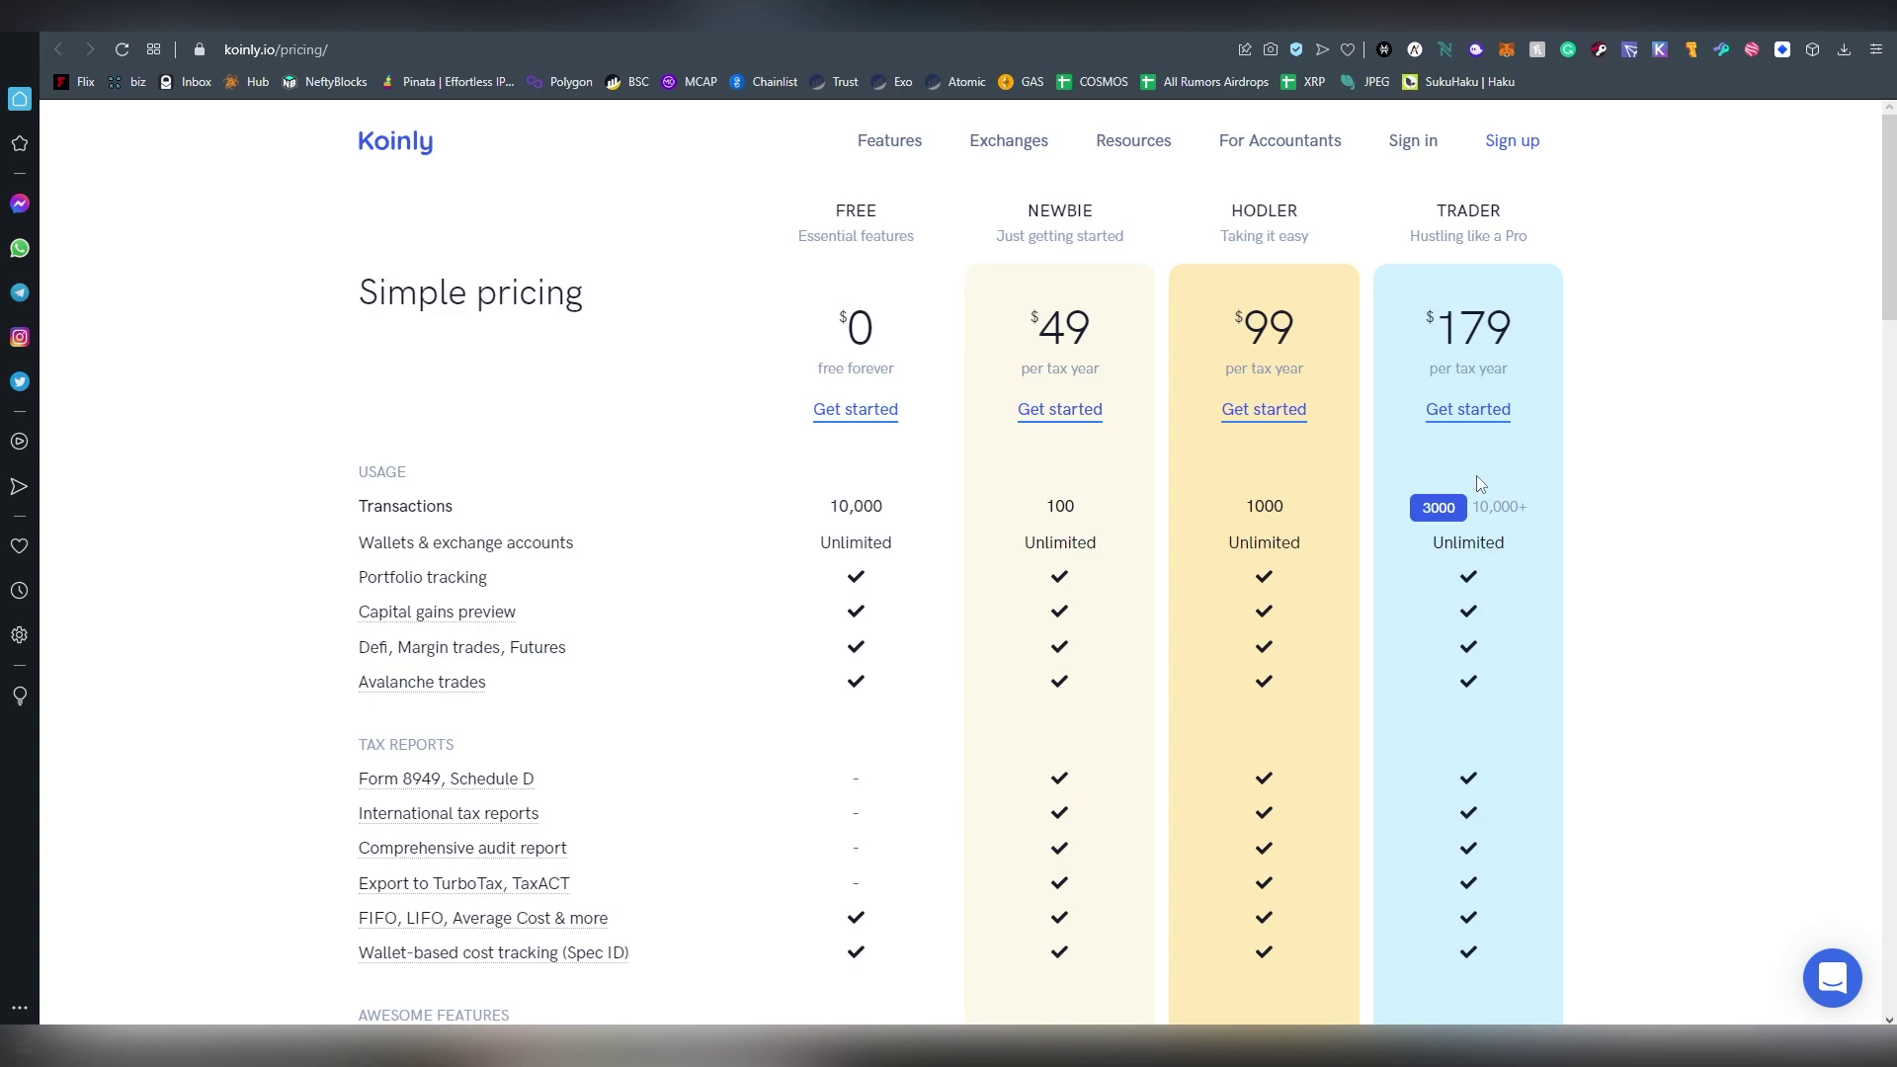
Highlight the Newbie plan's price per tax year on the pricing page and clear the highlight
{"action": "left_click", "coordinate": [1091, 345]}
{"action": "left_click_drag", "start_coordinate": [1060, 330], "coordinate": [1112, 379]}
{"action": "left_click", "coordinate": [1084, 339]}
{"action": "left_click", "coordinate": [1117, 380]}
Compare the four plans' tax reports, features, data import, error reconciliation and email support in the pricing table
{"action": "scroll", "coordinate": [998, 366], "scroll_direction": "down", "scroll_amount": 1}
{"action": "scroll", "coordinate": [708, 536], "scroll_direction": "down", "scroll_amount": 1}
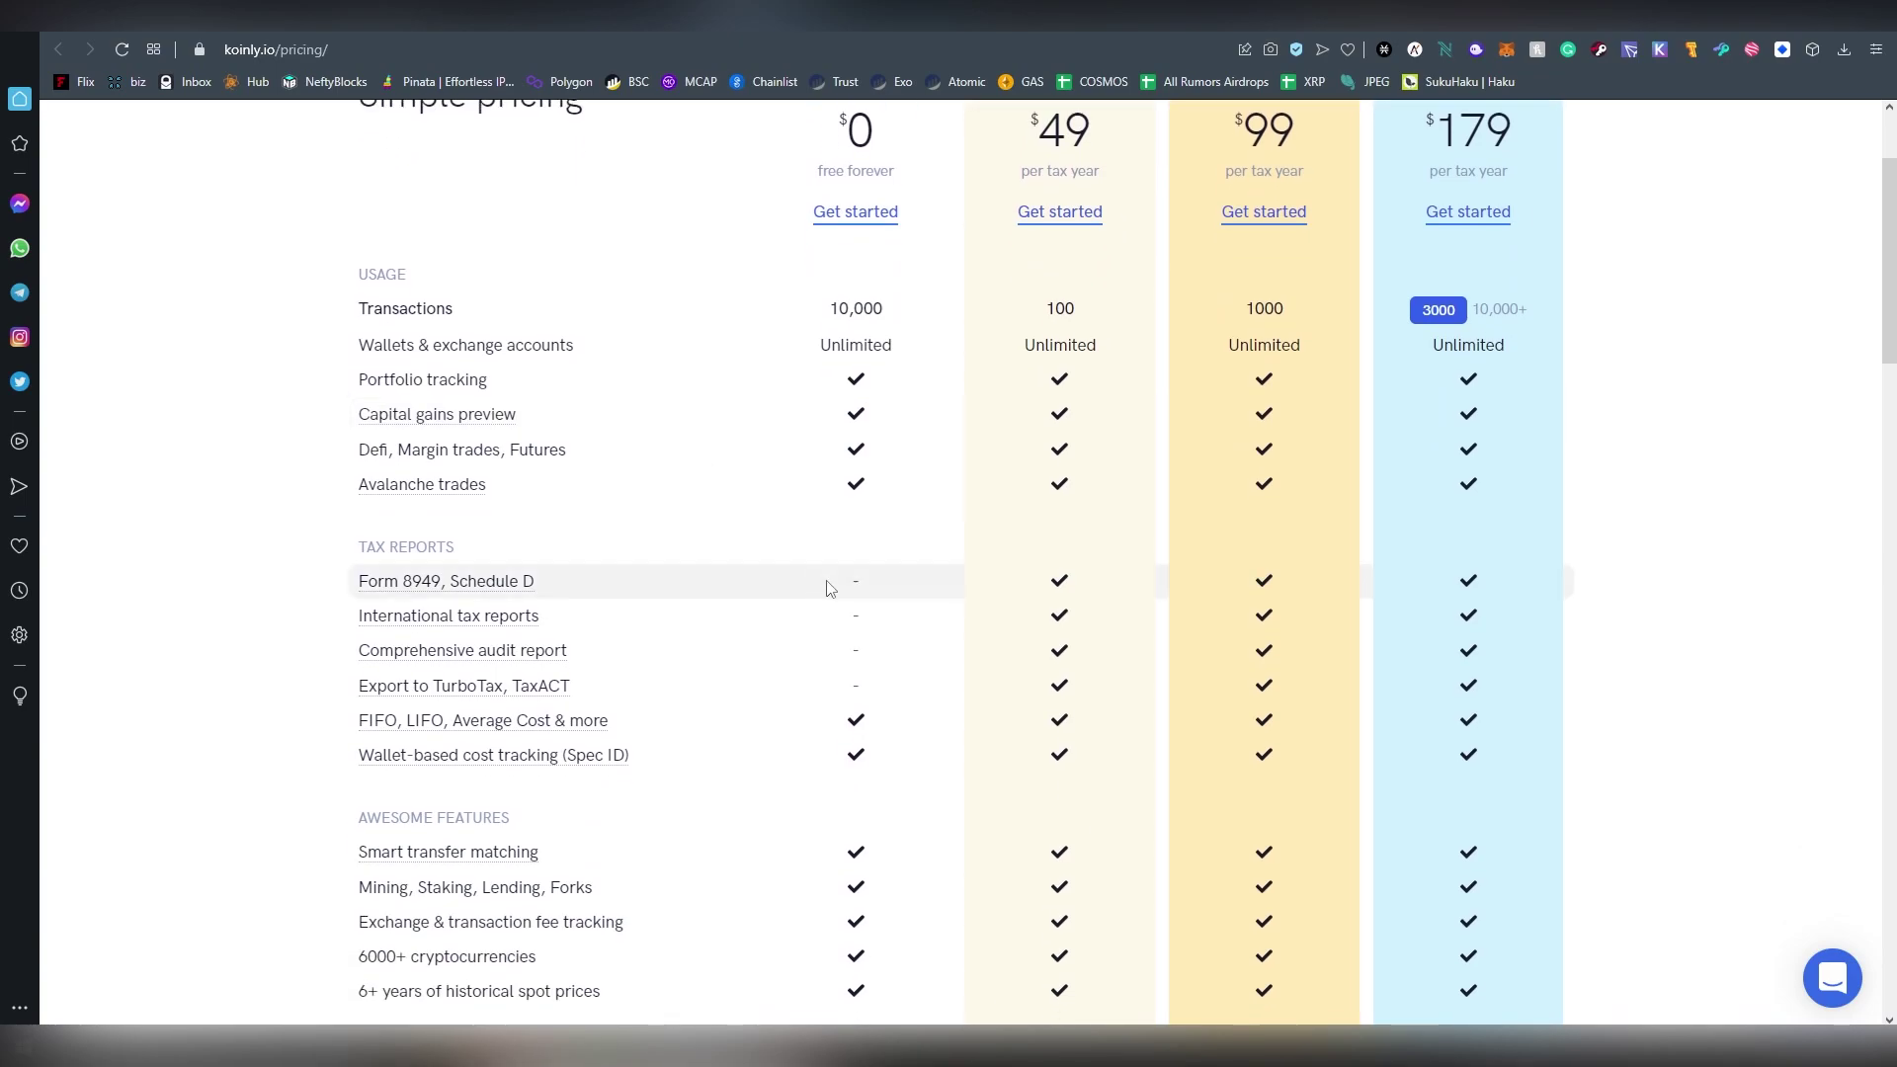
{"action": "scroll", "coordinate": [1389, 555], "scroll_direction": "down", "scroll_amount": 6}
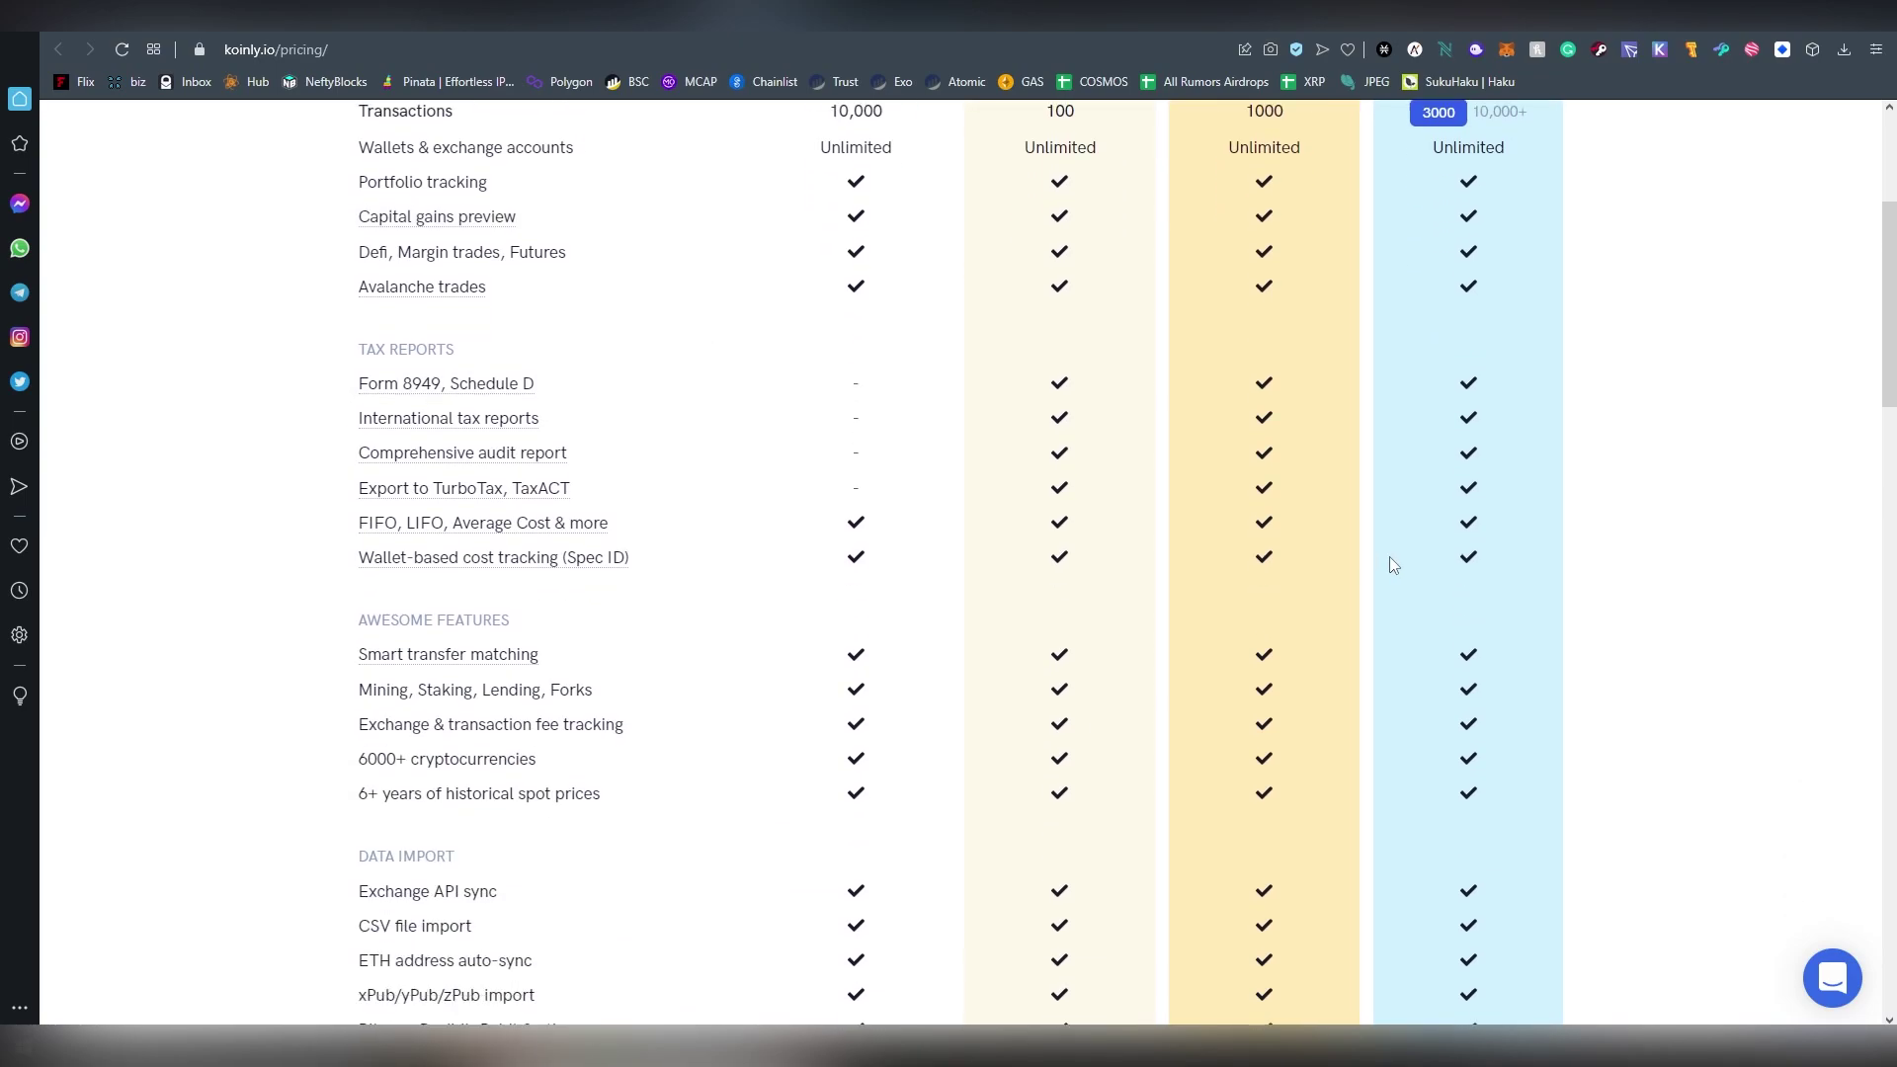
{"action": "scroll", "coordinate": [1380, 529], "scroll_direction": "down", "scroll_amount": 4}
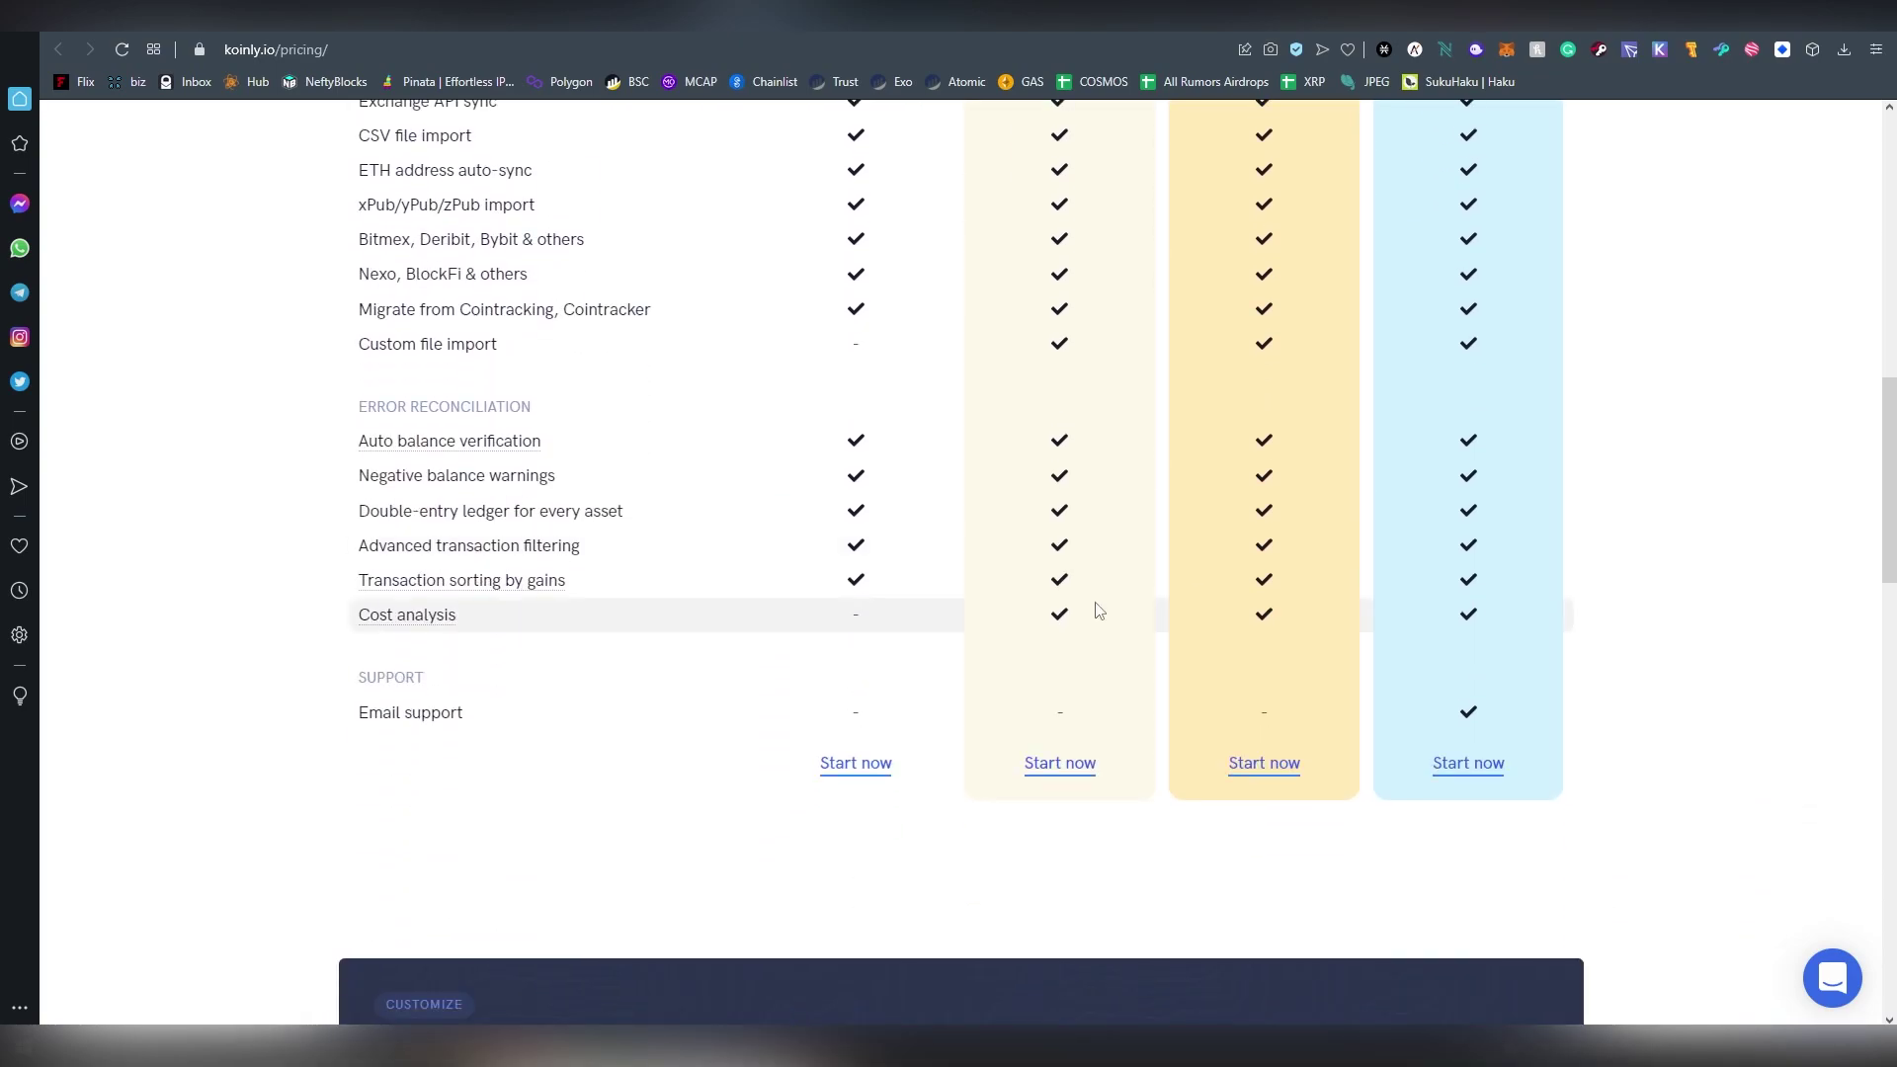
{"action": "scroll", "coordinate": [820, 677], "scroll_direction": "up", "scroll_amount": 2}
{"action": "scroll", "coordinate": [839, 682], "scroll_direction": "up", "scroll_amount": 1}
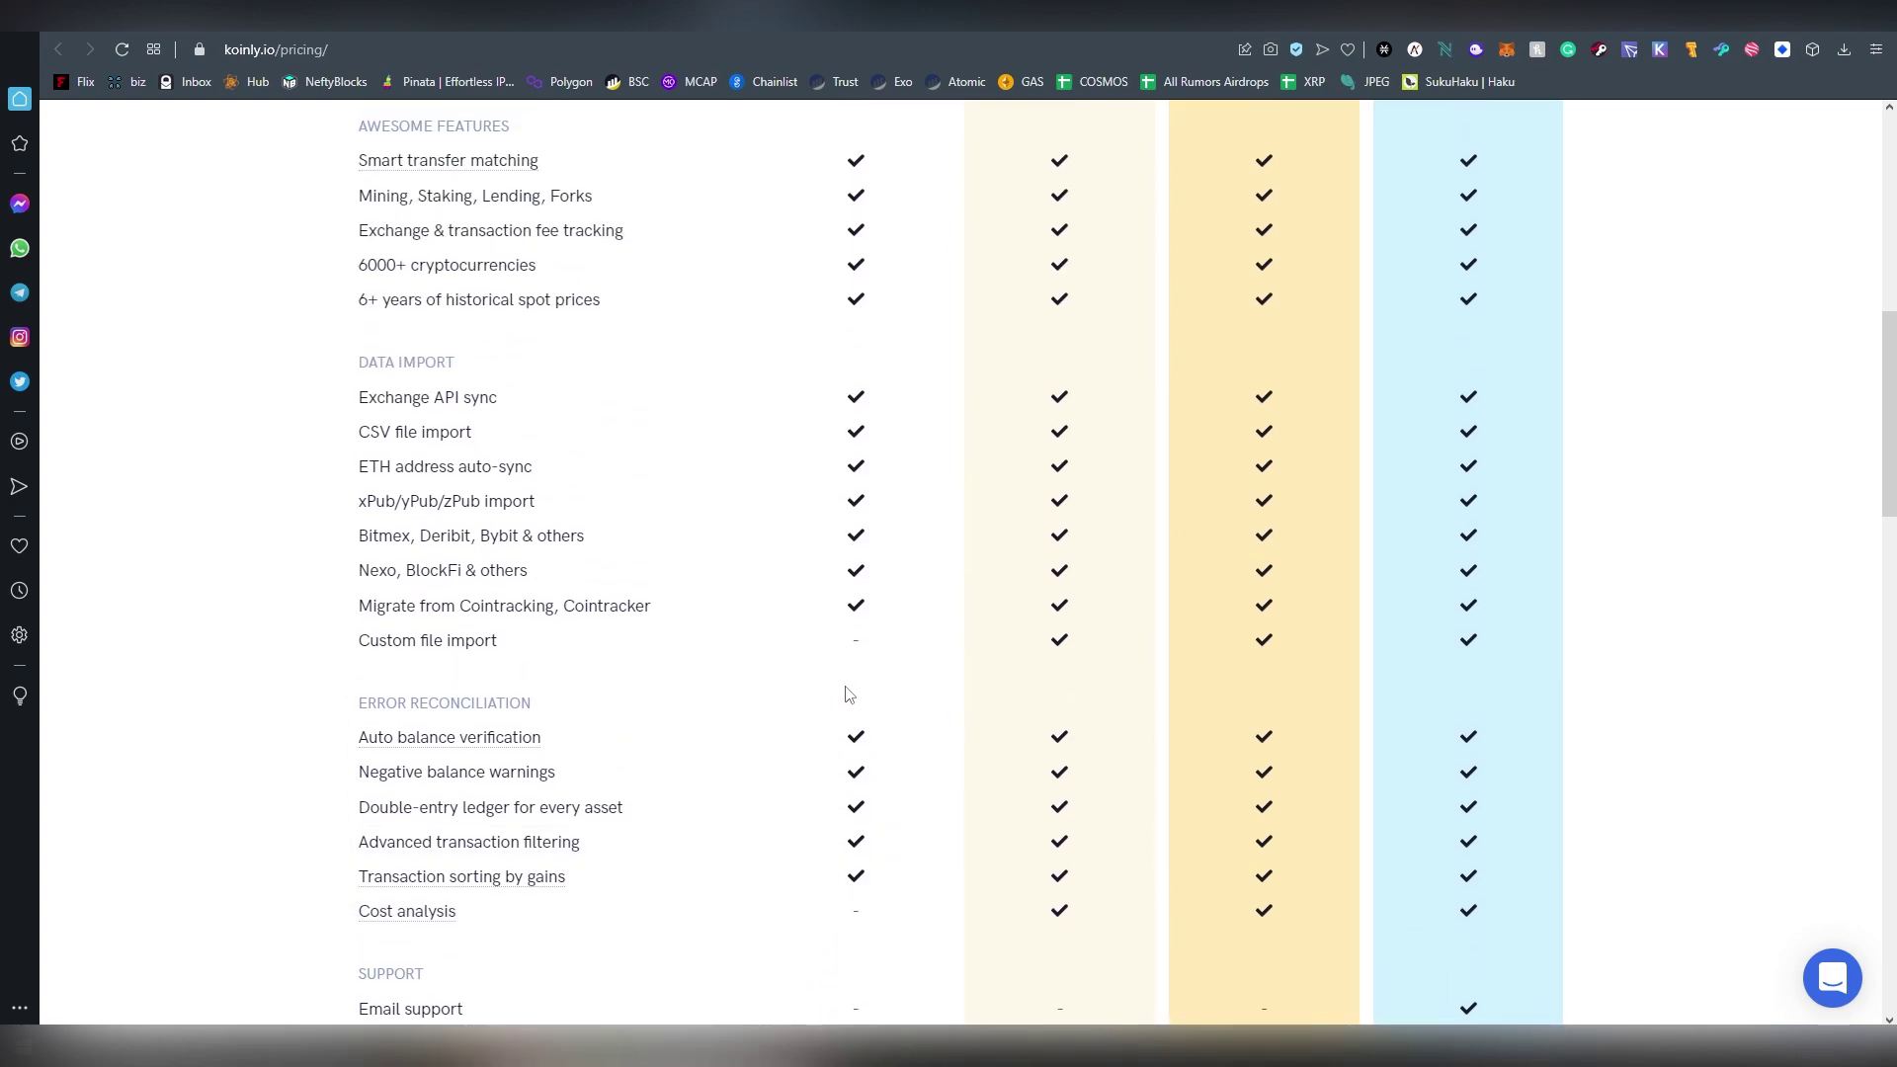
{"action": "scroll", "coordinate": [845, 692], "scroll_direction": "down", "scroll_amount": 3}
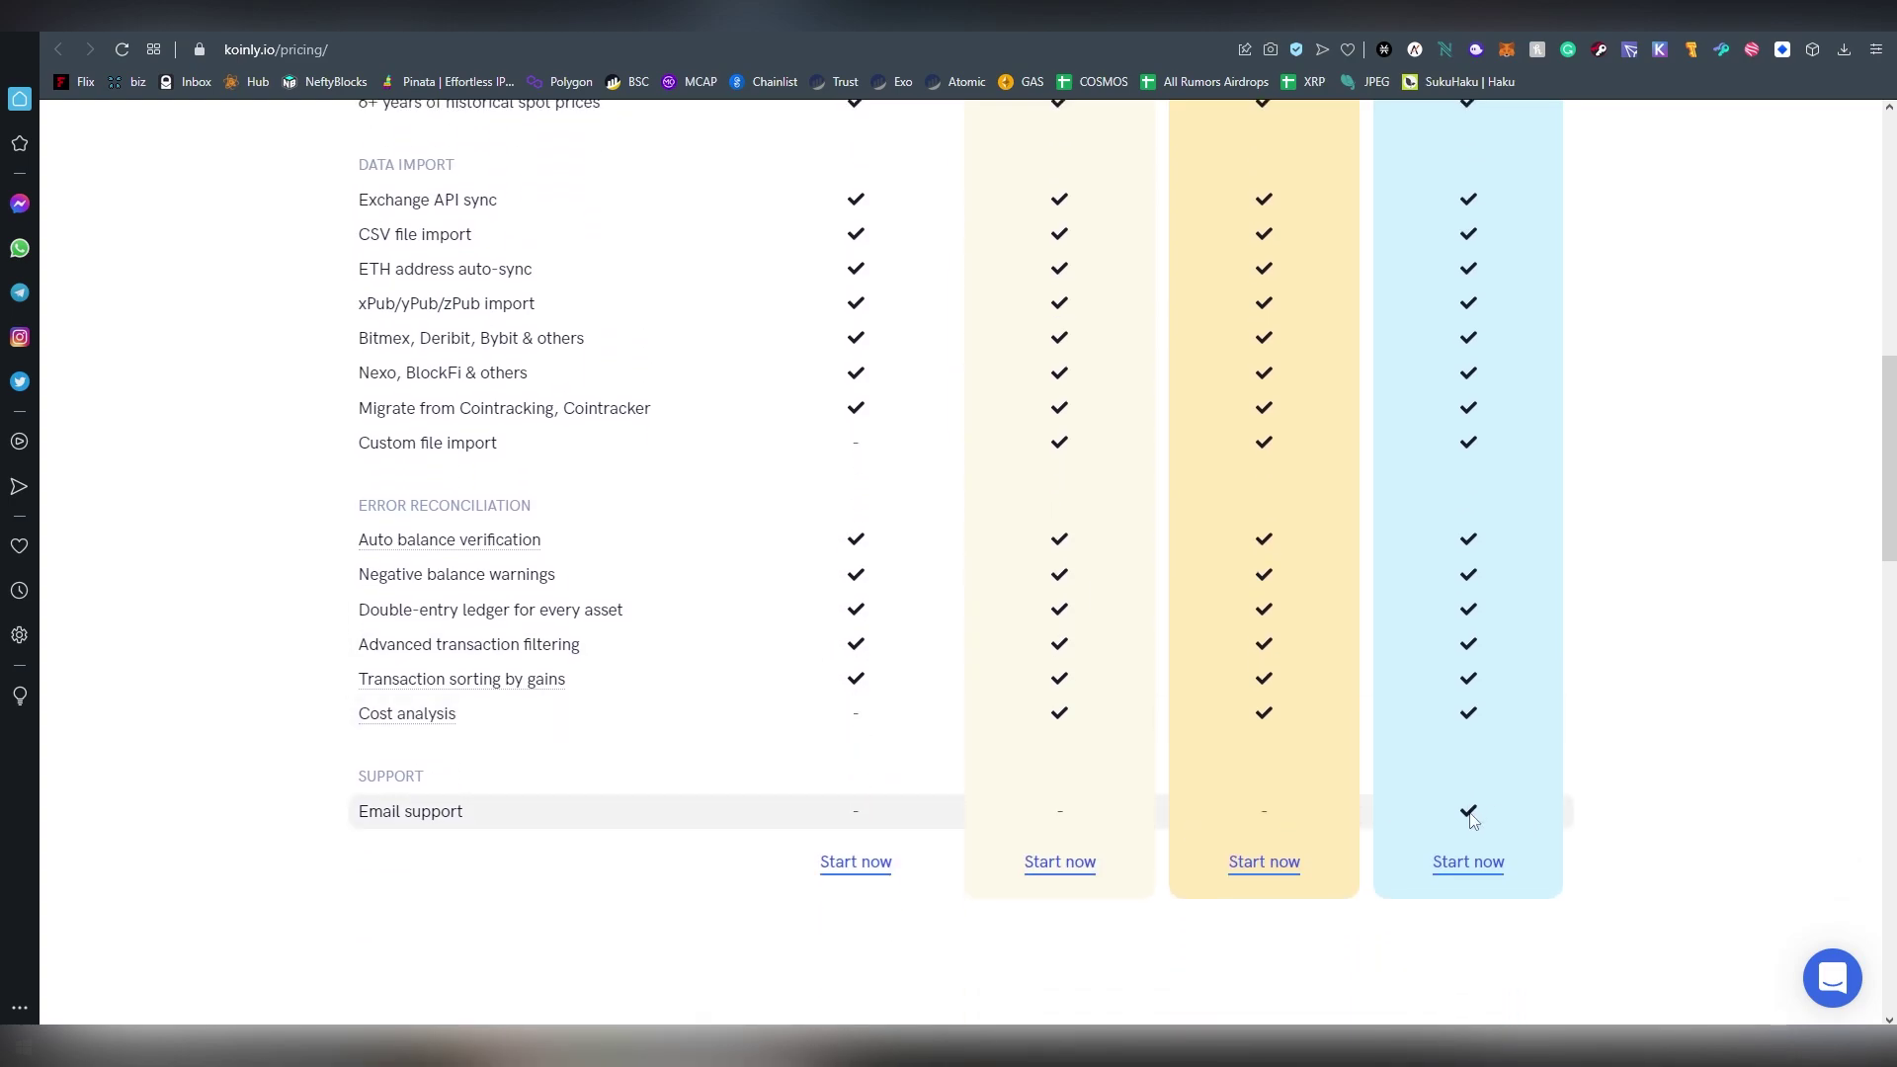
{"action": "scroll", "coordinate": [1473, 840], "scroll_direction": "up", "scroll_amount": 11}
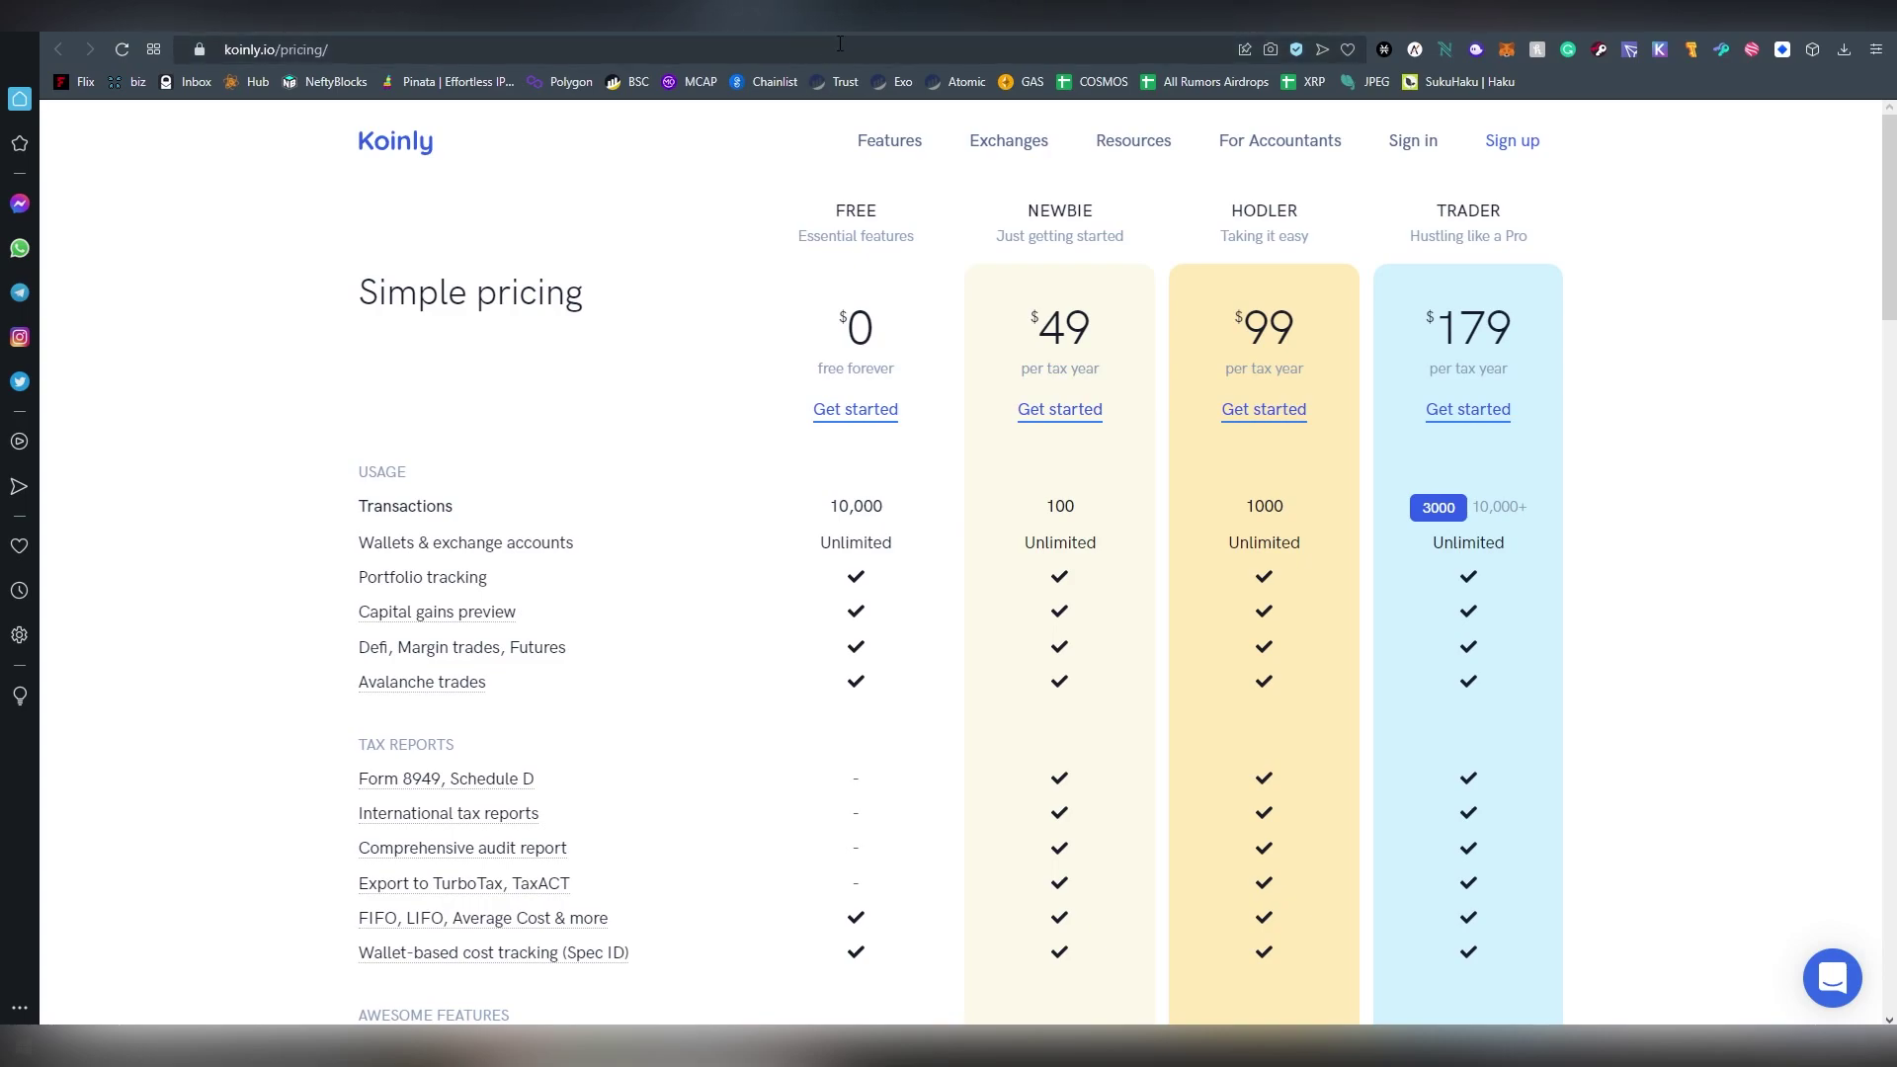
Switch to the Koinly referral page and highlight the "Give $20, Get $20" offer
{"action": "left_click", "coordinate": [856, 16]}
{"action": "left_click", "coordinate": [1113, 335]}
{"action": "left_click", "coordinate": [1225, 339]}
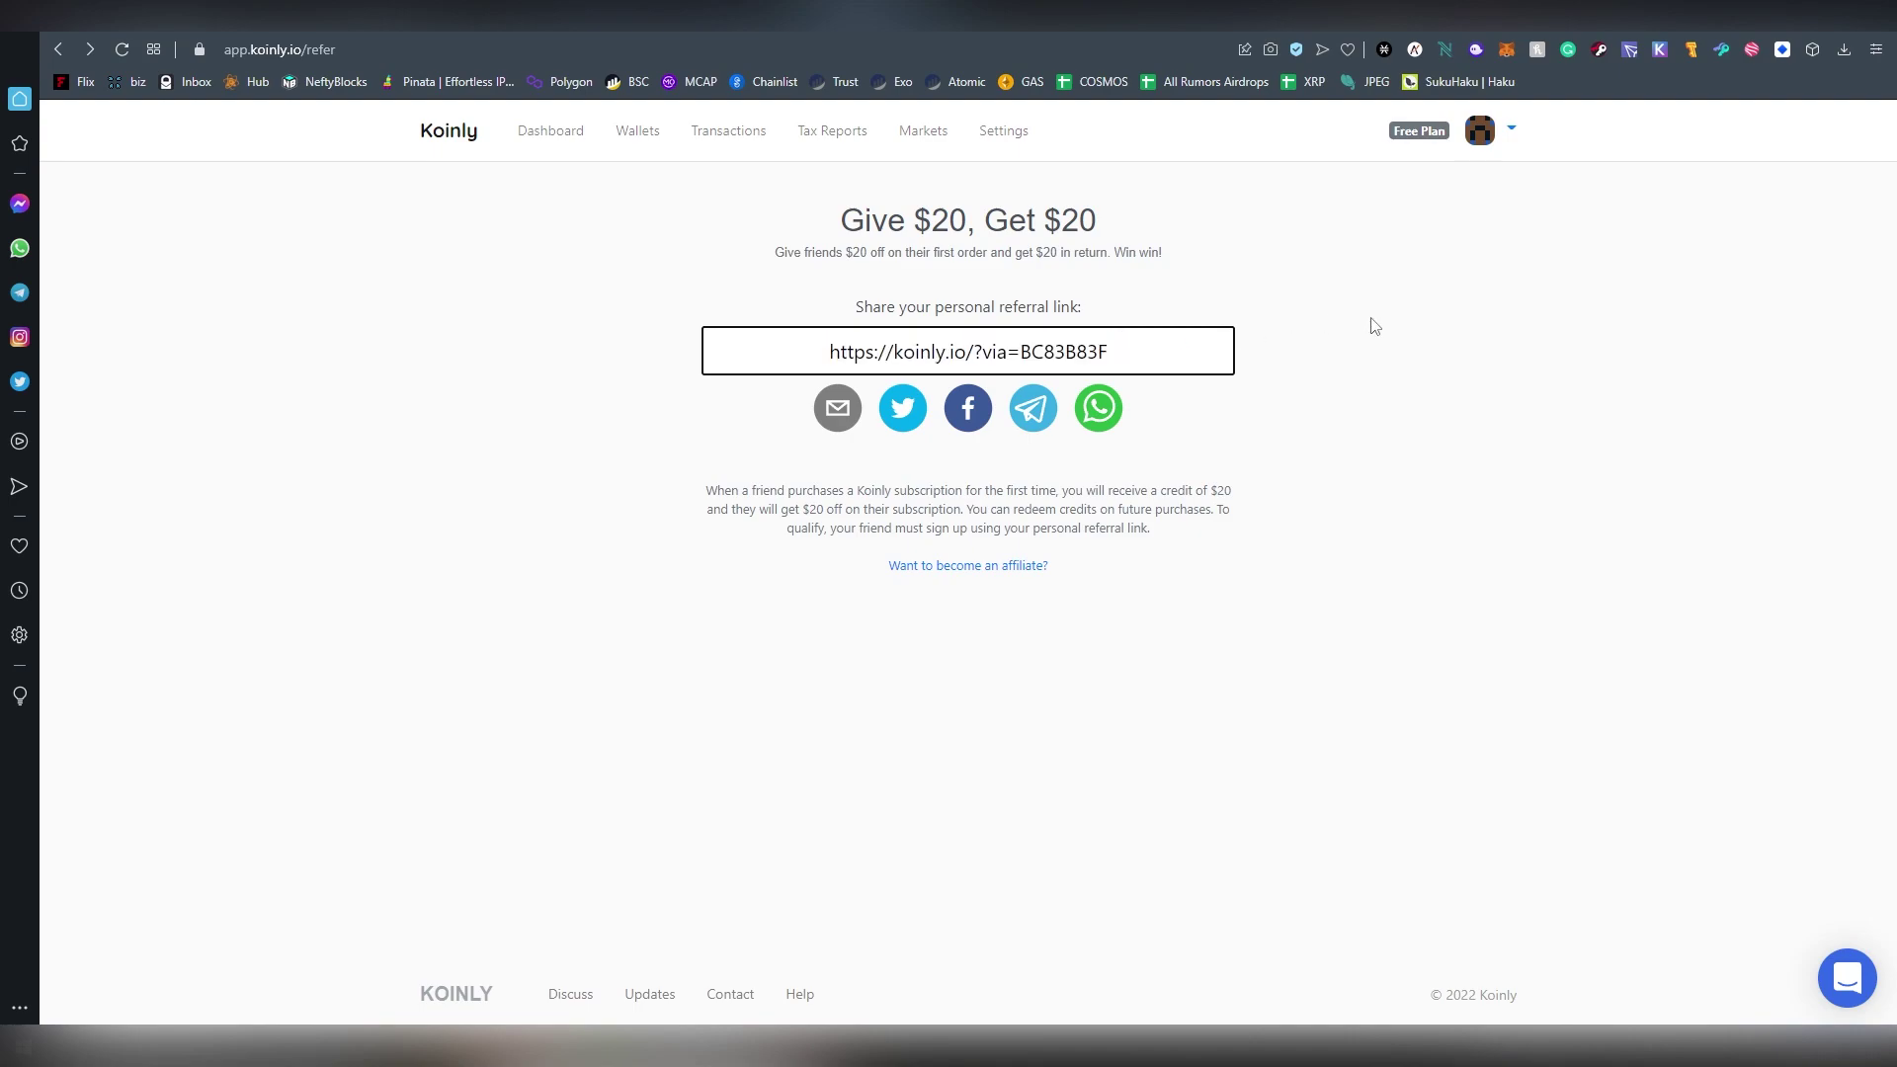
{"action": "left_click_drag", "start_coordinate": [911, 219], "coordinate": [982, 219]}
{"action": "left_click", "coordinate": [1052, 253]}
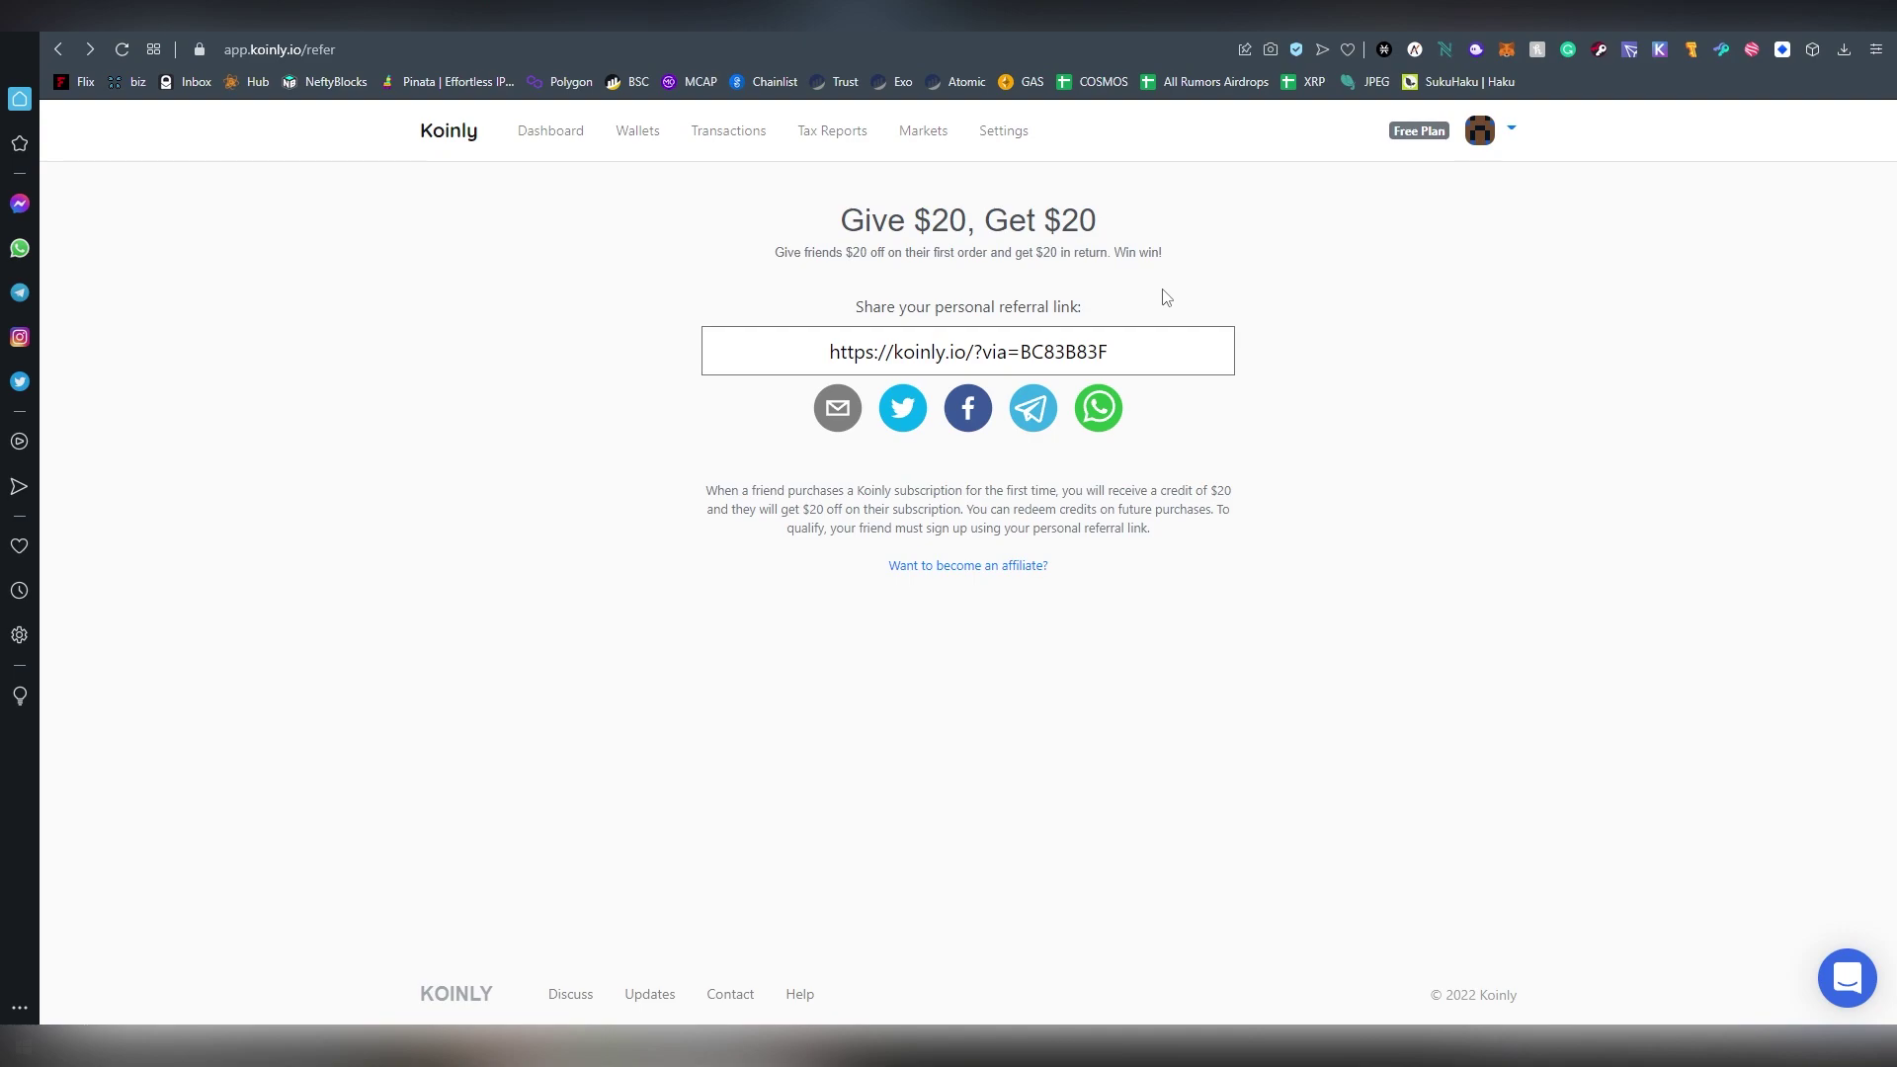
Switch to the Koinly dashboard and review the getting-started steps, the portfolio value chart and the holdings list
{"action": "left_click", "coordinate": [943, 36]}
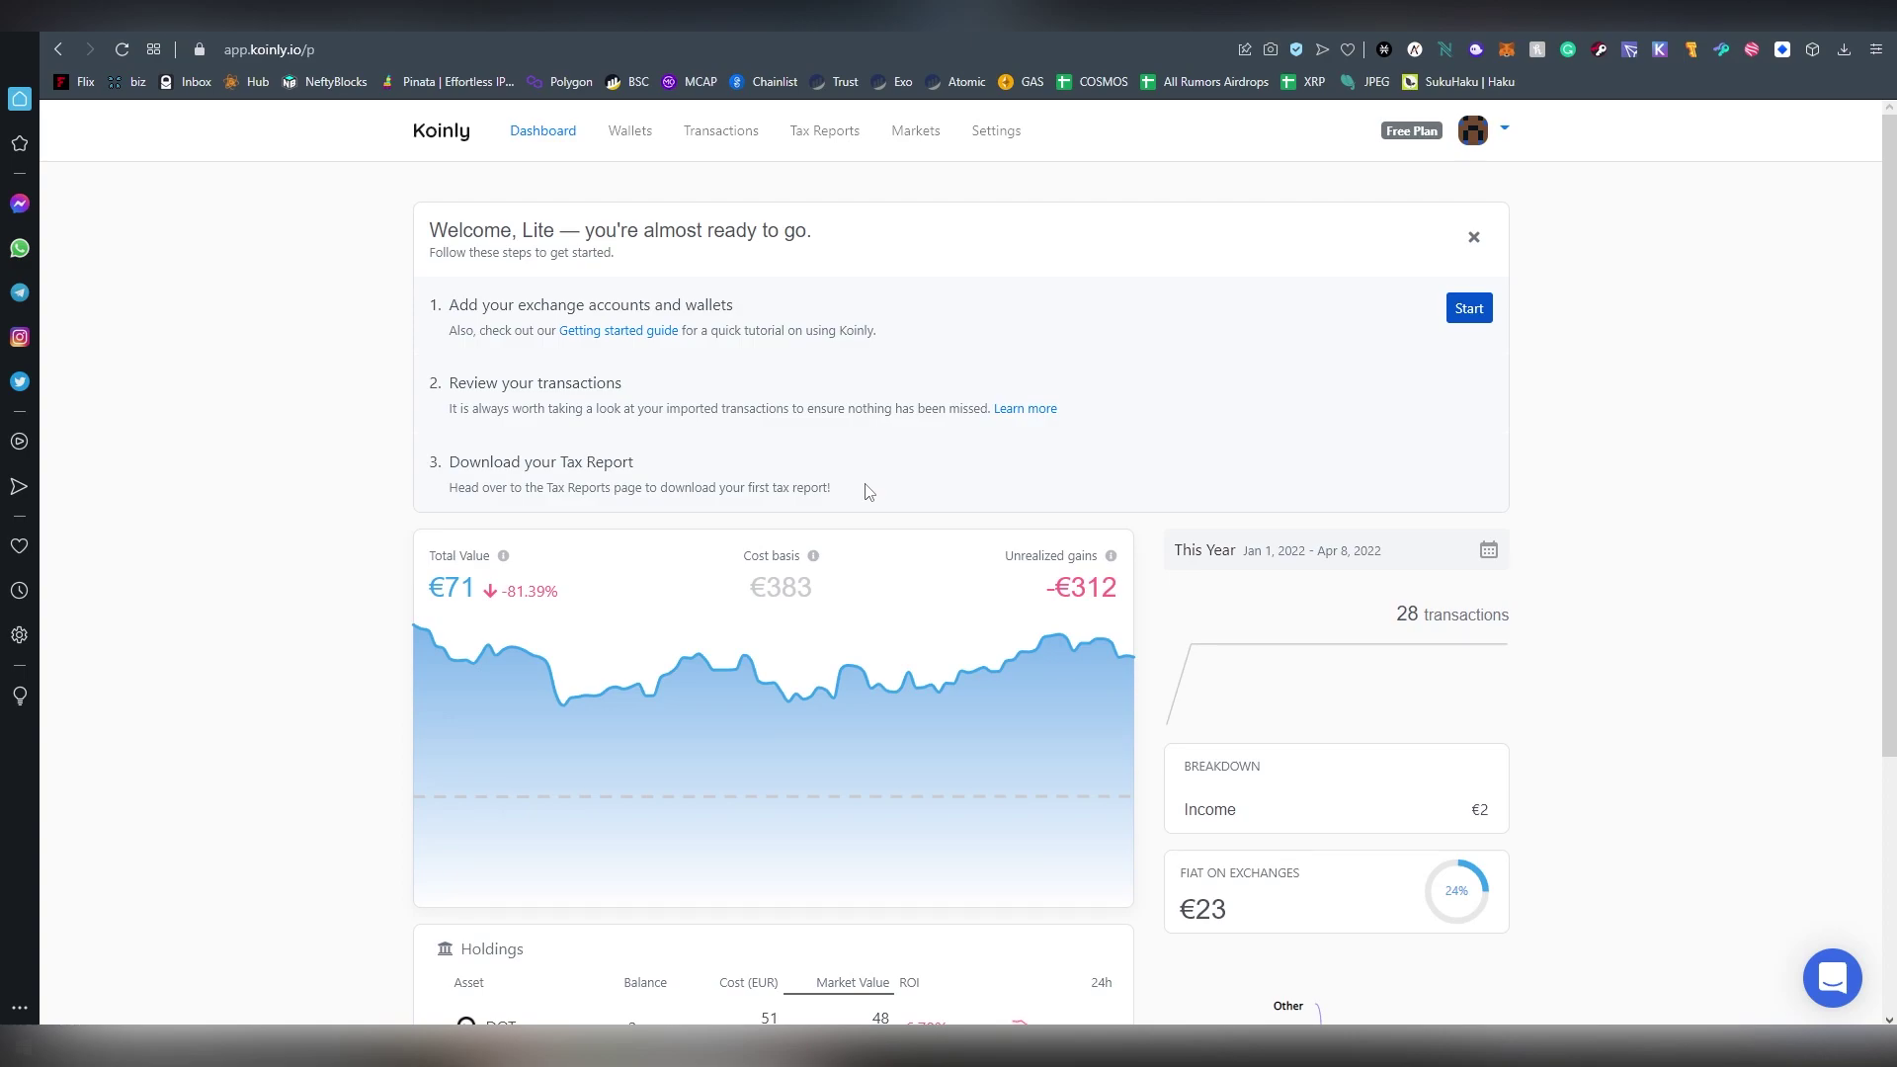
{"action": "scroll", "coordinate": [867, 491], "scroll_direction": "down", "scroll_amount": 4}
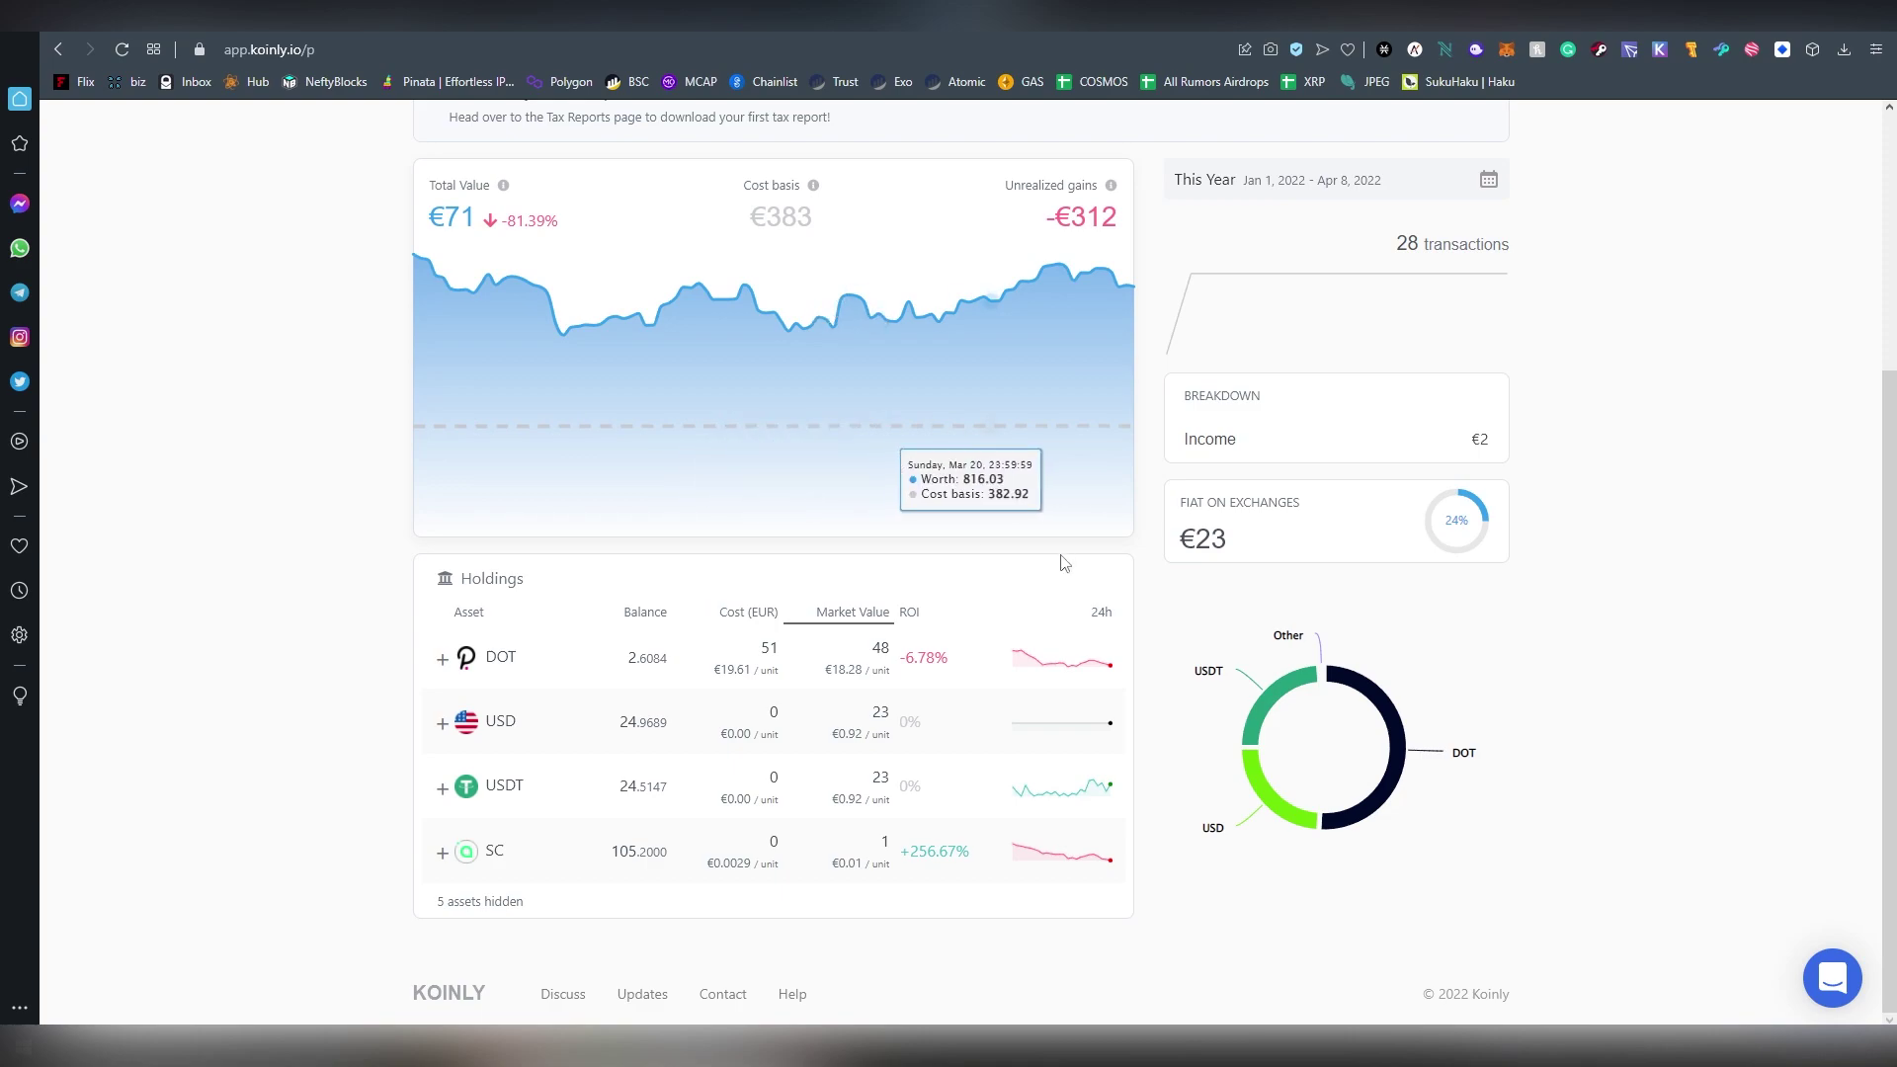
{"action": "scroll", "coordinate": [945, 424], "scroll_direction": "up", "scroll_amount": 4}
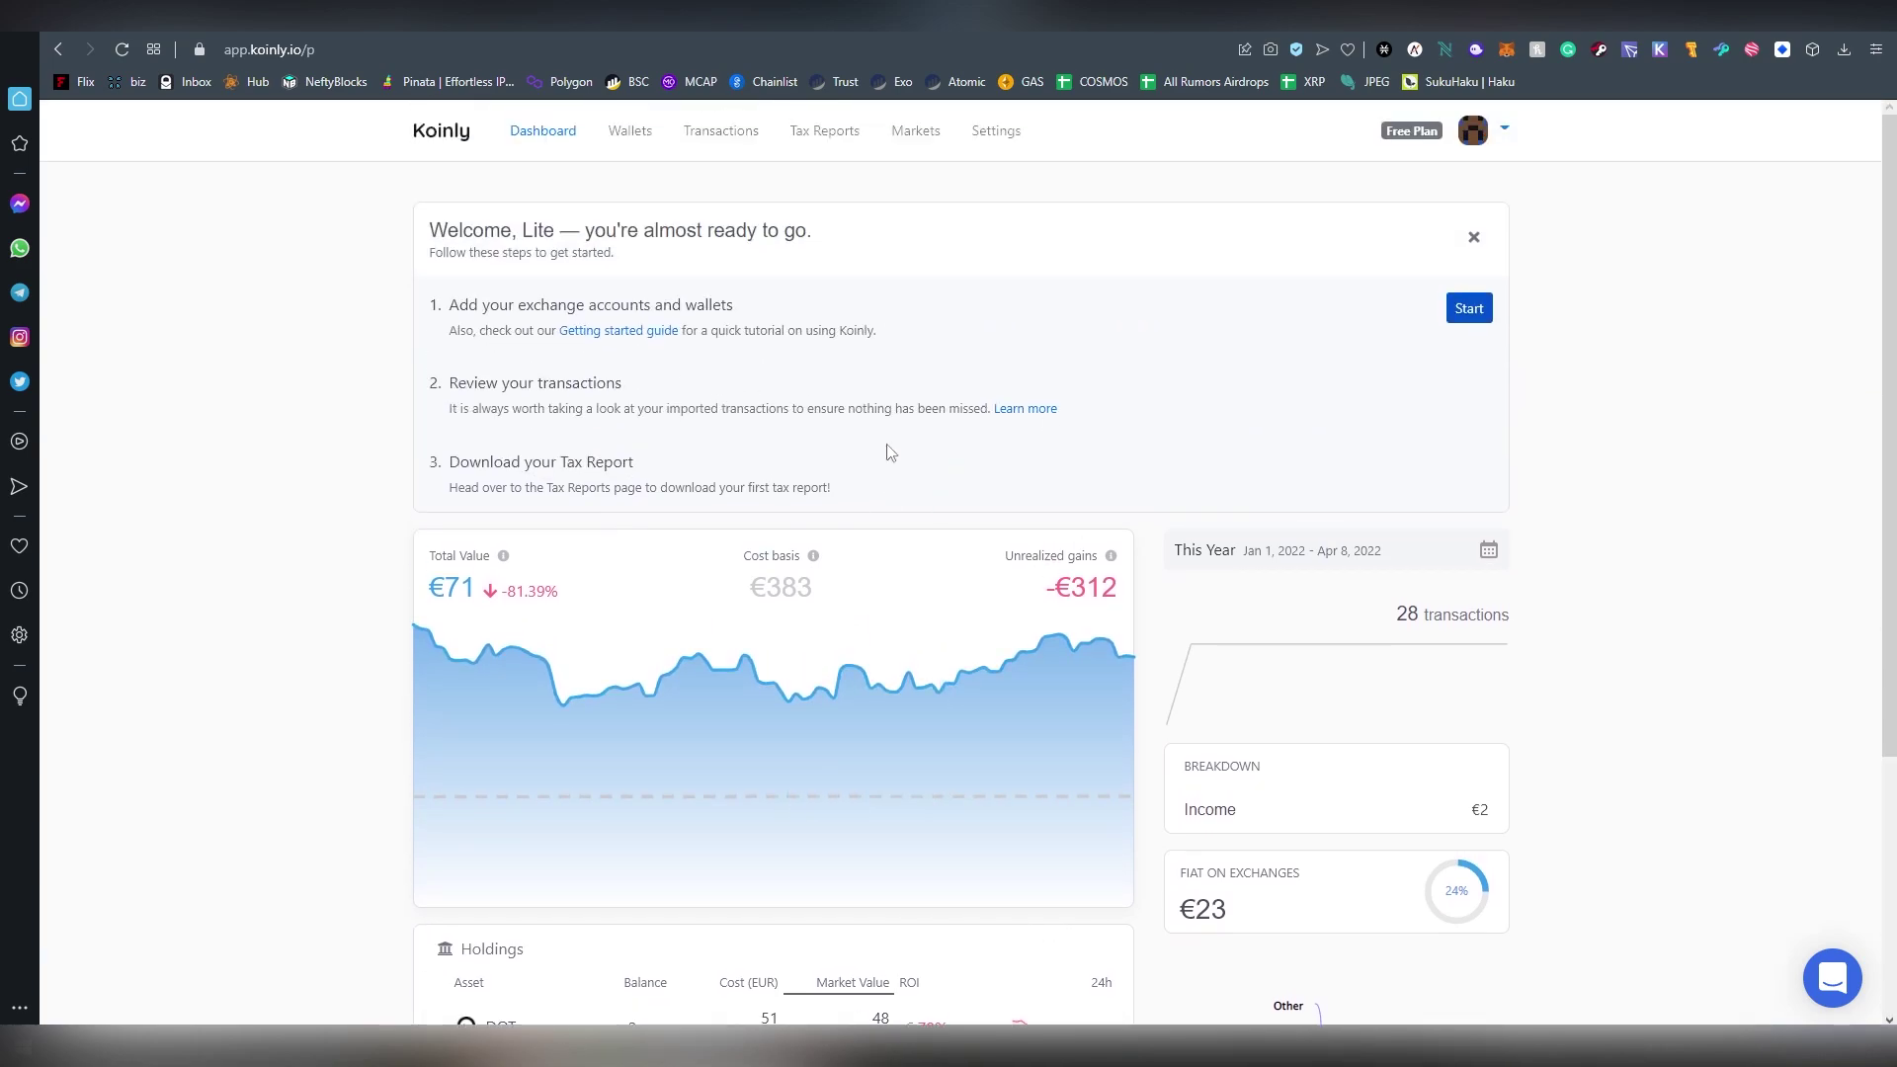
{"action": "scroll", "coordinate": [614, 650], "scroll_direction": "down", "scroll_amount": 4}
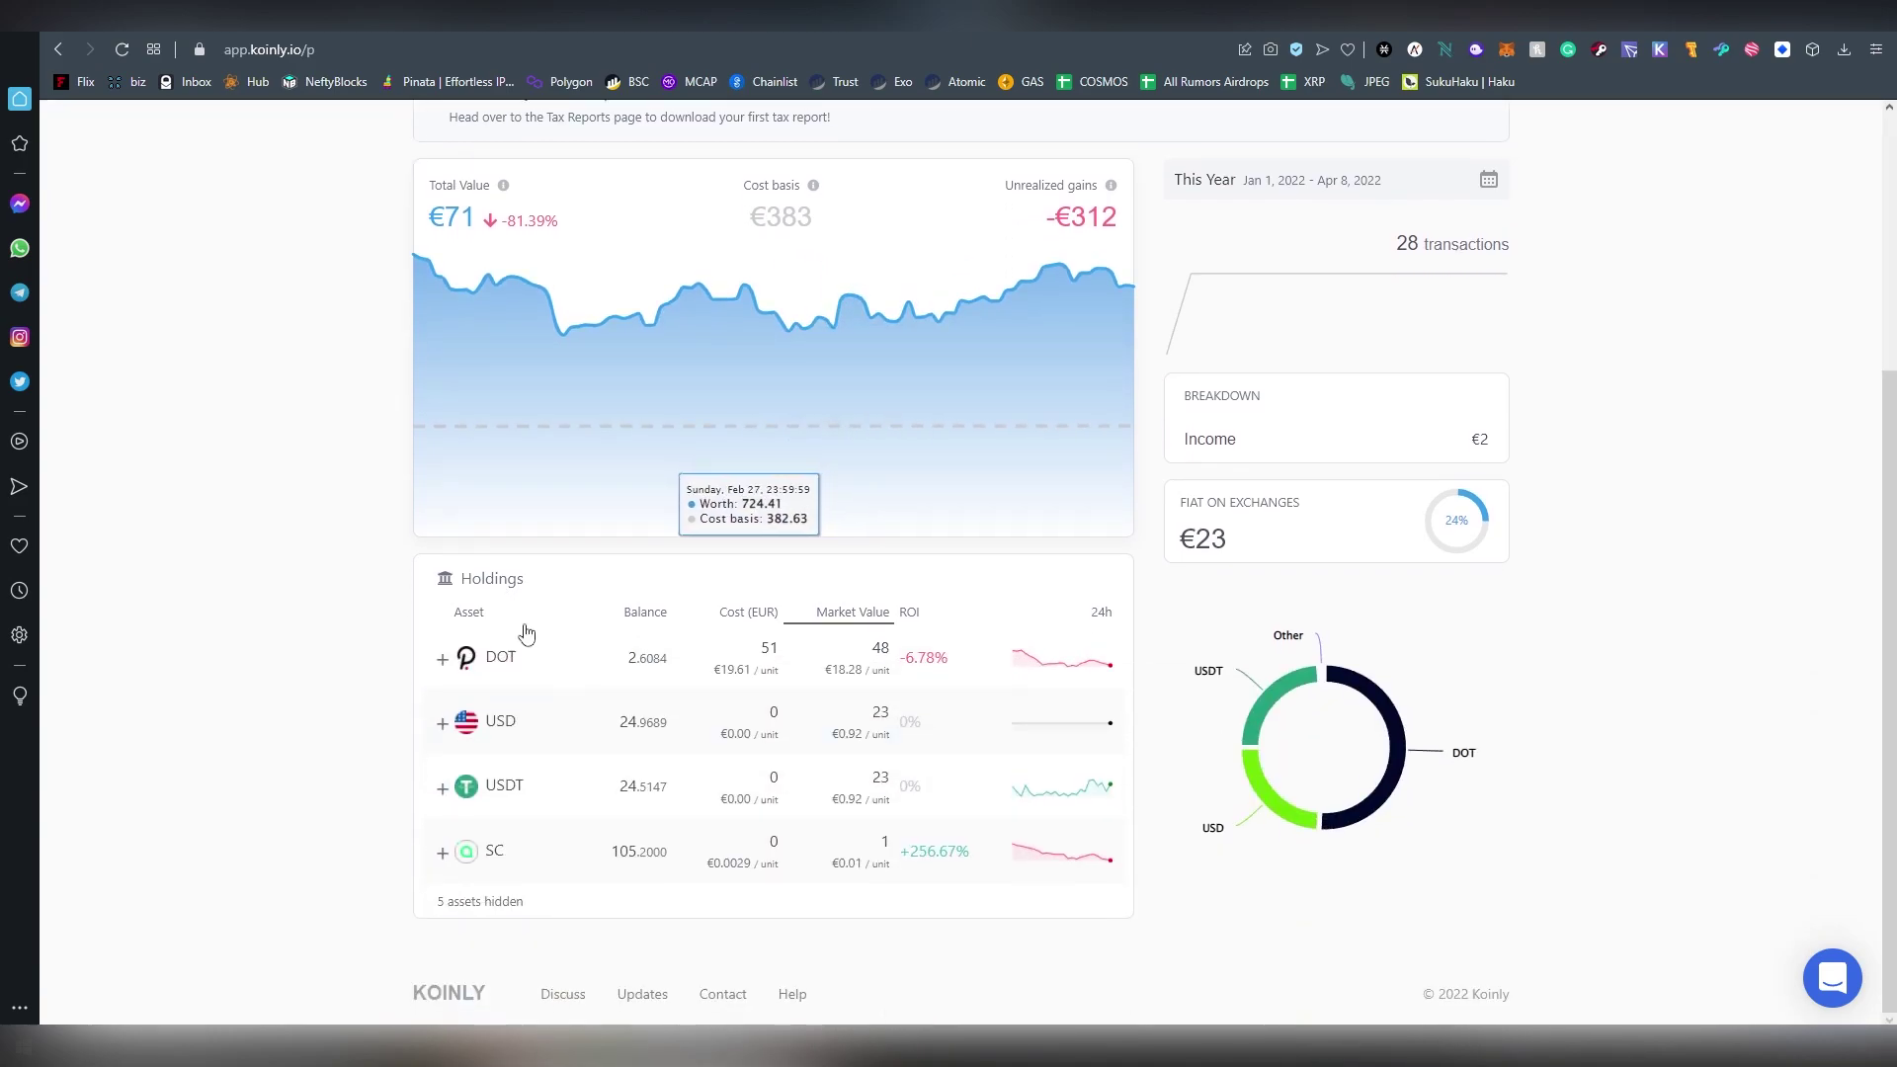
{"action": "scroll", "coordinate": [726, 332], "scroll_direction": "up", "scroll_amount": 1}
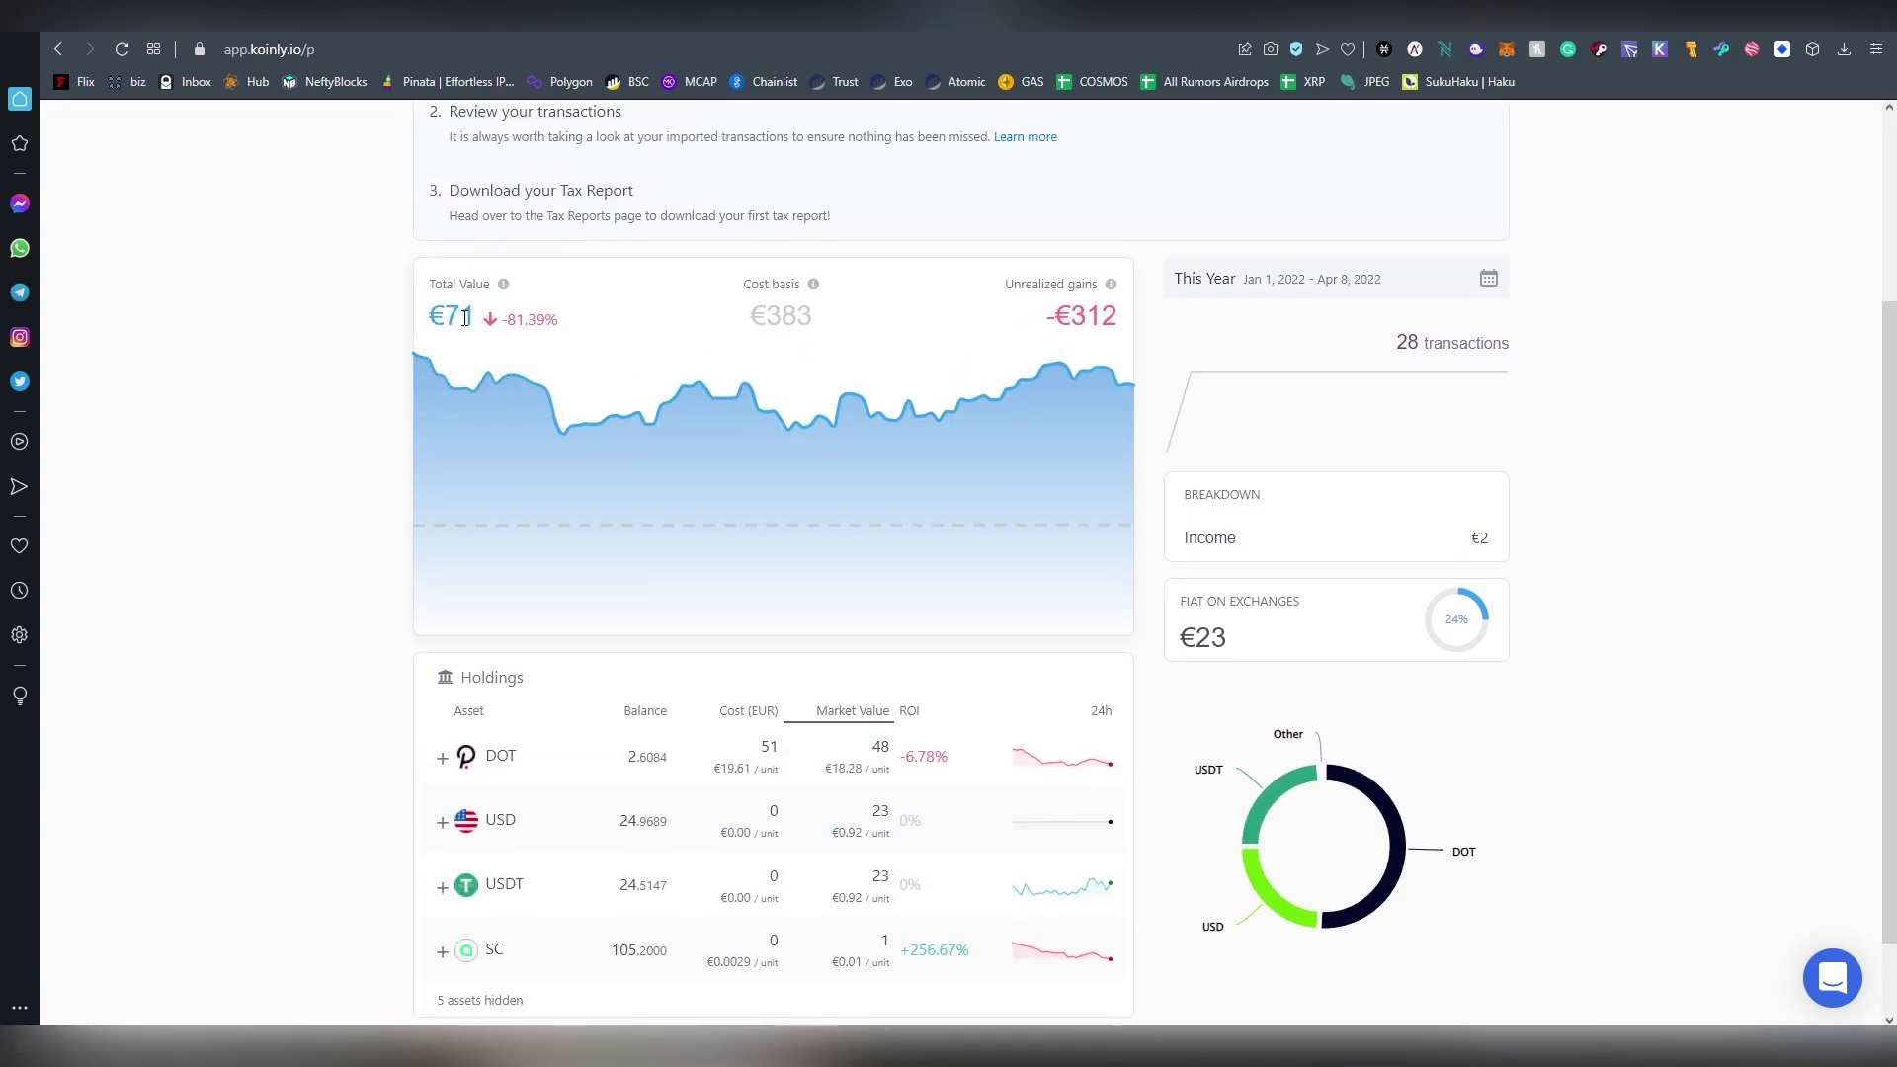
Examine the dashboard's cost basis, this year's income breakdown, and the DOT and USD shares in the allocation chart
{"action": "mouse_move", "coordinate": [816, 286]}
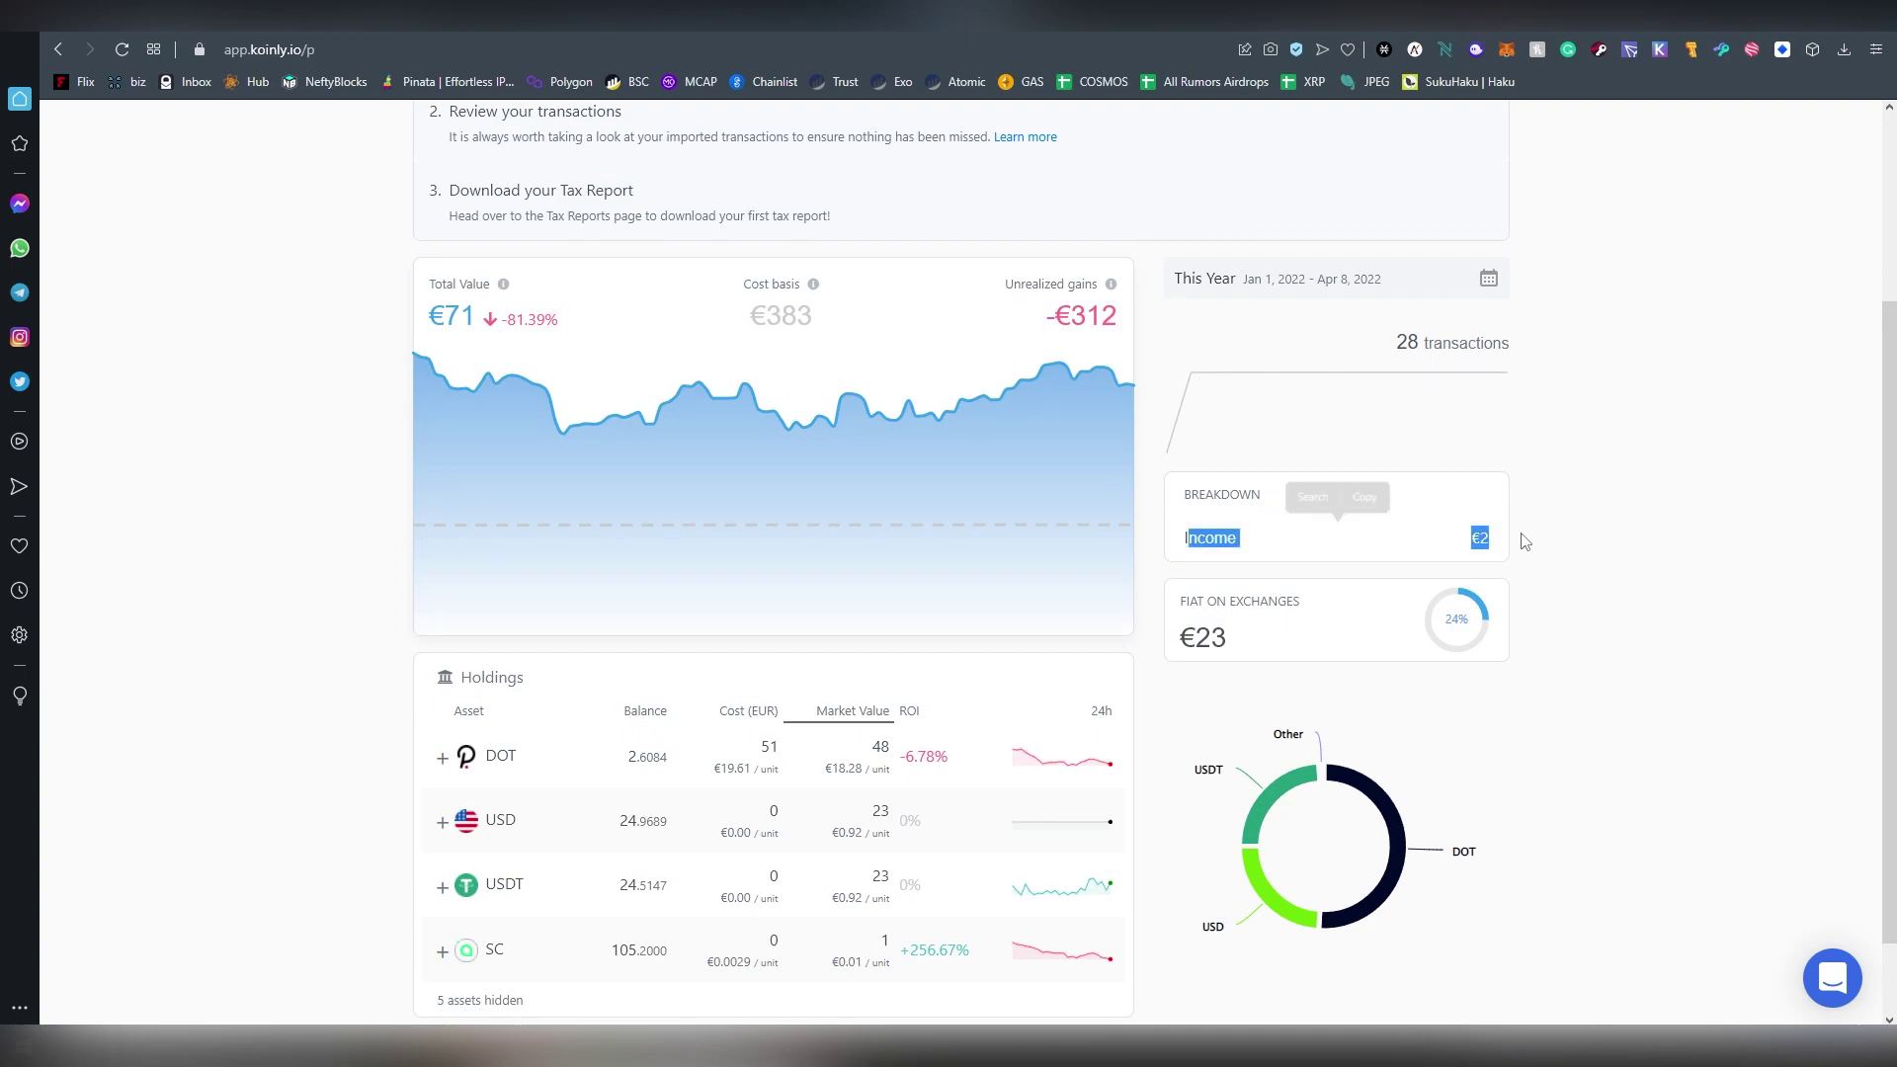
{"action": "scroll", "coordinate": [1525, 542], "scroll_direction": "down", "scroll_amount": 1}
{"action": "left_click_drag", "start_coordinate": [1172, 541], "coordinate": [1237, 542]}
{"action": "left_click", "coordinate": [1295, 563]}
{"action": "mouse_move", "coordinate": [1366, 693]}
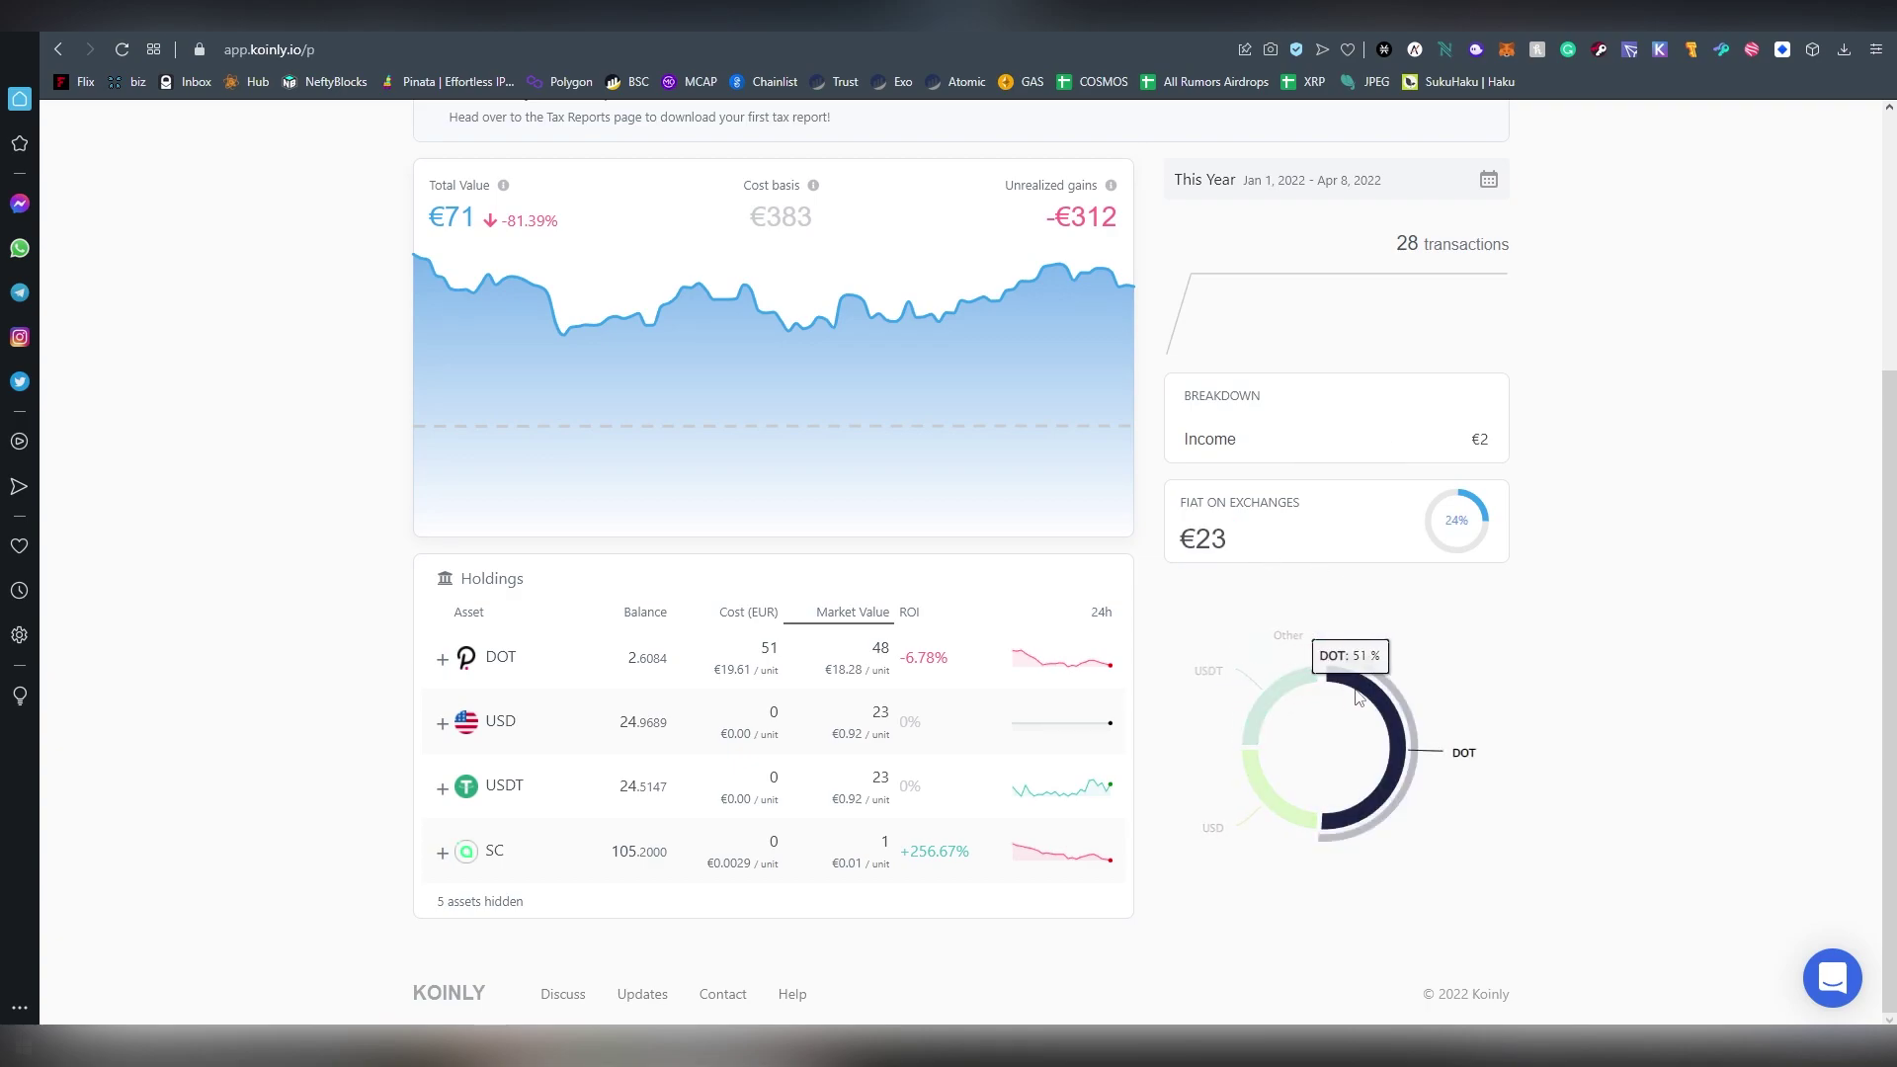
{"action": "mouse_move", "coordinate": [1288, 808]}
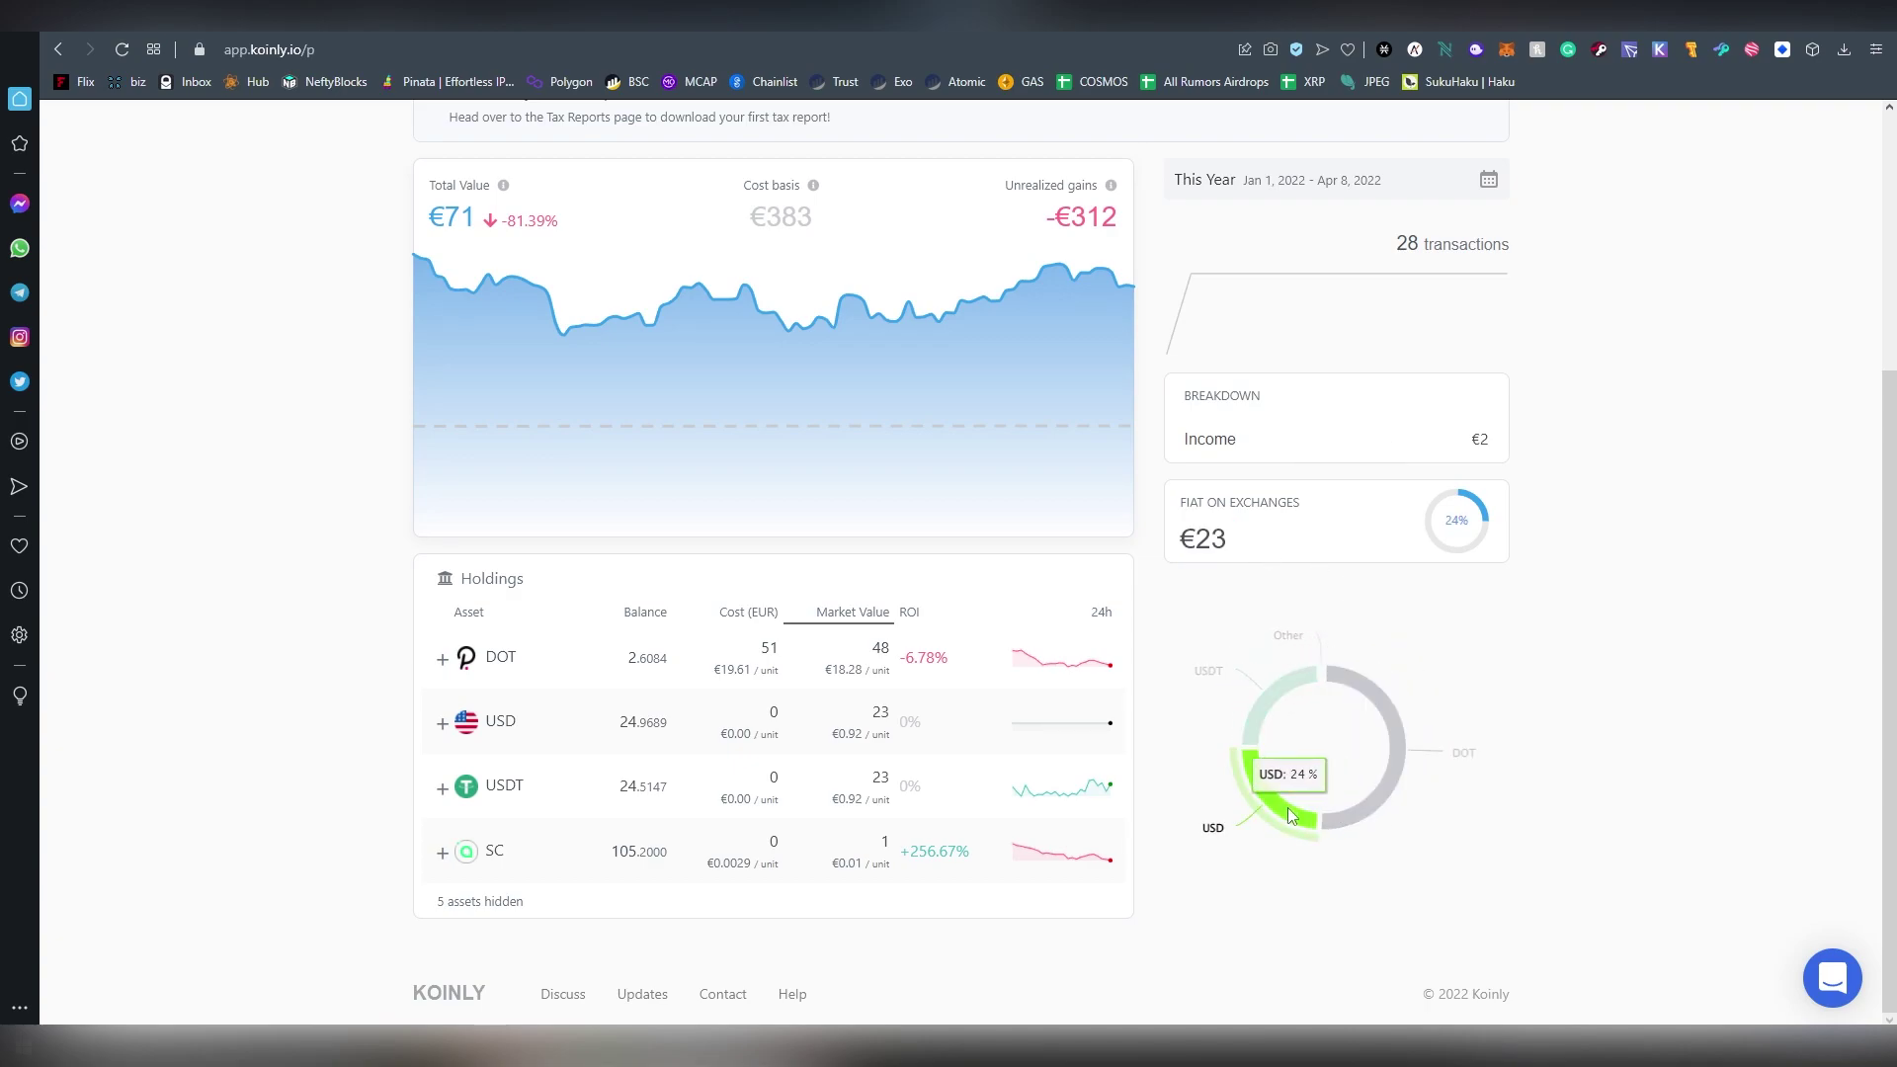
Expand the DOT and USDT holdings to inspect their cost, gains and wallet allocation, and collapse the USDT details again
{"action": "left_click", "coordinate": [443, 659]}
{"action": "scroll", "coordinate": [593, 633], "scroll_direction": "down", "scroll_amount": 3}
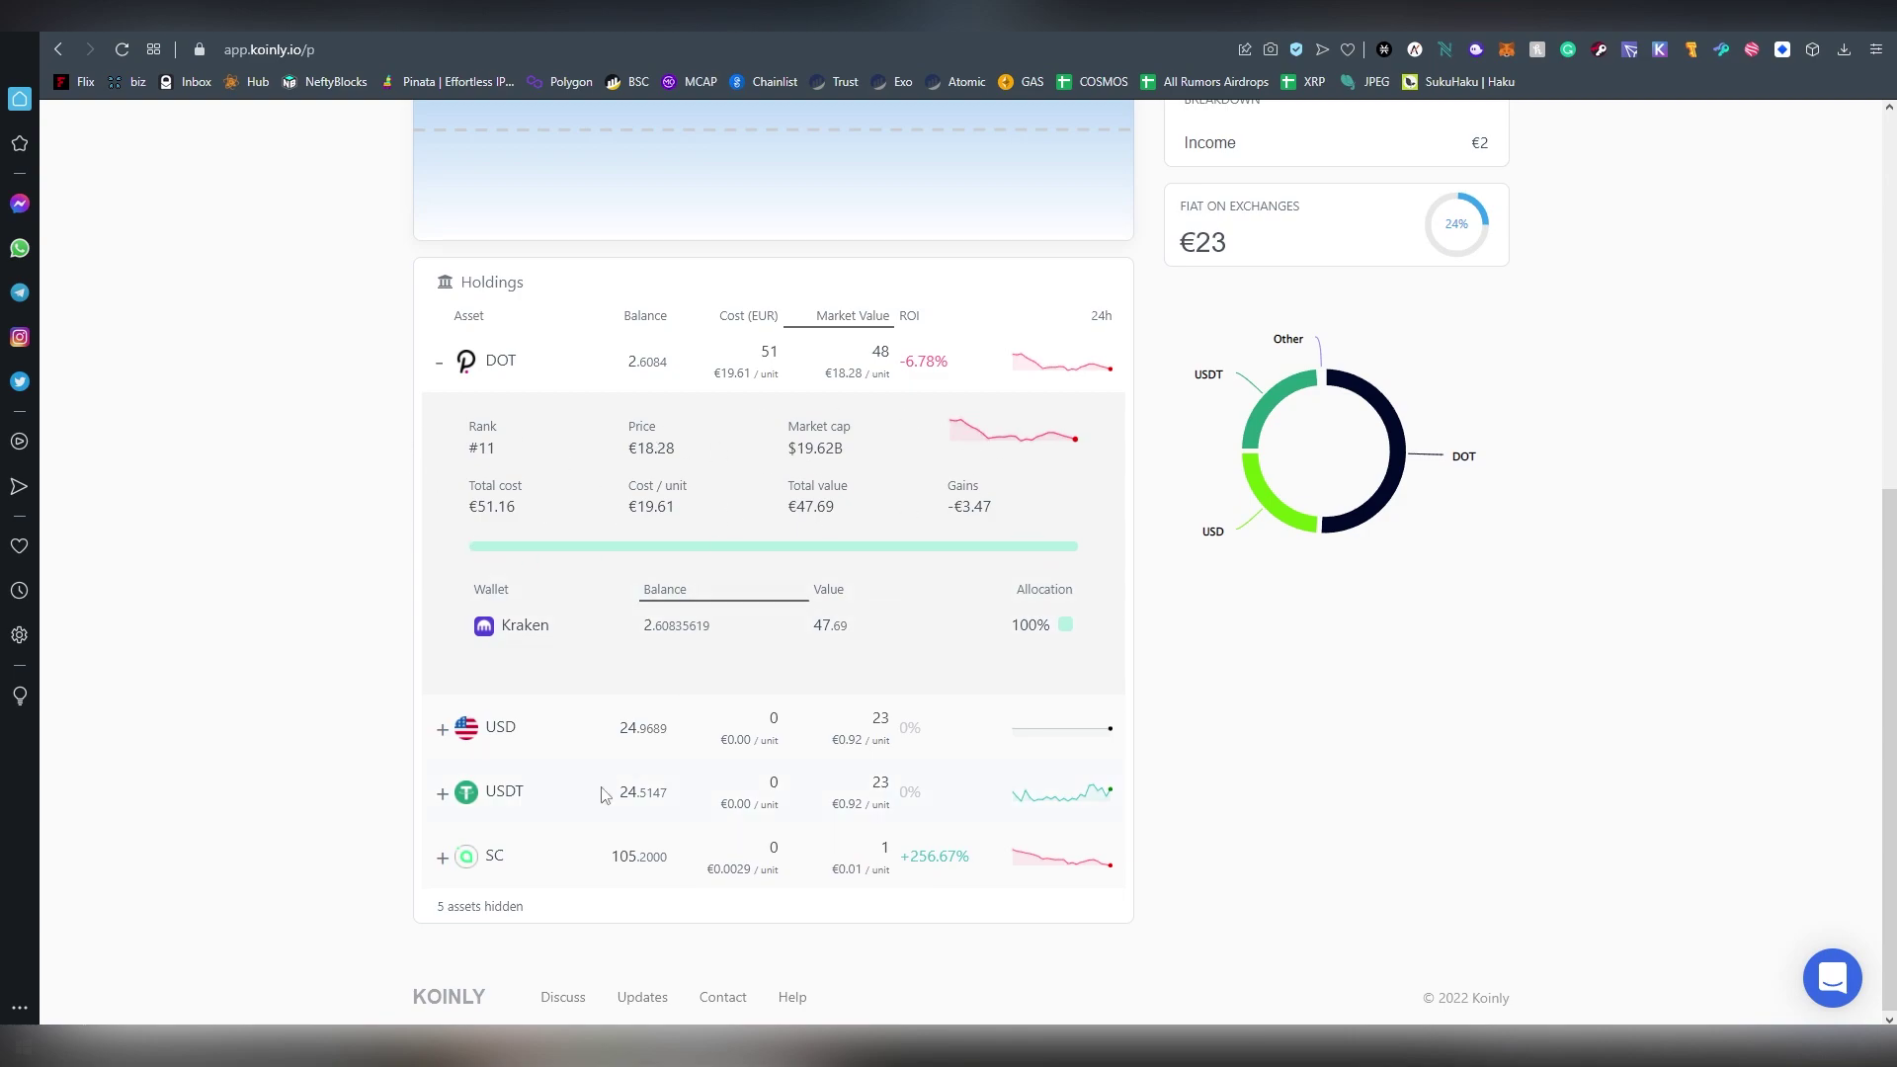
{"action": "left_click", "coordinate": [441, 793]}
{"action": "scroll", "coordinate": [470, 751], "scroll_direction": "down", "scroll_amount": 2}
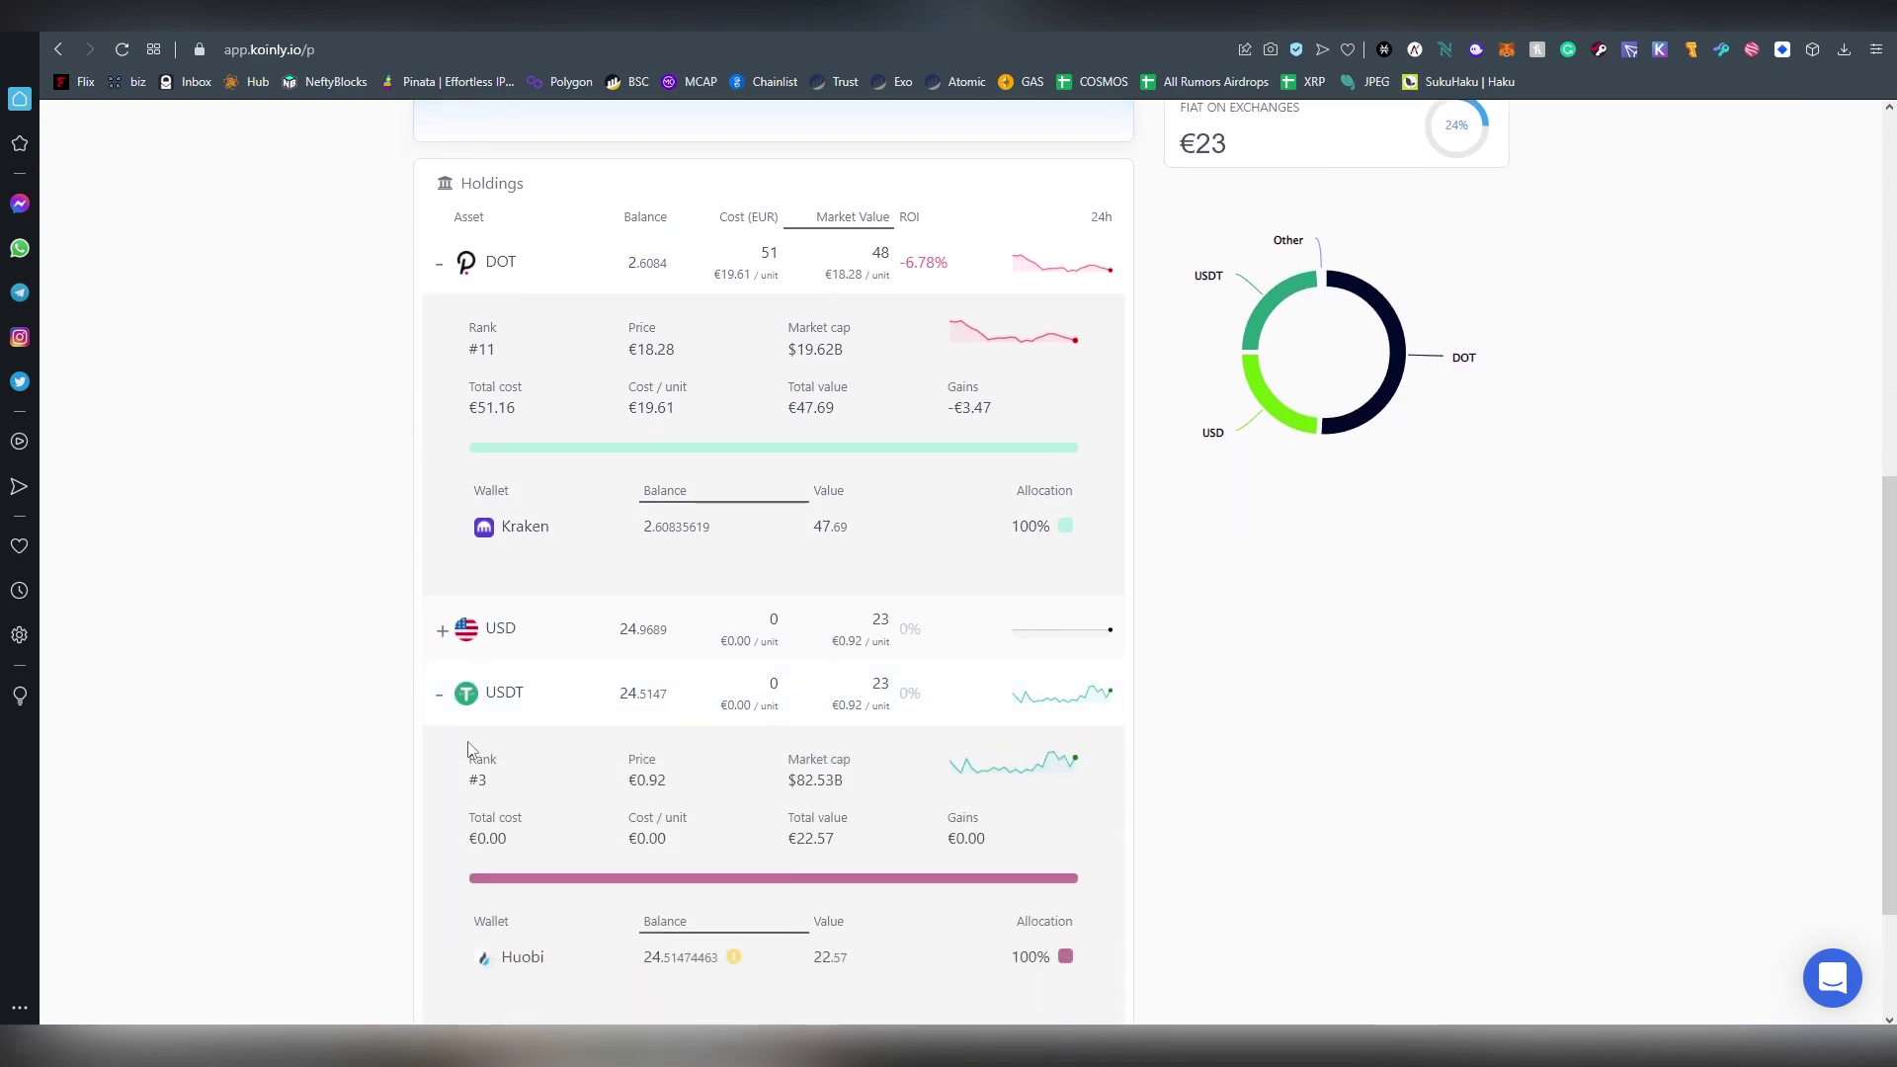
{"action": "scroll", "coordinate": [470, 750], "scroll_direction": "down", "scroll_amount": 1}
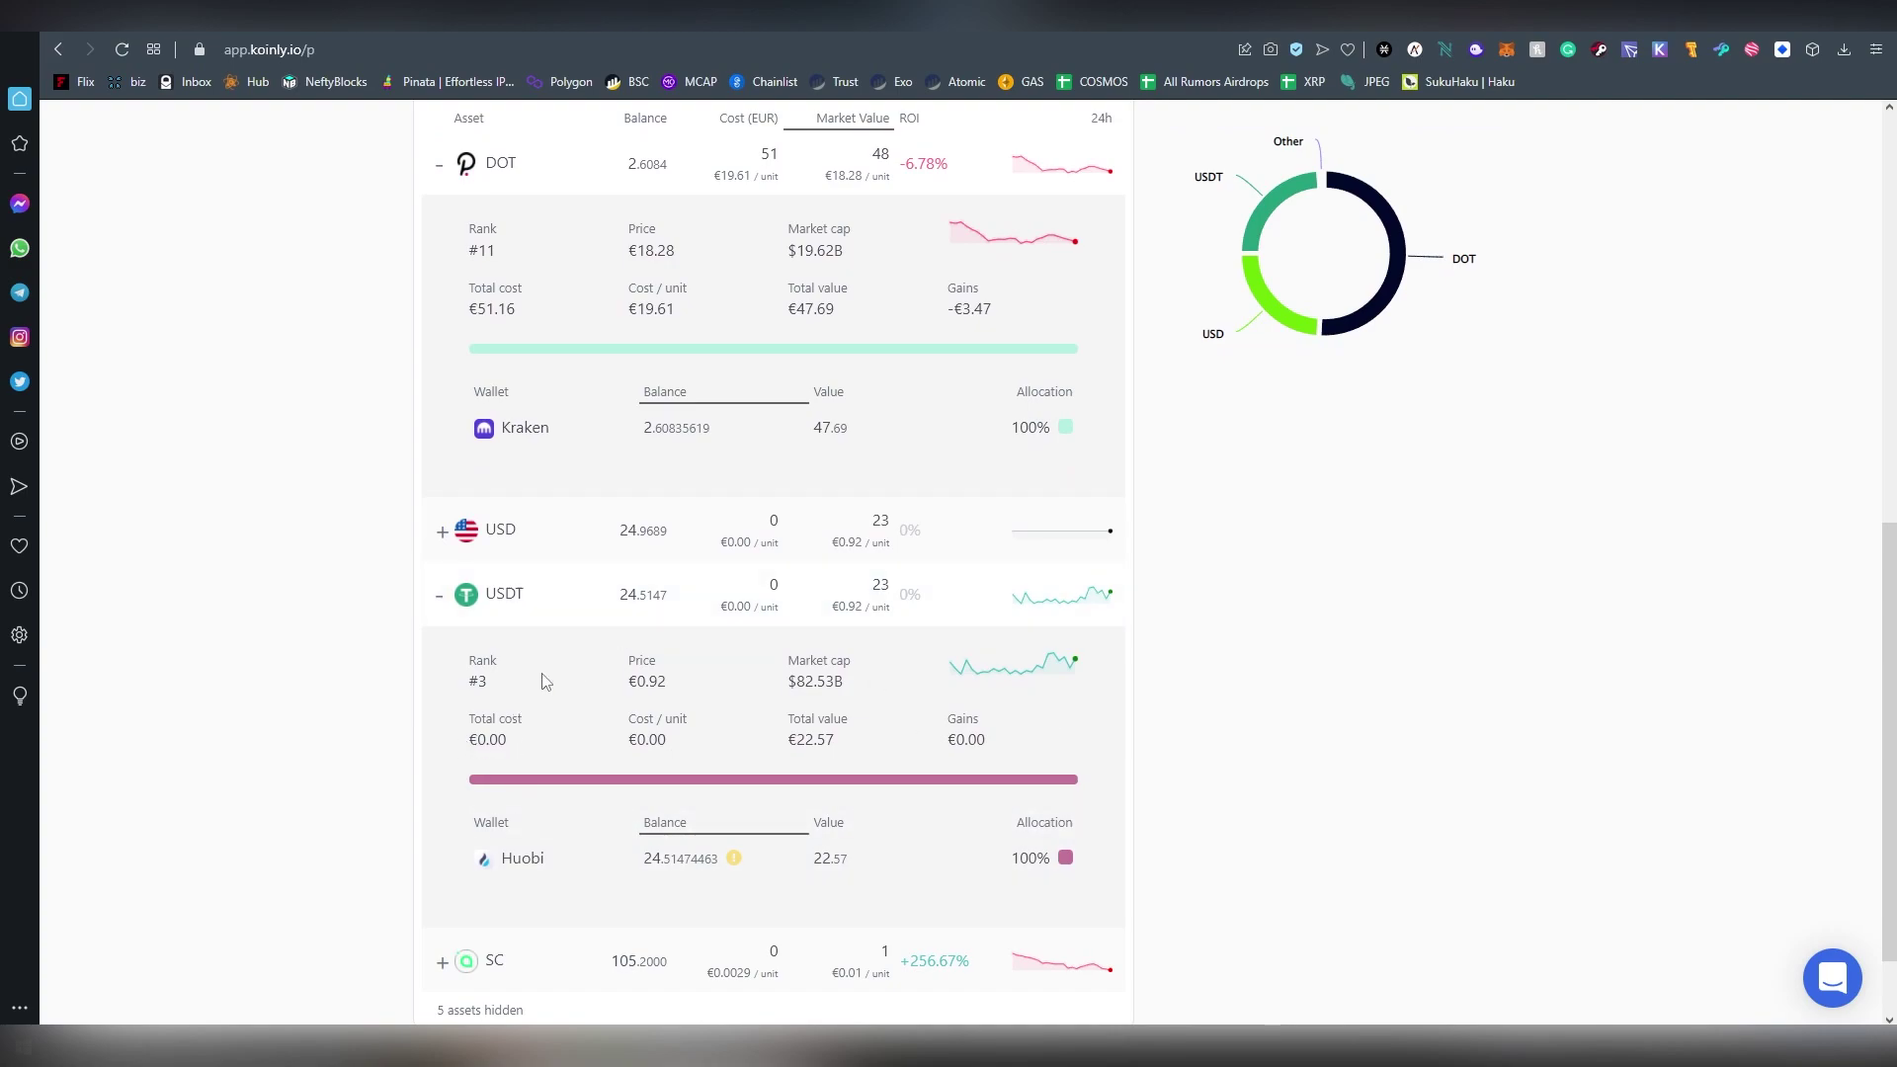
{"action": "left_click", "coordinate": [441, 597]}
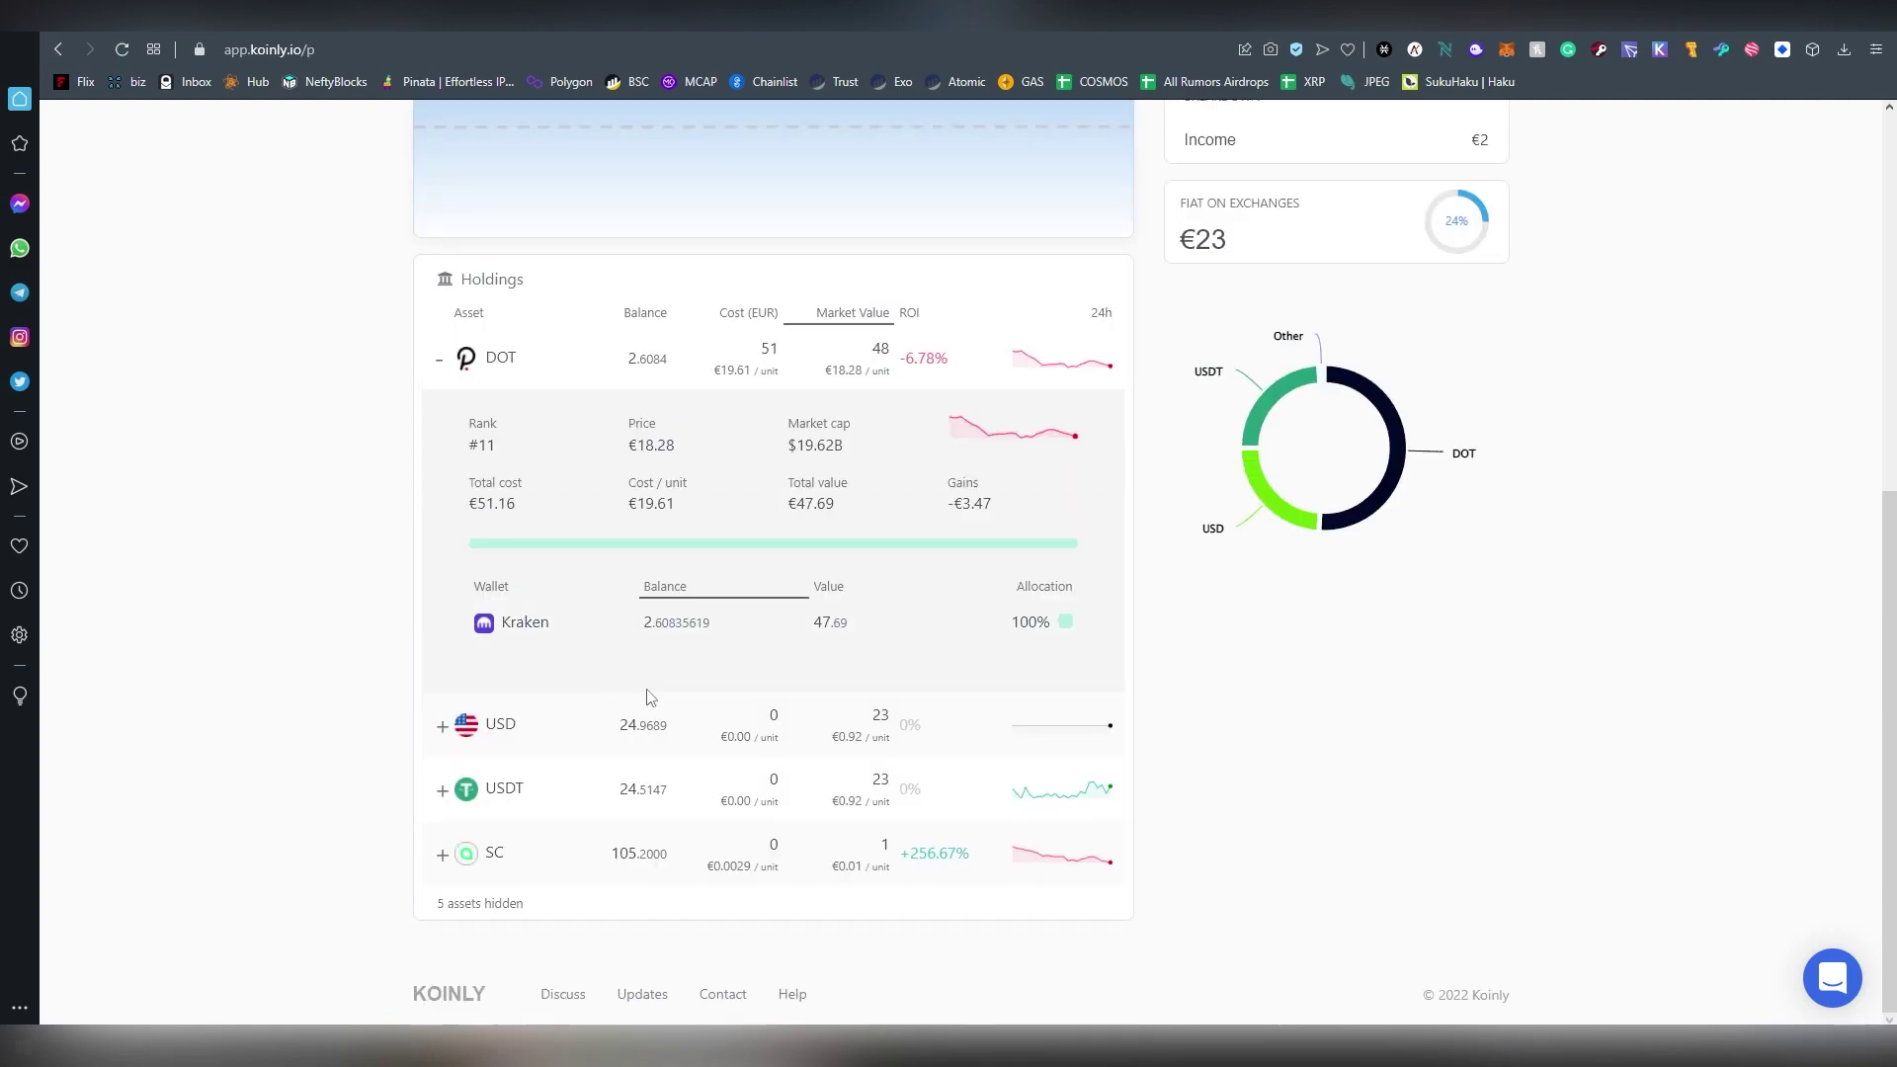
{"action": "scroll", "coordinate": [753, 674], "scroll_direction": "up", "scroll_amount": 3}
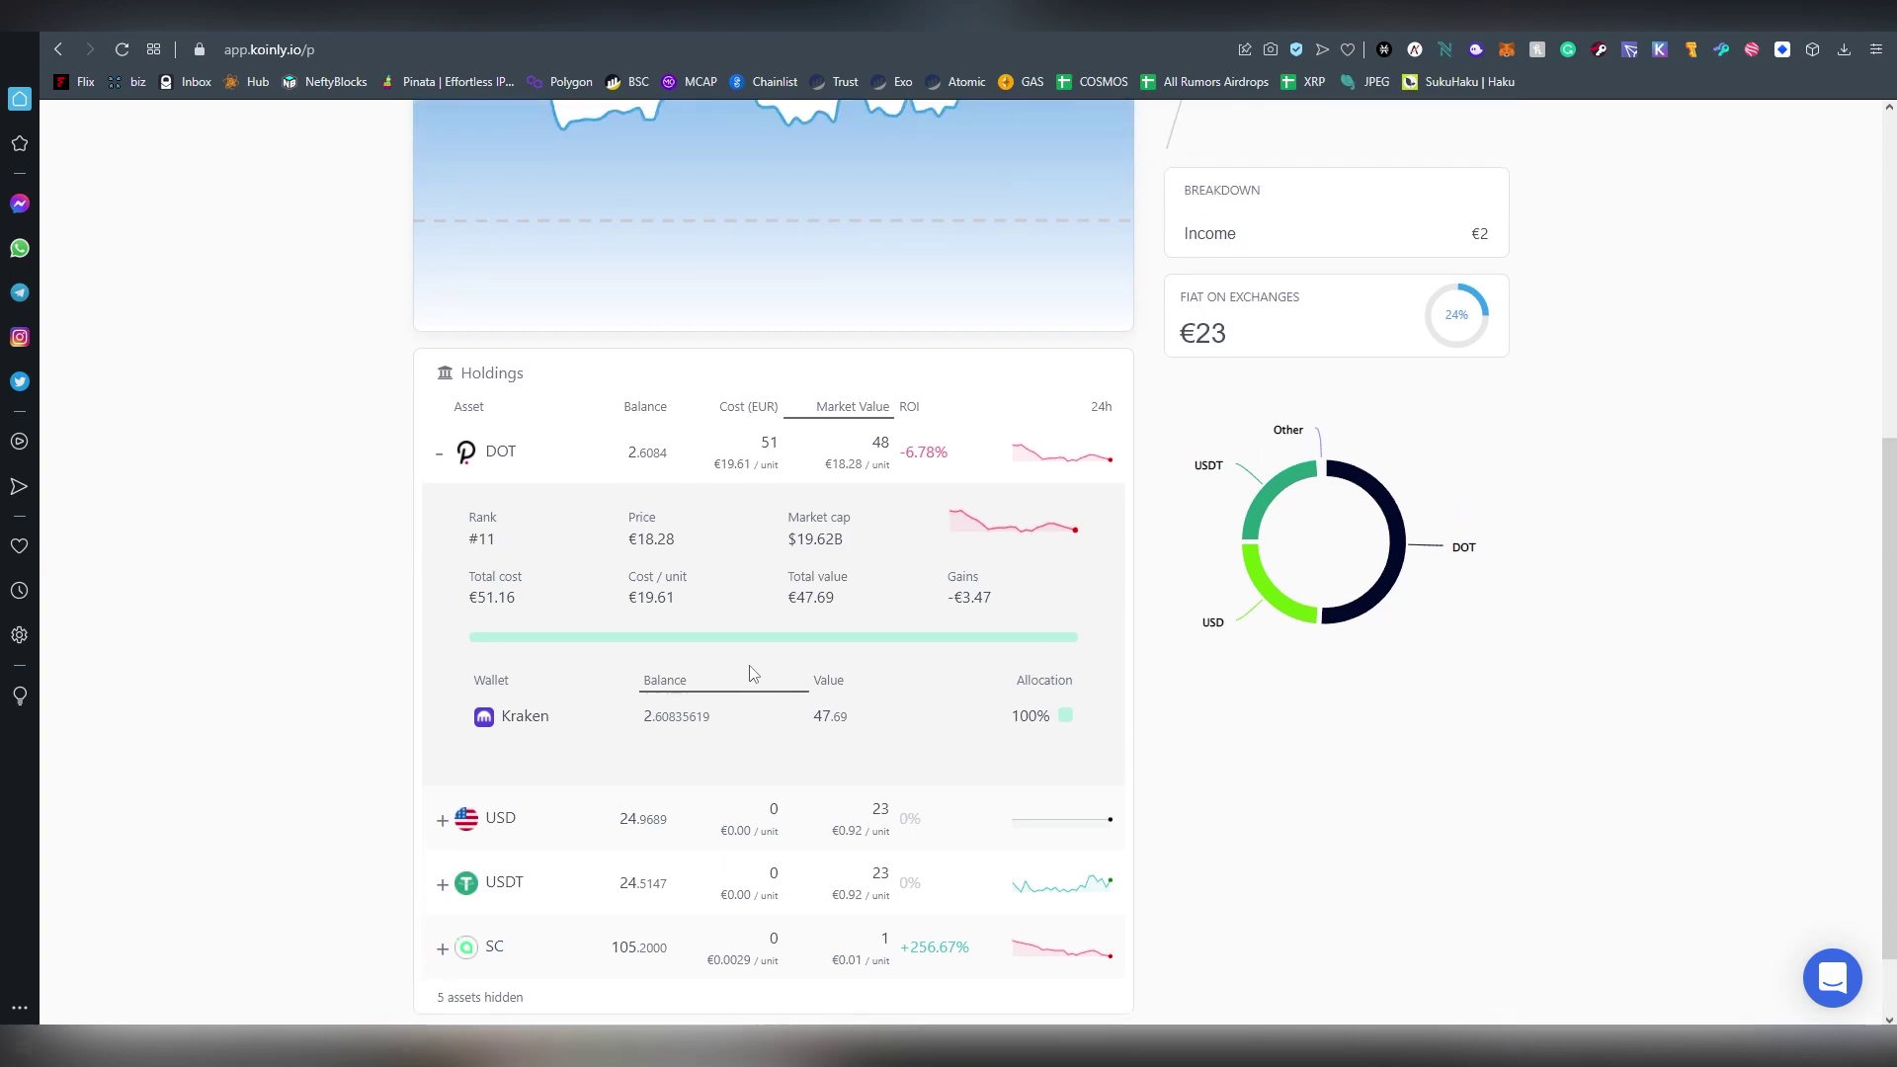
Go to the wallets overview and start adding a wallet or exchange
{"action": "left_click", "coordinate": [441, 657]}
{"action": "scroll", "coordinate": [691, 628], "scroll_direction": "up", "scroll_amount": 4}
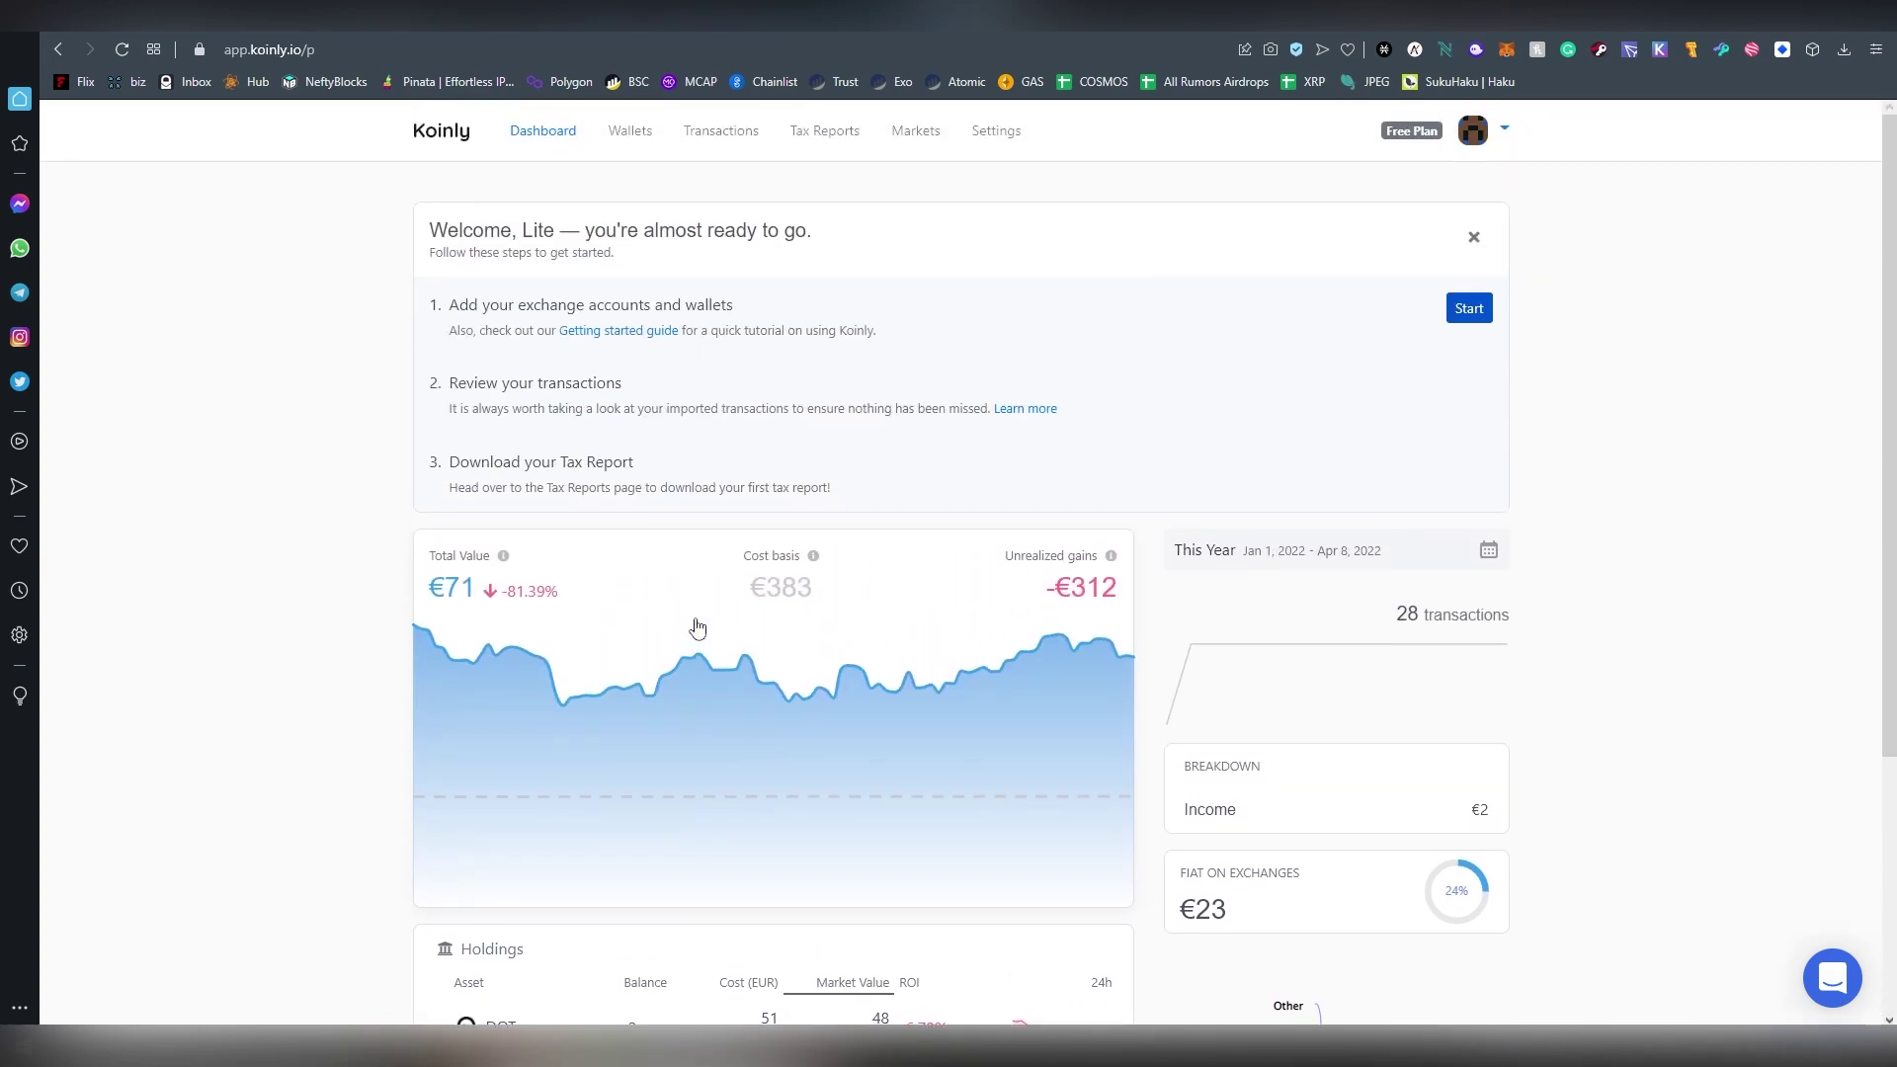
{"action": "left_click", "coordinate": [644, 146]}
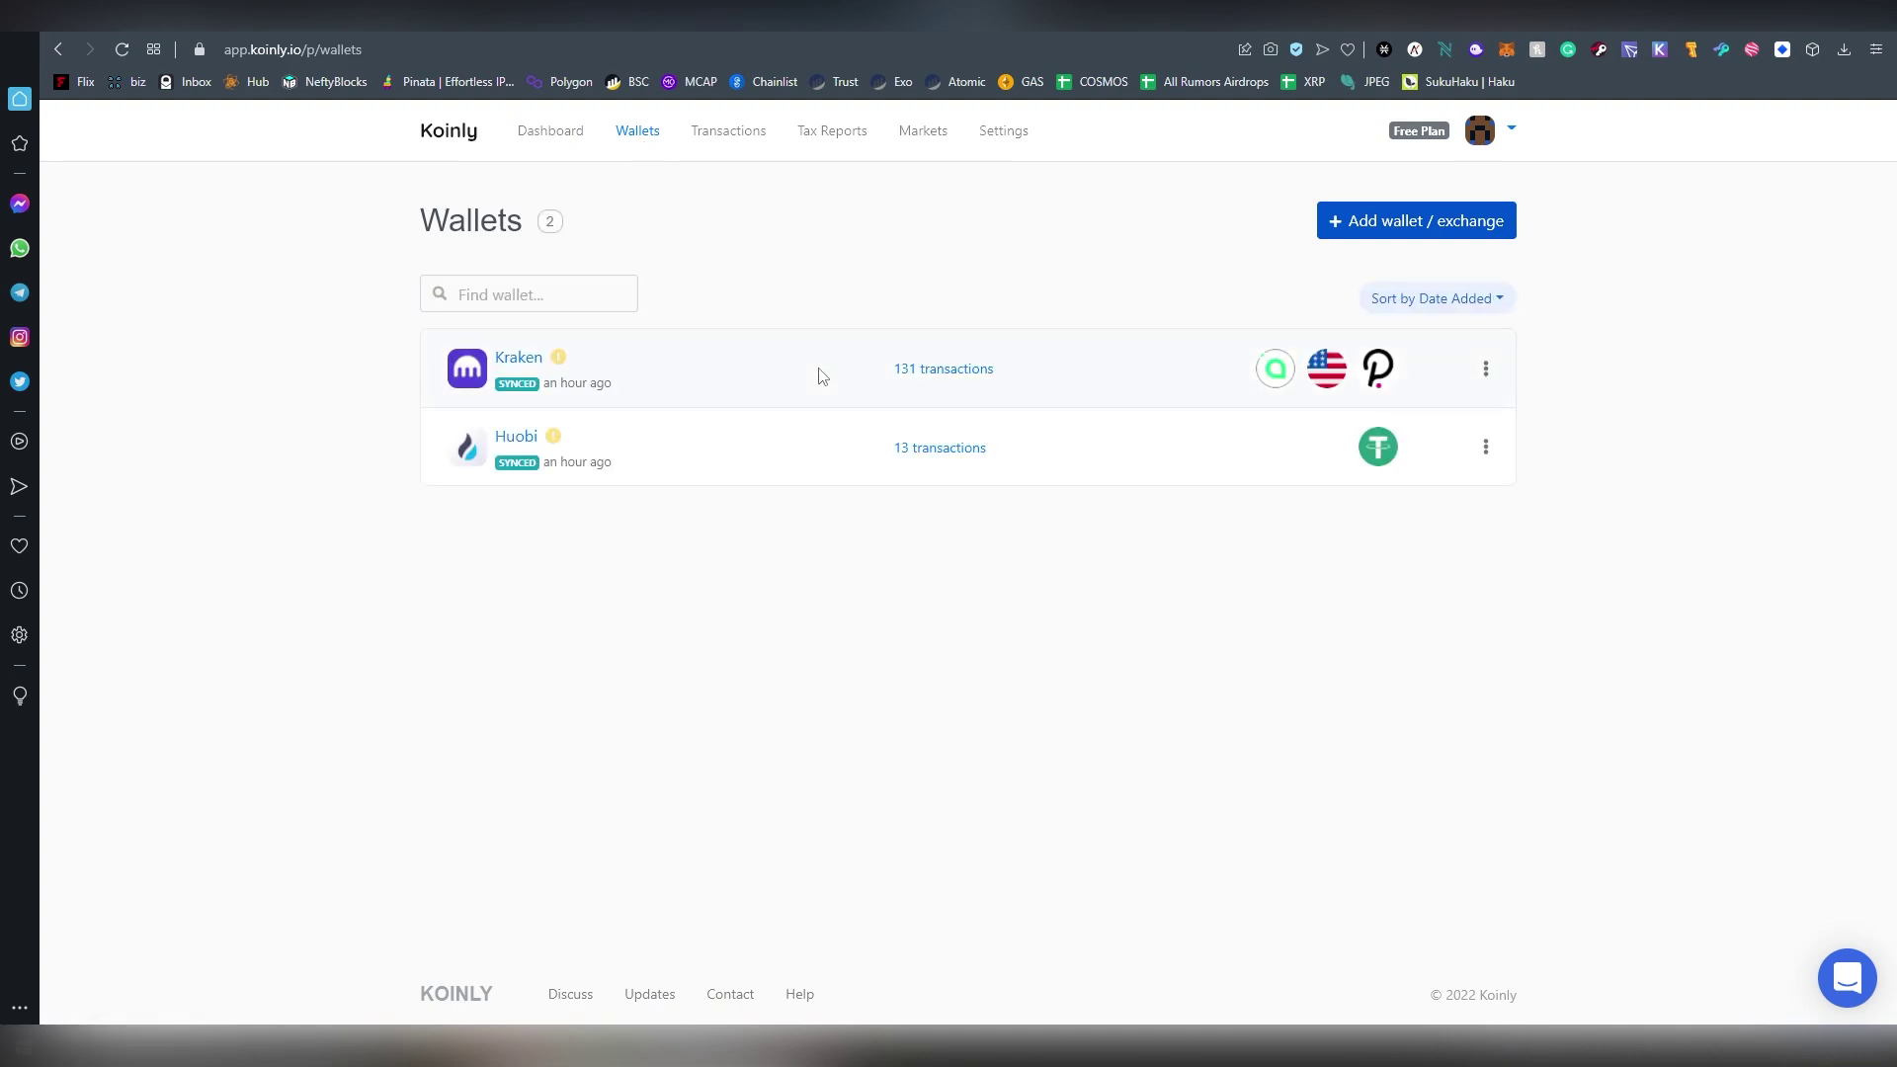
{"action": "left_click", "coordinate": [1417, 222]}
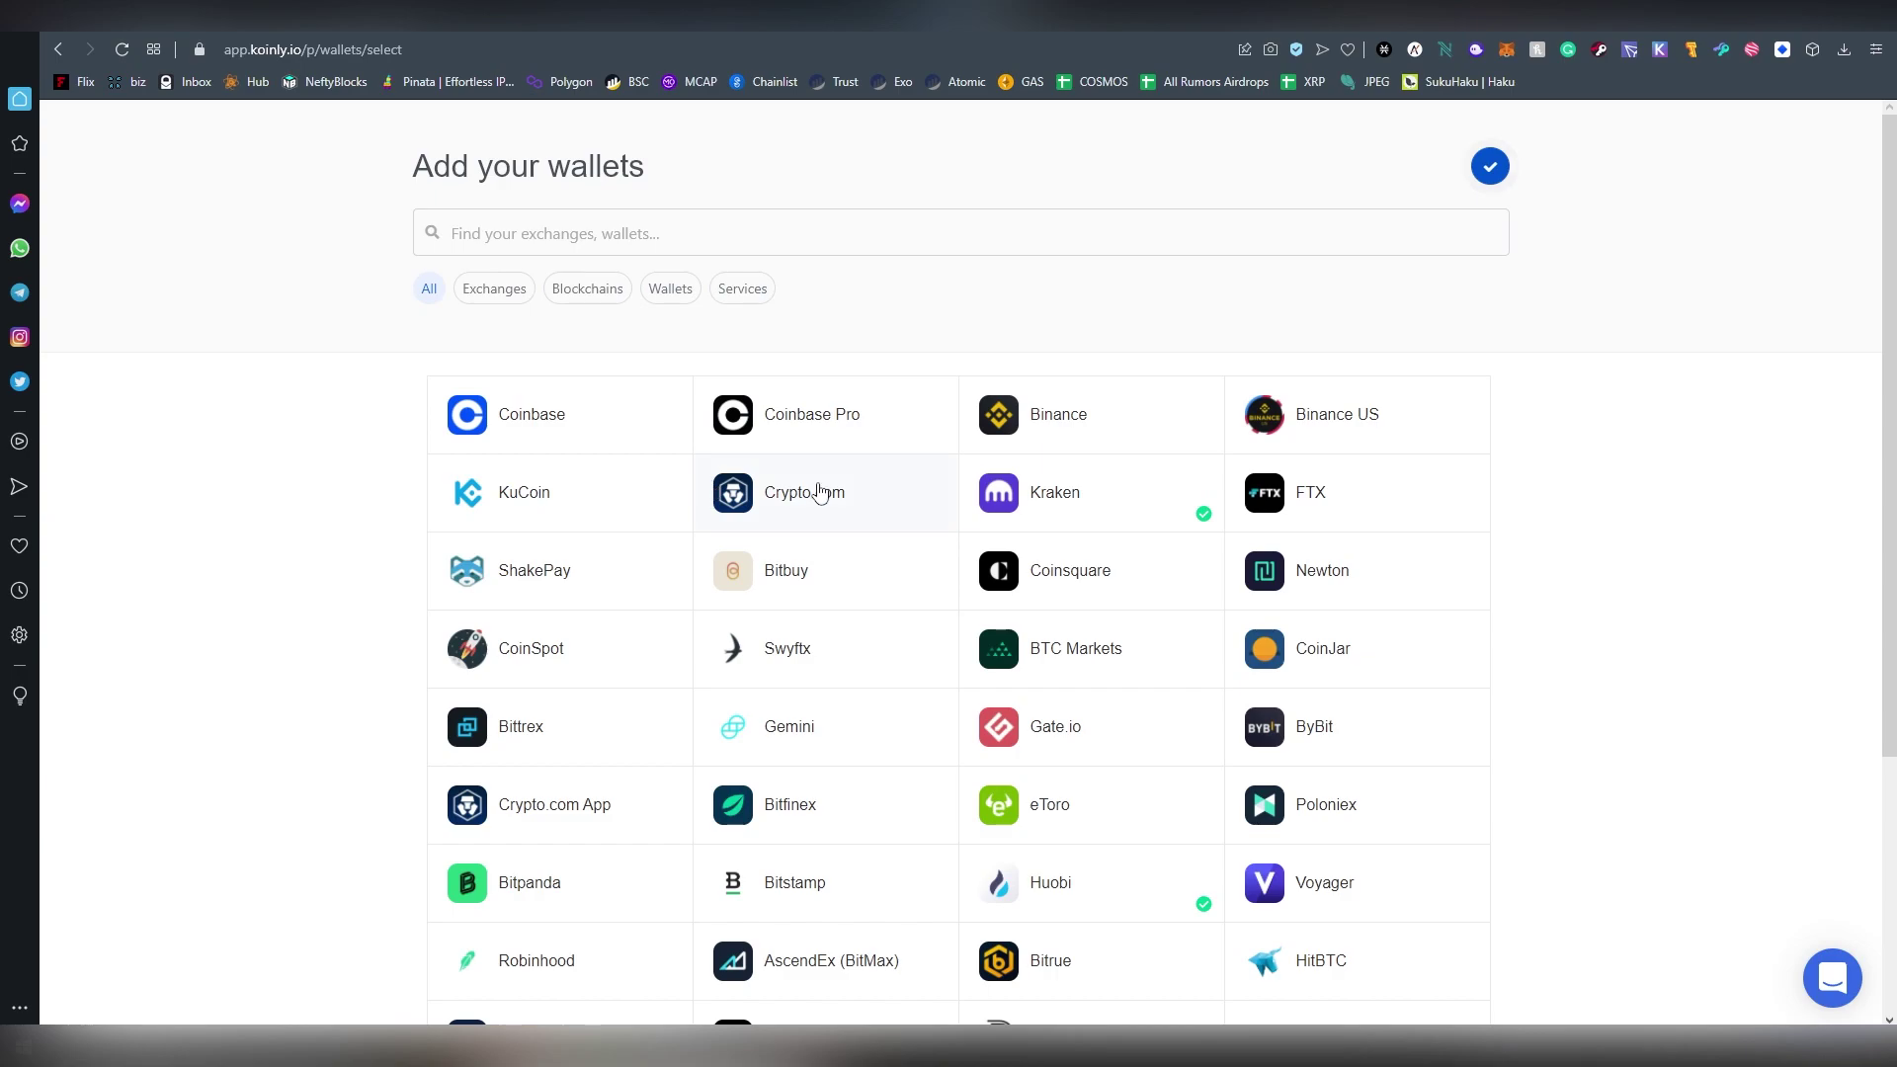
Browse the full list of supported exchanges and wallets from the first to the third page
{"action": "scroll", "coordinate": [943, 481], "scroll_direction": "down", "scroll_amount": 4}
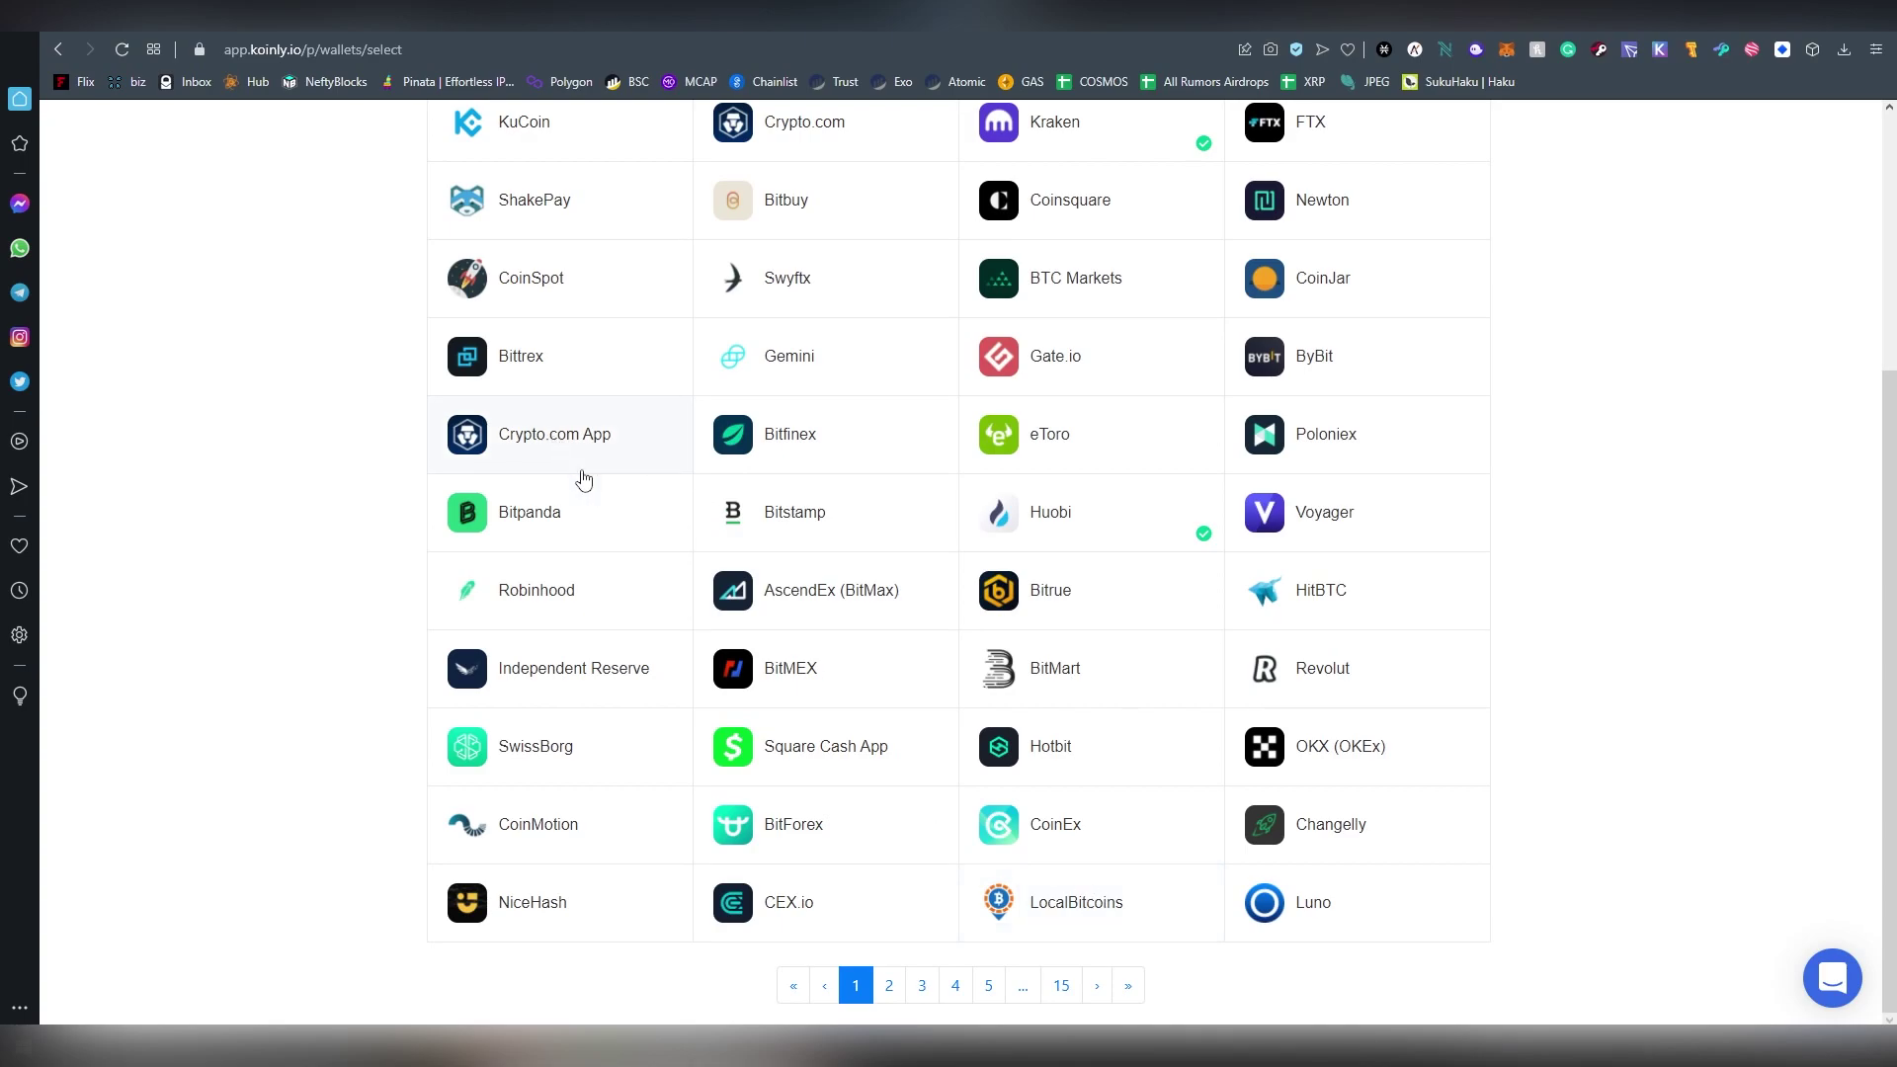
{"action": "left_click", "coordinate": [1096, 986]}
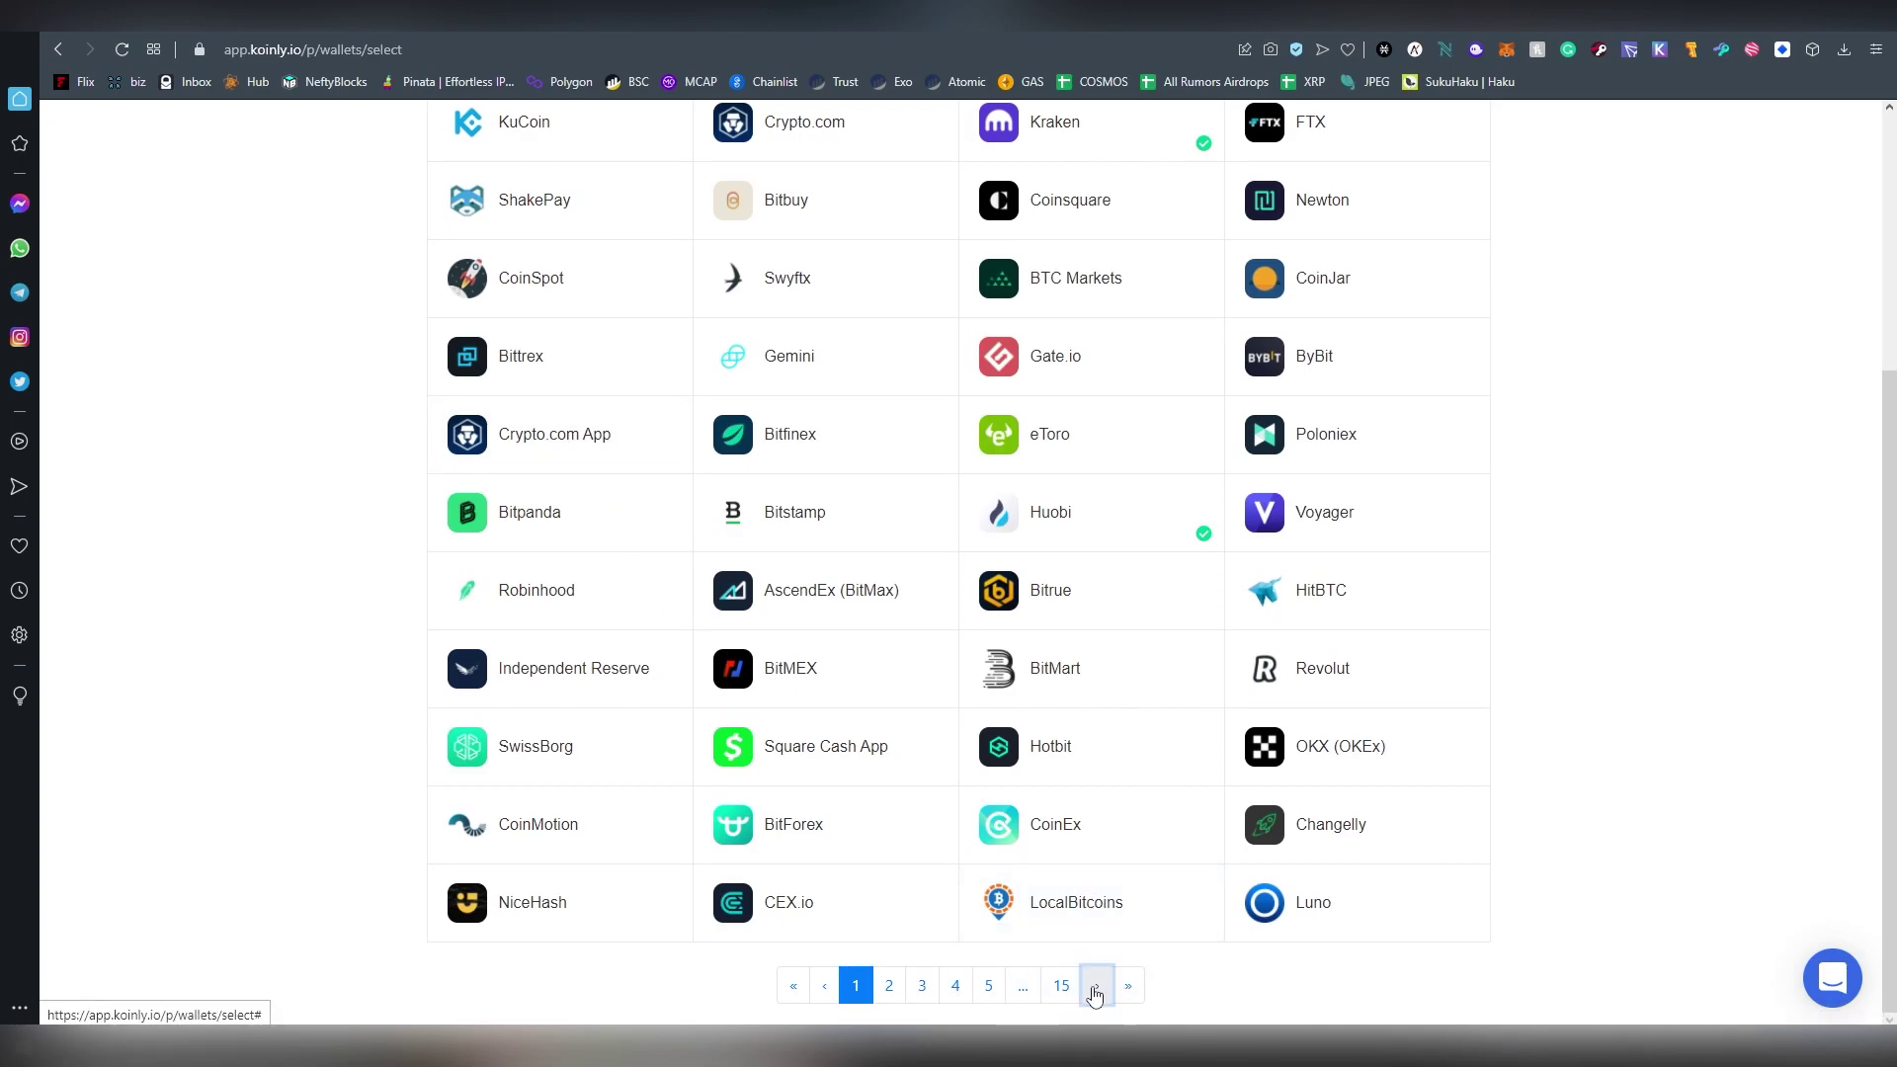
{"action": "scroll", "coordinate": [851, 559], "scroll_direction": "down", "scroll_amount": 4}
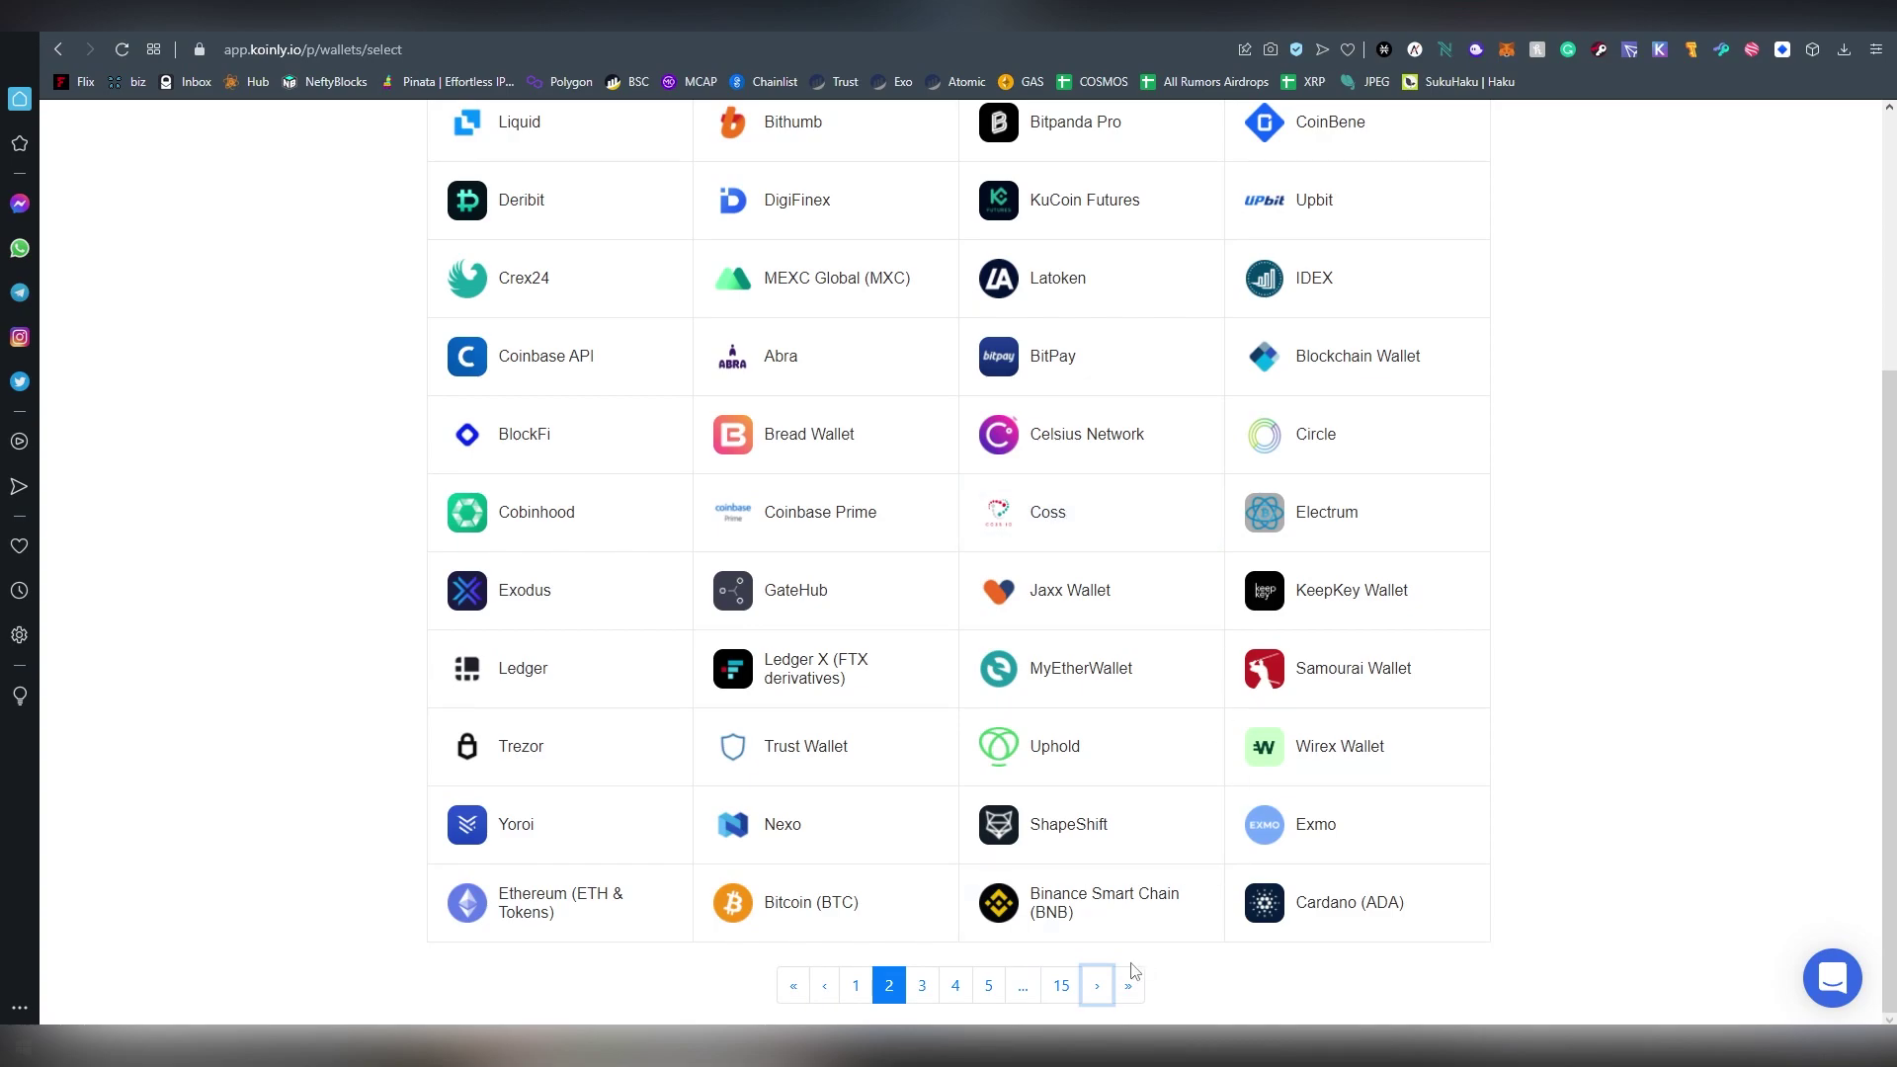
{"action": "left_click", "coordinate": [1100, 988]}
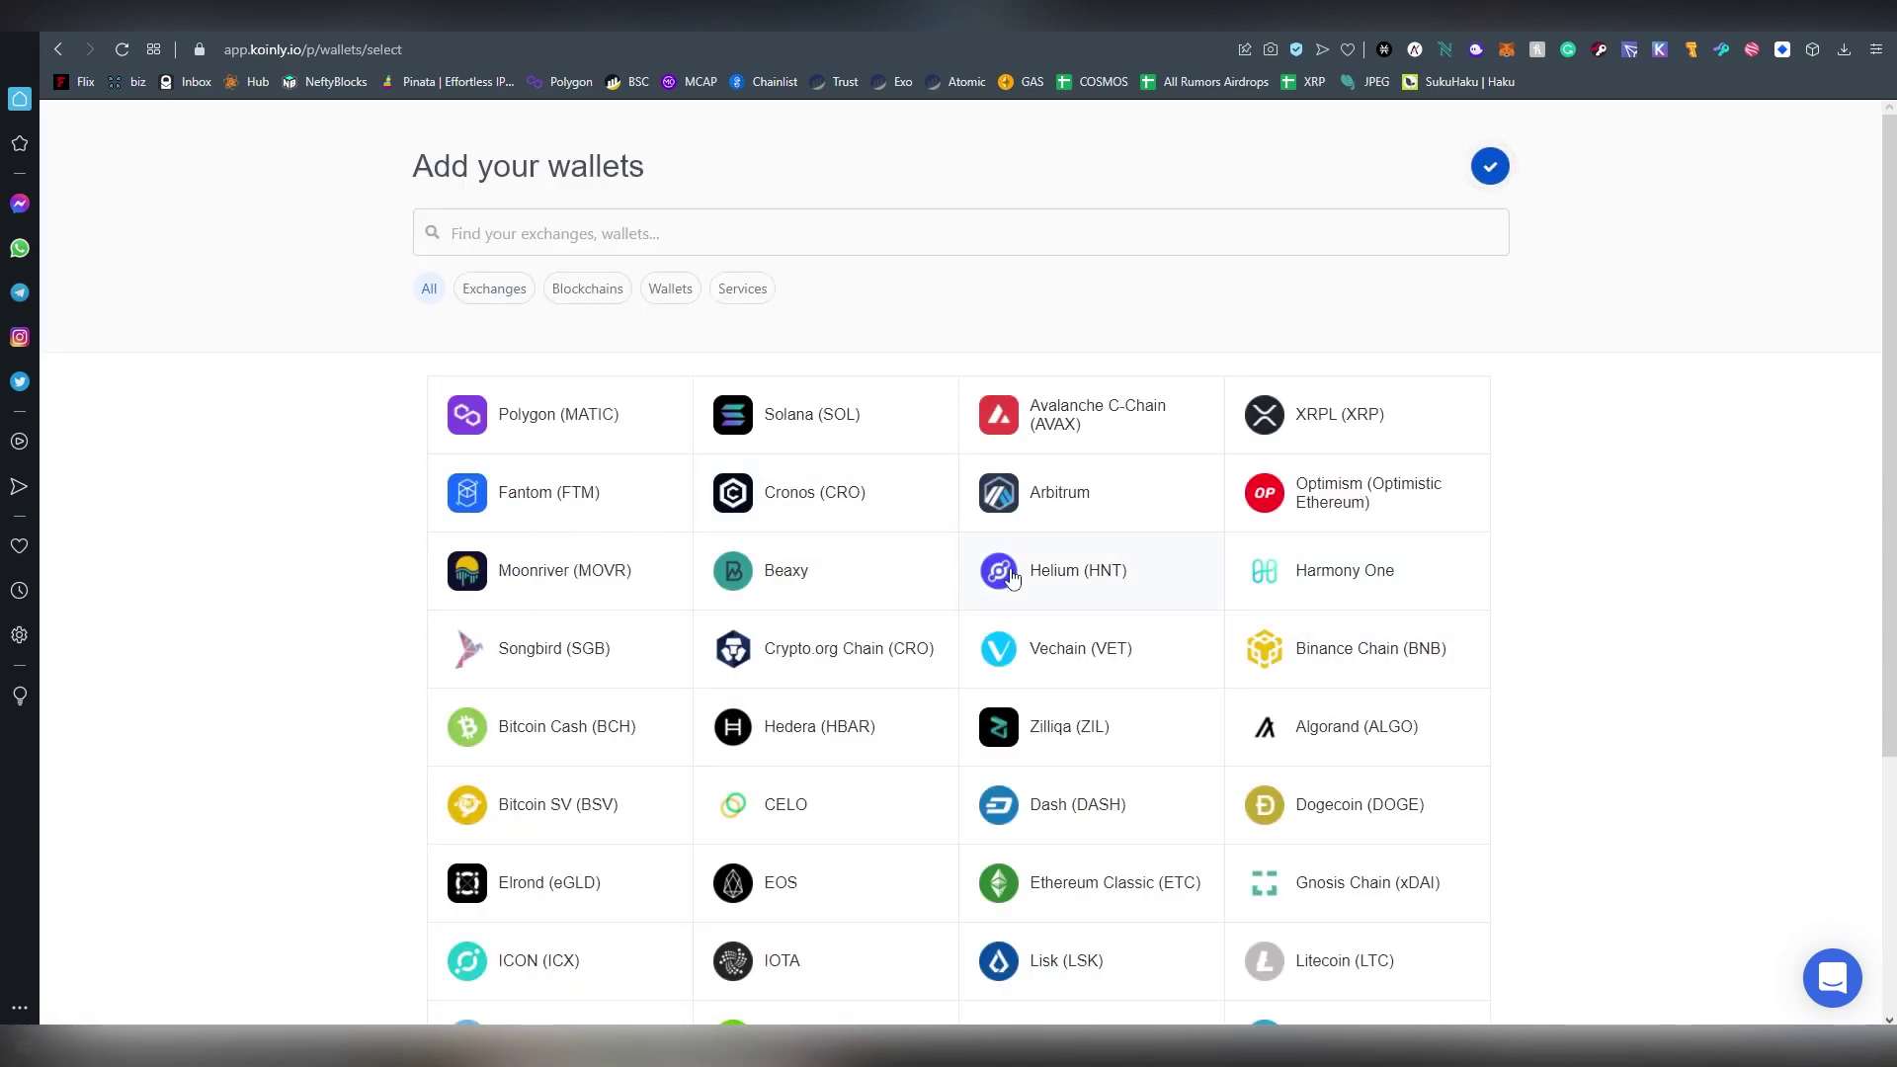
Filter the integrations list to exchanges and look through the listed platforms
{"action": "left_click", "coordinate": [488, 288]}
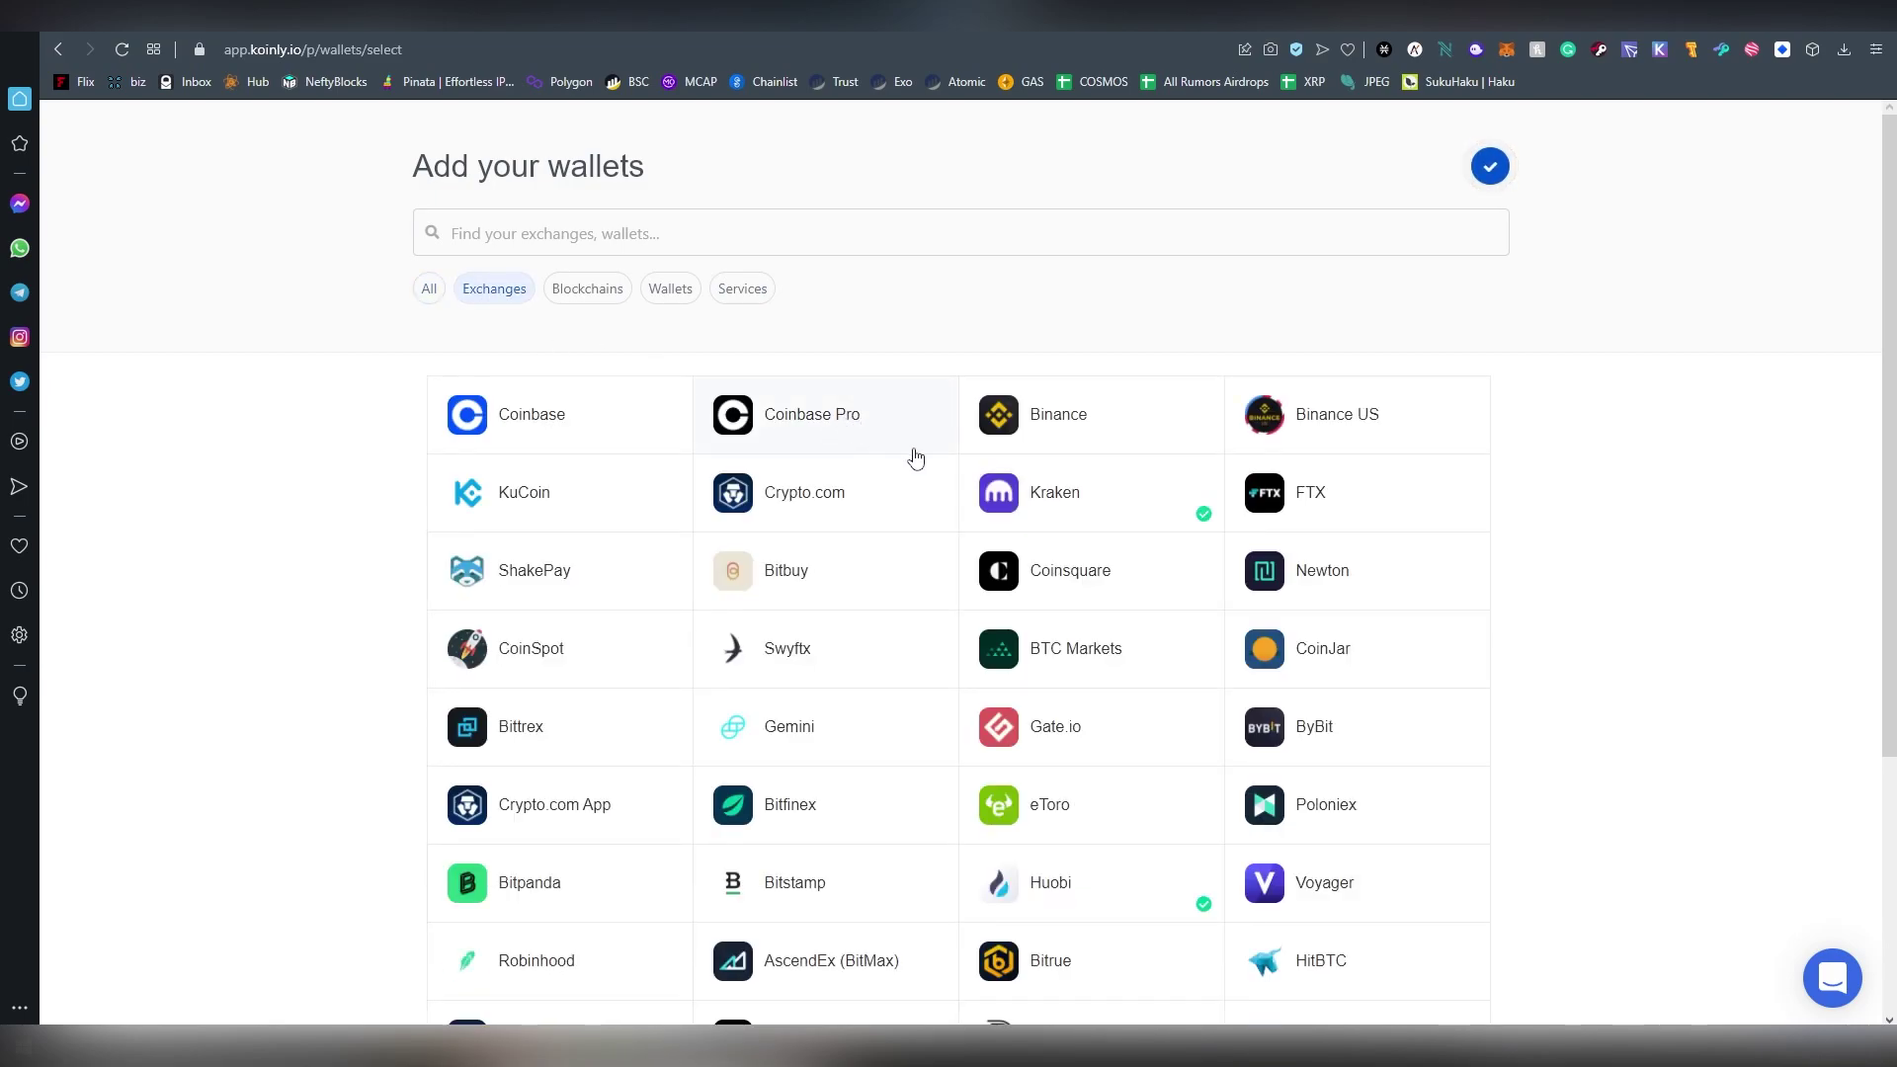
{"action": "scroll", "coordinate": [909, 452], "scroll_direction": "down", "scroll_amount": 4}
{"action": "scroll", "coordinate": [910, 453], "scroll_direction": "up", "scroll_amount": 4}
Filter the integrations to blockchains, inspect the Ethereum (ETH & Tokens) import form, and close it without importing
{"action": "left_click", "coordinate": [604, 294]}
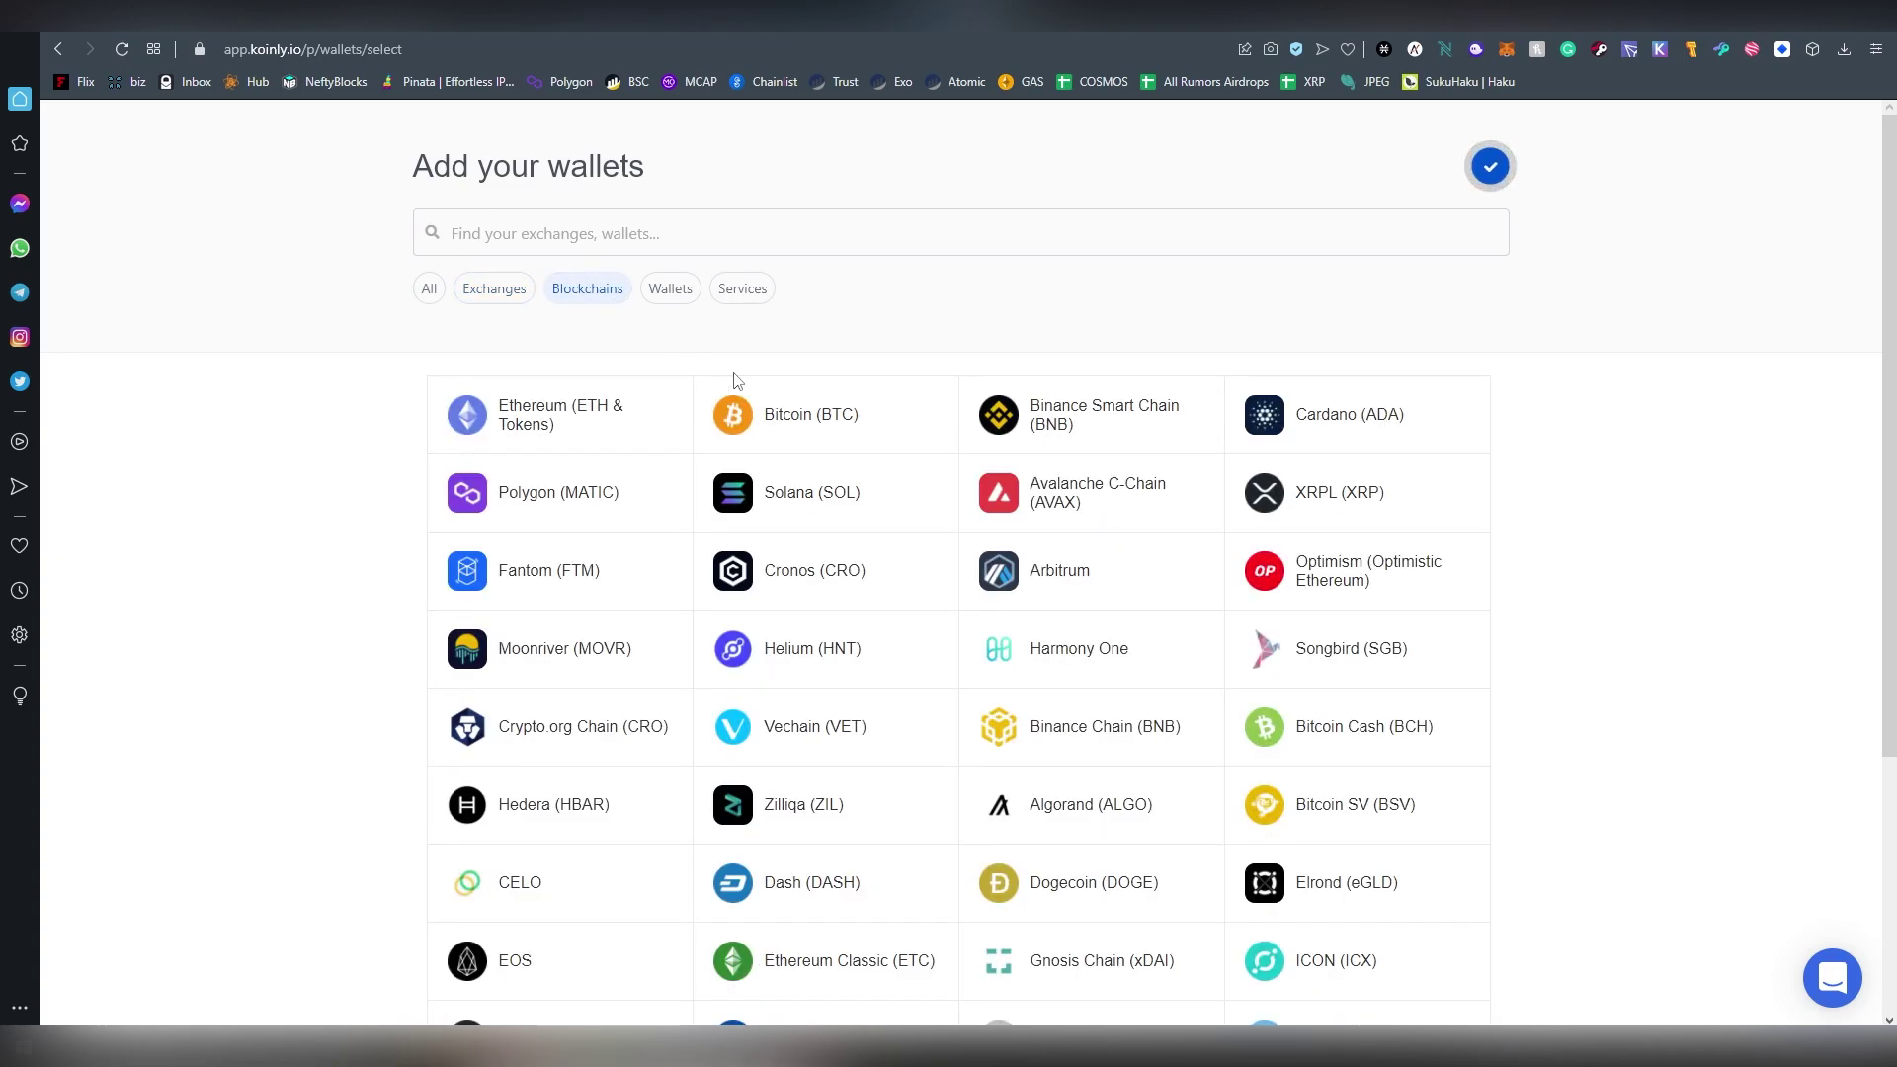
{"action": "left_click", "coordinate": [627, 413]}
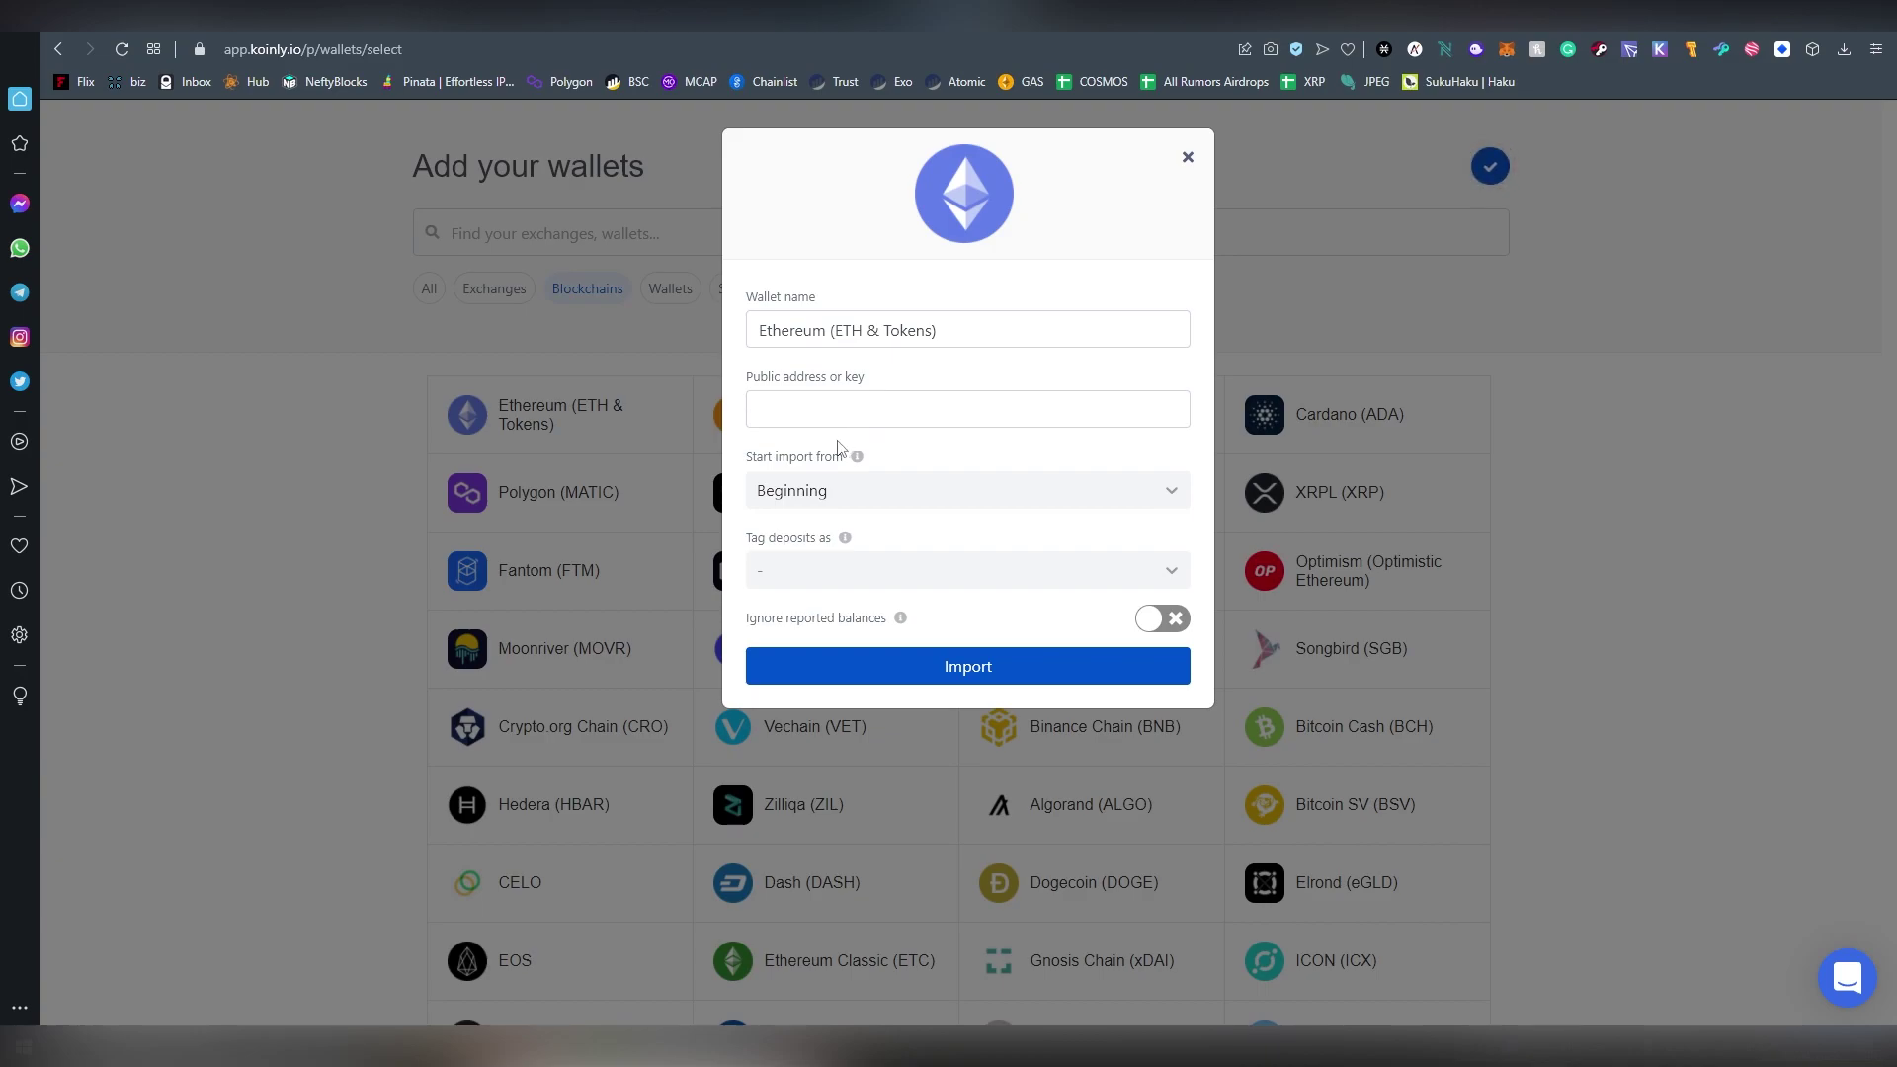
{"action": "left_click", "coordinate": [341, 526]}
Filter the integrations to wallets and look through both pages of supported wallets, including MetaMask
{"action": "left_click", "coordinate": [674, 291]}
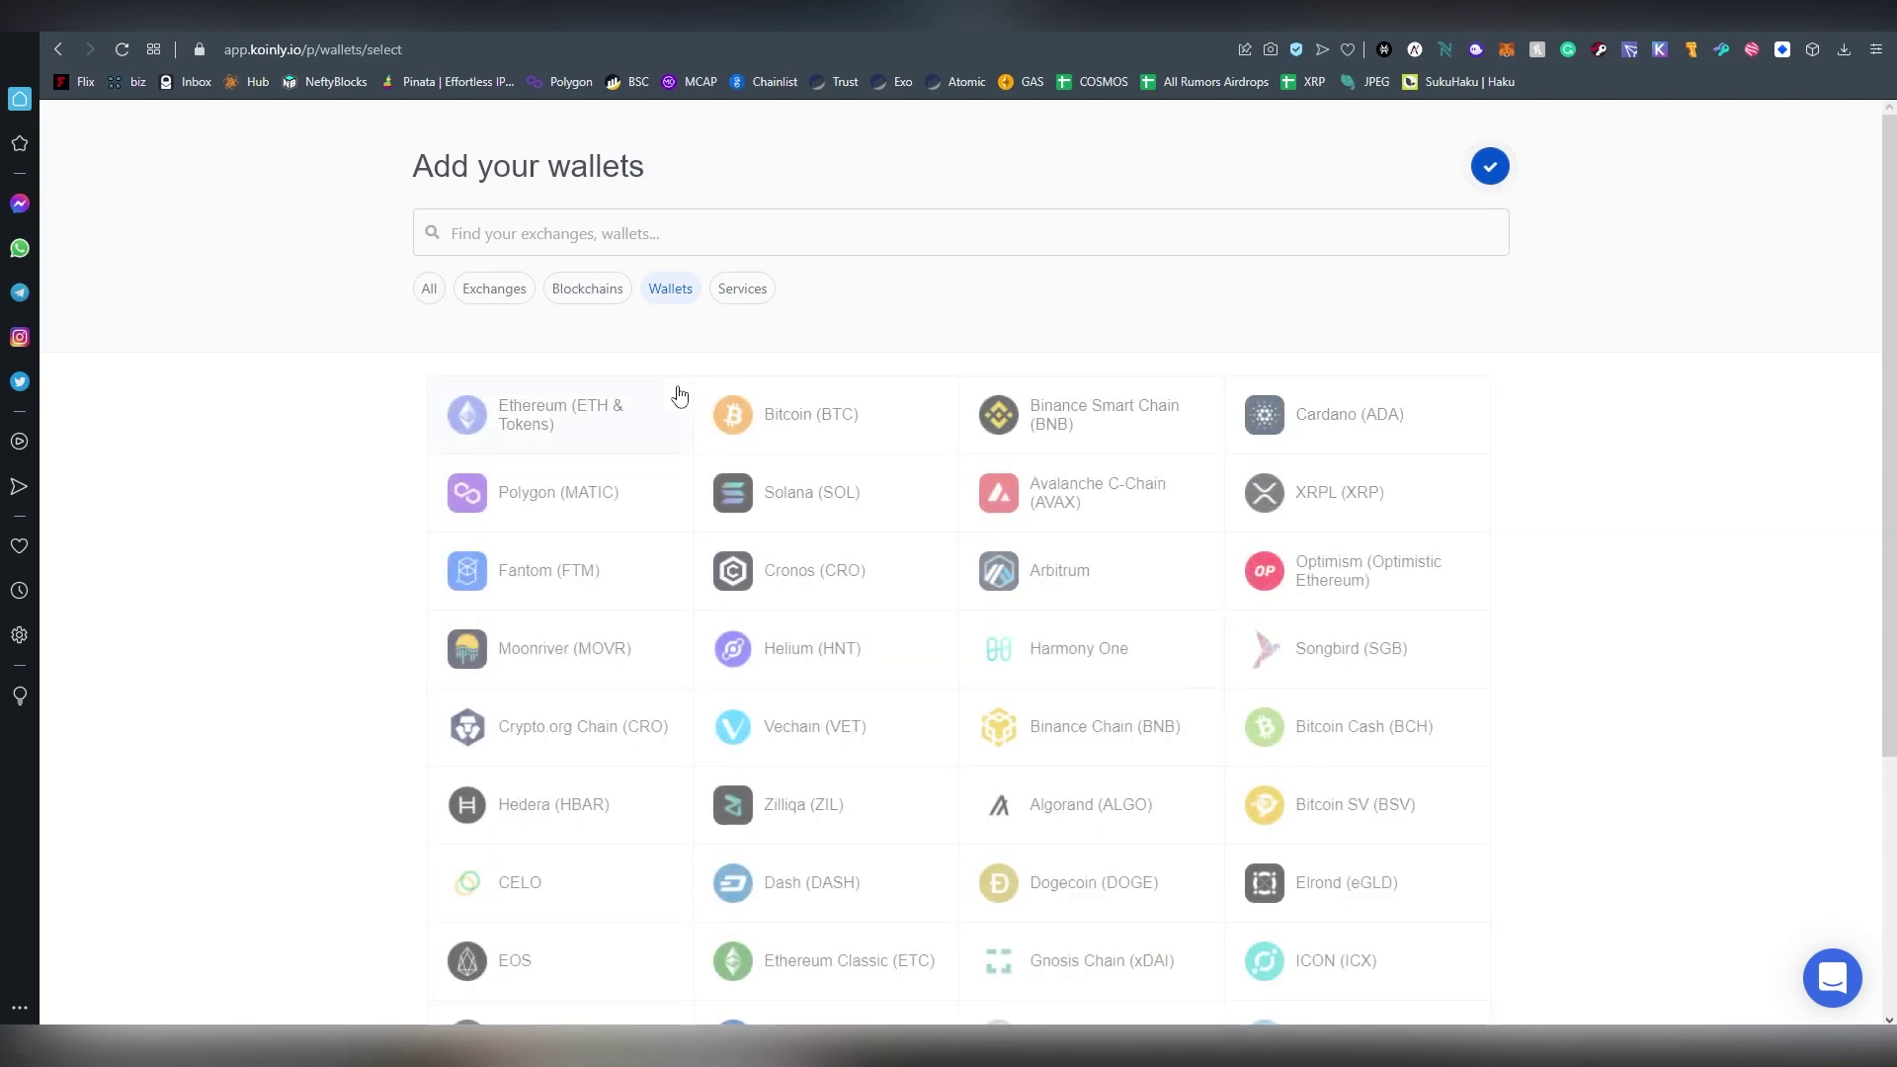
{"action": "scroll", "coordinate": [1274, 453], "scroll_direction": "down", "scroll_amount": 1}
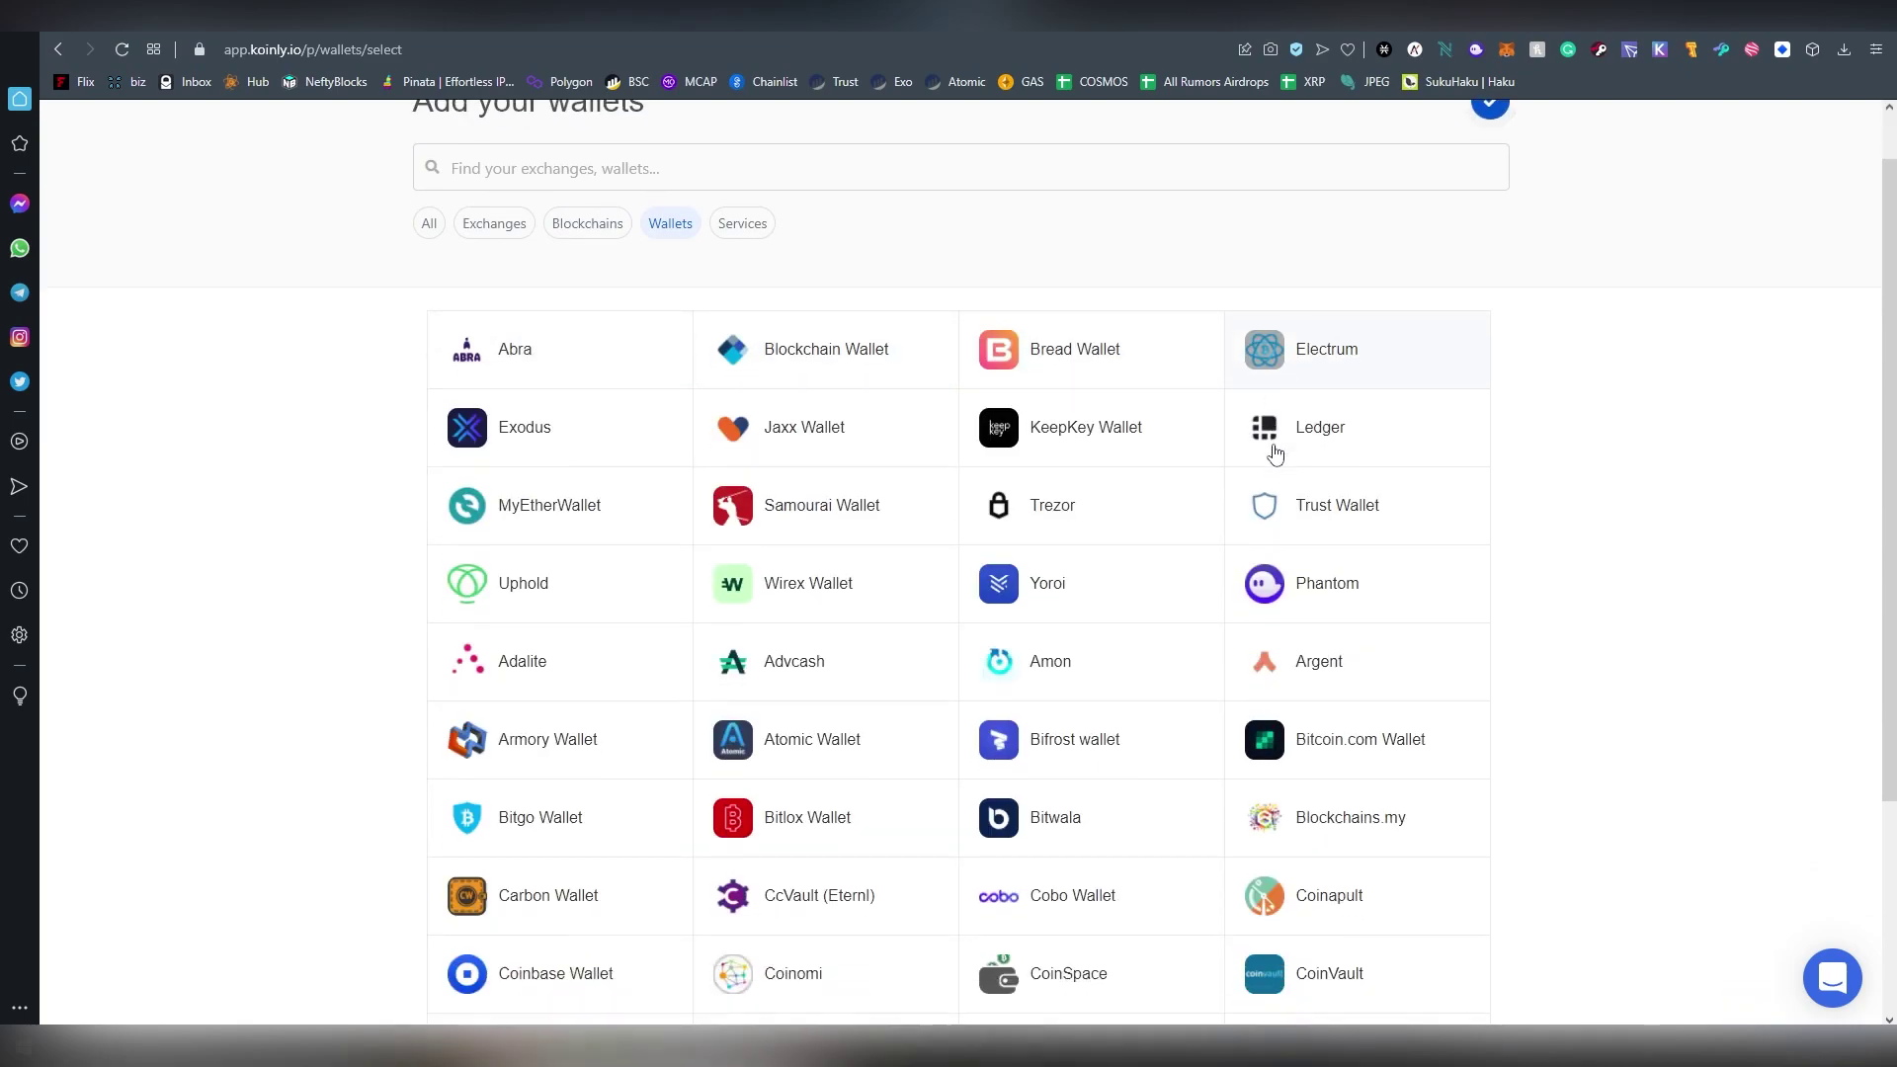
{"action": "scroll", "coordinate": [1275, 453], "scroll_direction": "down", "scroll_amount": 3}
{"action": "scroll", "coordinate": [1324, 452], "scroll_direction": "up", "scroll_amount": 2}
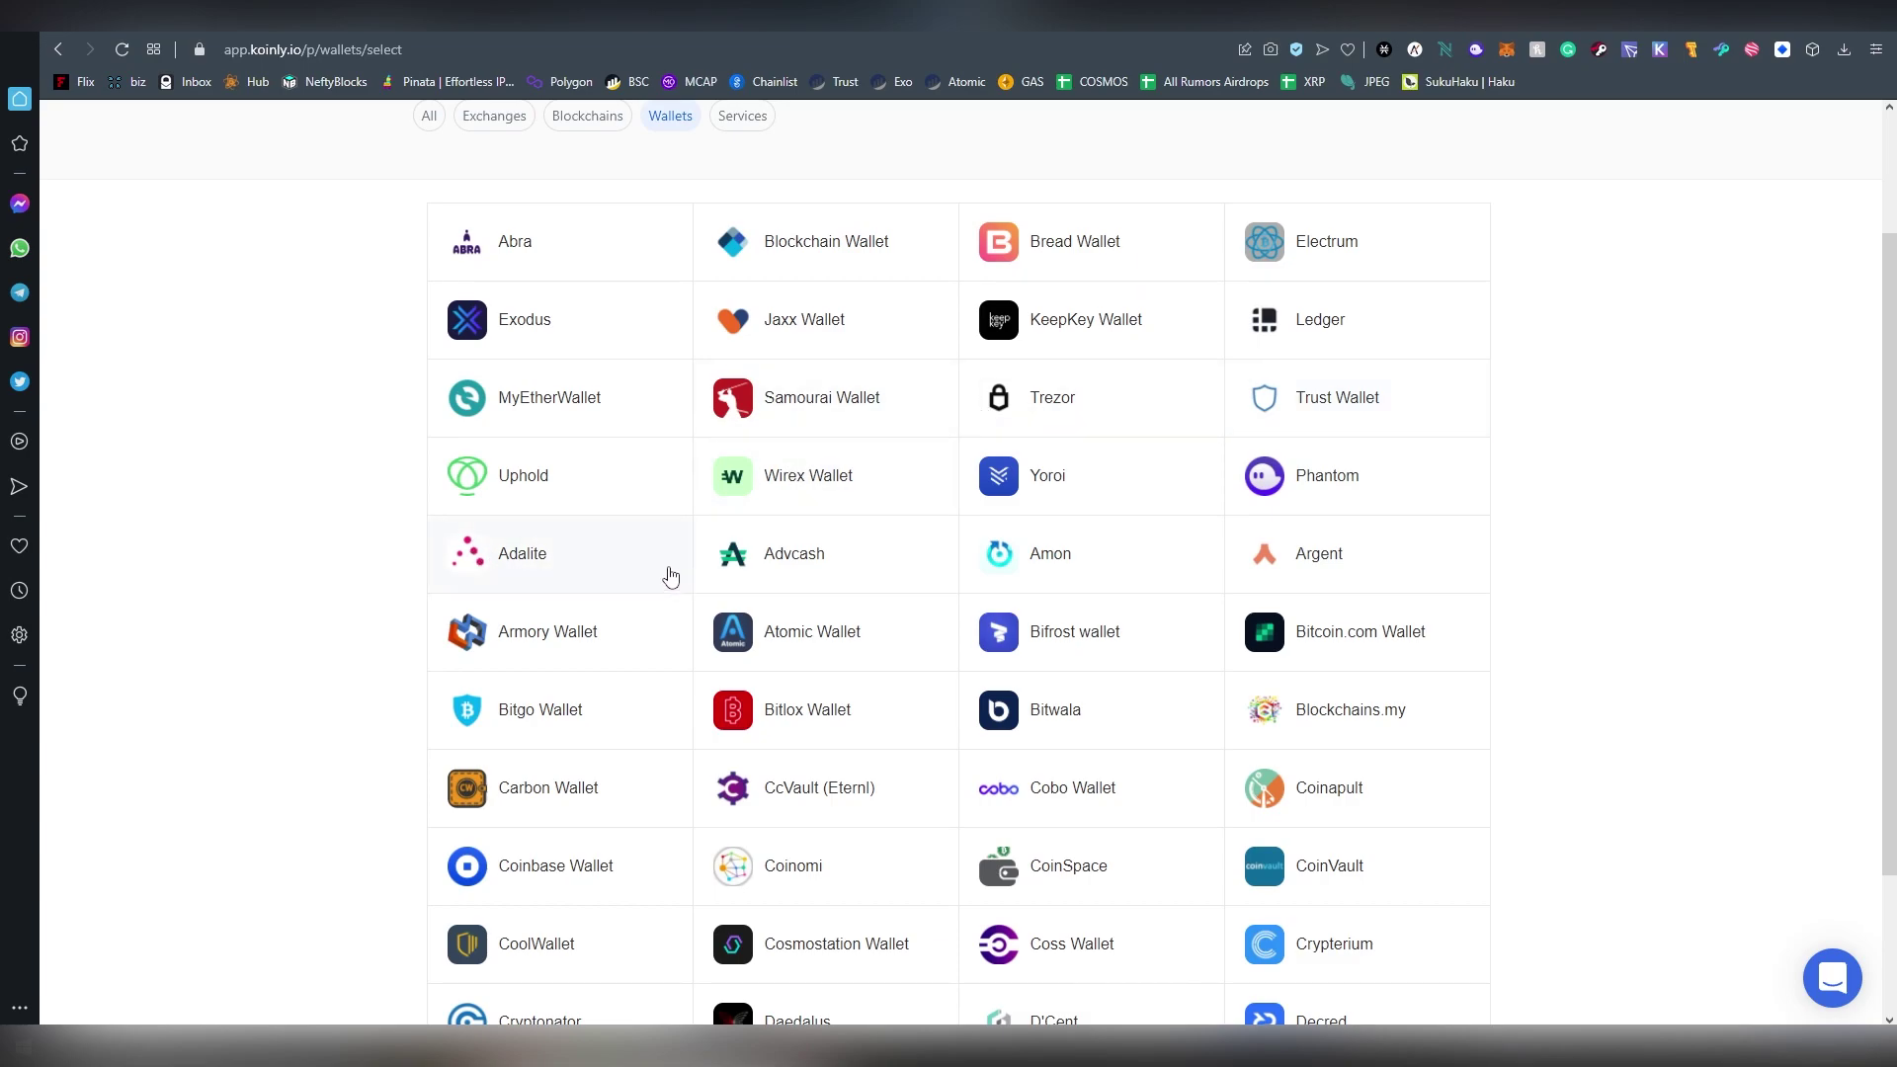
{"action": "scroll", "coordinate": [671, 576], "scroll_direction": "down", "scroll_amount": 2}
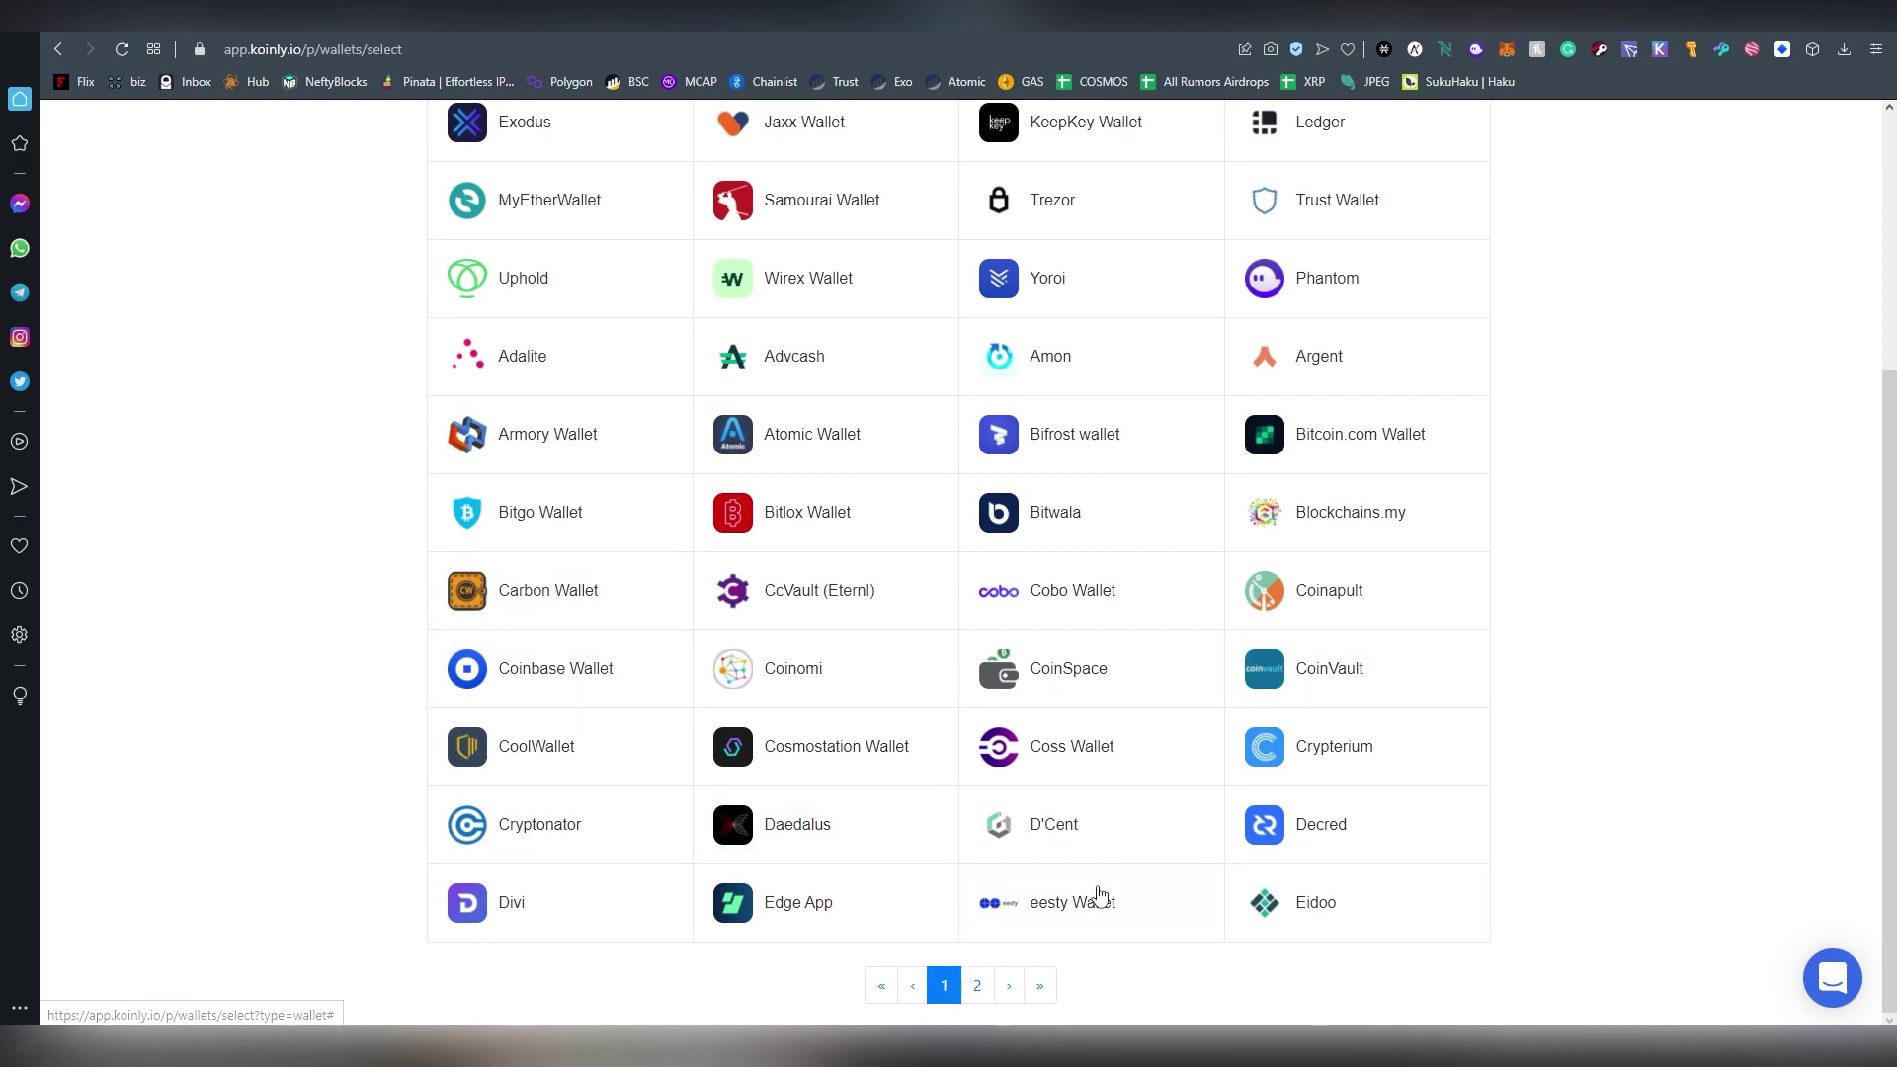
{"action": "left_click", "coordinate": [984, 996]}
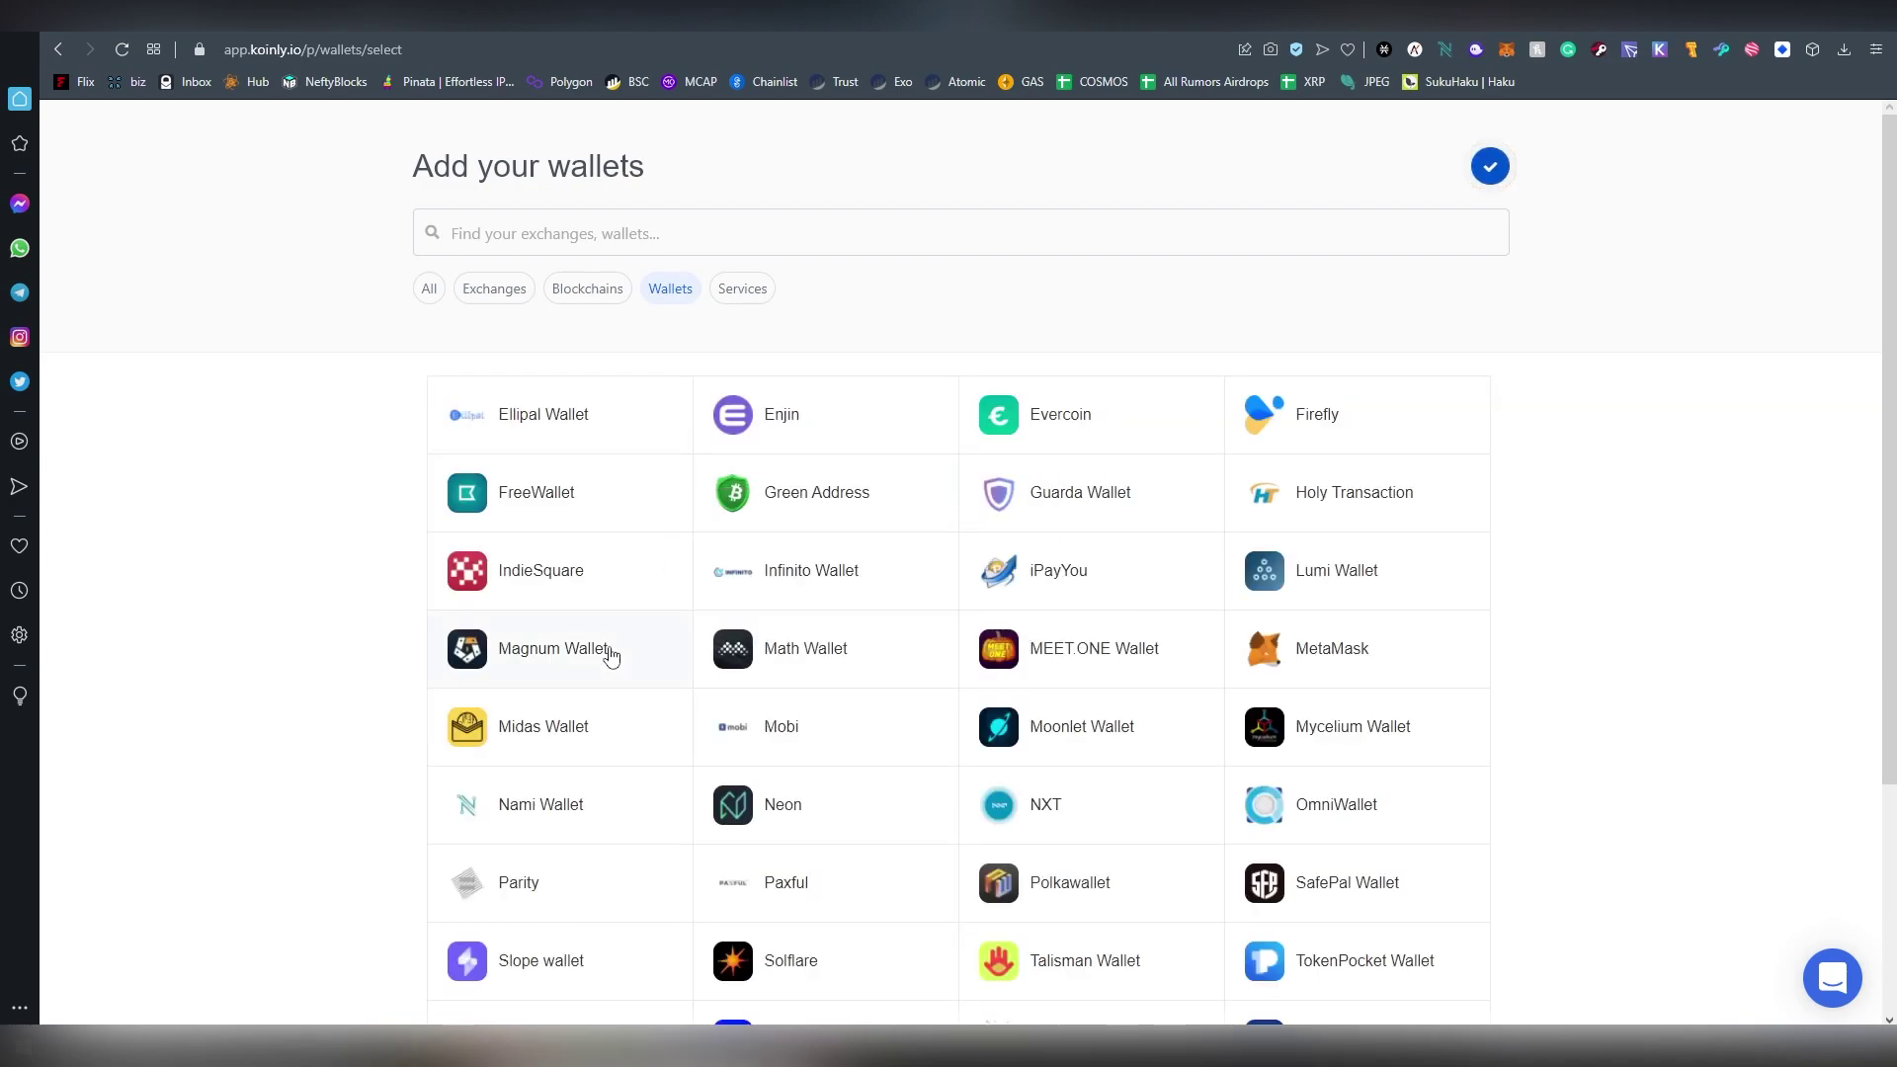
{"action": "scroll", "coordinate": [1274, 534], "scroll_direction": "down", "scroll_amount": 3}
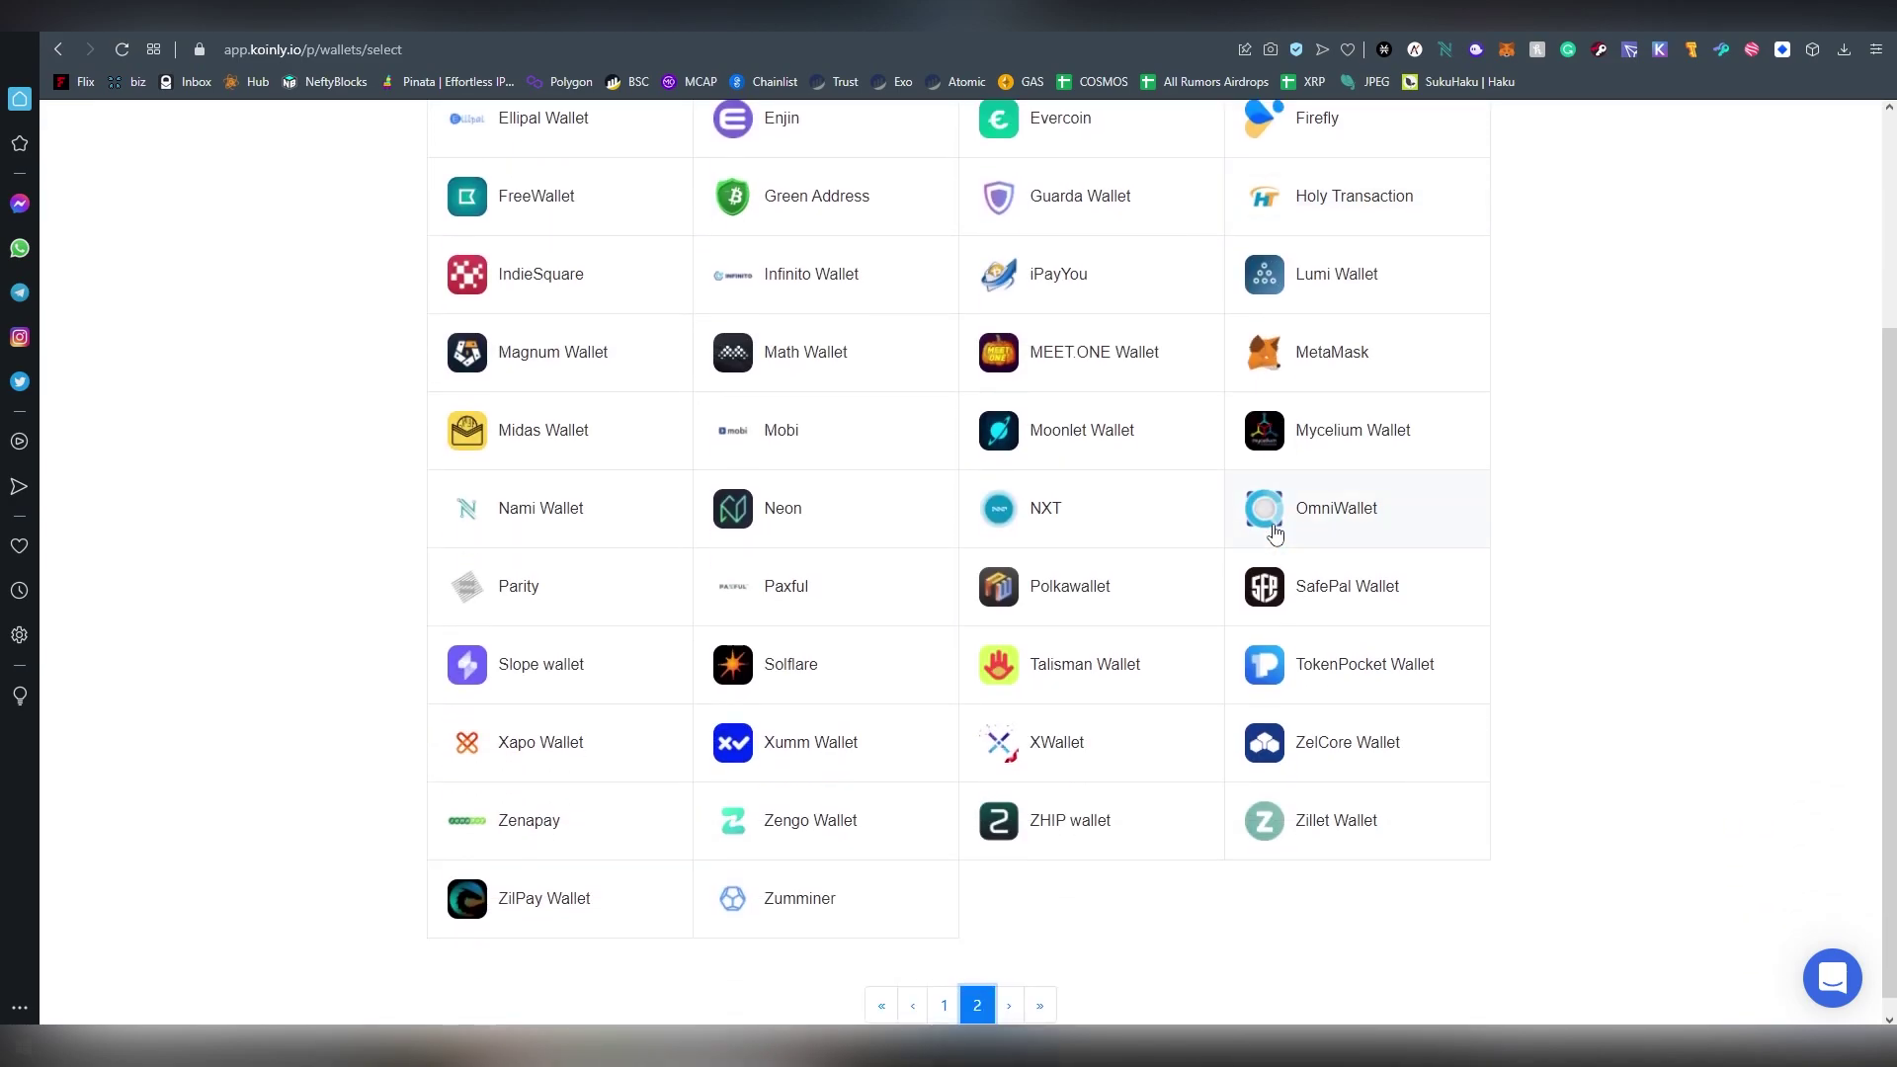
{"action": "scroll", "coordinate": [1276, 533], "scroll_direction": "down", "scroll_amount": 1}
{"action": "scroll", "coordinate": [1274, 535], "scroll_direction": "up", "scroll_amount": 3}
{"action": "scroll", "coordinate": [1274, 534], "scroll_direction": "down", "scroll_amount": 3}
{"action": "left_click", "coordinate": [947, 985]}
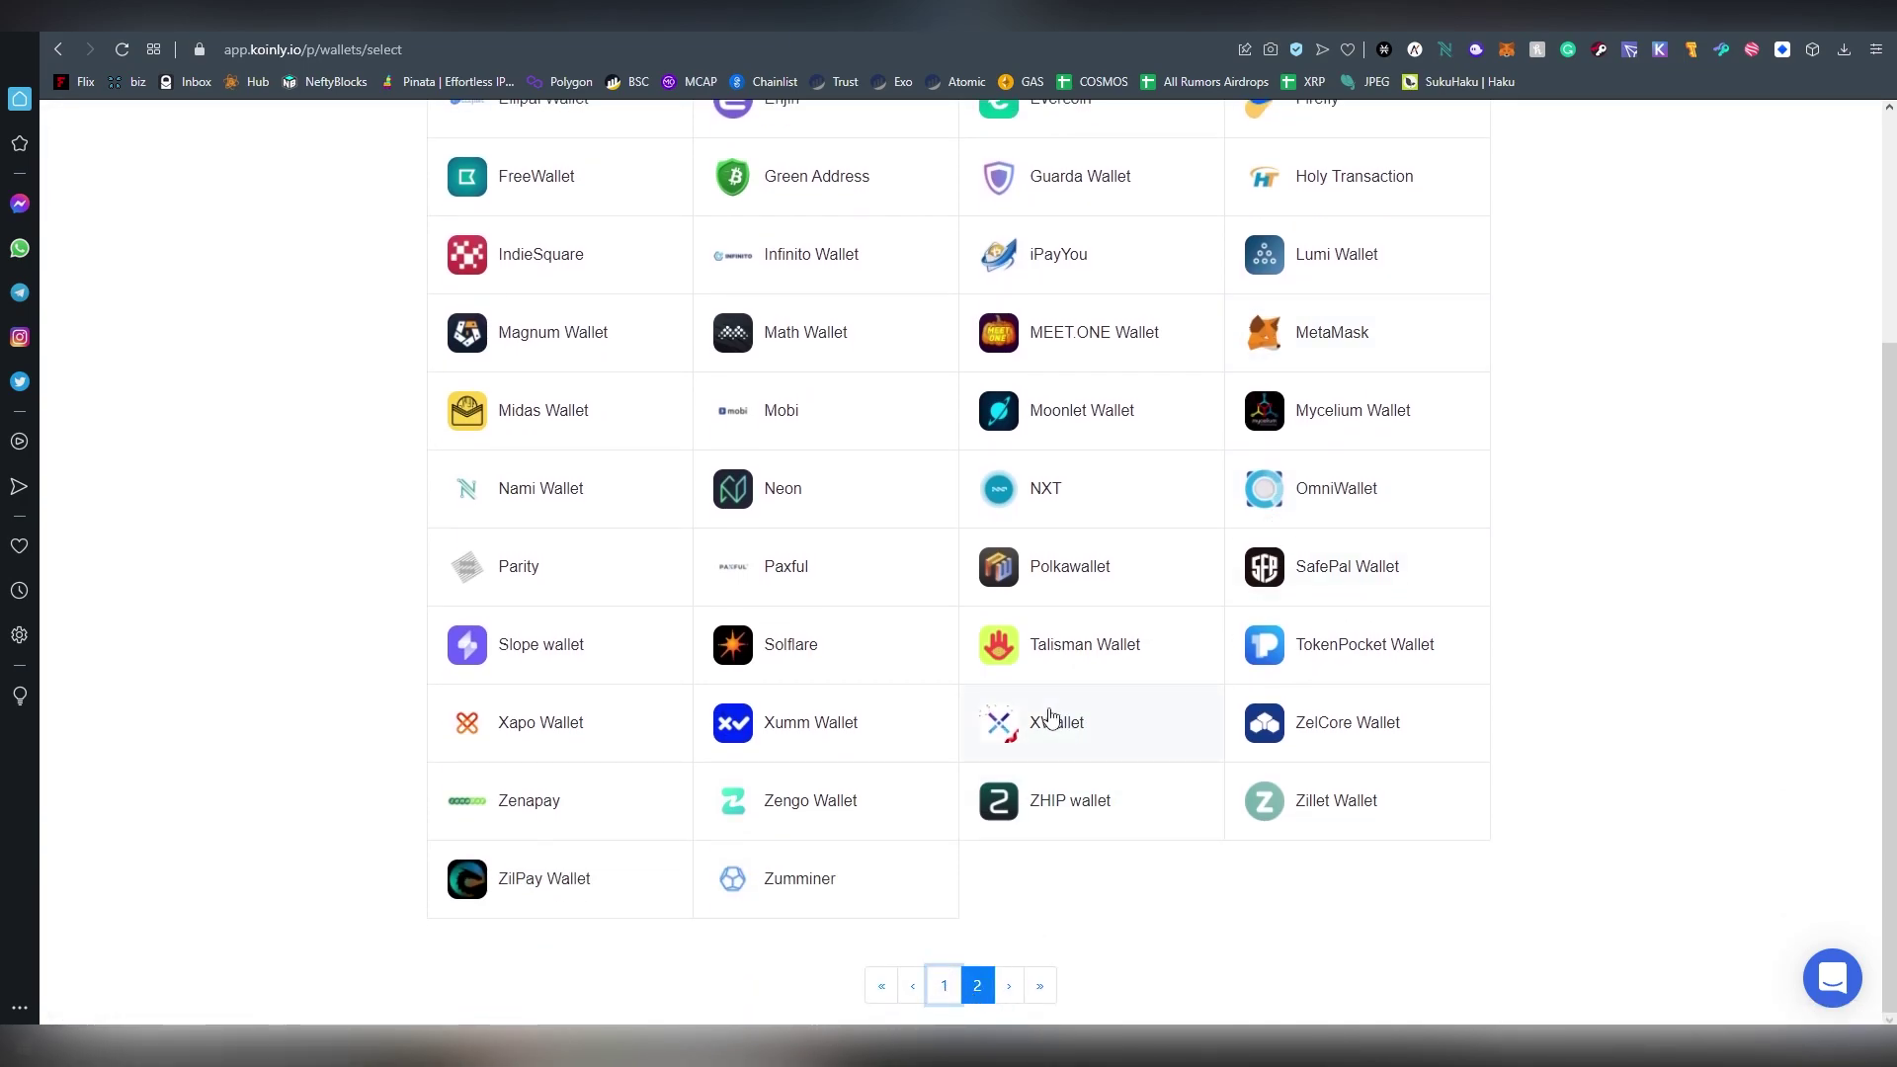
Open the auto-sync setup for a MetaMask wallet and copy the Trustie account's public address from the MetaMask extension
{"action": "left_click", "coordinate": [1342, 334]}
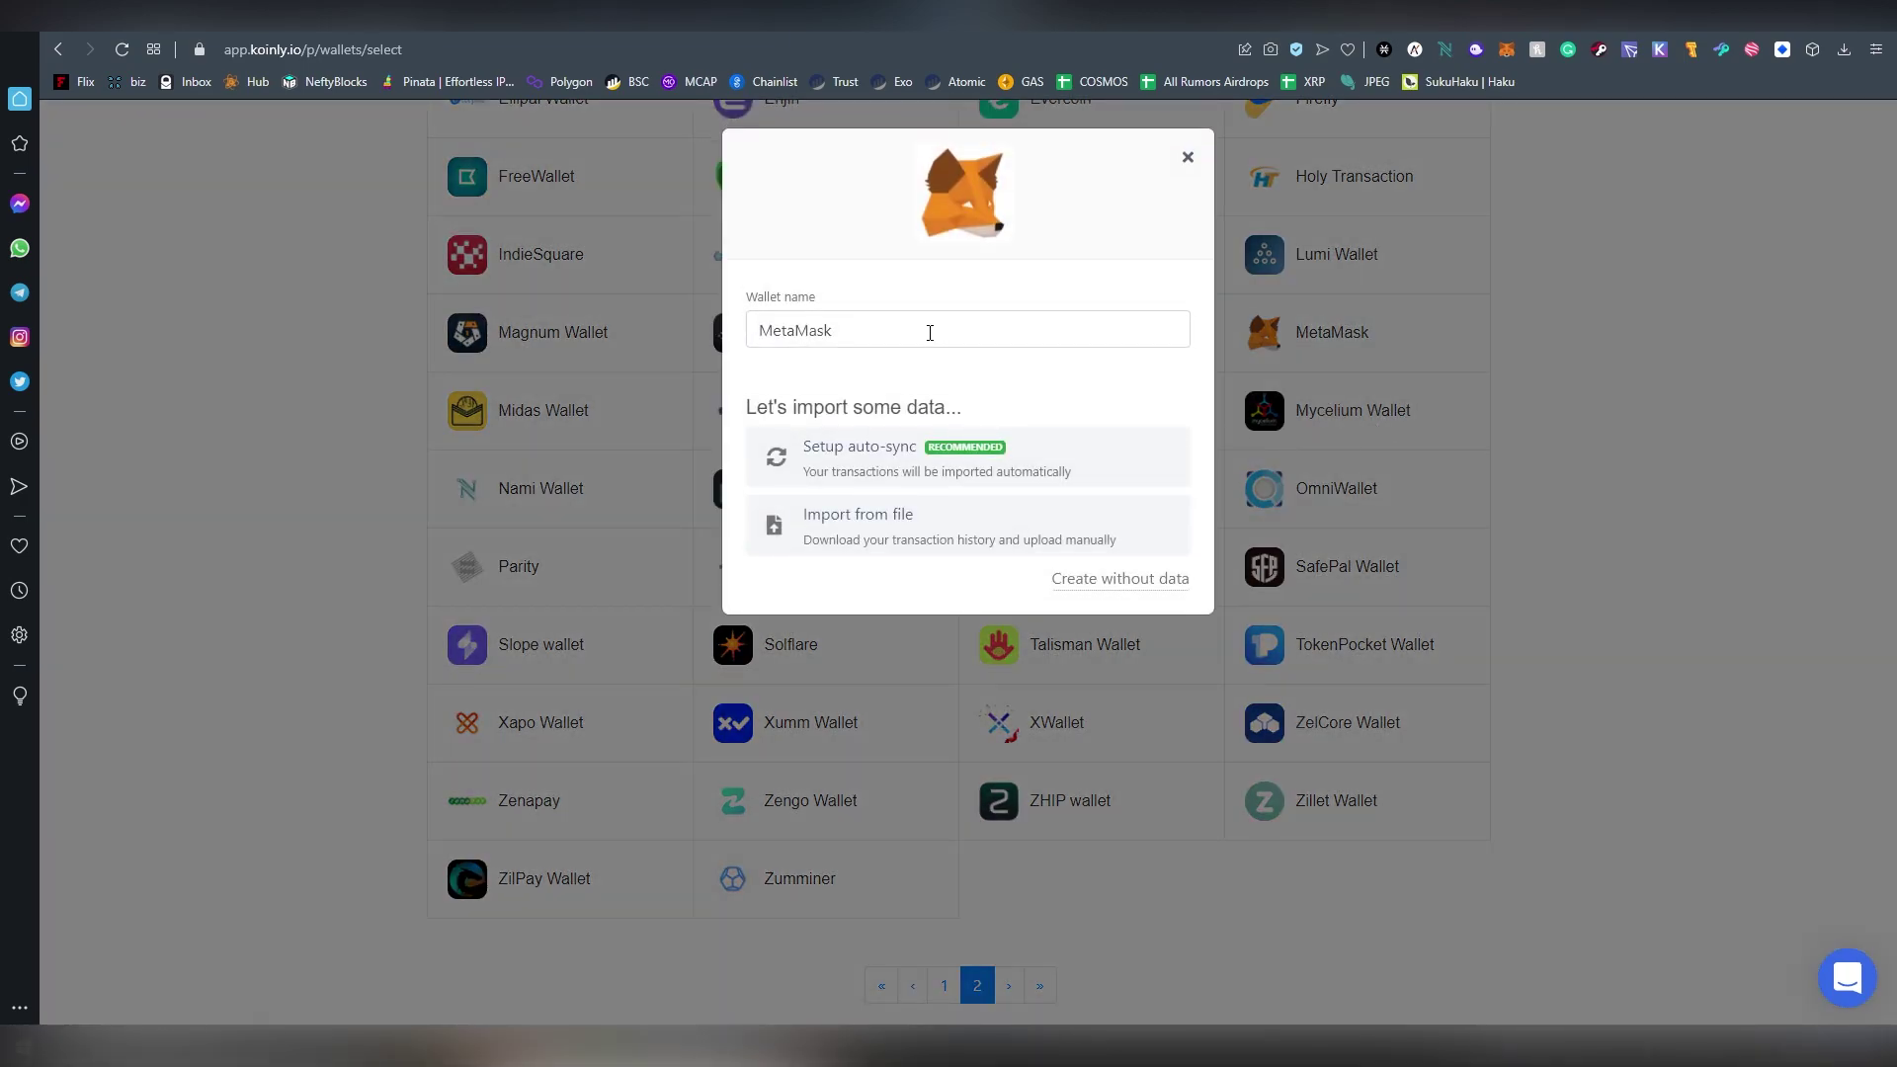
{"action": "left_click", "coordinate": [1028, 476]}
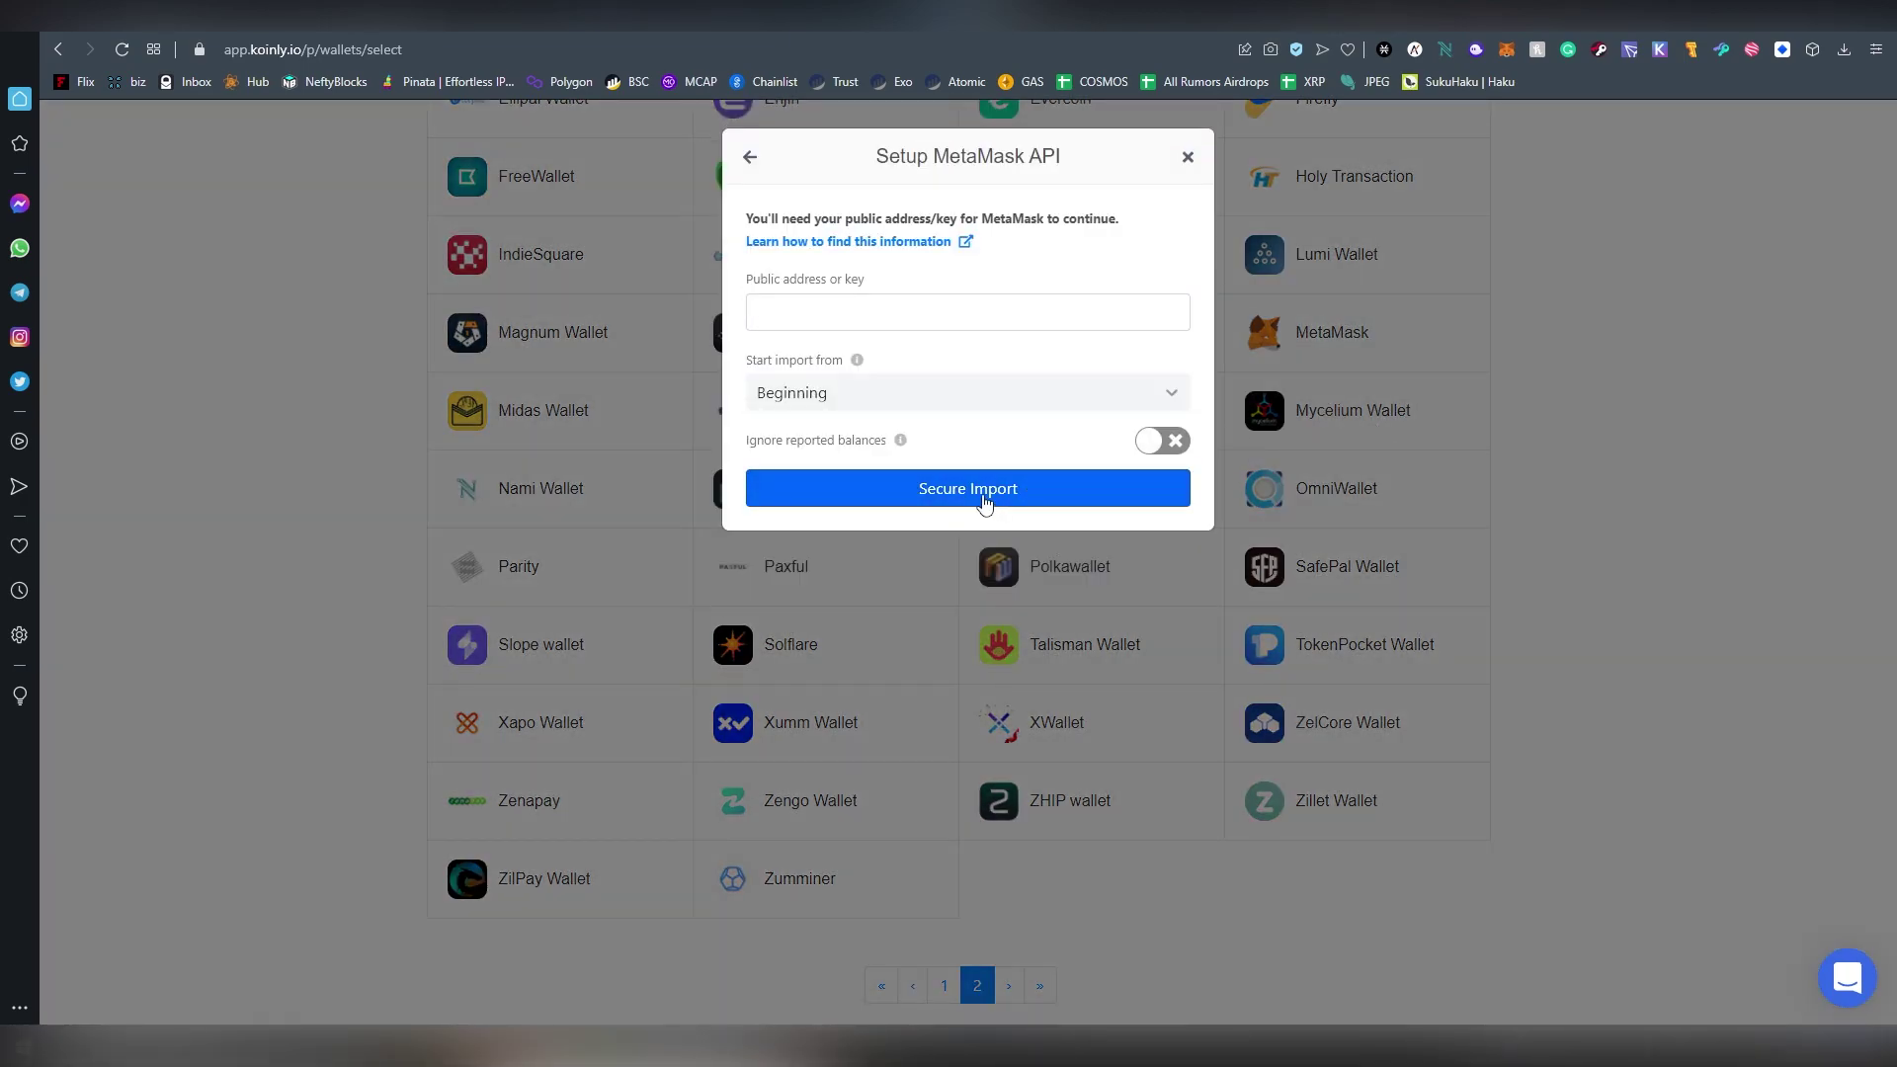
{"action": "left_click", "coordinate": [1508, 57]}
{"action": "left_click", "coordinate": [1517, 112]}
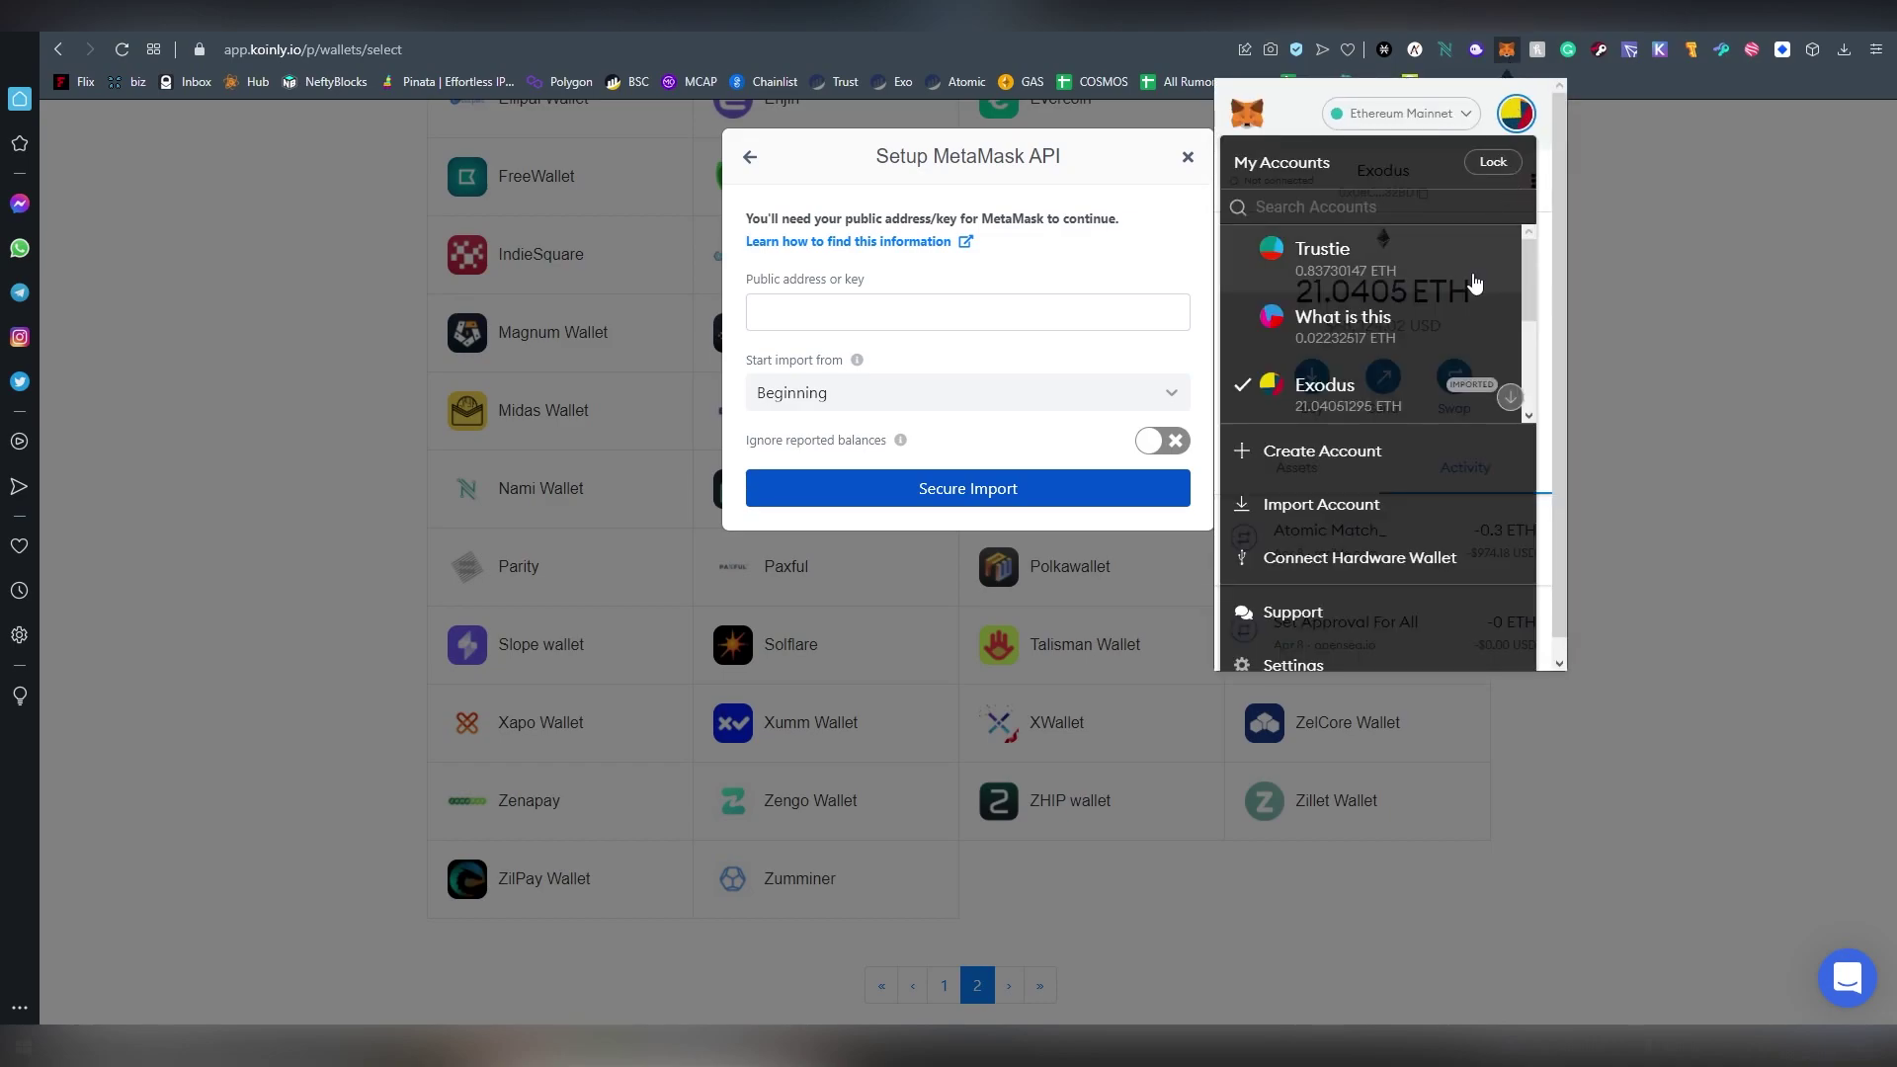
{"action": "left_click", "coordinate": [1472, 258]}
{"action": "left_click", "coordinate": [1383, 192]}
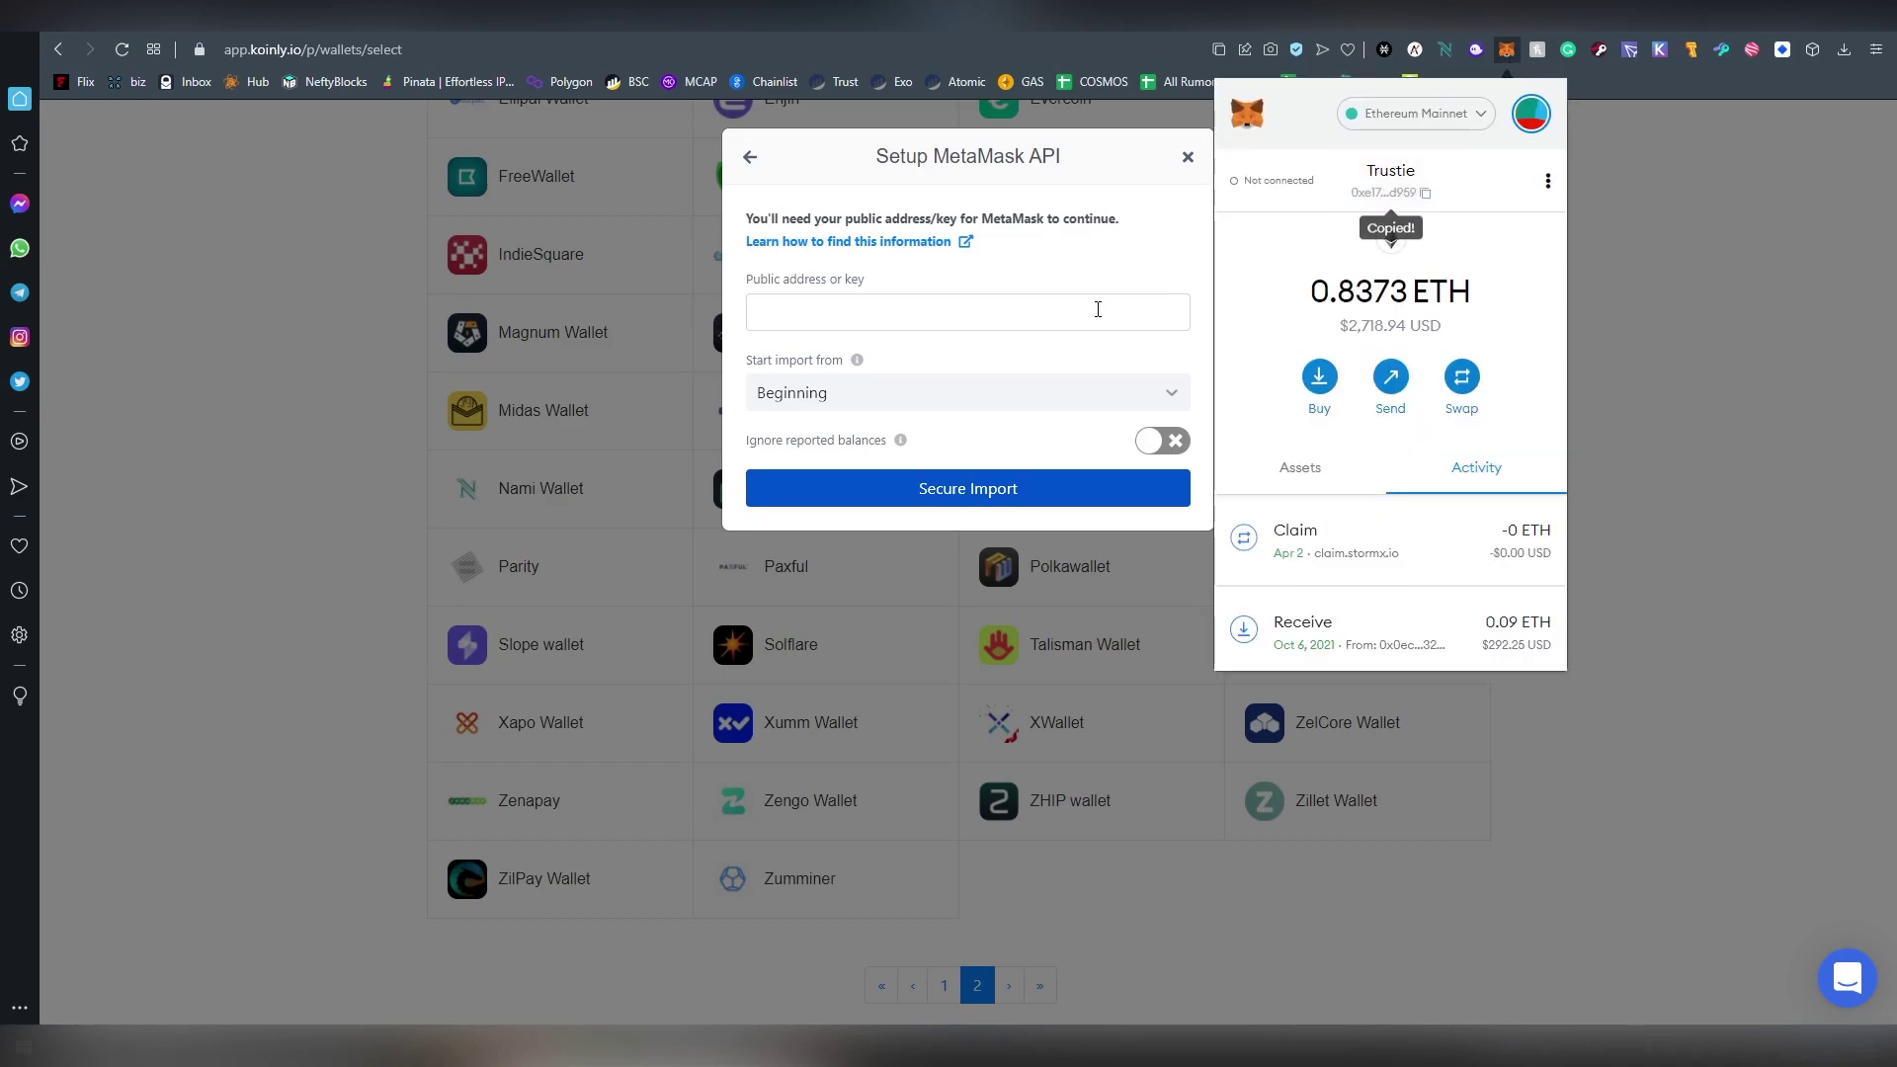
Paste the copied public address into the MetaMask setup and run the secure import from the beginning
{"action": "left_click", "coordinate": [1174, 296]}
{"action": "key", "text": "ctrl+v"}
{"action": "left_click", "coordinate": [1028, 502]}
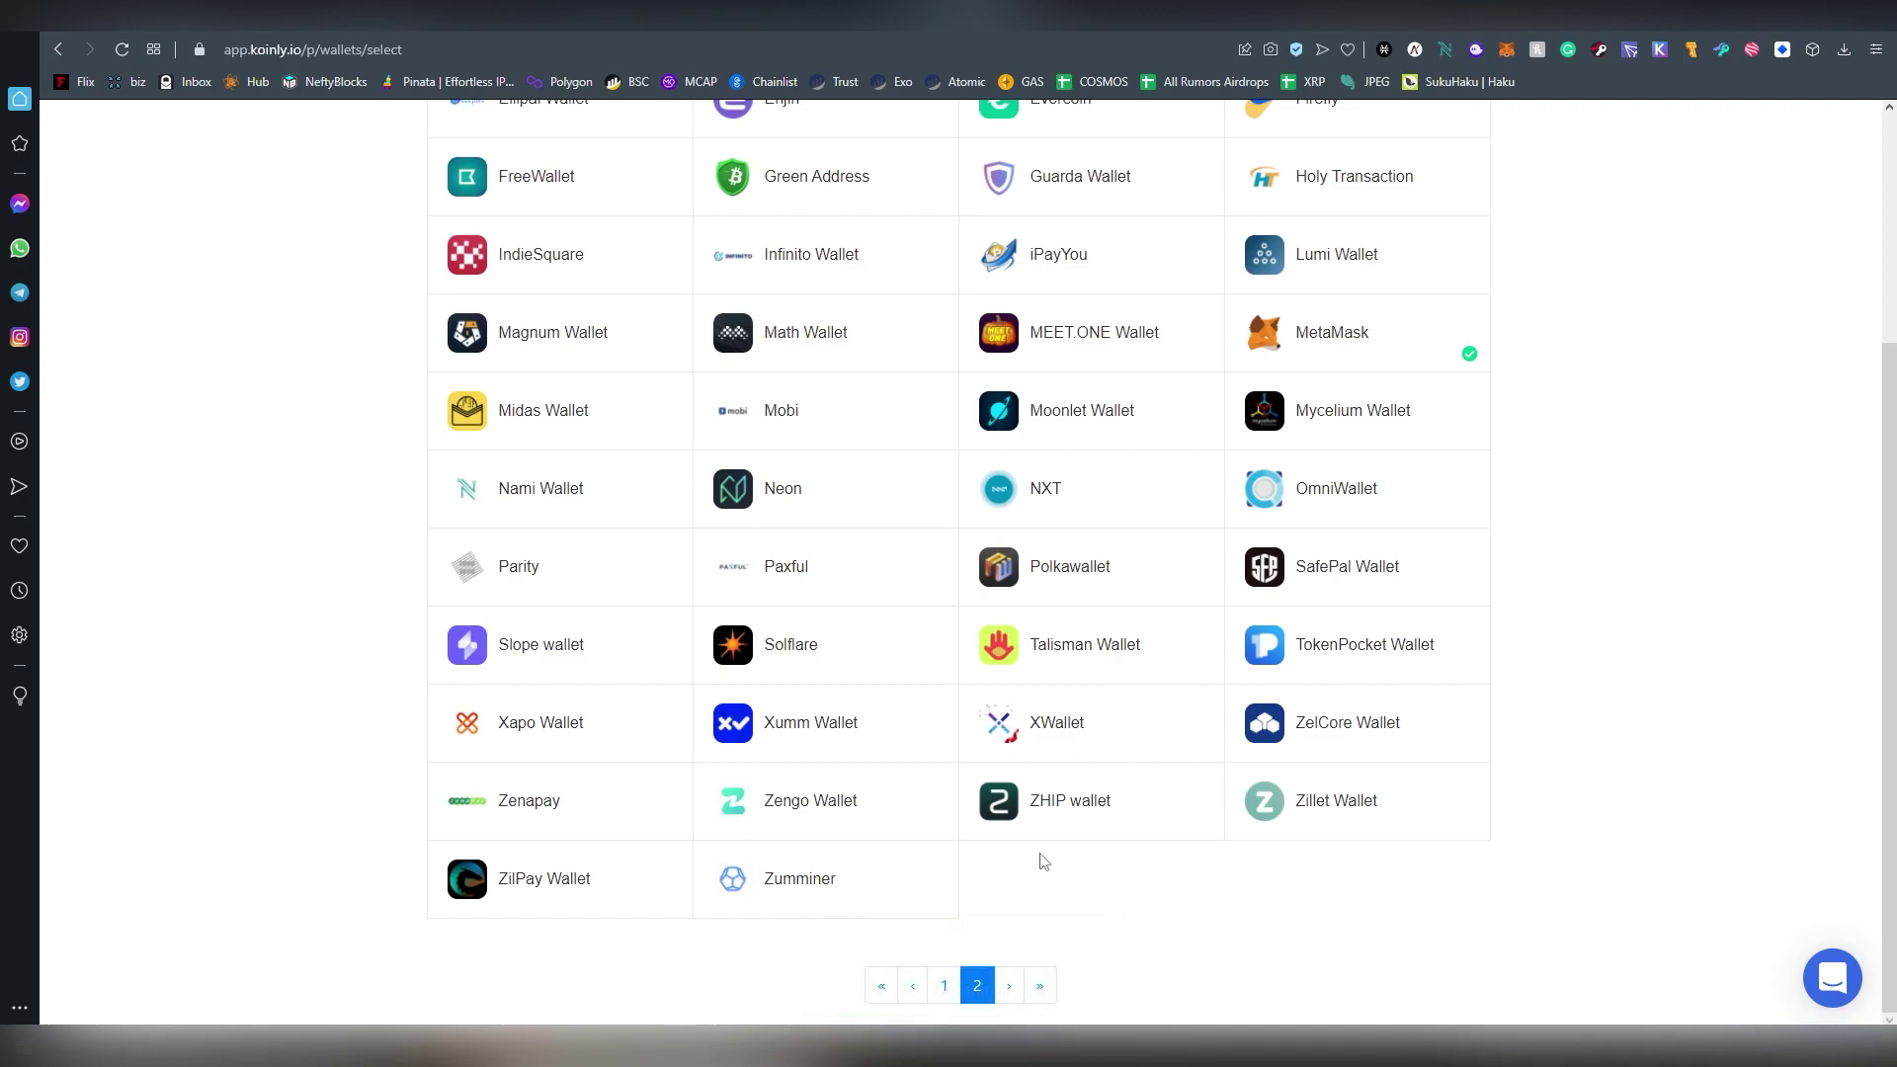
Look through the supported services in the integrations list and finish adding wallets
{"action": "scroll", "coordinate": [1043, 861], "scroll_direction": "up", "scroll_amount": 4}
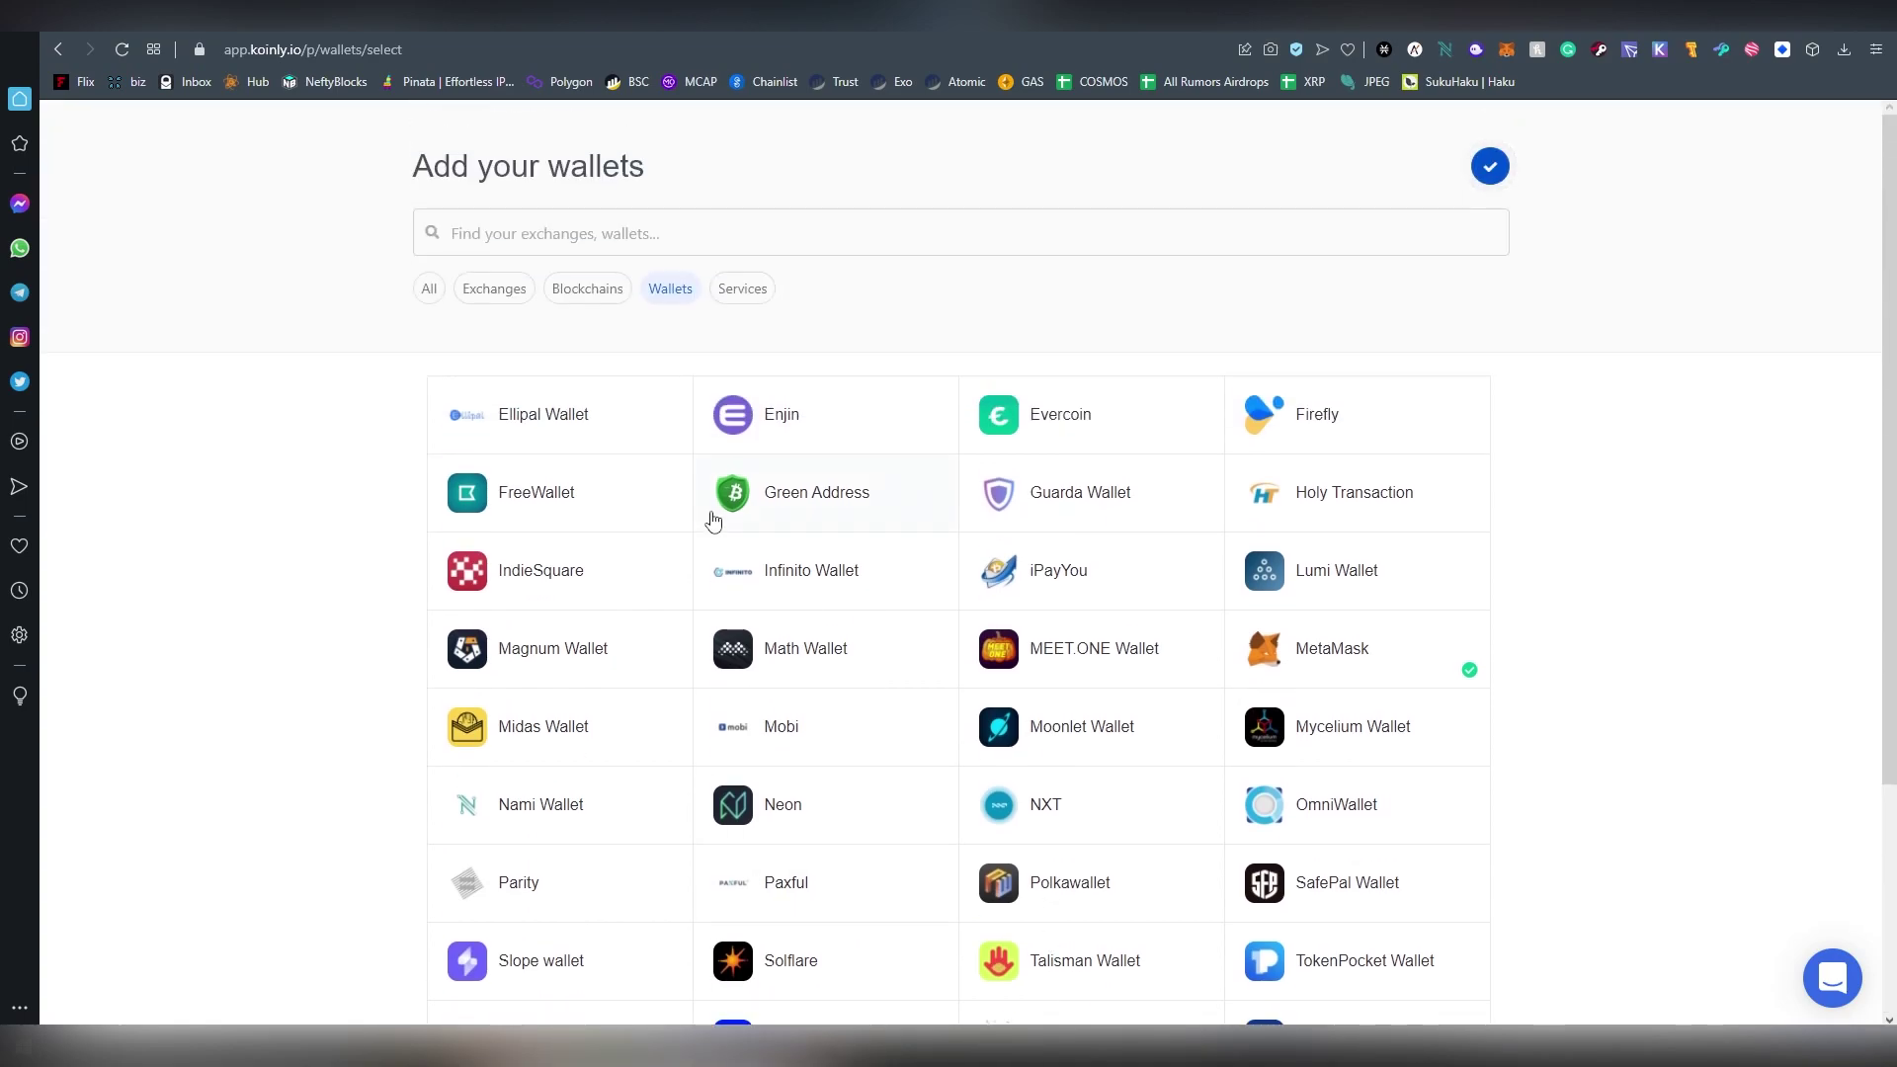
{"action": "left_click", "coordinate": [756, 288]}
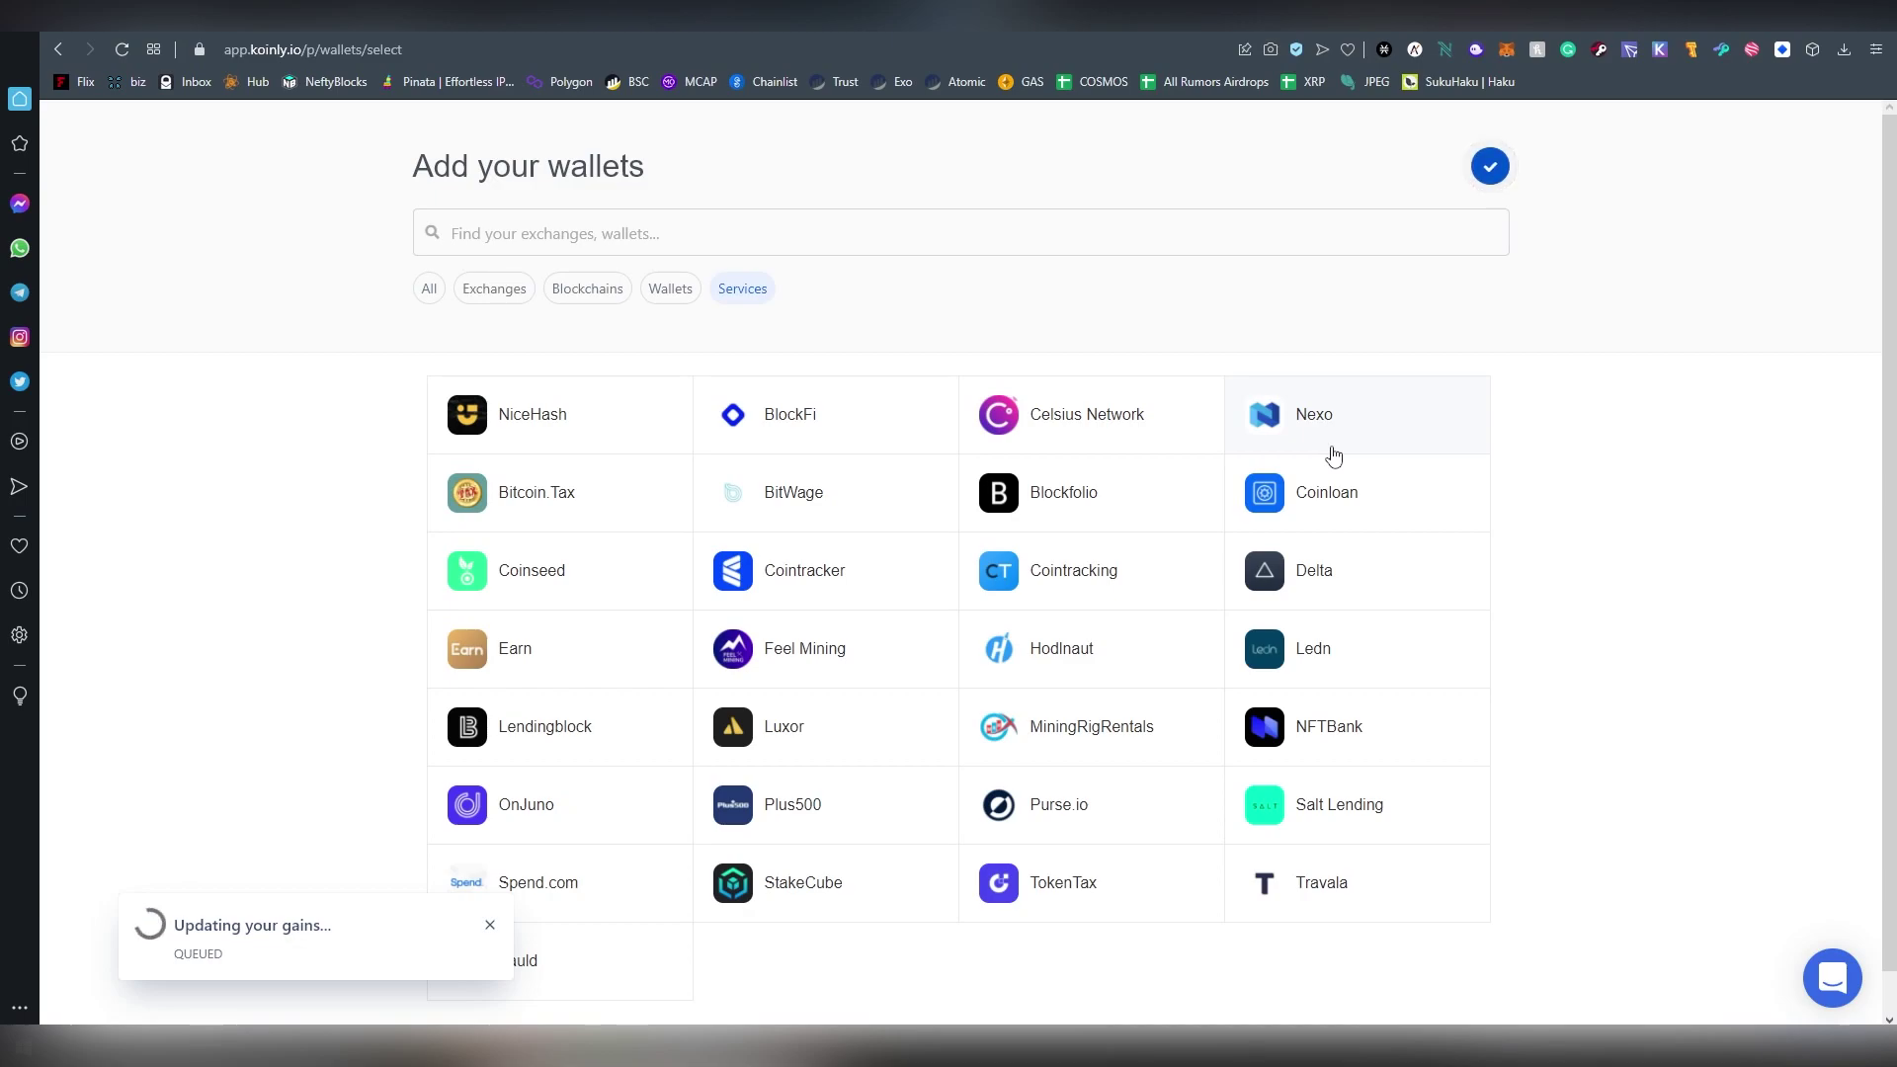
{"action": "scroll", "coordinate": [1199, 484], "scroll_direction": "down", "scroll_amount": 2}
{"action": "scroll", "coordinate": [1193, 502], "scroll_direction": "up", "scroll_amount": 2}
{"action": "left_click", "coordinate": [1491, 180]}
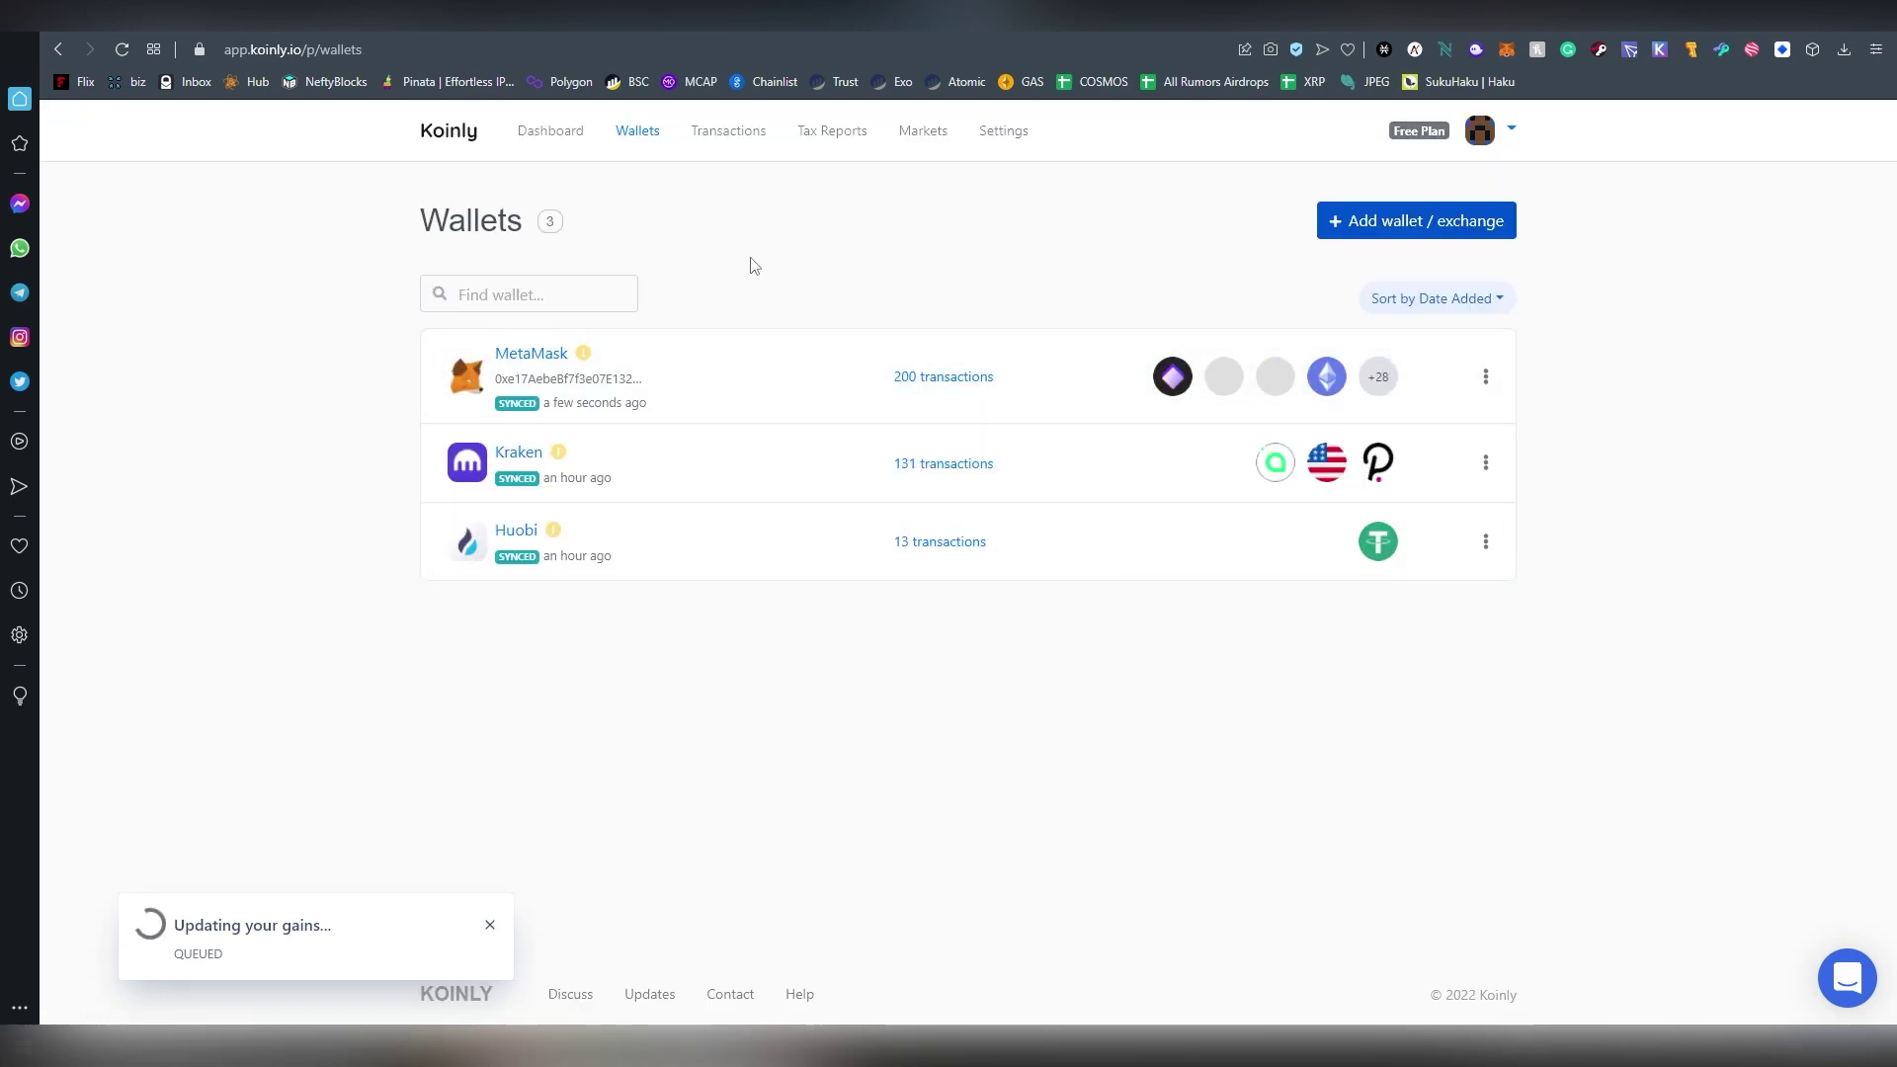
Return to the dashboard and check the portfolio value and holdings after the MetaMask import
{"action": "left_click", "coordinate": [956, 380]}
{"action": "left_click", "coordinate": [578, 139]}
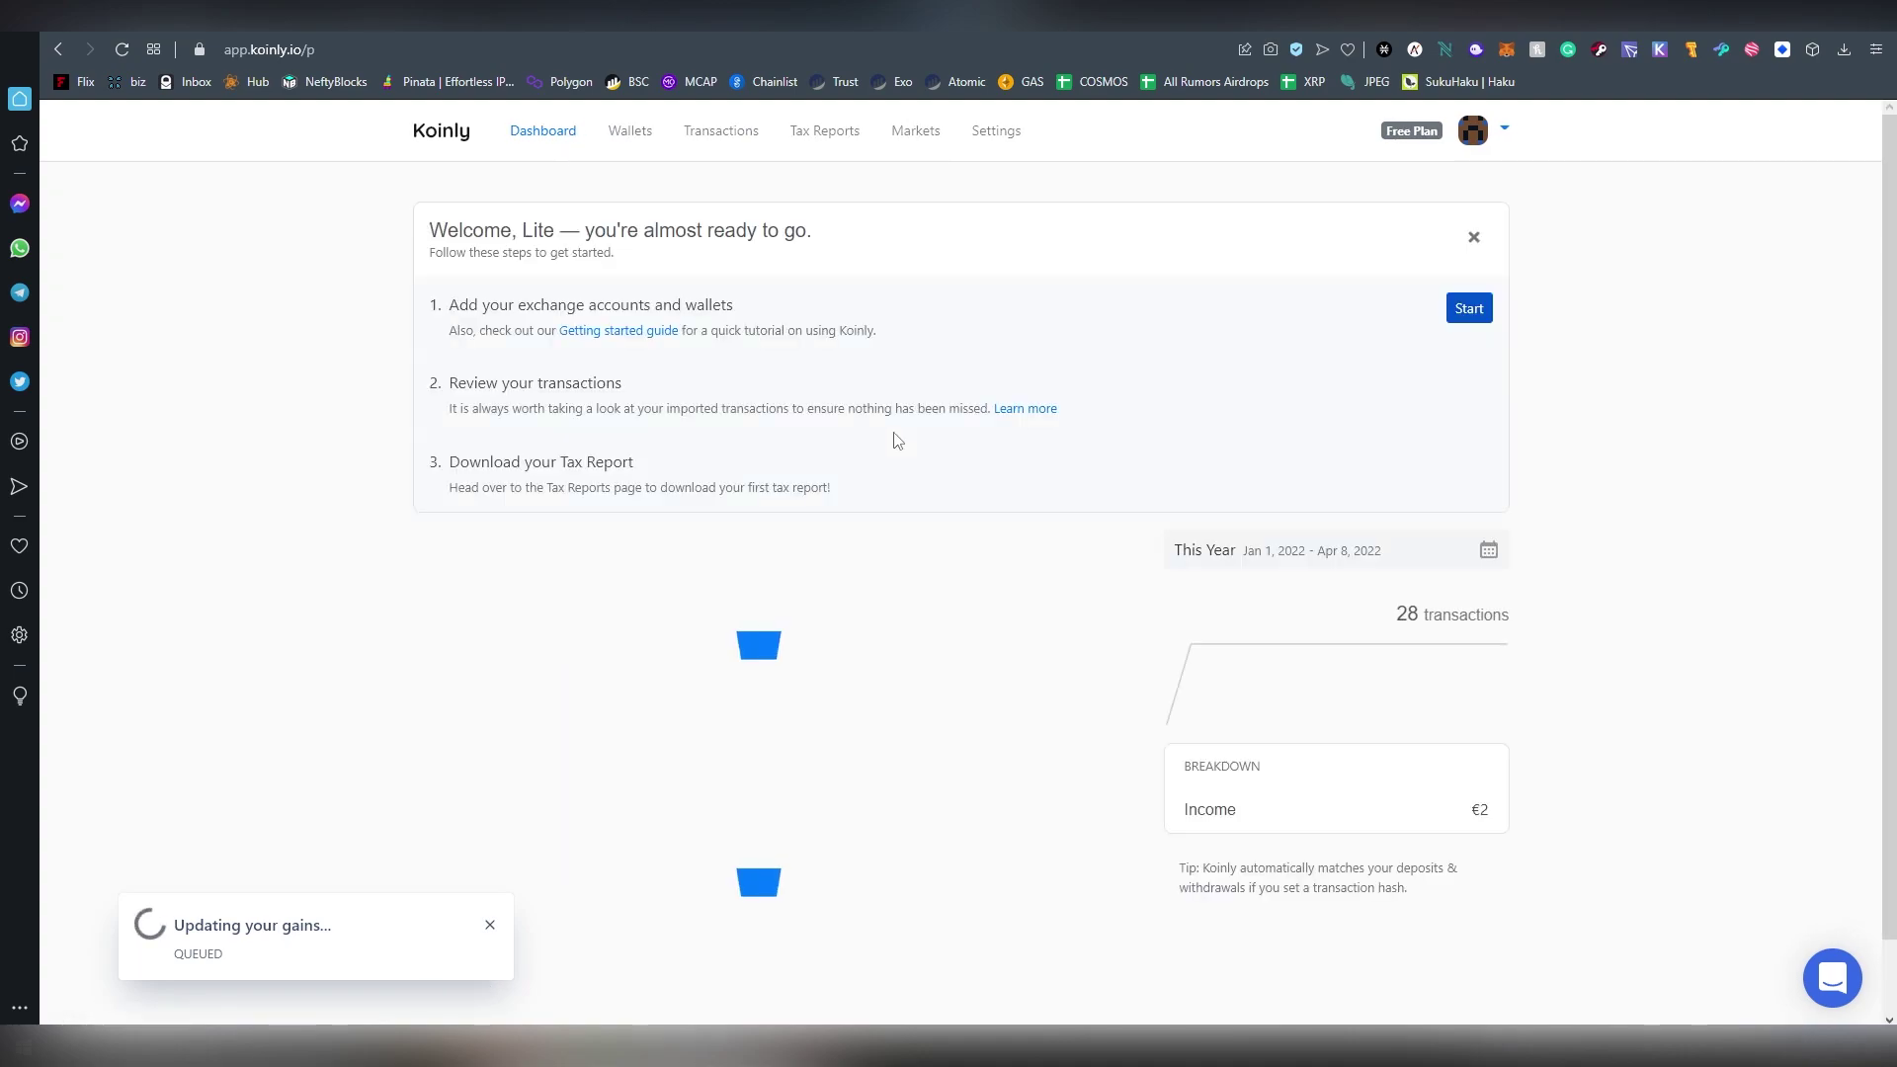
{"action": "scroll", "coordinate": [946, 546], "scroll_direction": "down", "scroll_amount": 3}
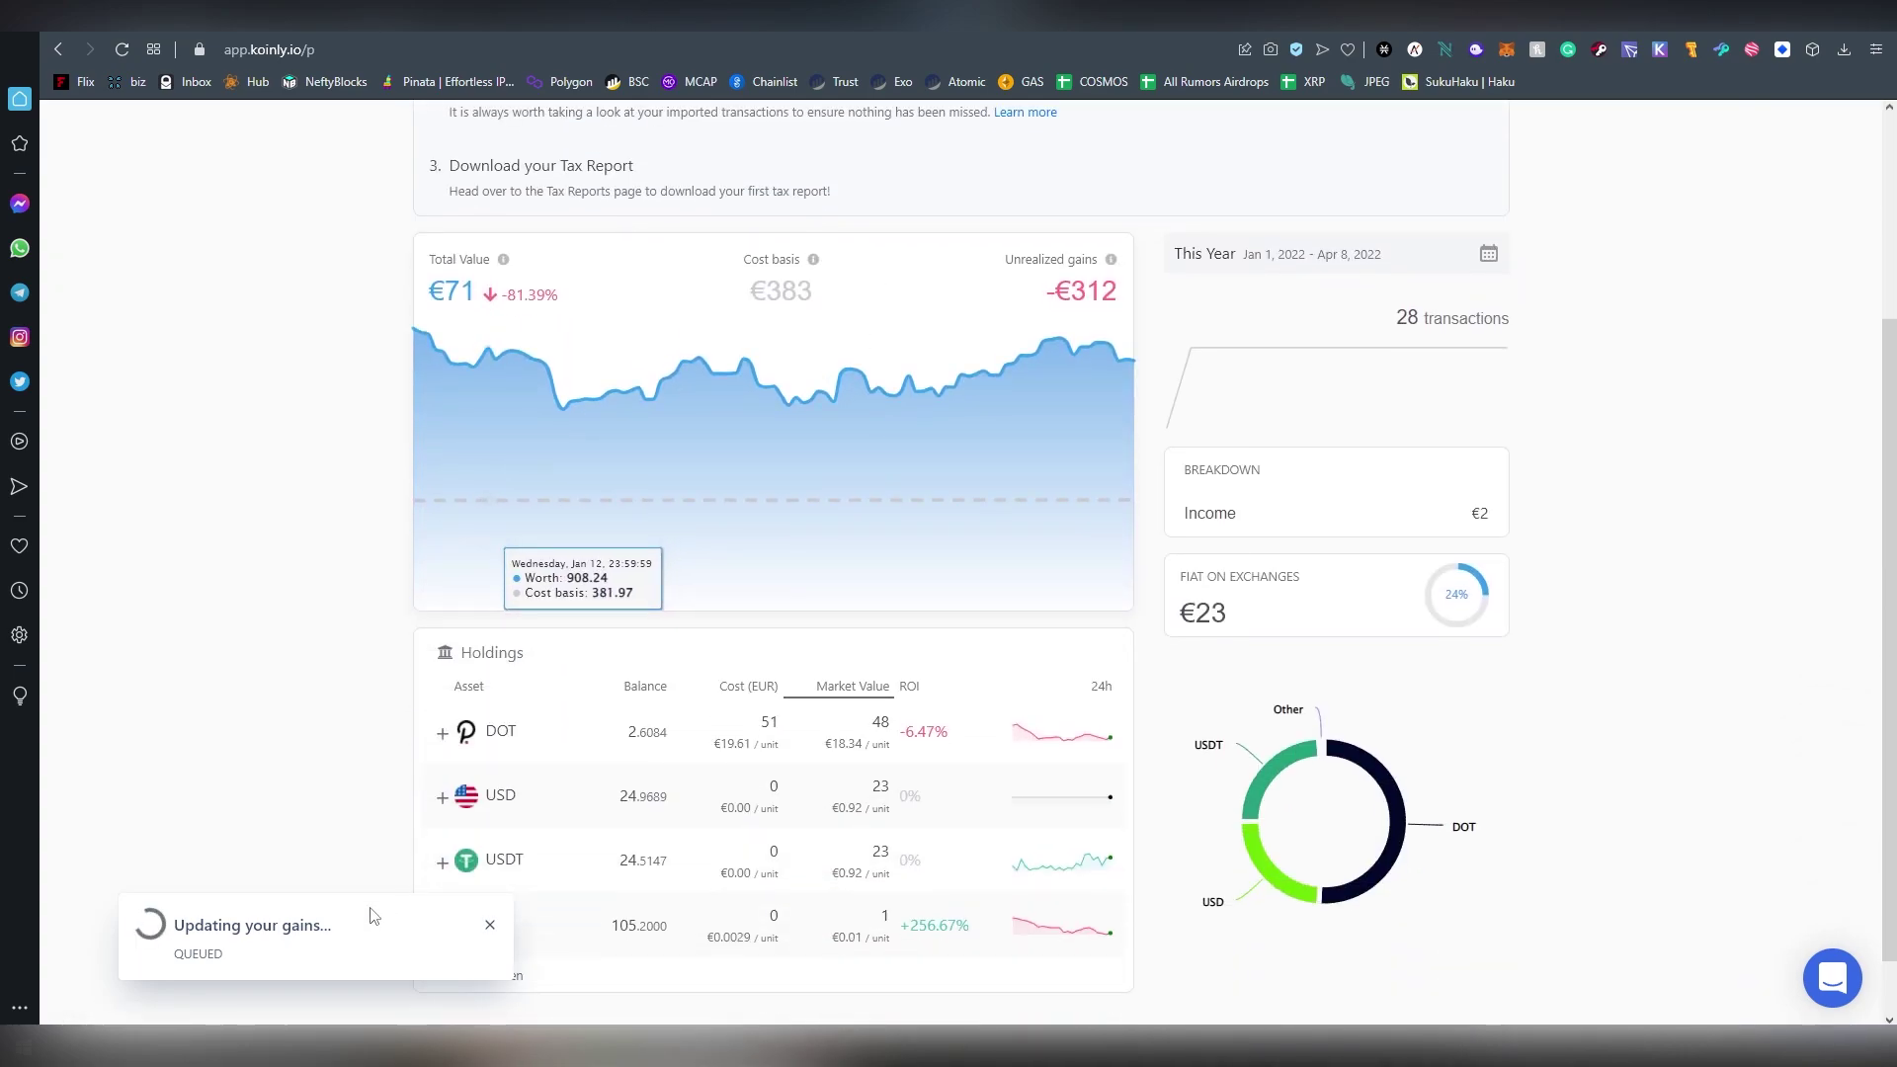
{"action": "scroll", "coordinate": [360, 602], "scroll_direction": "up", "scroll_amount": 3}
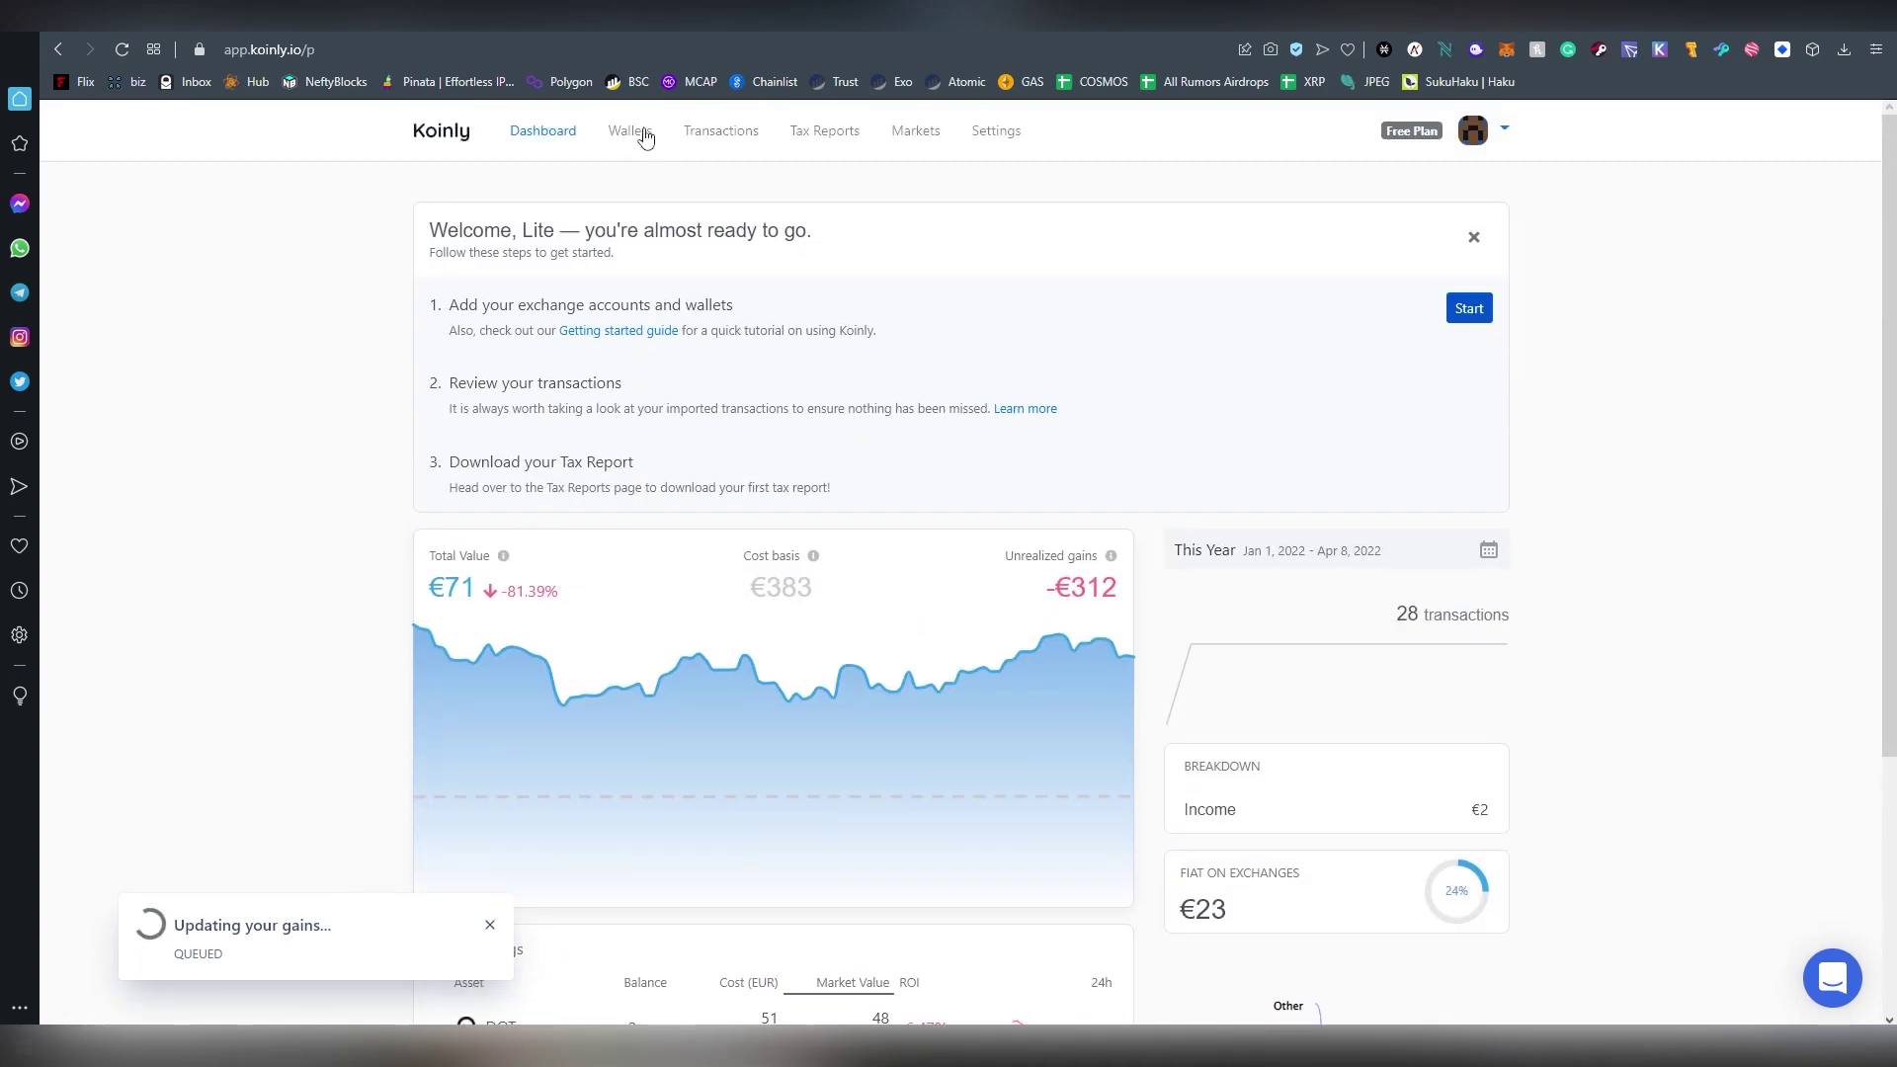
Open the transactions list and examine its first two pages for MetaMask and Kraken entries and missing-price warnings
{"action": "left_click", "coordinate": [697, 136]}
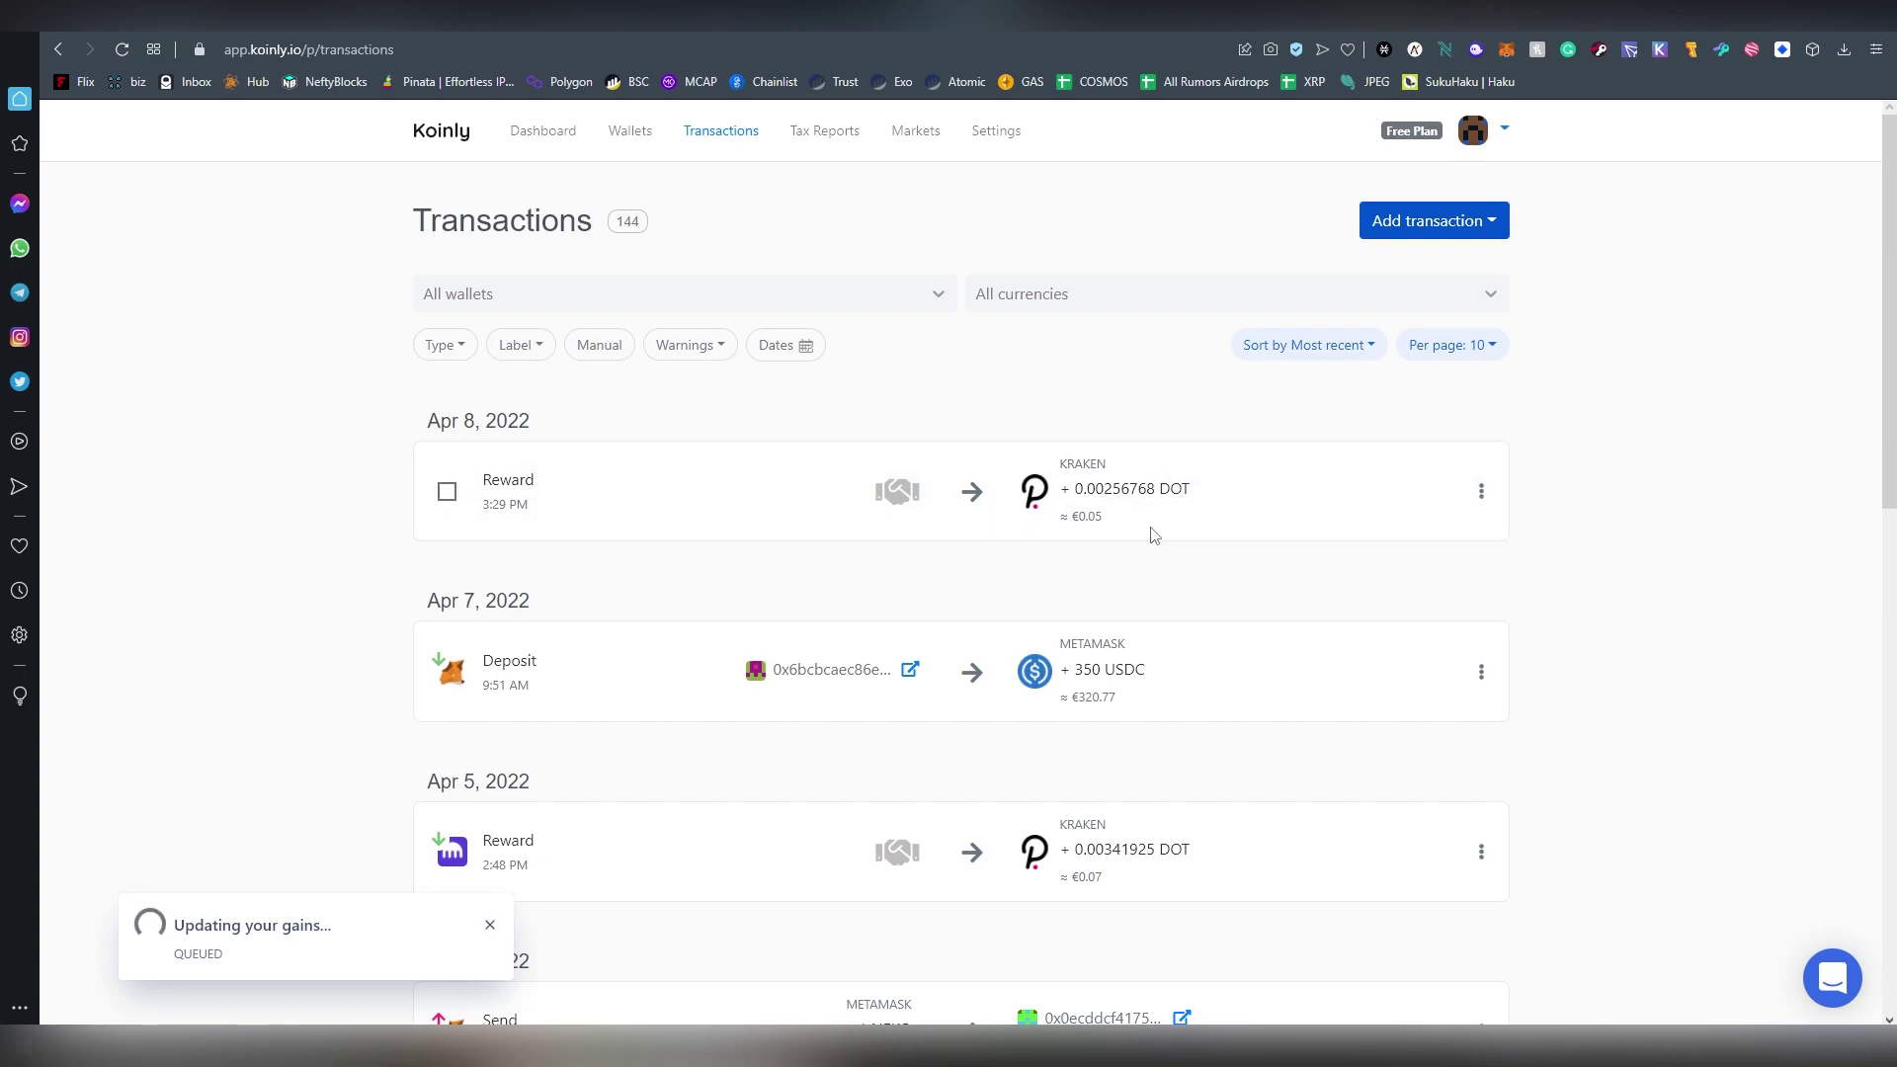
{"action": "scroll", "coordinate": [1159, 443], "scroll_direction": "down", "scroll_amount": 1}
{"action": "scroll", "coordinate": [1159, 444], "scroll_direction": "down", "scroll_amount": 2}
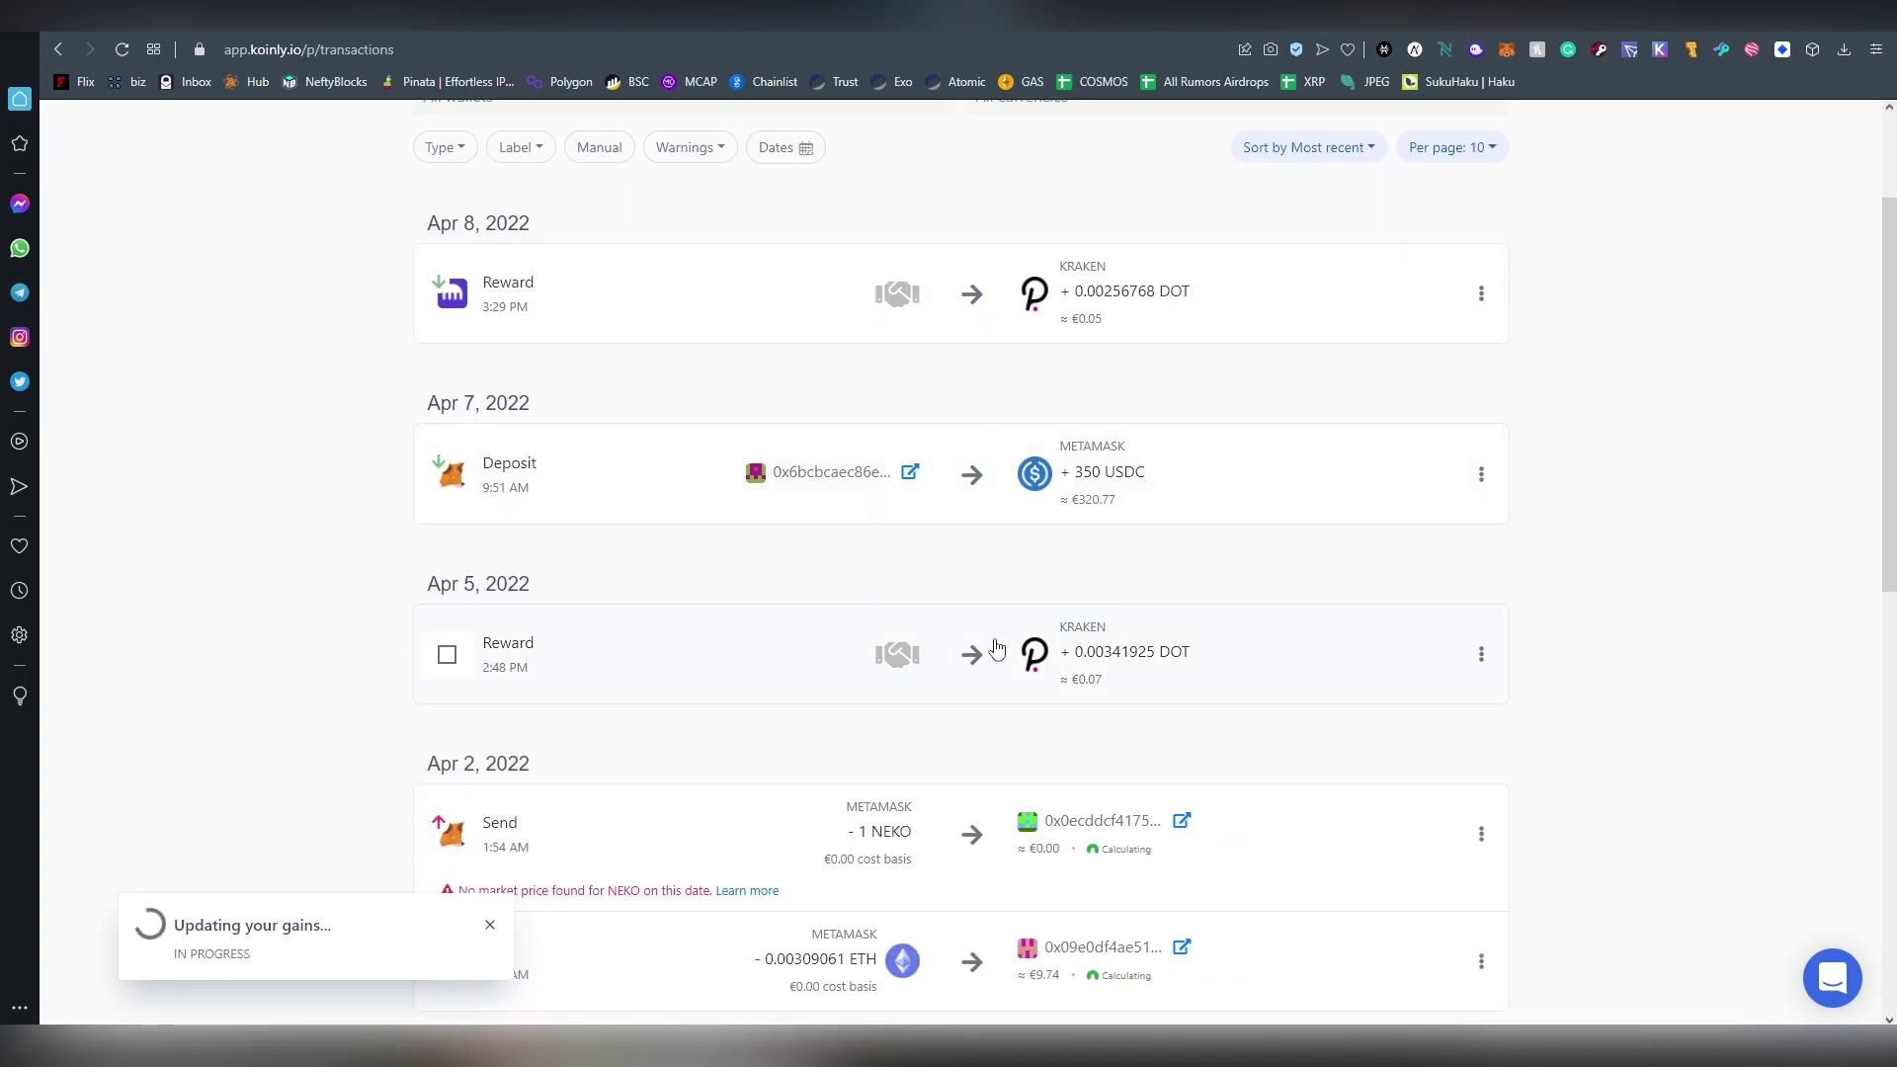
{"action": "scroll", "coordinate": [1027, 545], "scroll_direction": "down", "scroll_amount": 3}
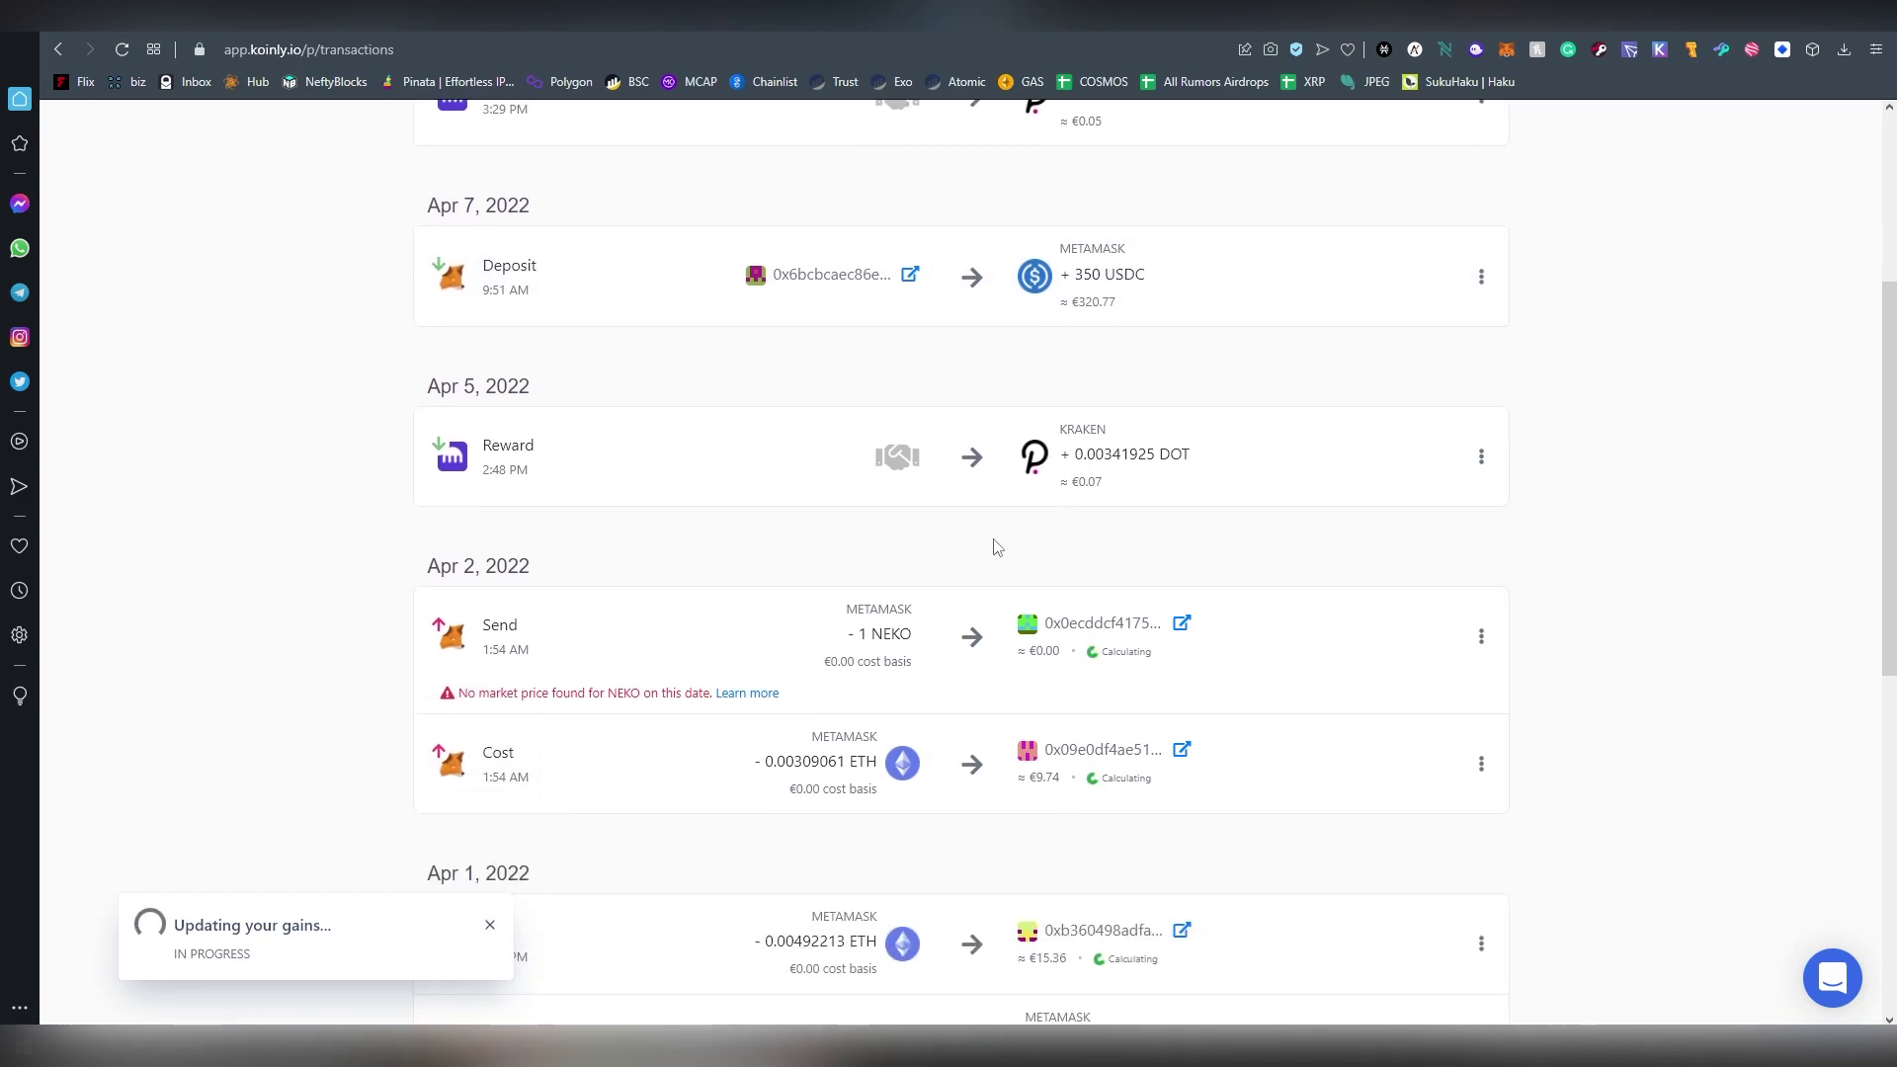
{"action": "scroll", "coordinate": [1087, 564], "scroll_direction": "down", "scroll_amount": 3}
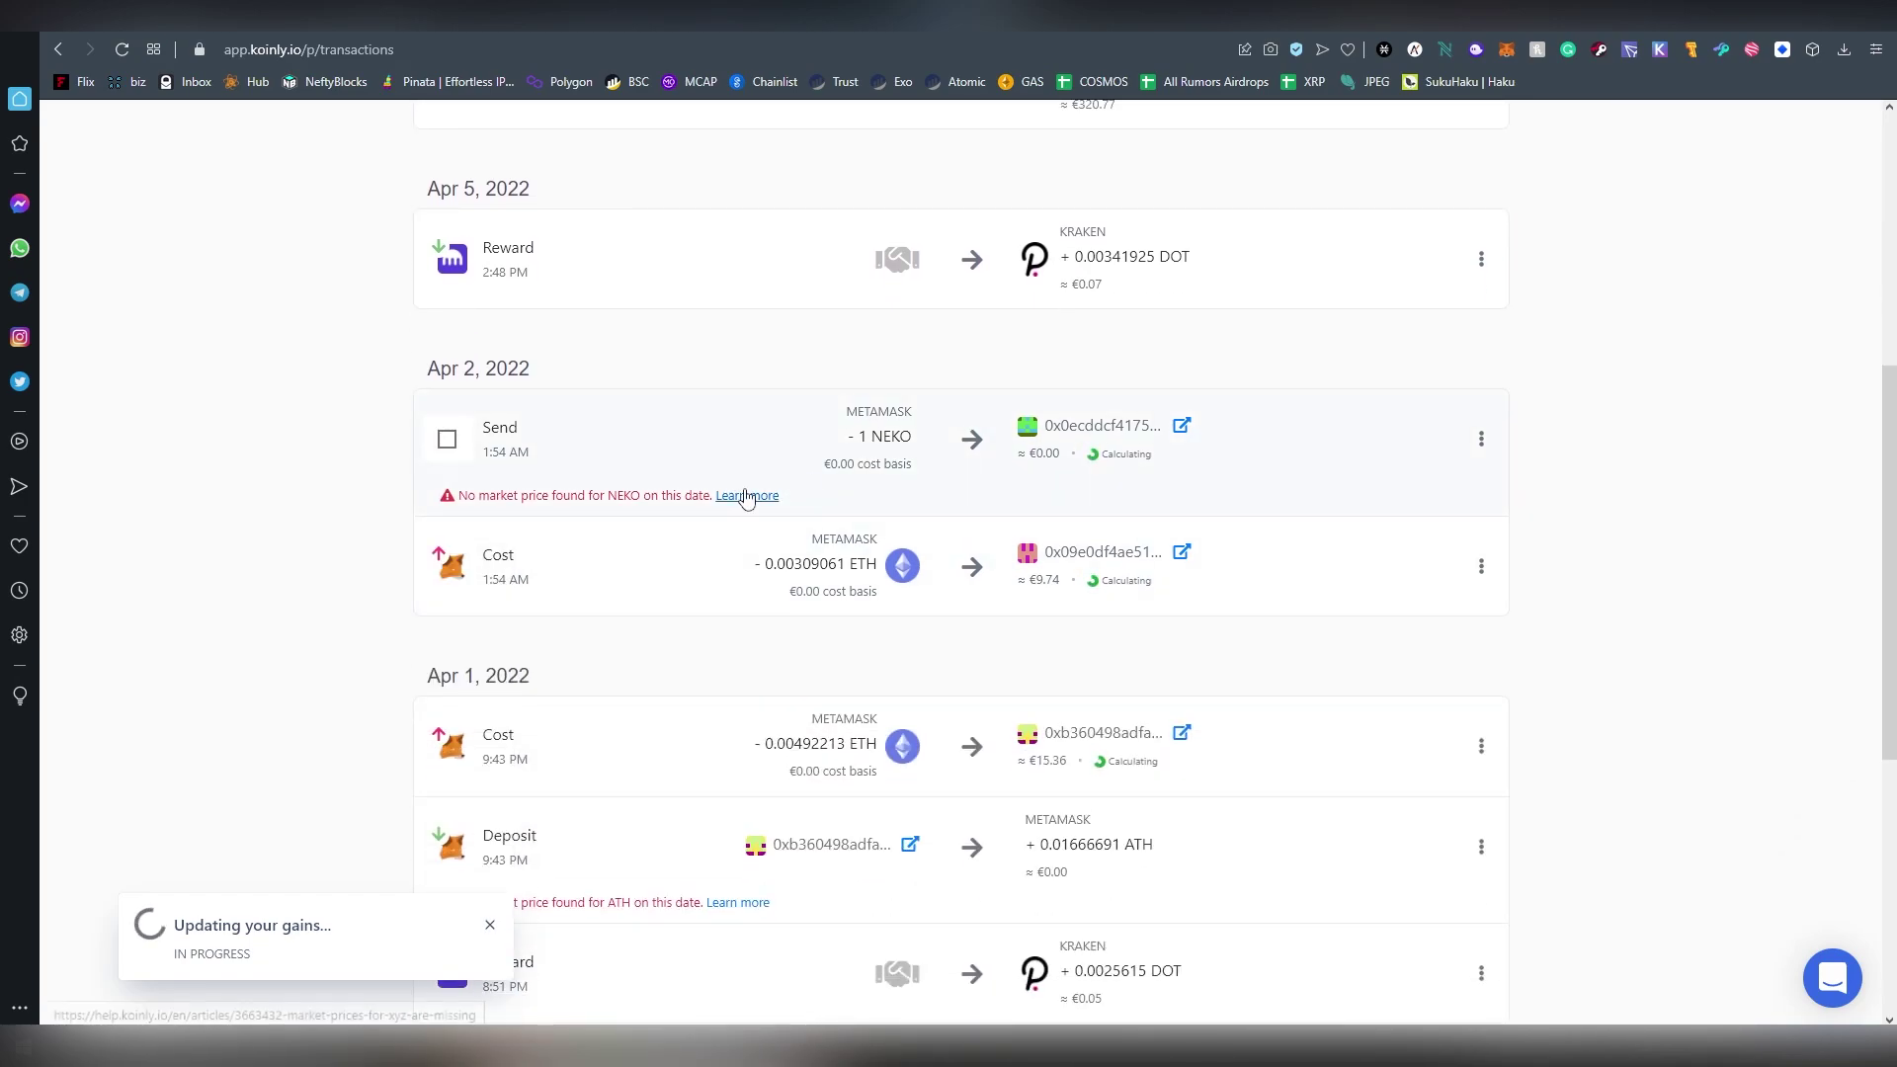
{"action": "scroll", "coordinate": [910, 459], "scroll_direction": "down", "scroll_amount": 3}
{"action": "scroll", "coordinate": [910, 438], "scroll_direction": "down", "scroll_amount": 4}
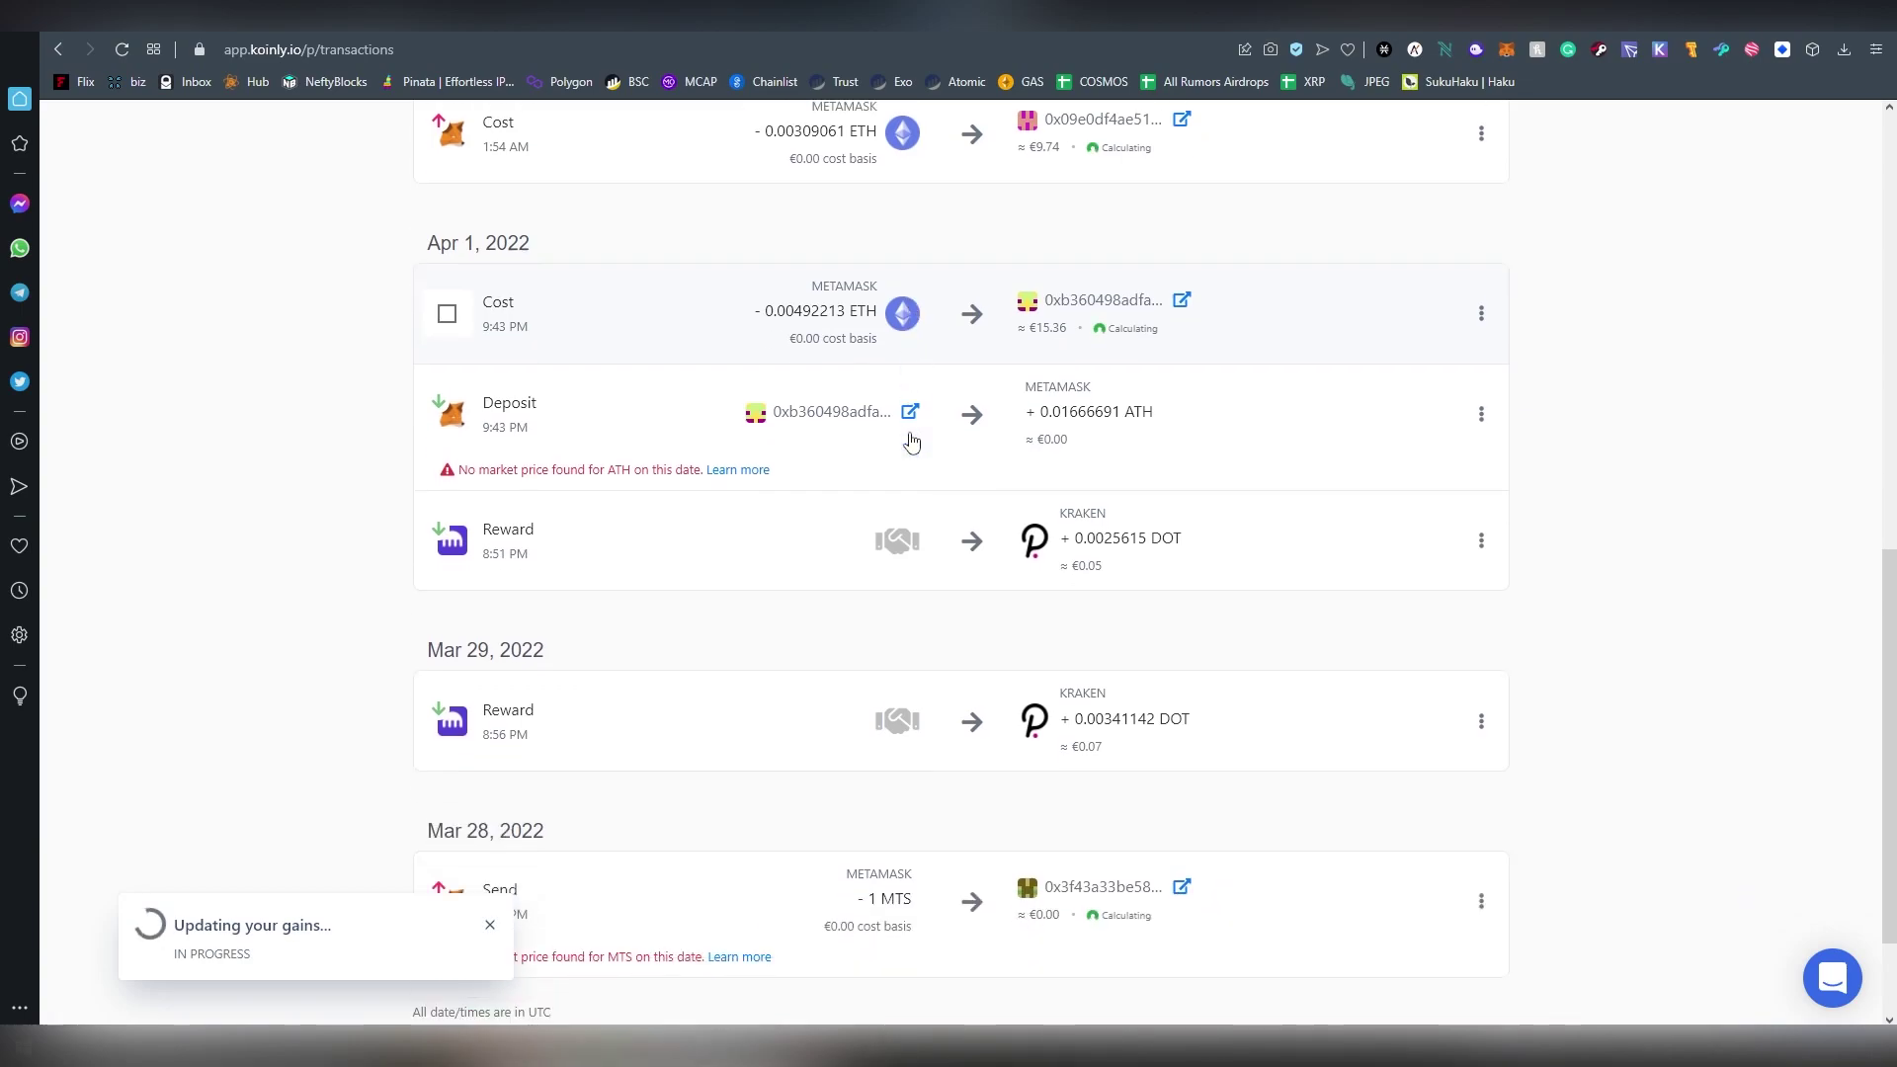
{"action": "left_click", "coordinate": [901, 899]}
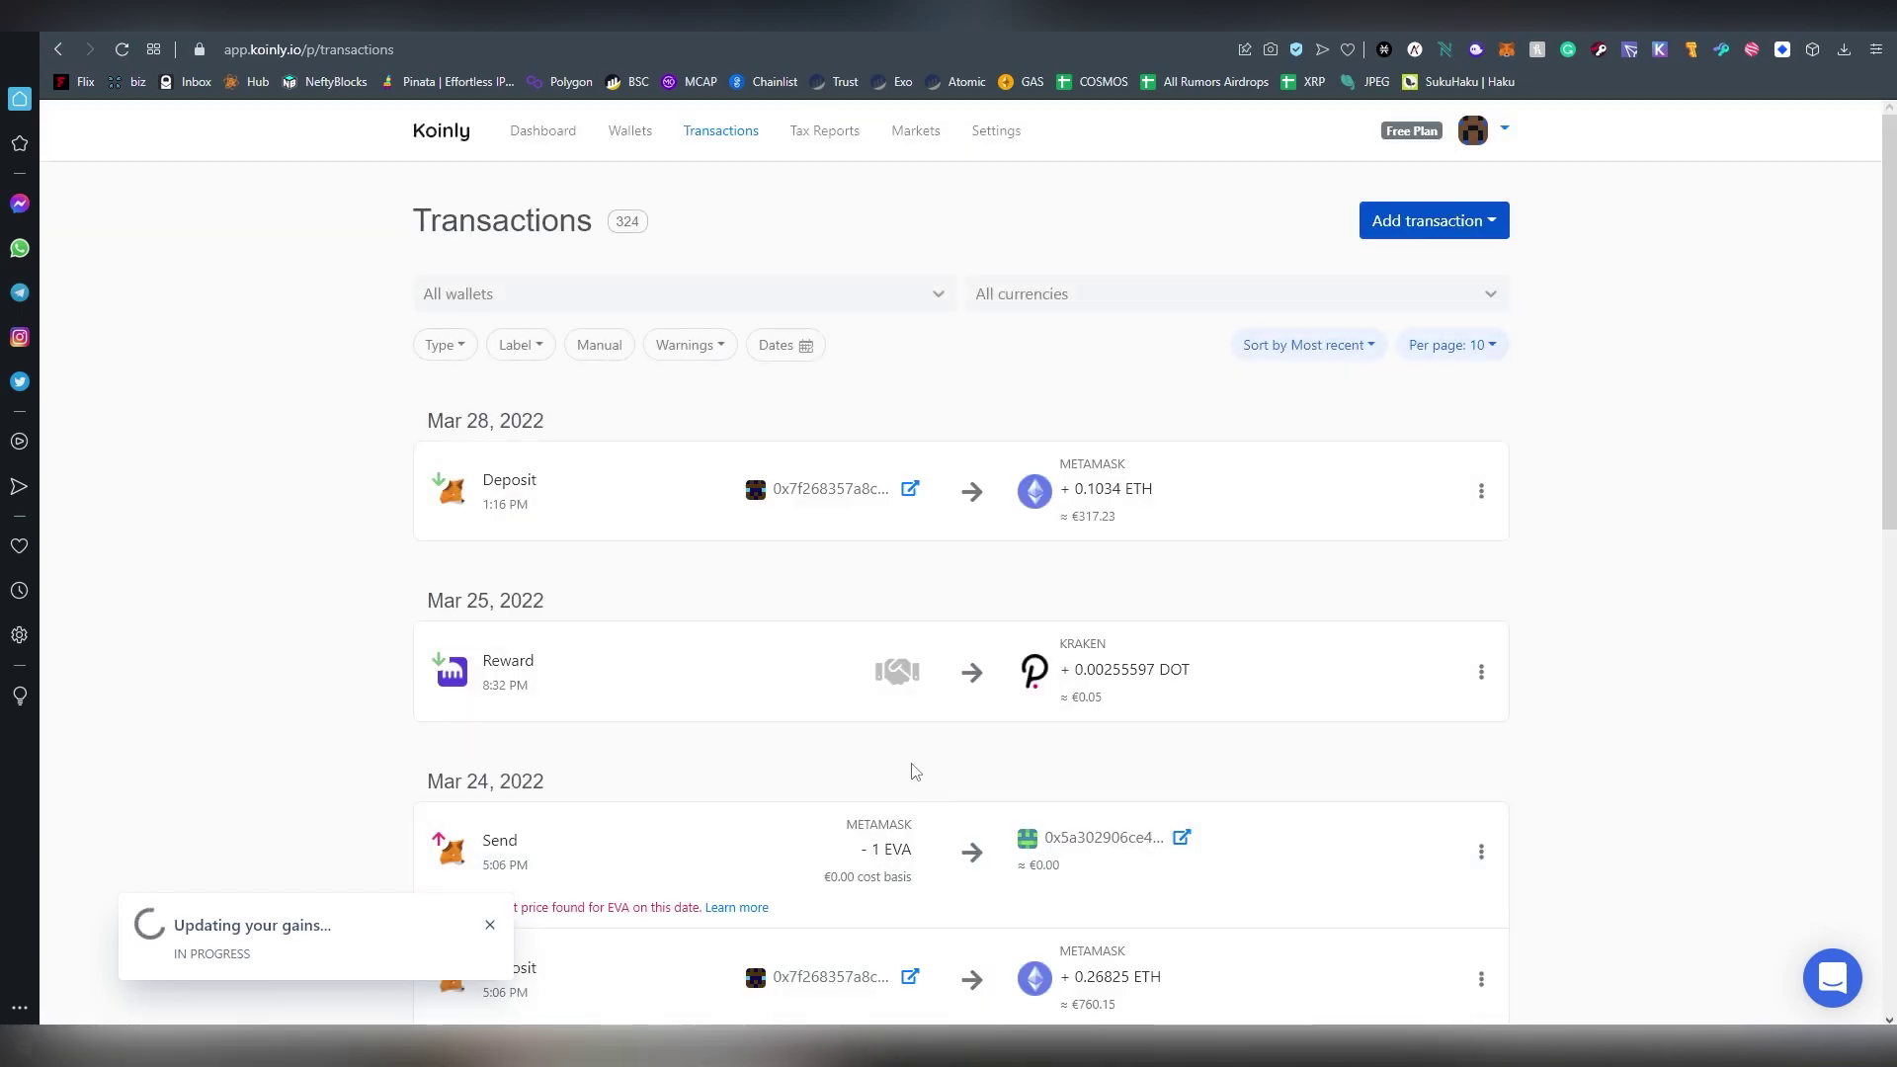
{"action": "scroll", "coordinate": [915, 771], "scroll_direction": "down", "scroll_amount": 3}
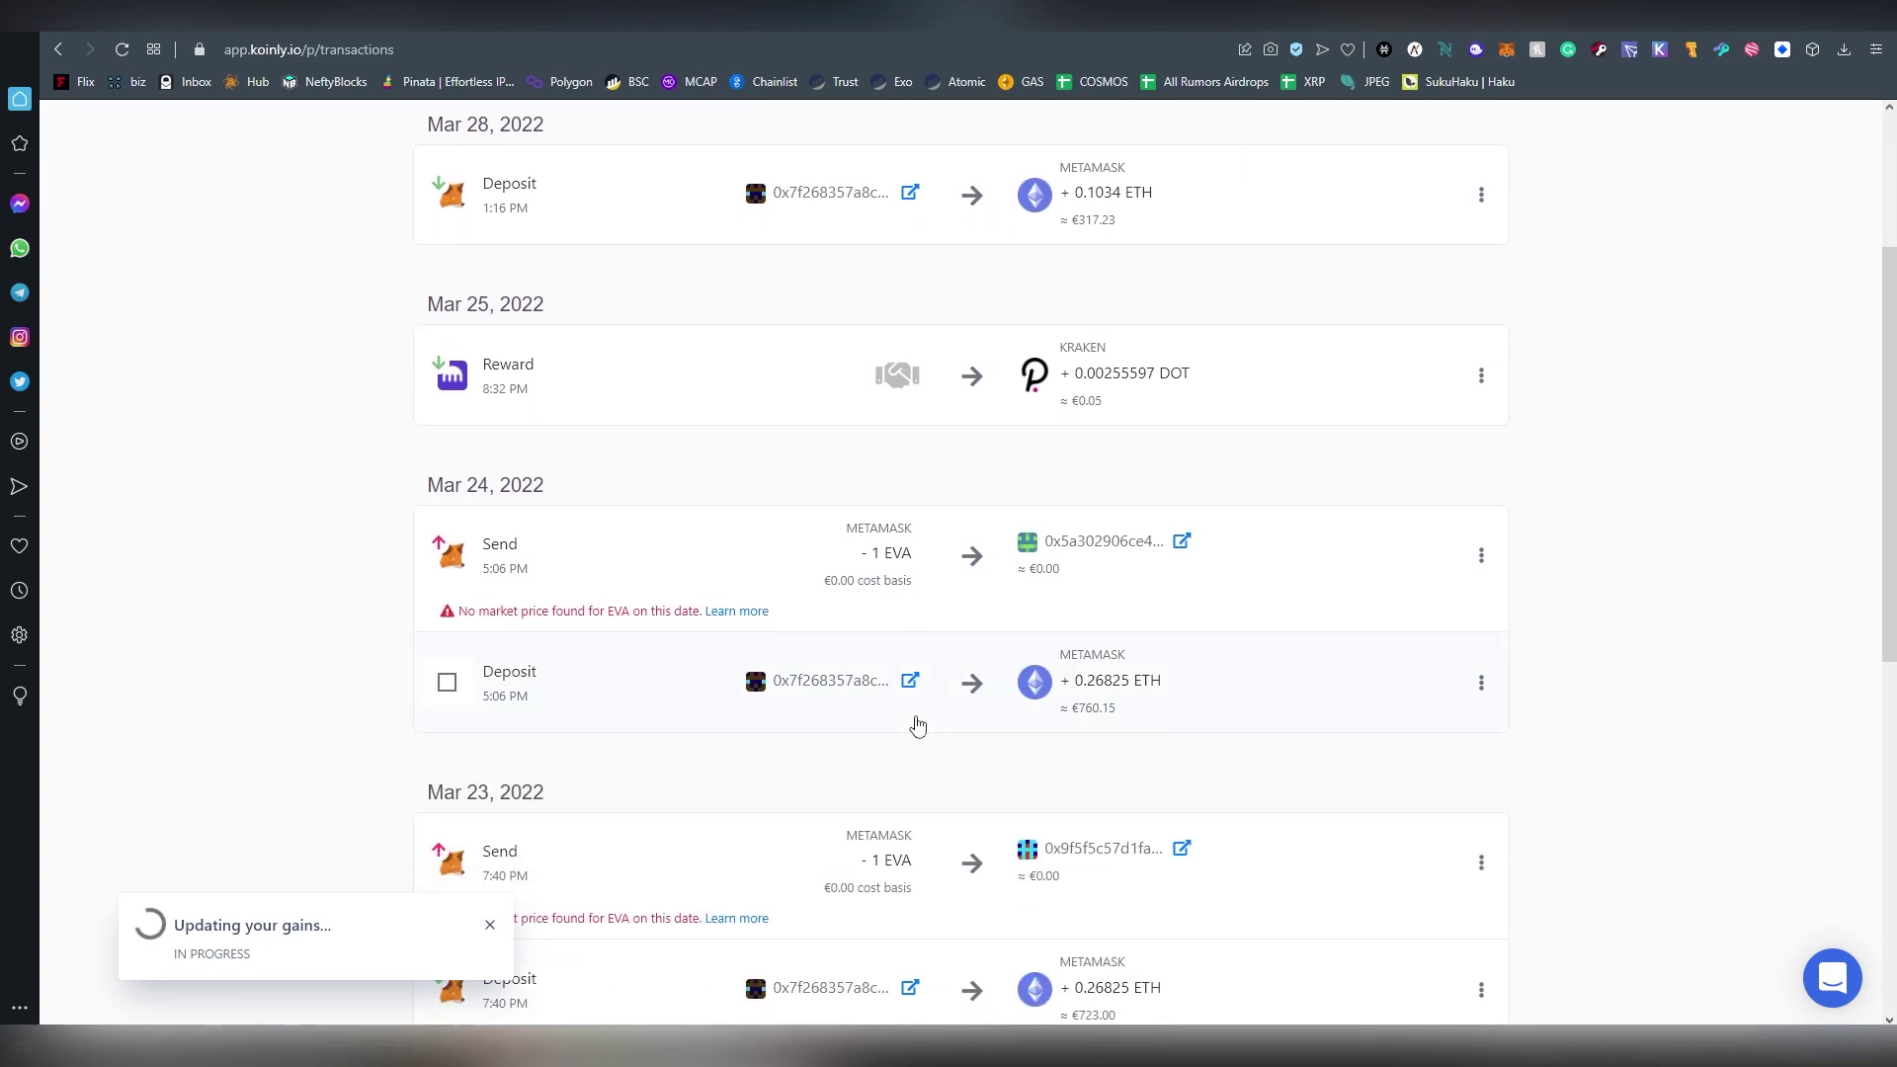
Continue through the transactions list to its third and fourth pages, examining the MetaMask and Kraken entries
{"action": "scroll", "coordinate": [928, 767], "scroll_direction": "down", "scroll_amount": 1}
{"action": "scroll", "coordinate": [930, 759], "scroll_direction": "down", "scroll_amount": 7}
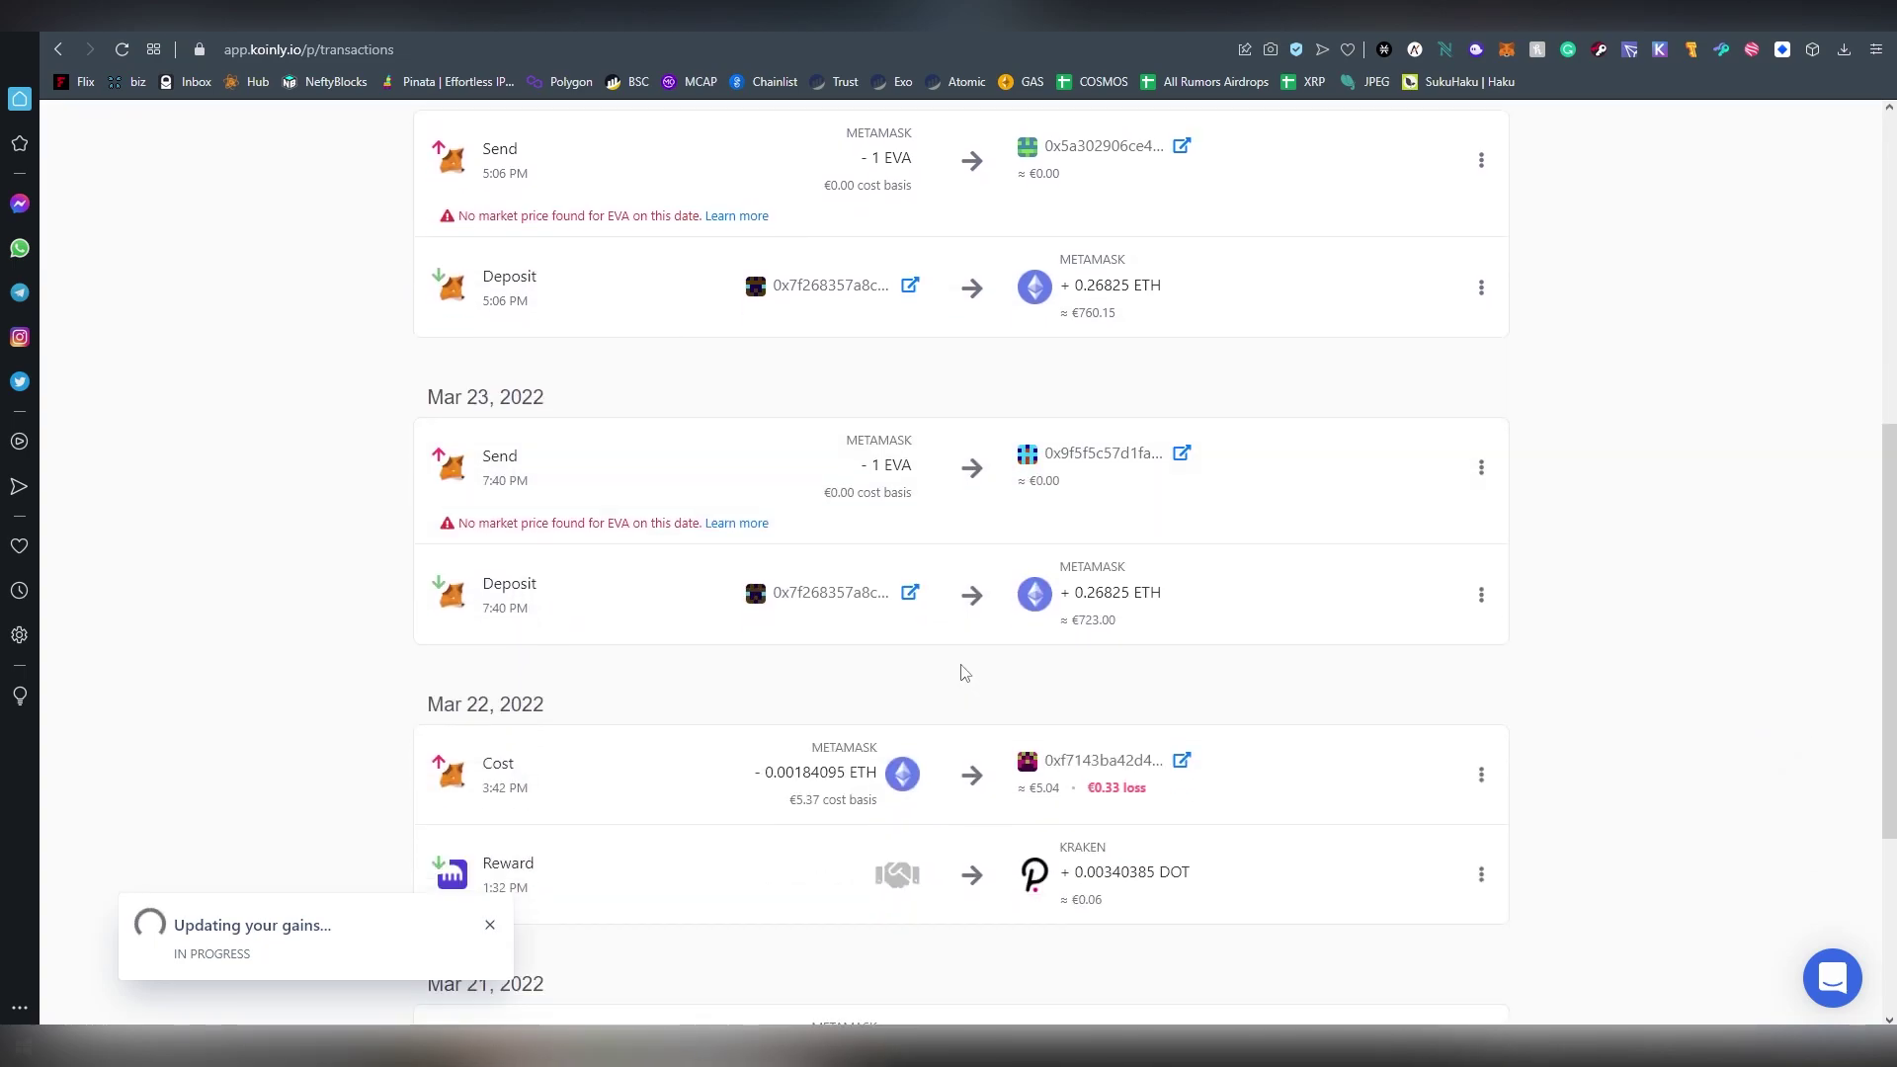
{"action": "left_click", "coordinate": [926, 901]}
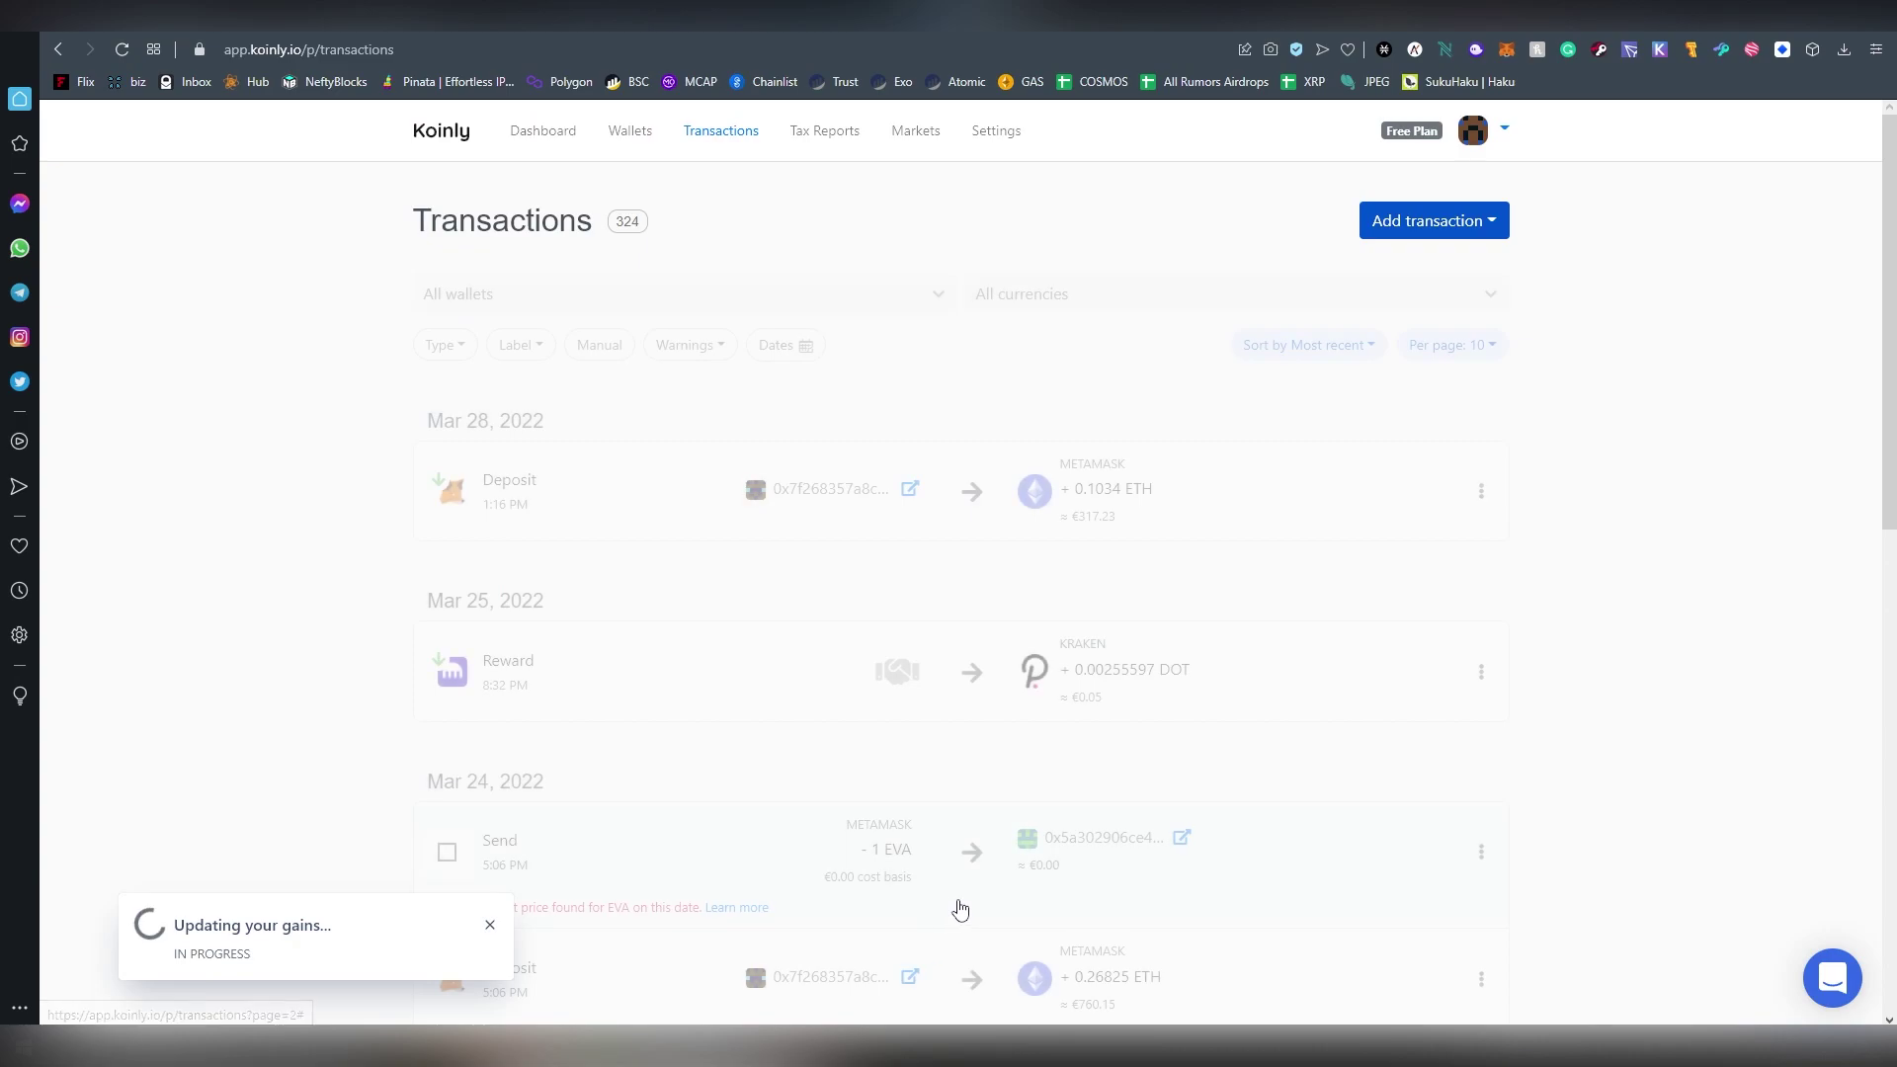
{"action": "scroll", "coordinate": [949, 576], "scroll_direction": "down", "scroll_amount": 5}
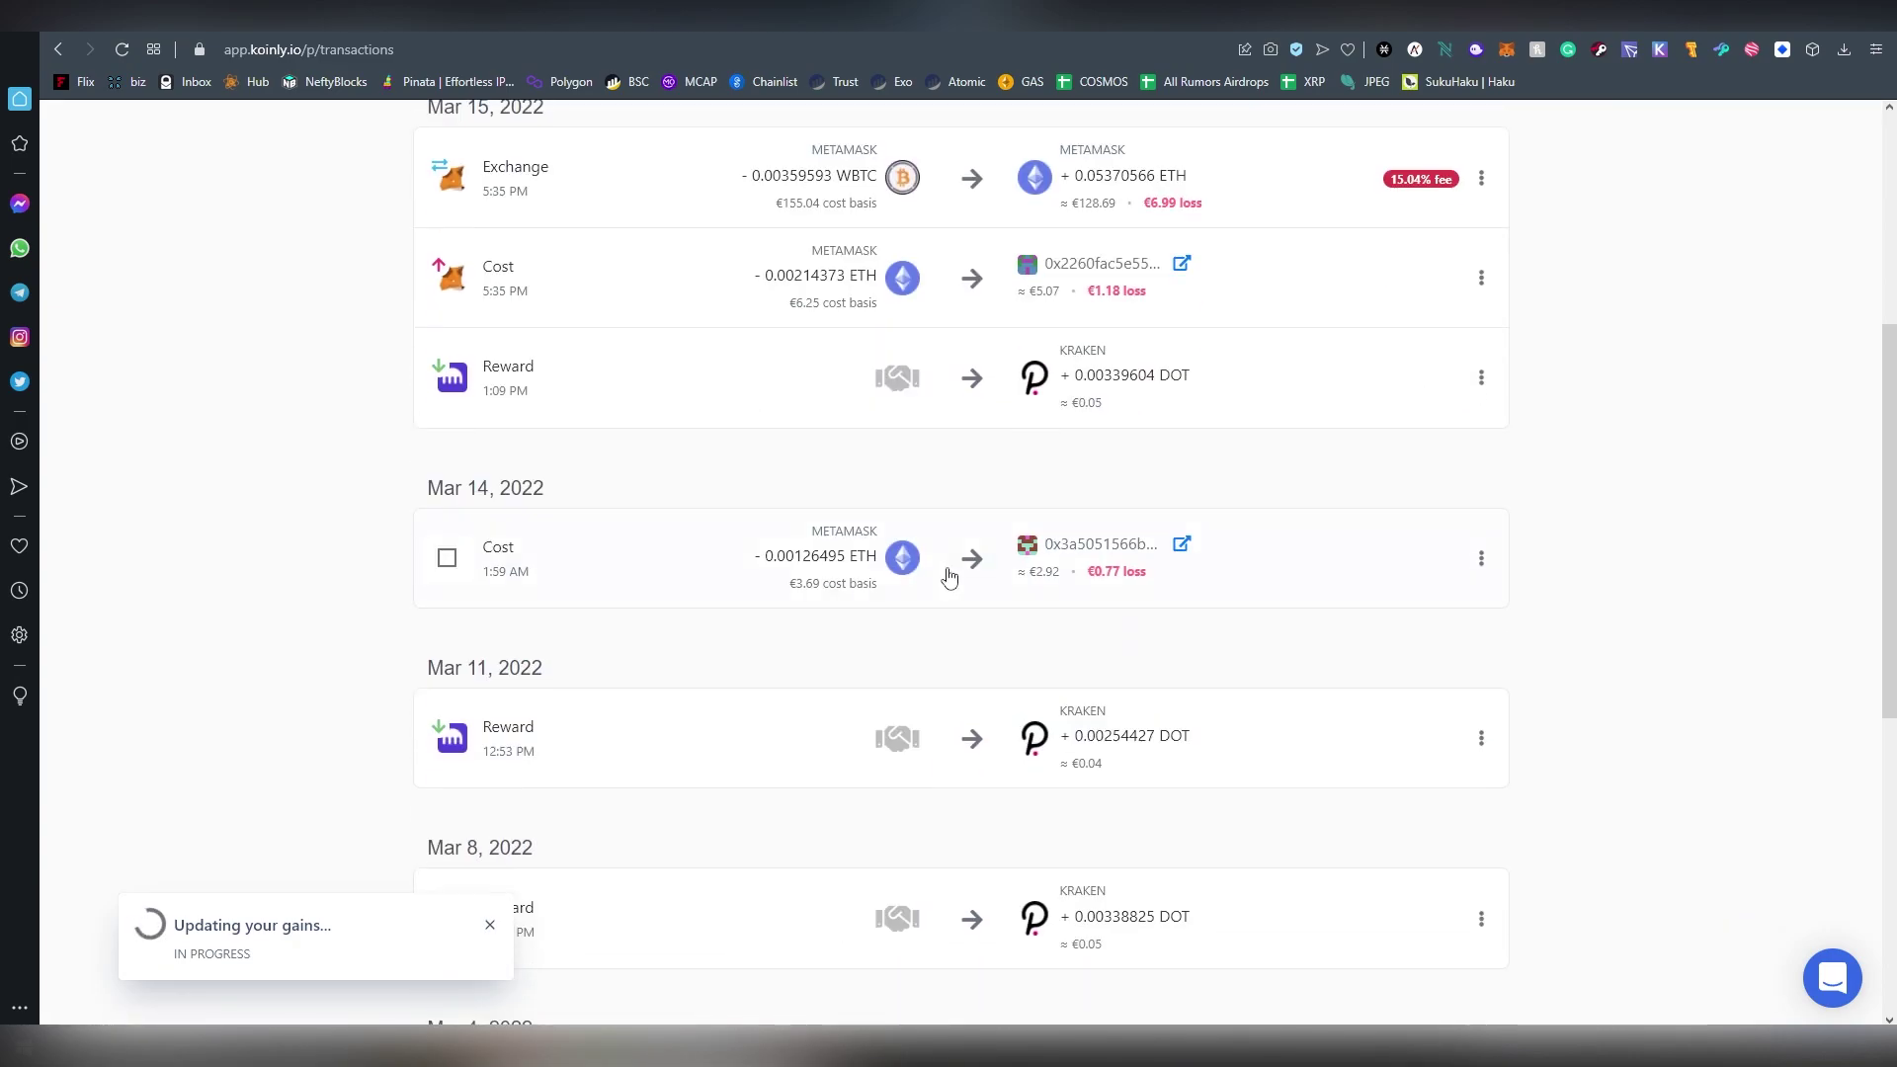
{"action": "scroll", "coordinate": [948, 576], "scroll_direction": "down", "scroll_amount": 5}
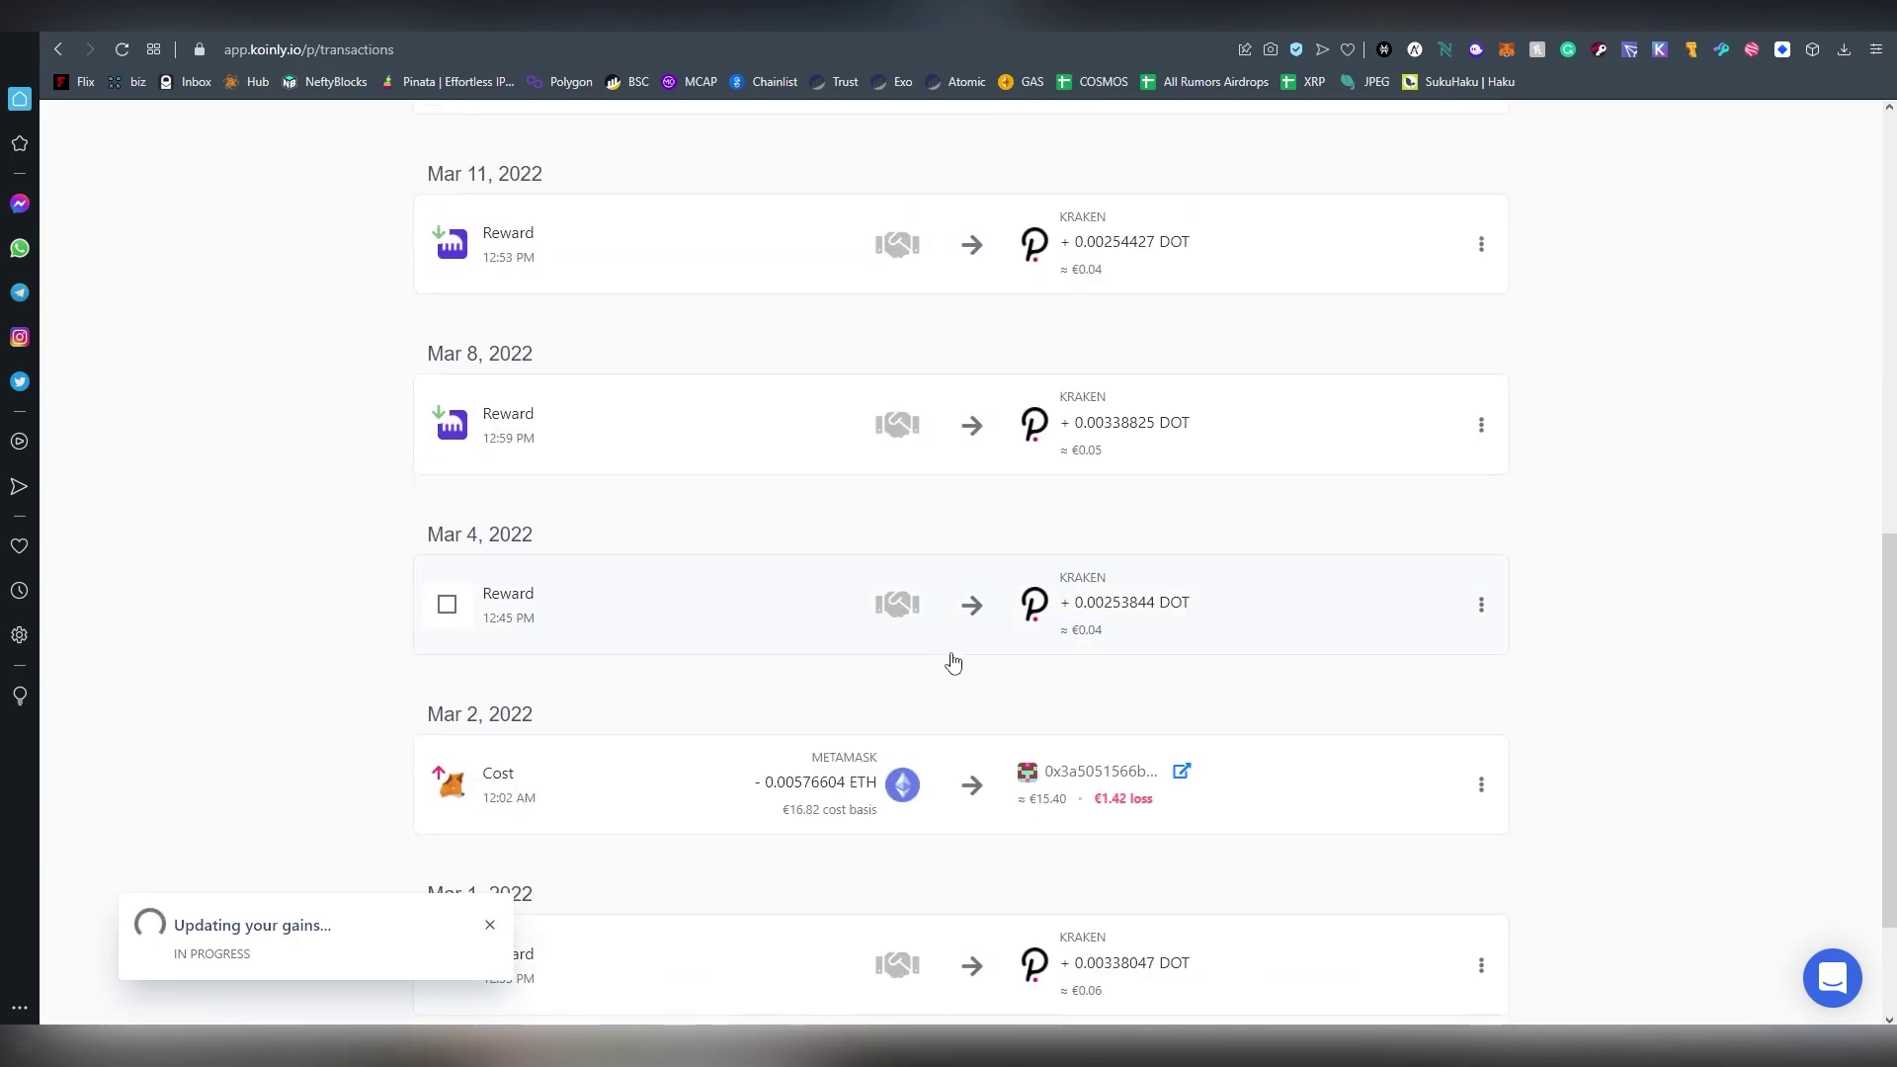
{"action": "scroll", "coordinate": [970, 690], "scroll_direction": "down", "scroll_amount": 2}
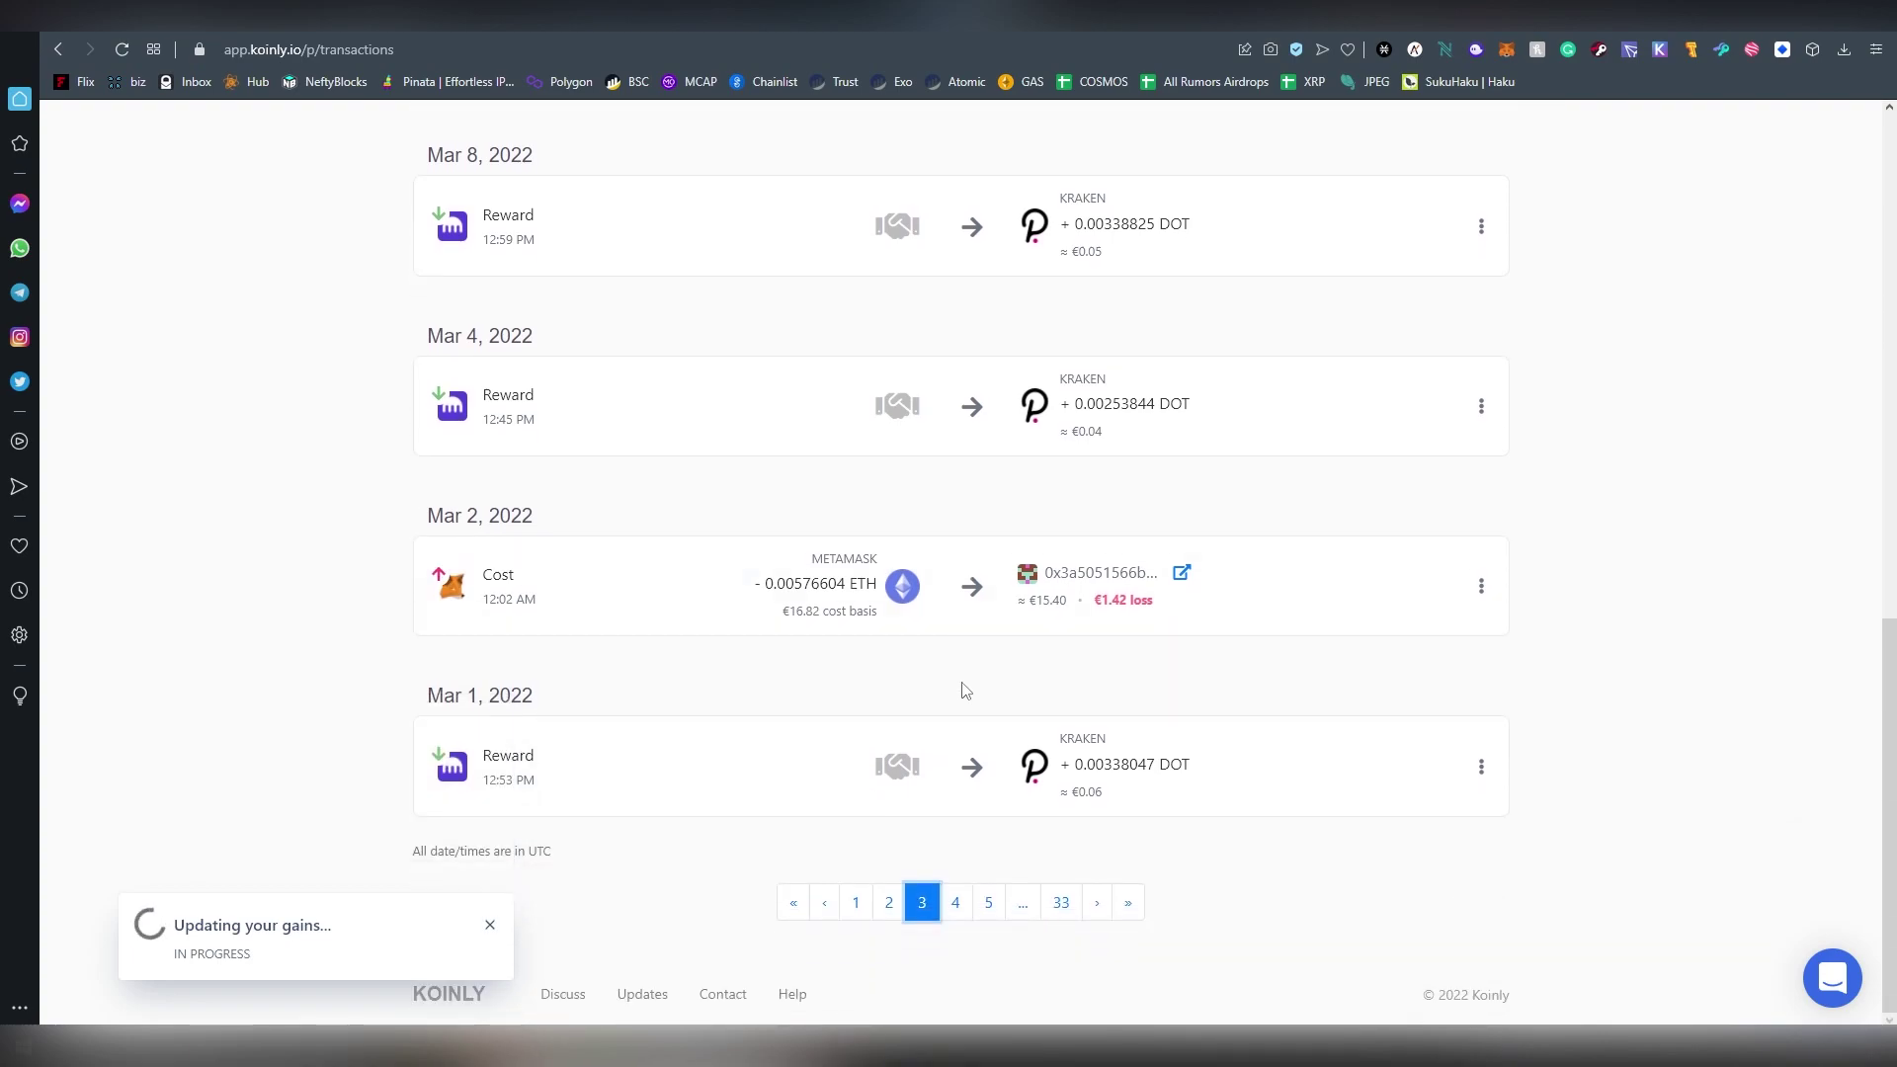
{"action": "left_click", "coordinate": [954, 904]}
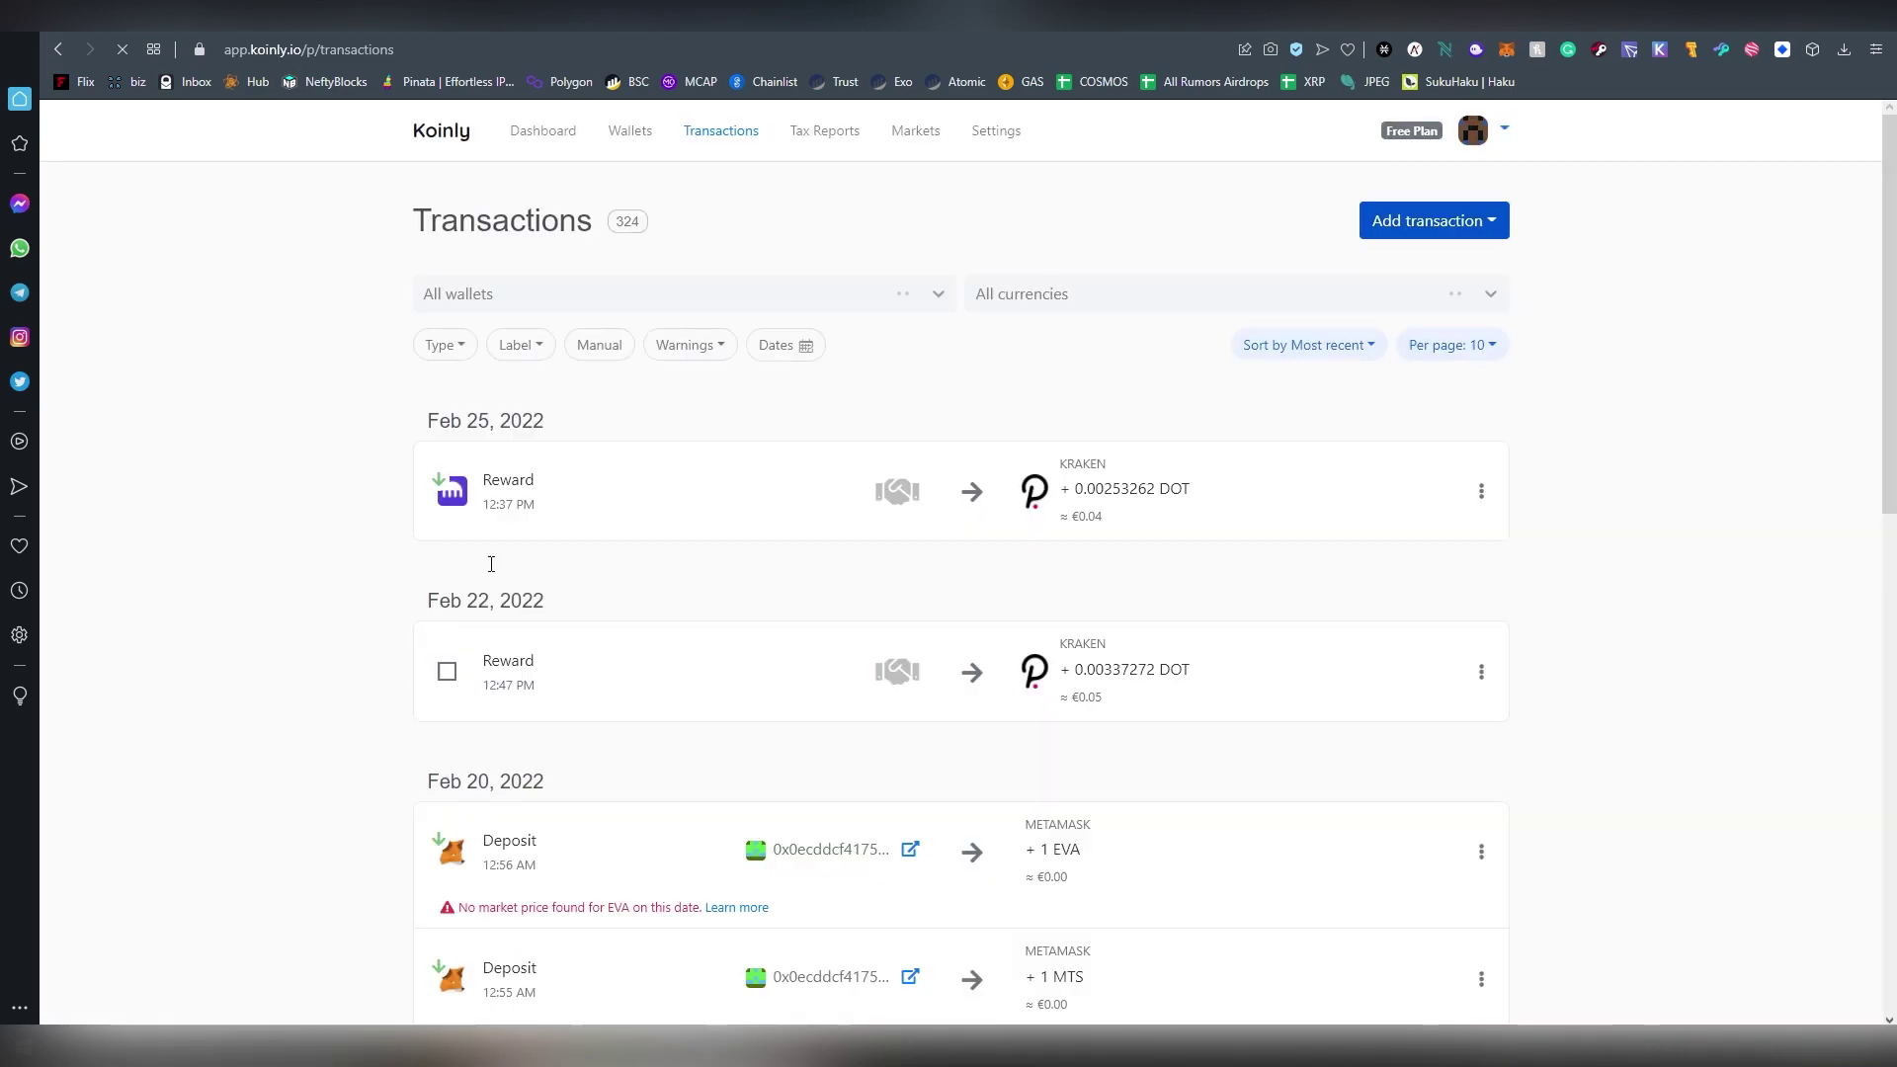
Check the connected wallets and their sync status, and return to the dashboard to review the portfolio value and holdings
{"action": "left_click", "coordinate": [643, 139]}
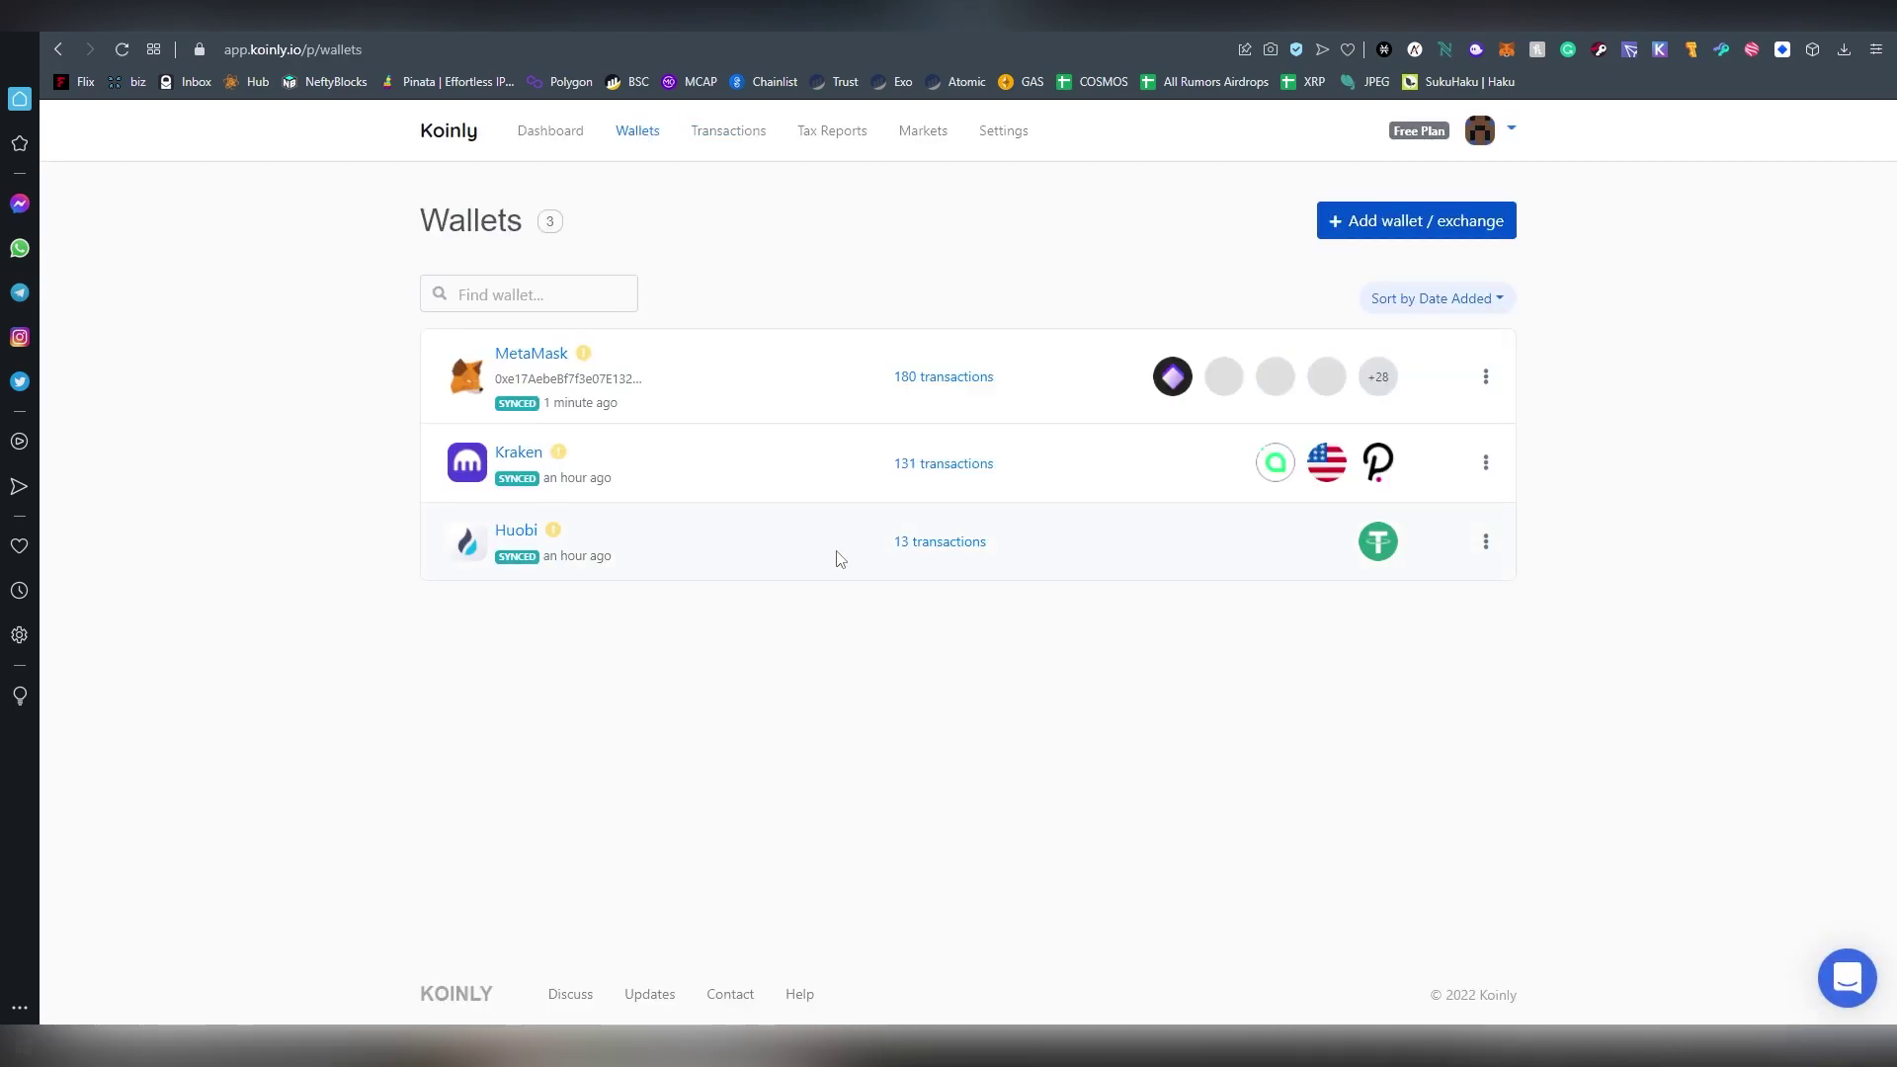
{"action": "left_click", "coordinate": [550, 130]}
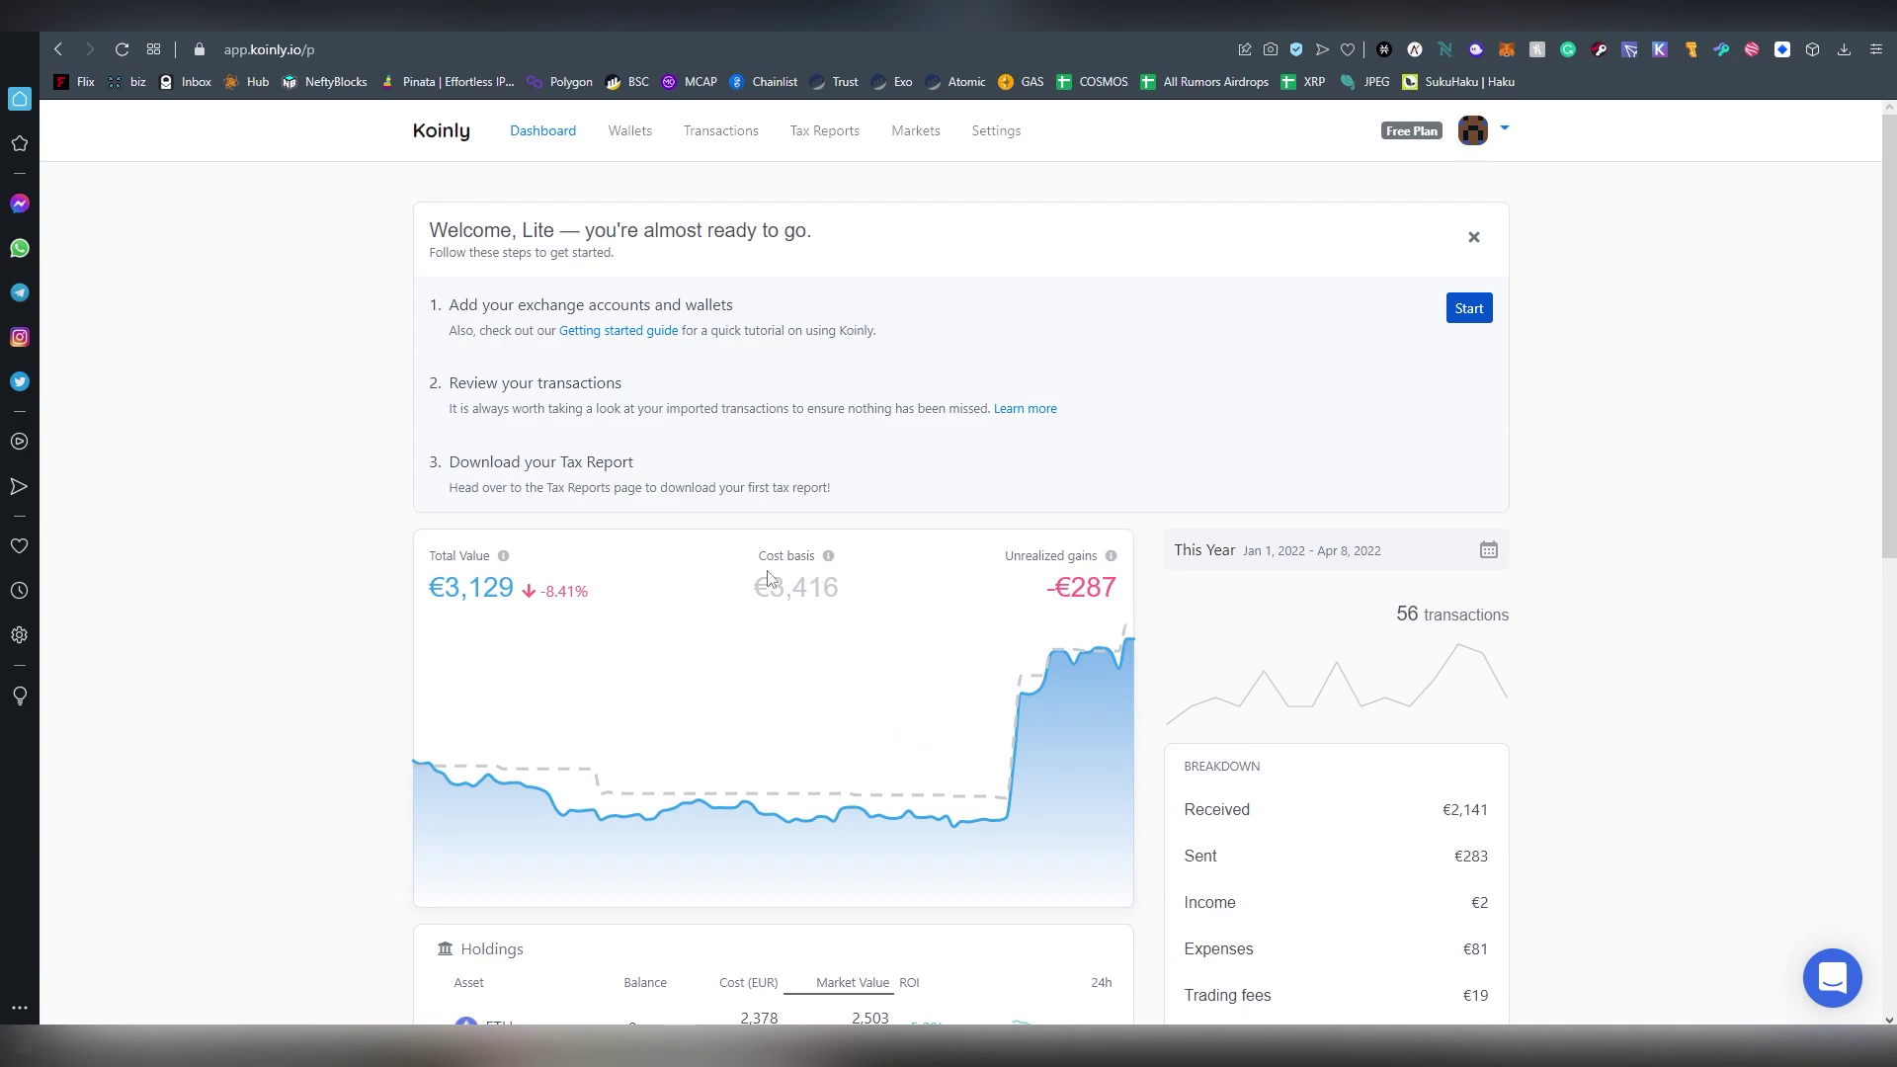
{"action": "scroll", "coordinate": [768, 578], "scroll_direction": "down", "scroll_amount": 5}
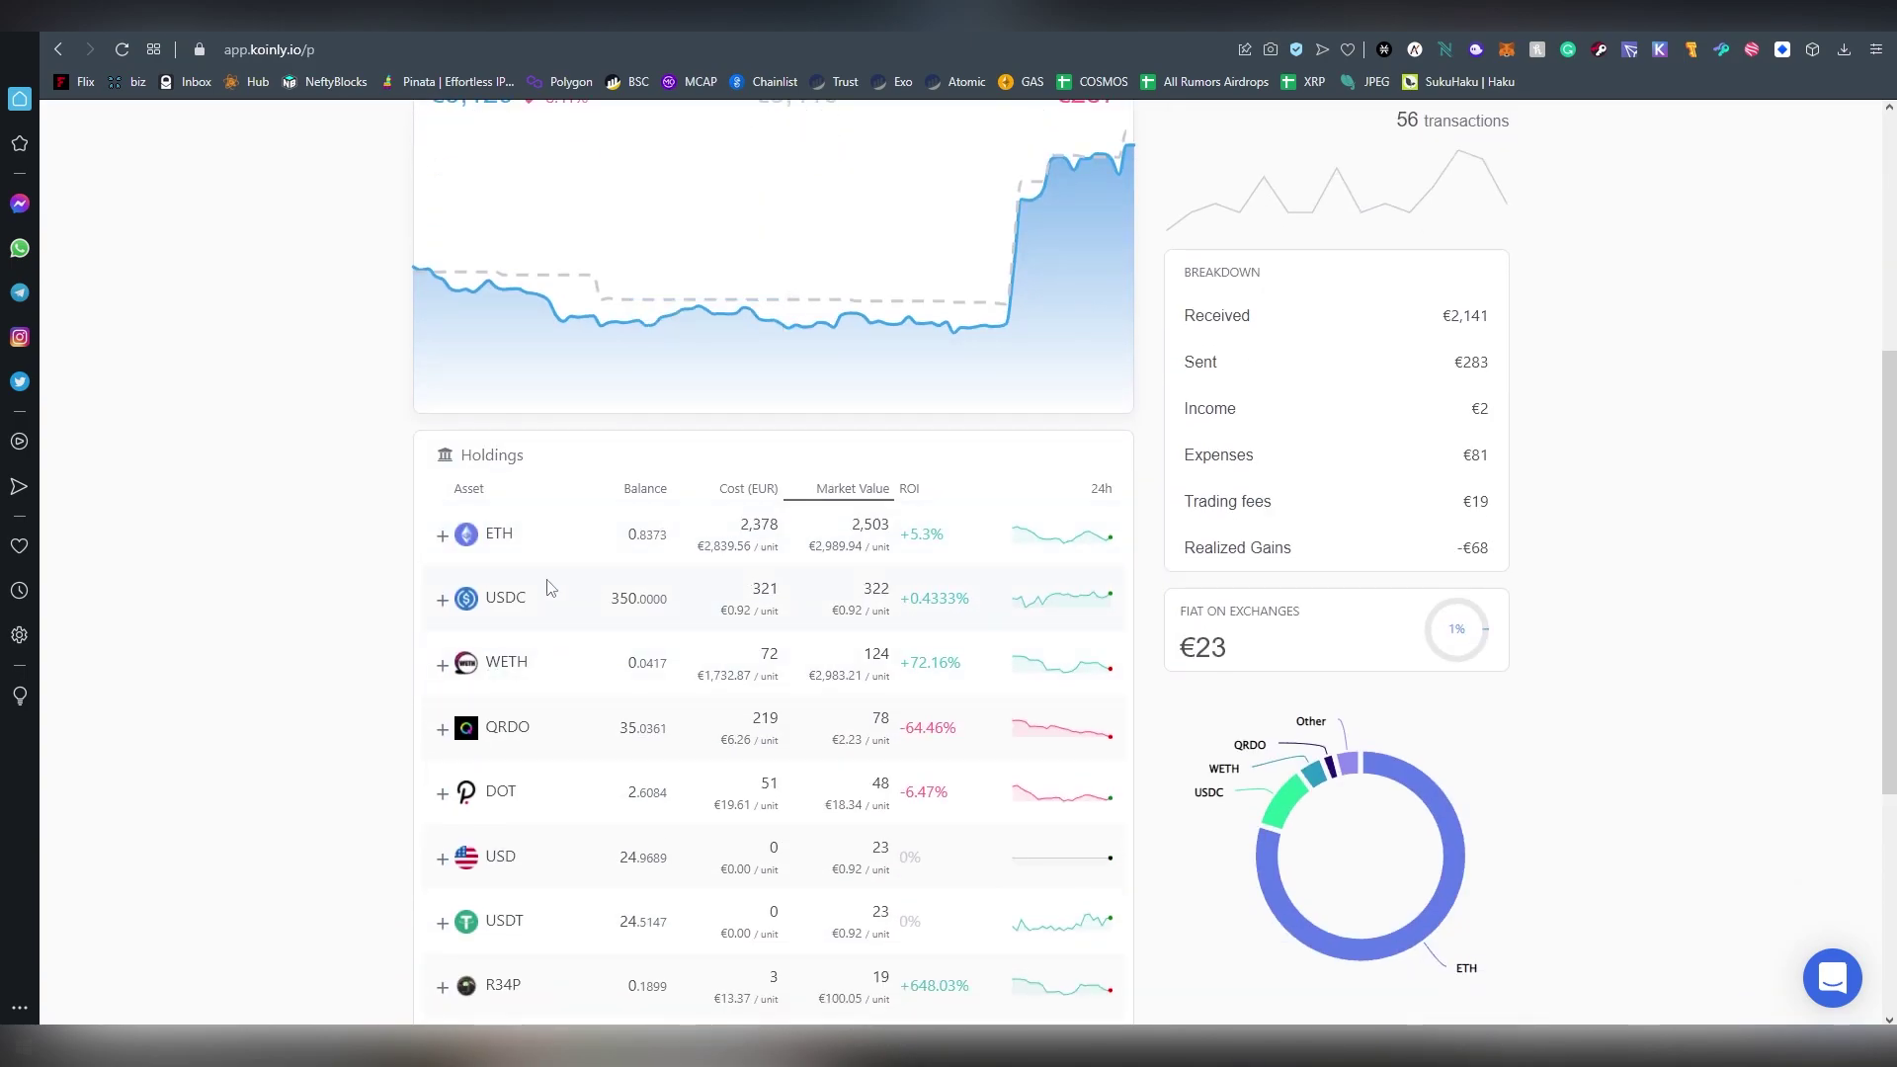
{"action": "scroll", "coordinate": [573, 577], "scroll_direction": "down", "scroll_amount": 2}
Expand and collapse the USDC and USDT holdings, and look through the rest of the asset list
{"action": "left_click", "coordinate": [443, 402]}
{"action": "left_click", "coordinate": [443, 402]}
{"action": "scroll", "coordinate": [579, 530], "scroll_direction": "down", "scroll_amount": 1}
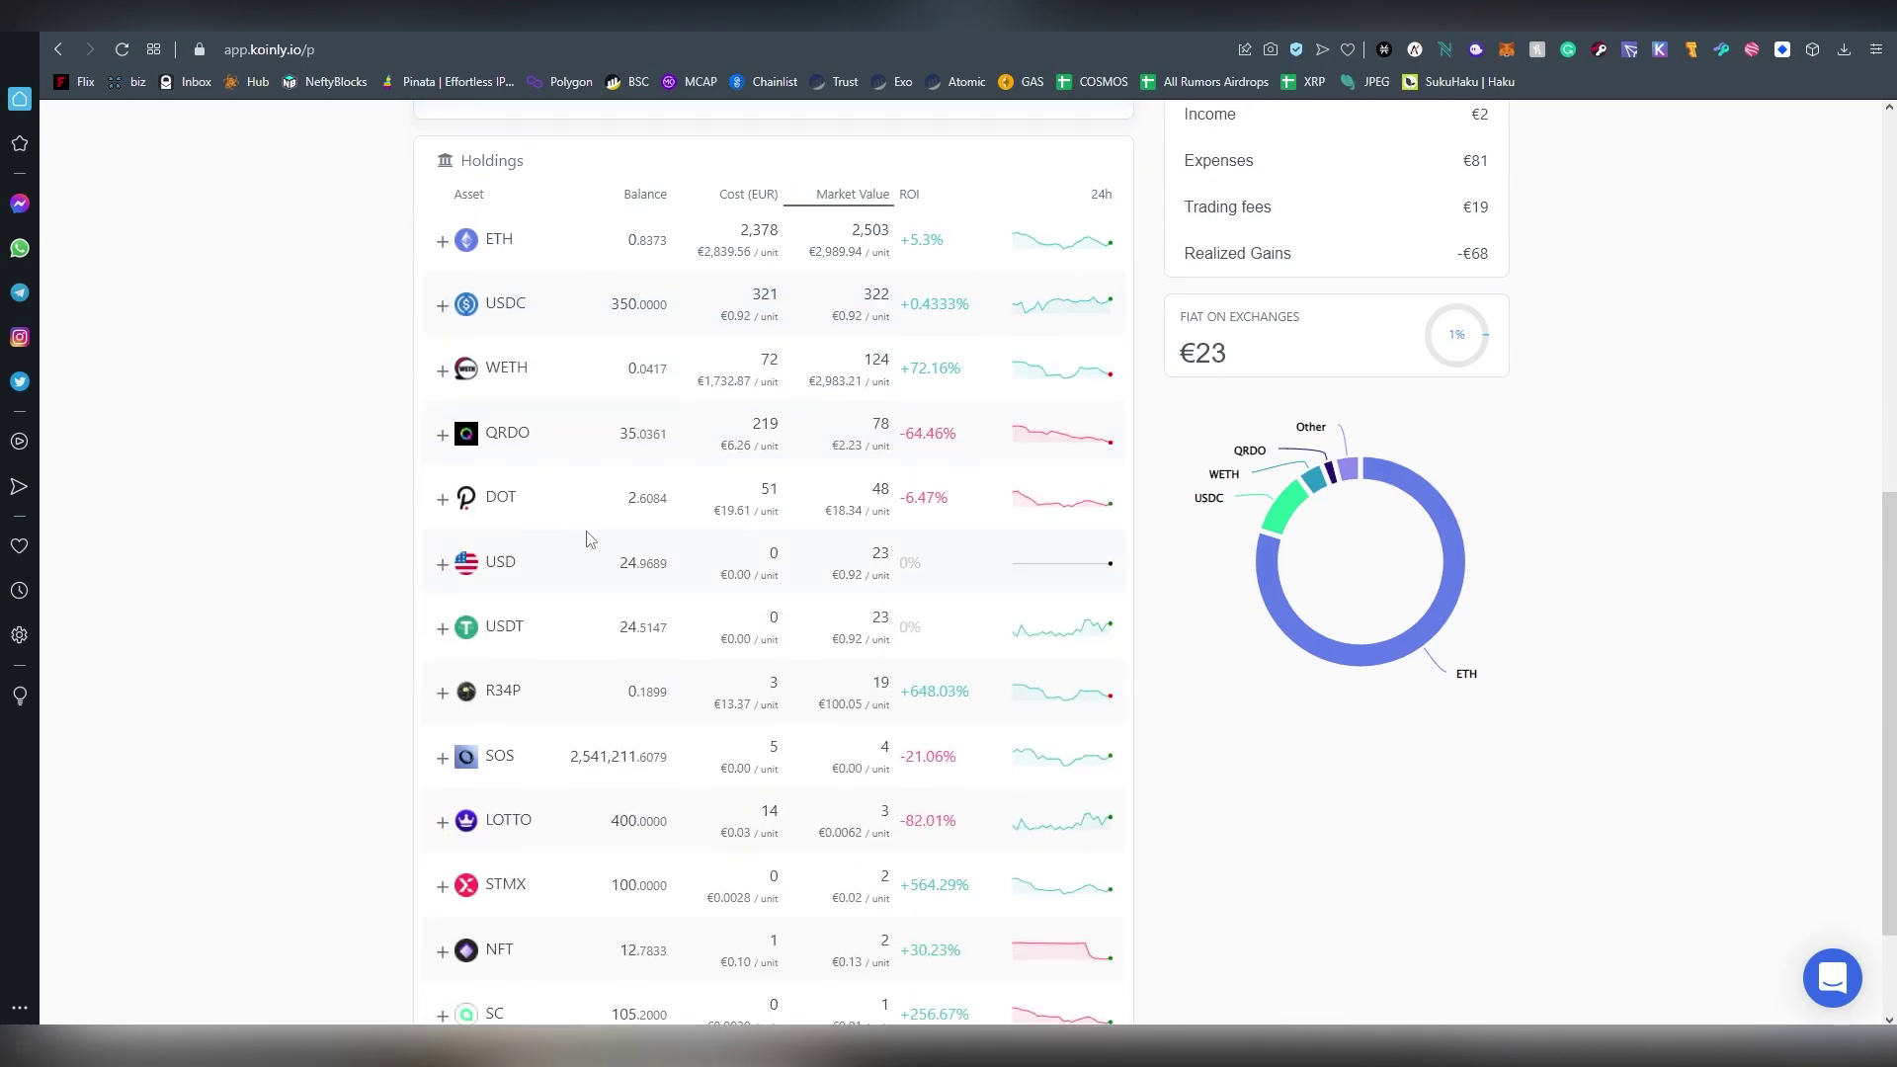
{"action": "left_click", "coordinate": [444, 630]}
{"action": "left_click", "coordinate": [443, 630]}
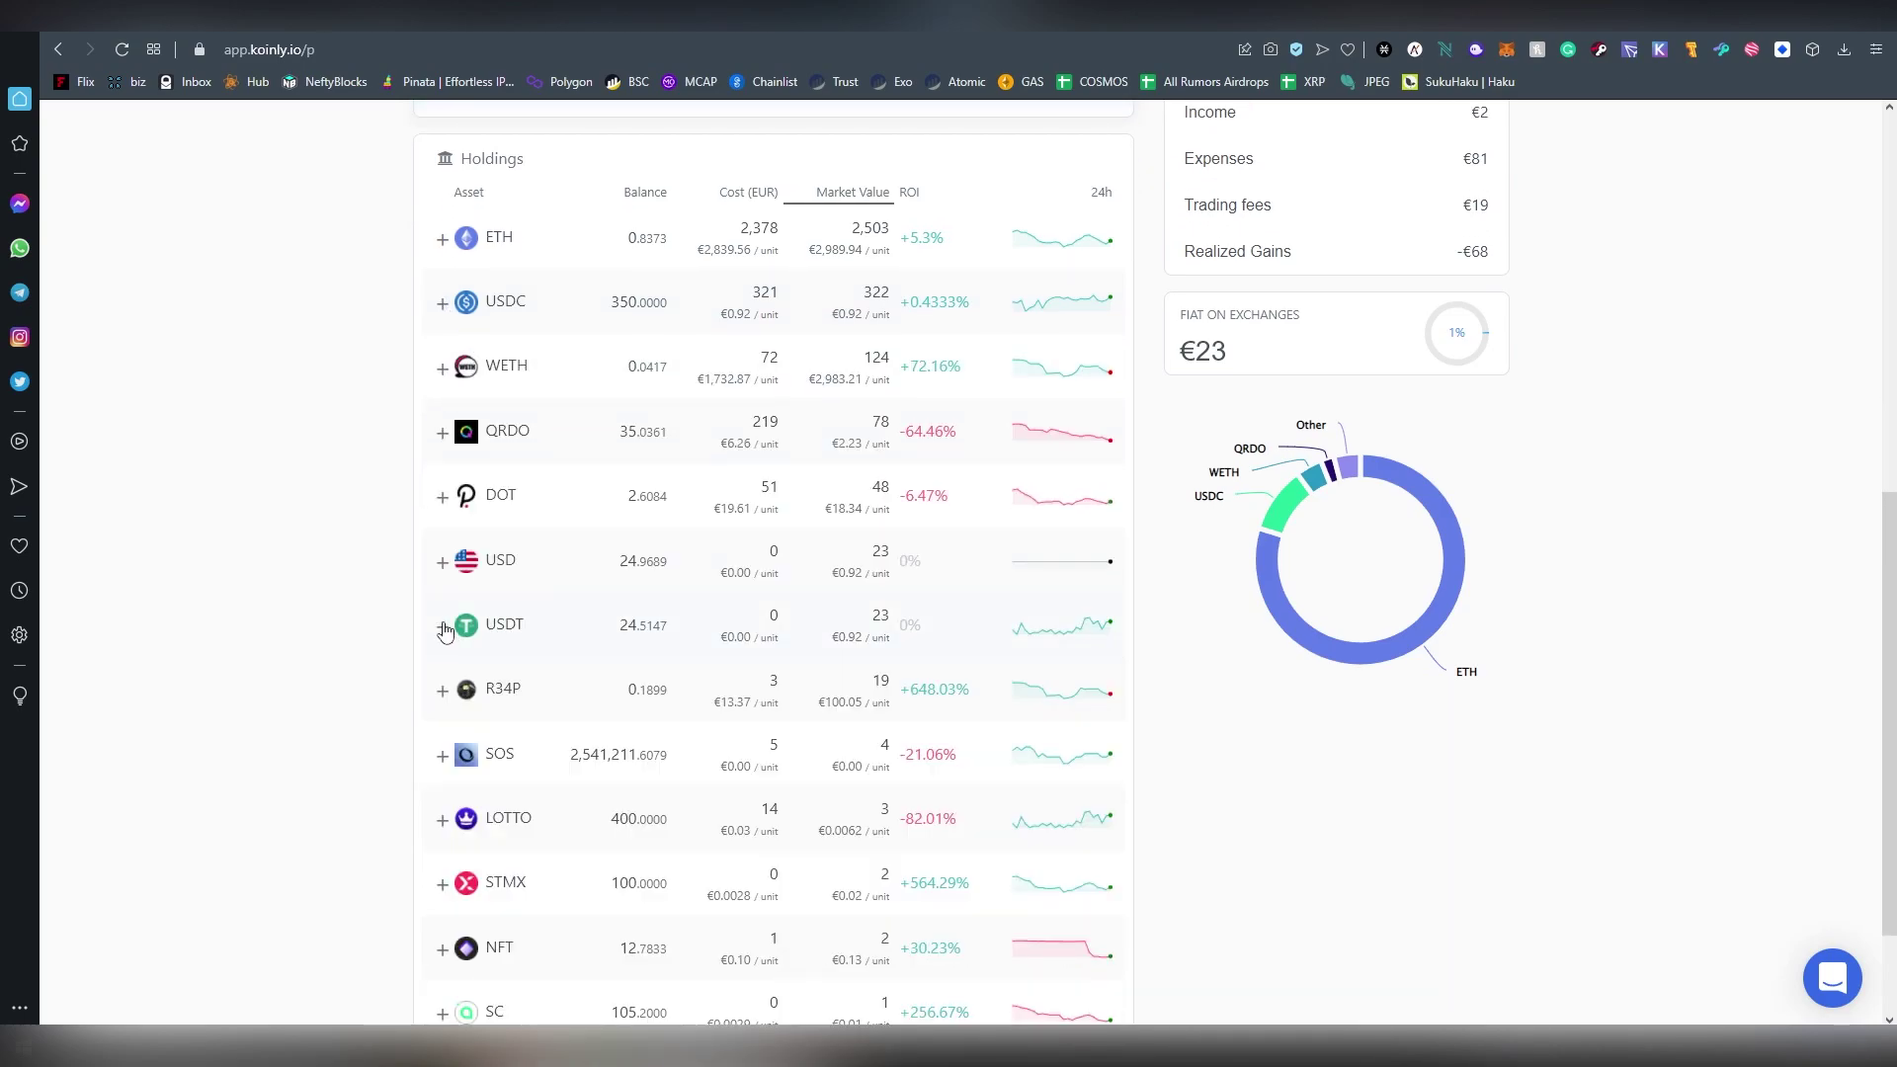
{"action": "scroll", "coordinate": [652, 481], "scroll_direction": "down", "scroll_amount": 1}
{"action": "scroll", "coordinate": [651, 481], "scroll_direction": "down", "scroll_amount": 2}
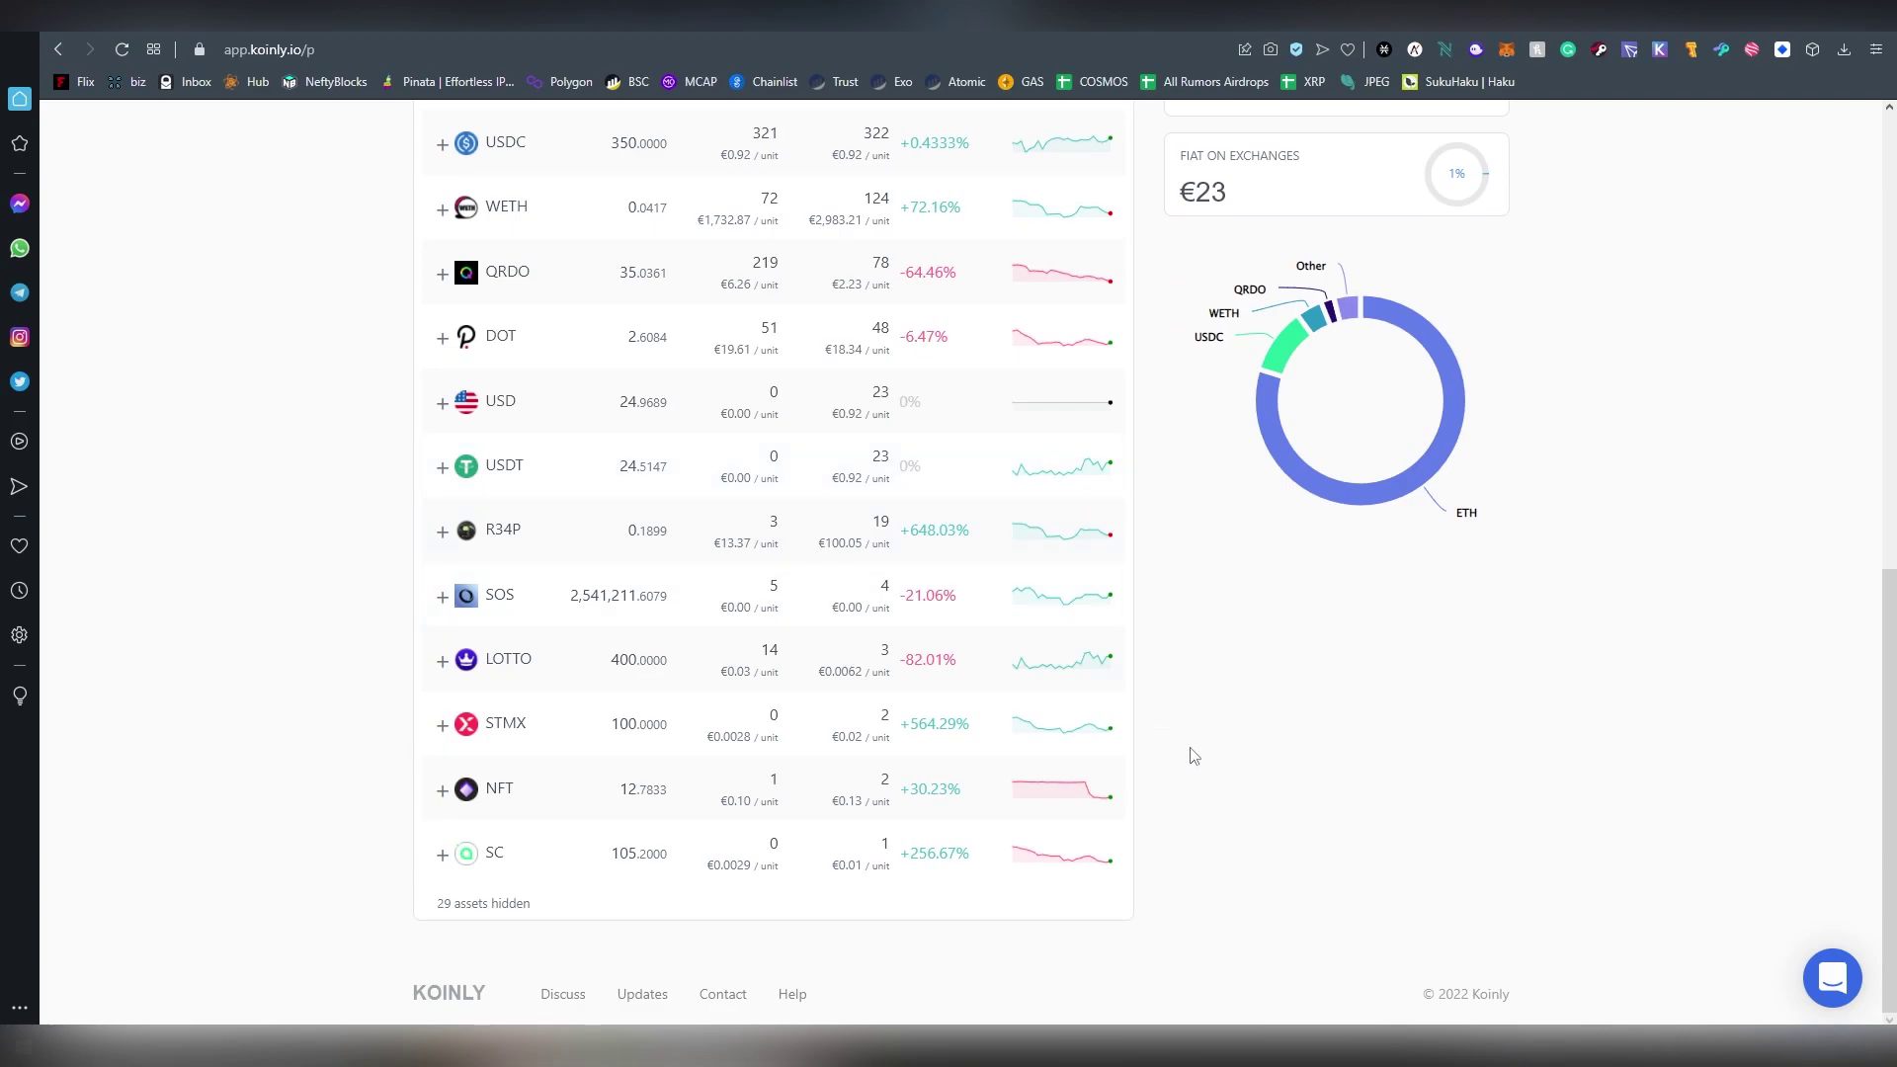
{"action": "scroll", "coordinate": [1148, 741], "scroll_direction": "up", "scroll_amount": 10}
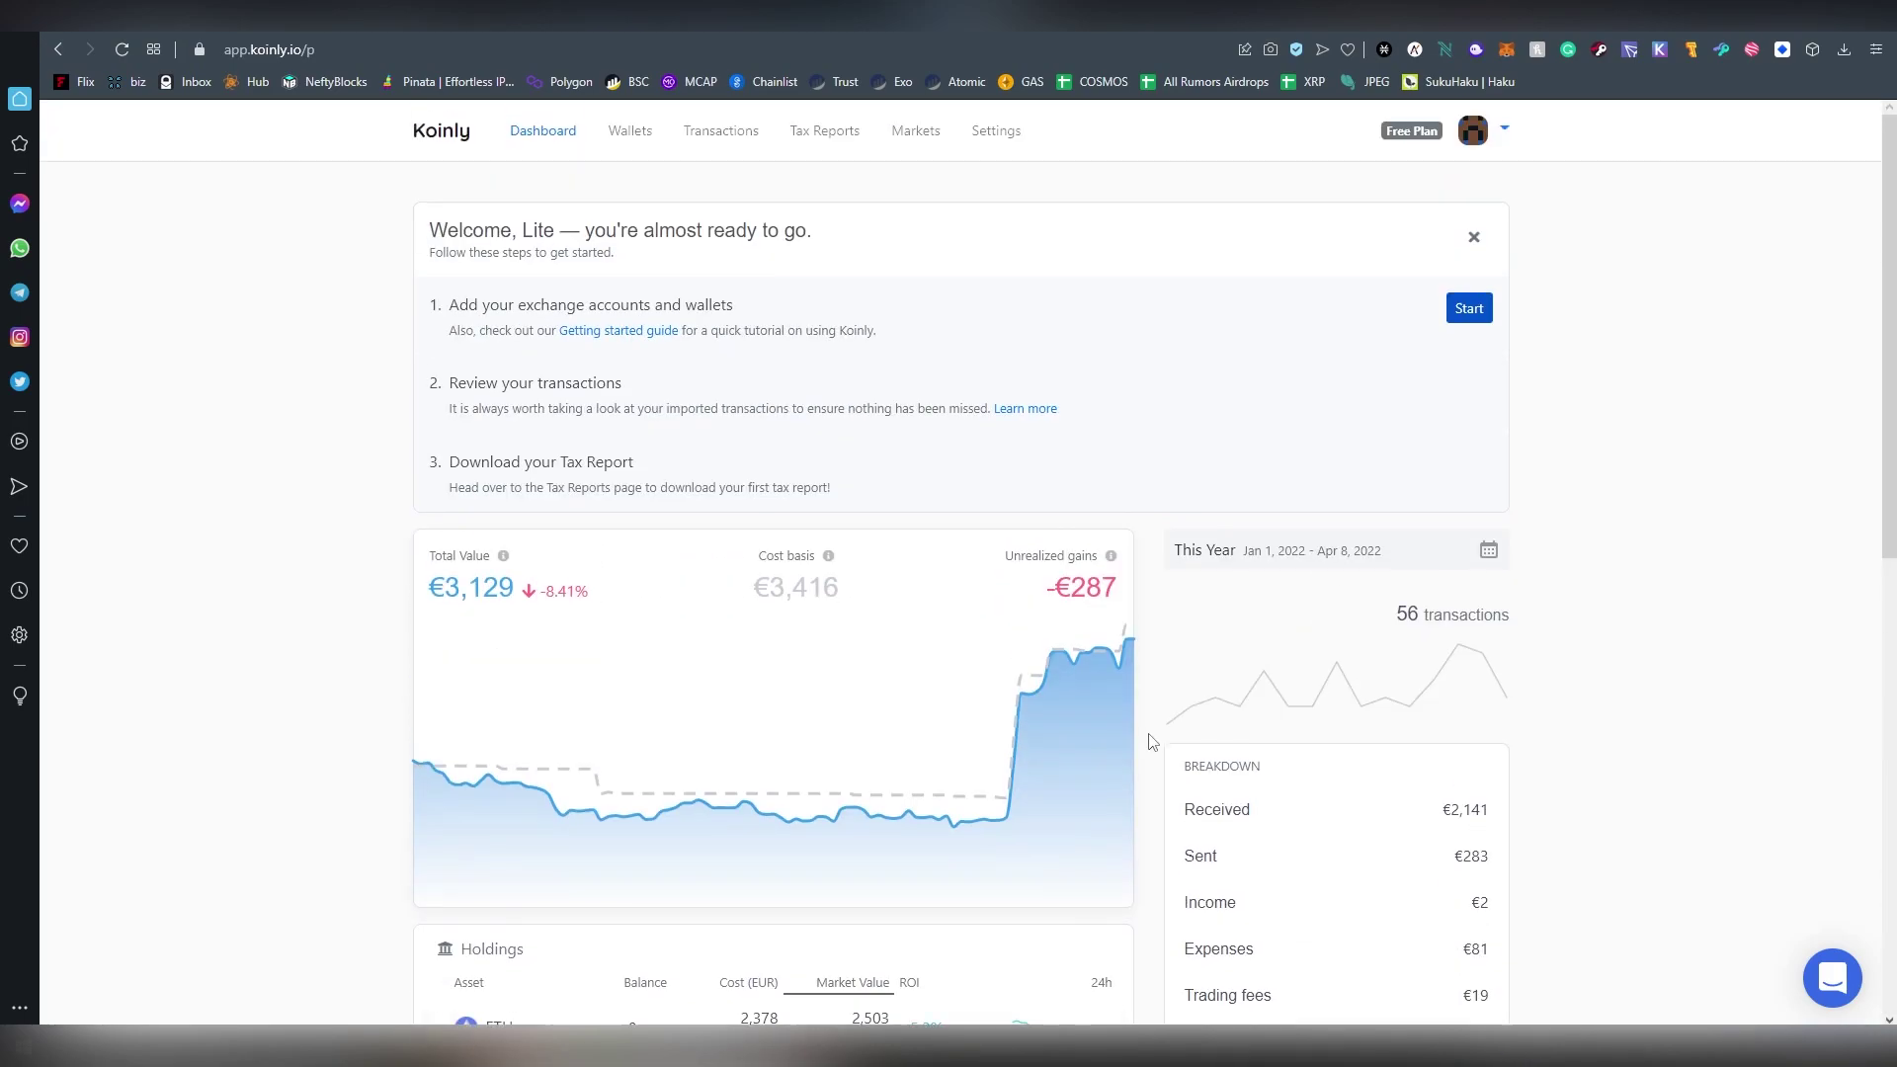
Open the 2021 tax report and examine the income and the costs and expenses in its summary
{"action": "left_click", "coordinate": [809, 138]}
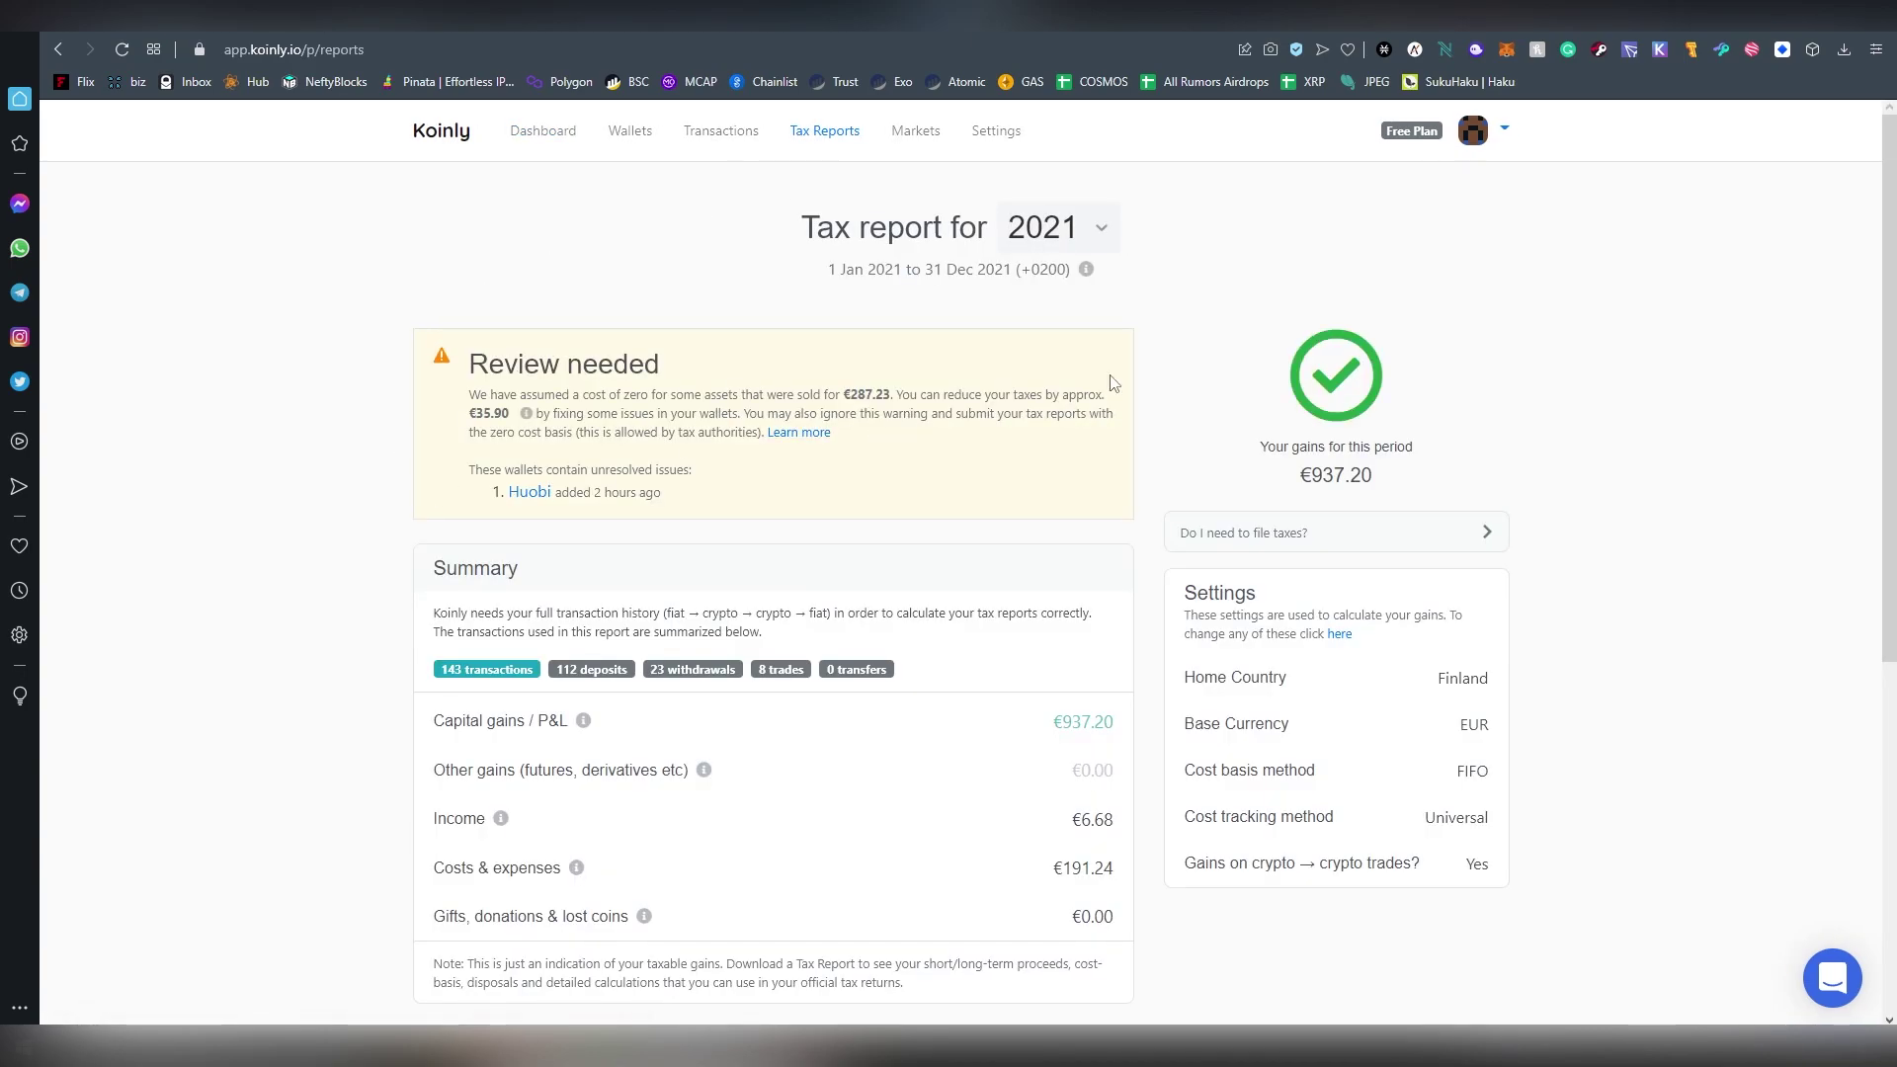
{"action": "scroll", "coordinate": [1116, 383], "scroll_direction": "down", "scroll_amount": 2}
{"action": "double_click", "coordinate": [1092, 622]}
{"action": "left_click", "coordinate": [1129, 675]}
{"action": "double_click", "coordinate": [1087, 671]}
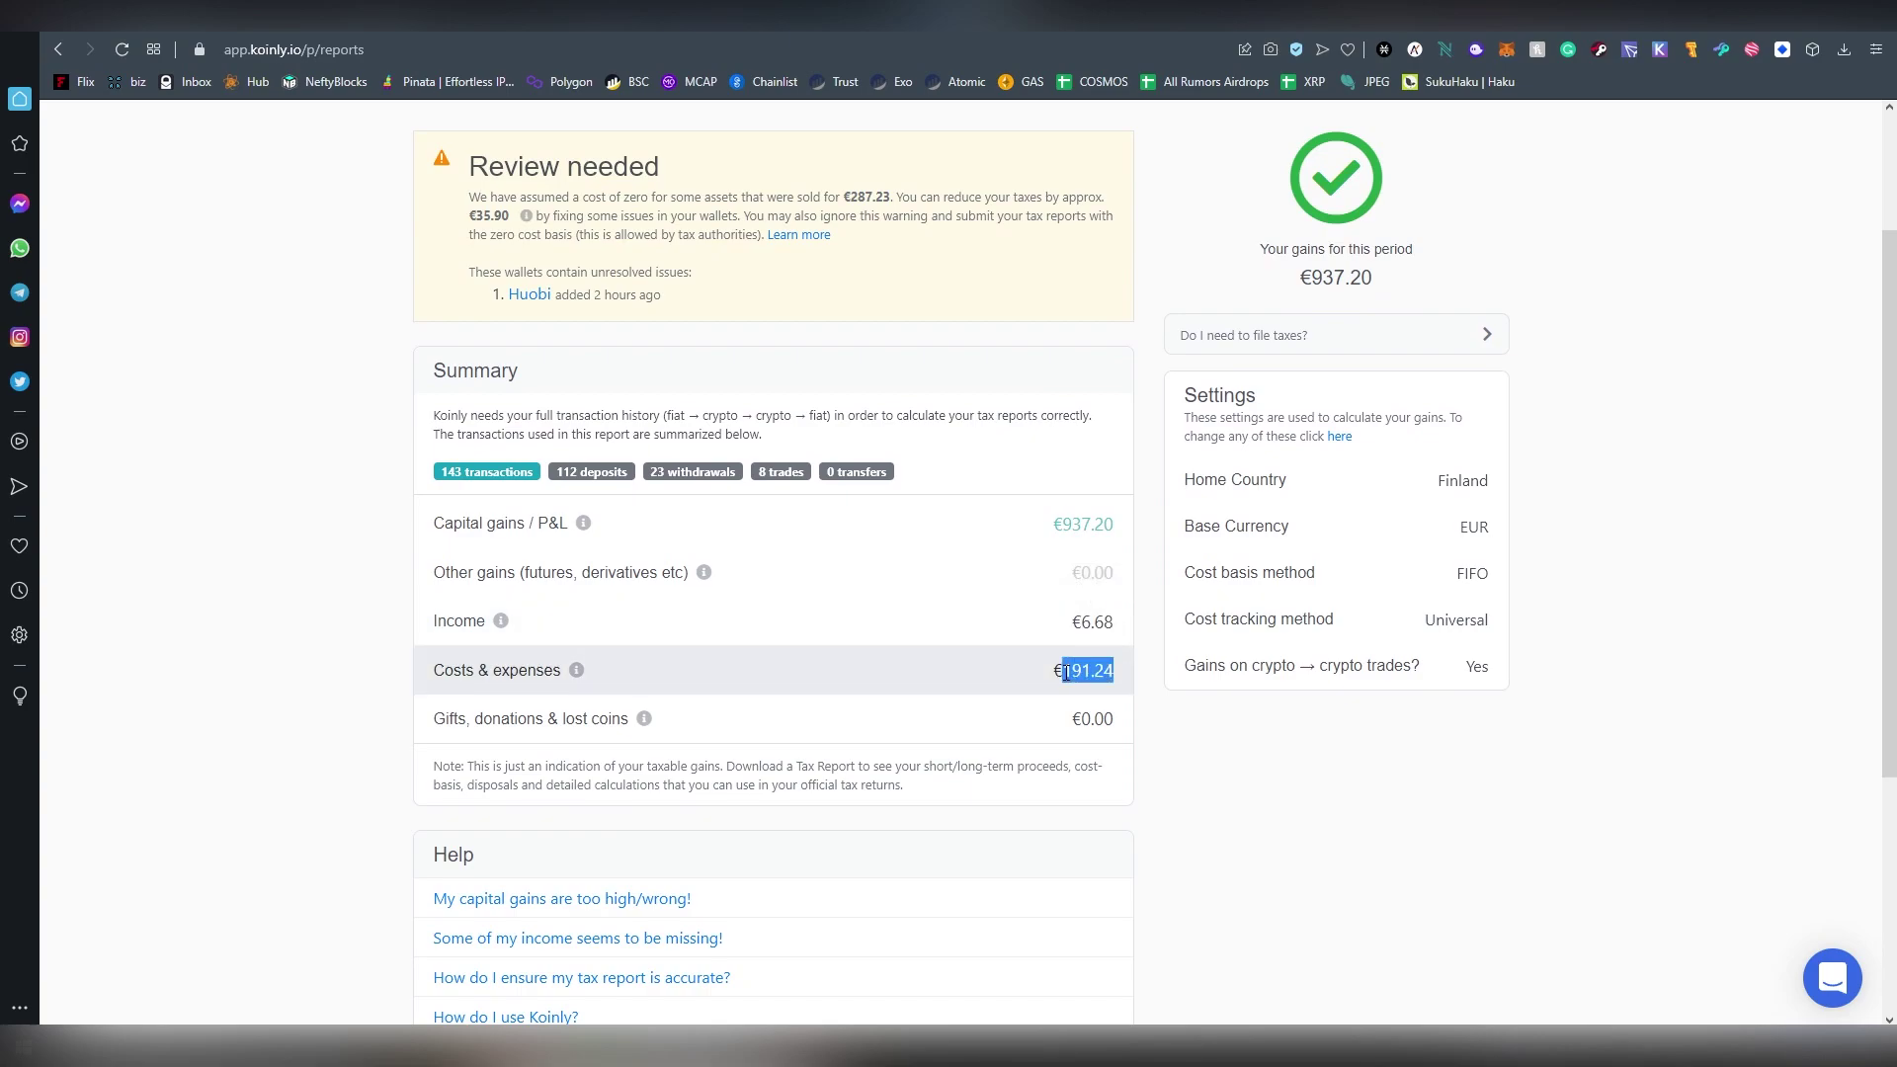
{"action": "left_click", "coordinate": [1037, 679]}
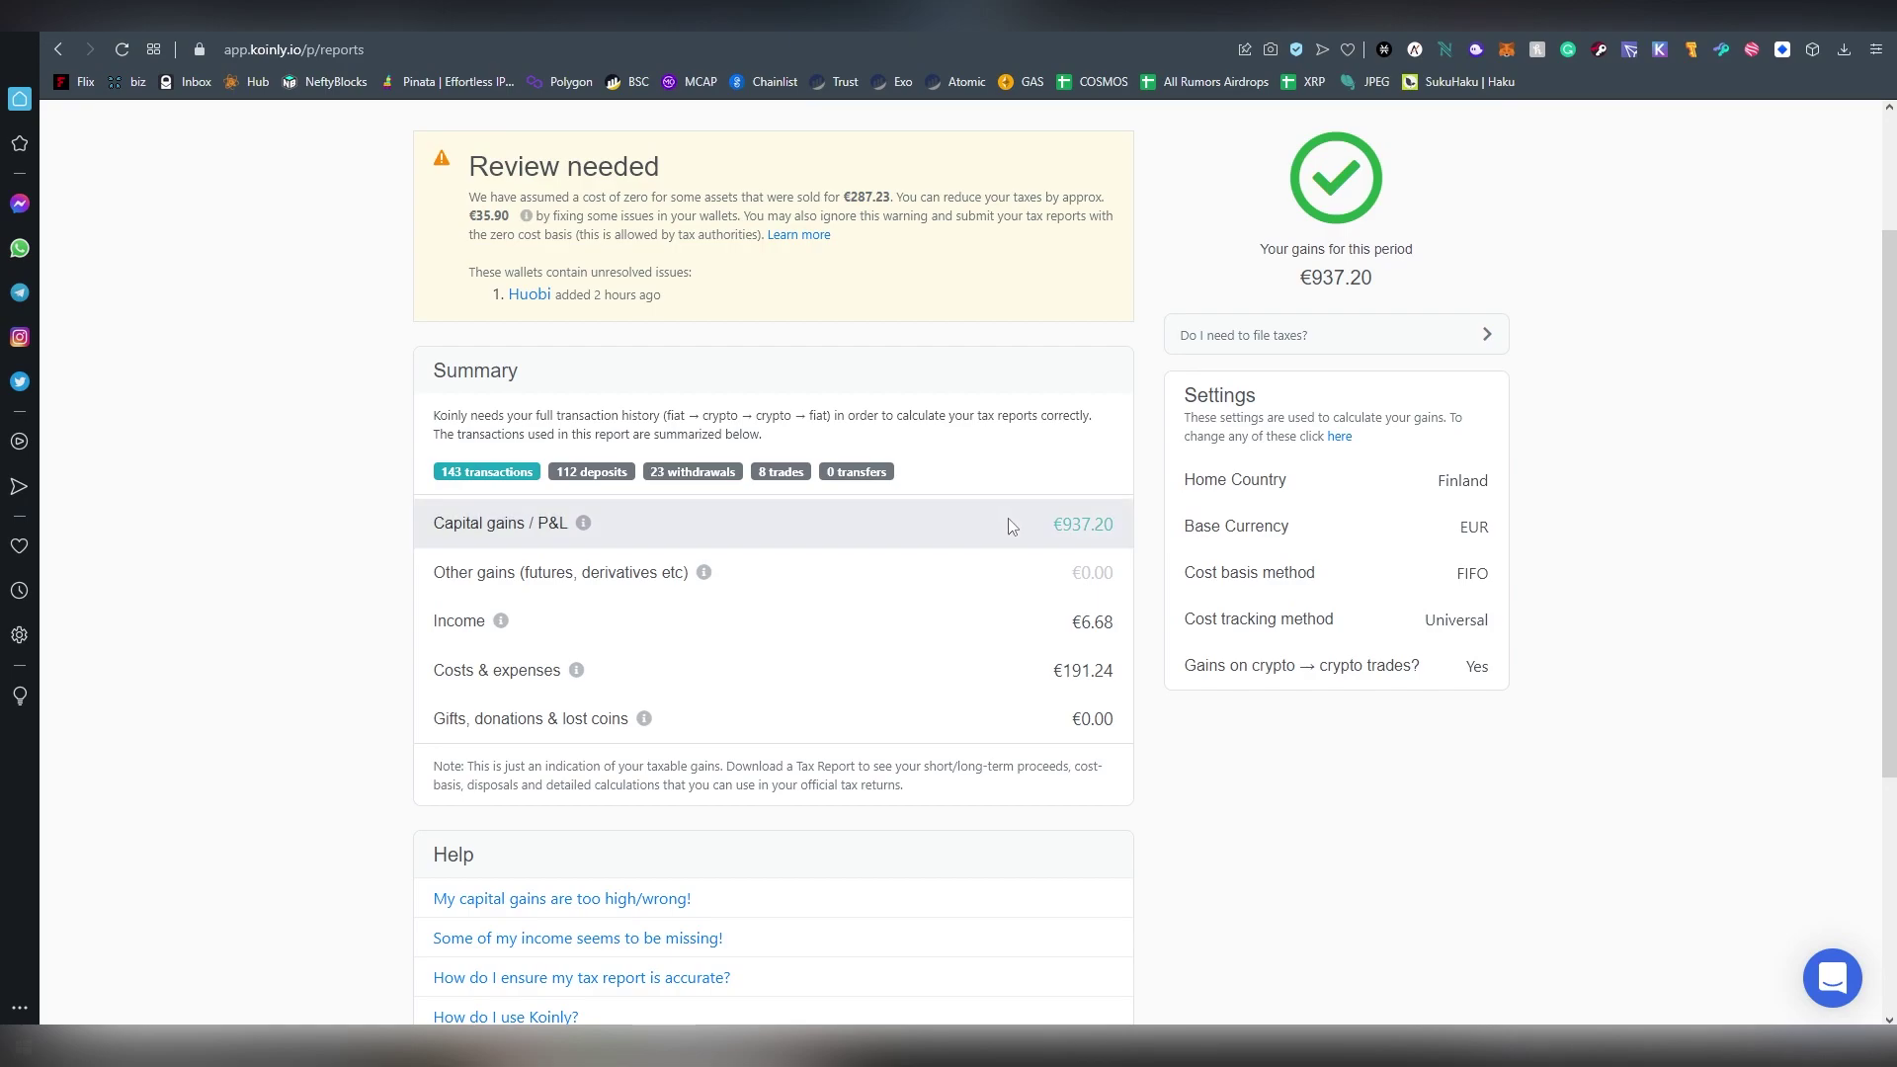
Check the summary's capital gains figure, and view the deposits used in the 2021 report before returning to the report
{"action": "left_click_drag", "start_coordinate": [1006, 523], "coordinate": [1178, 526]}
{"action": "left_click", "coordinate": [1185, 526]}
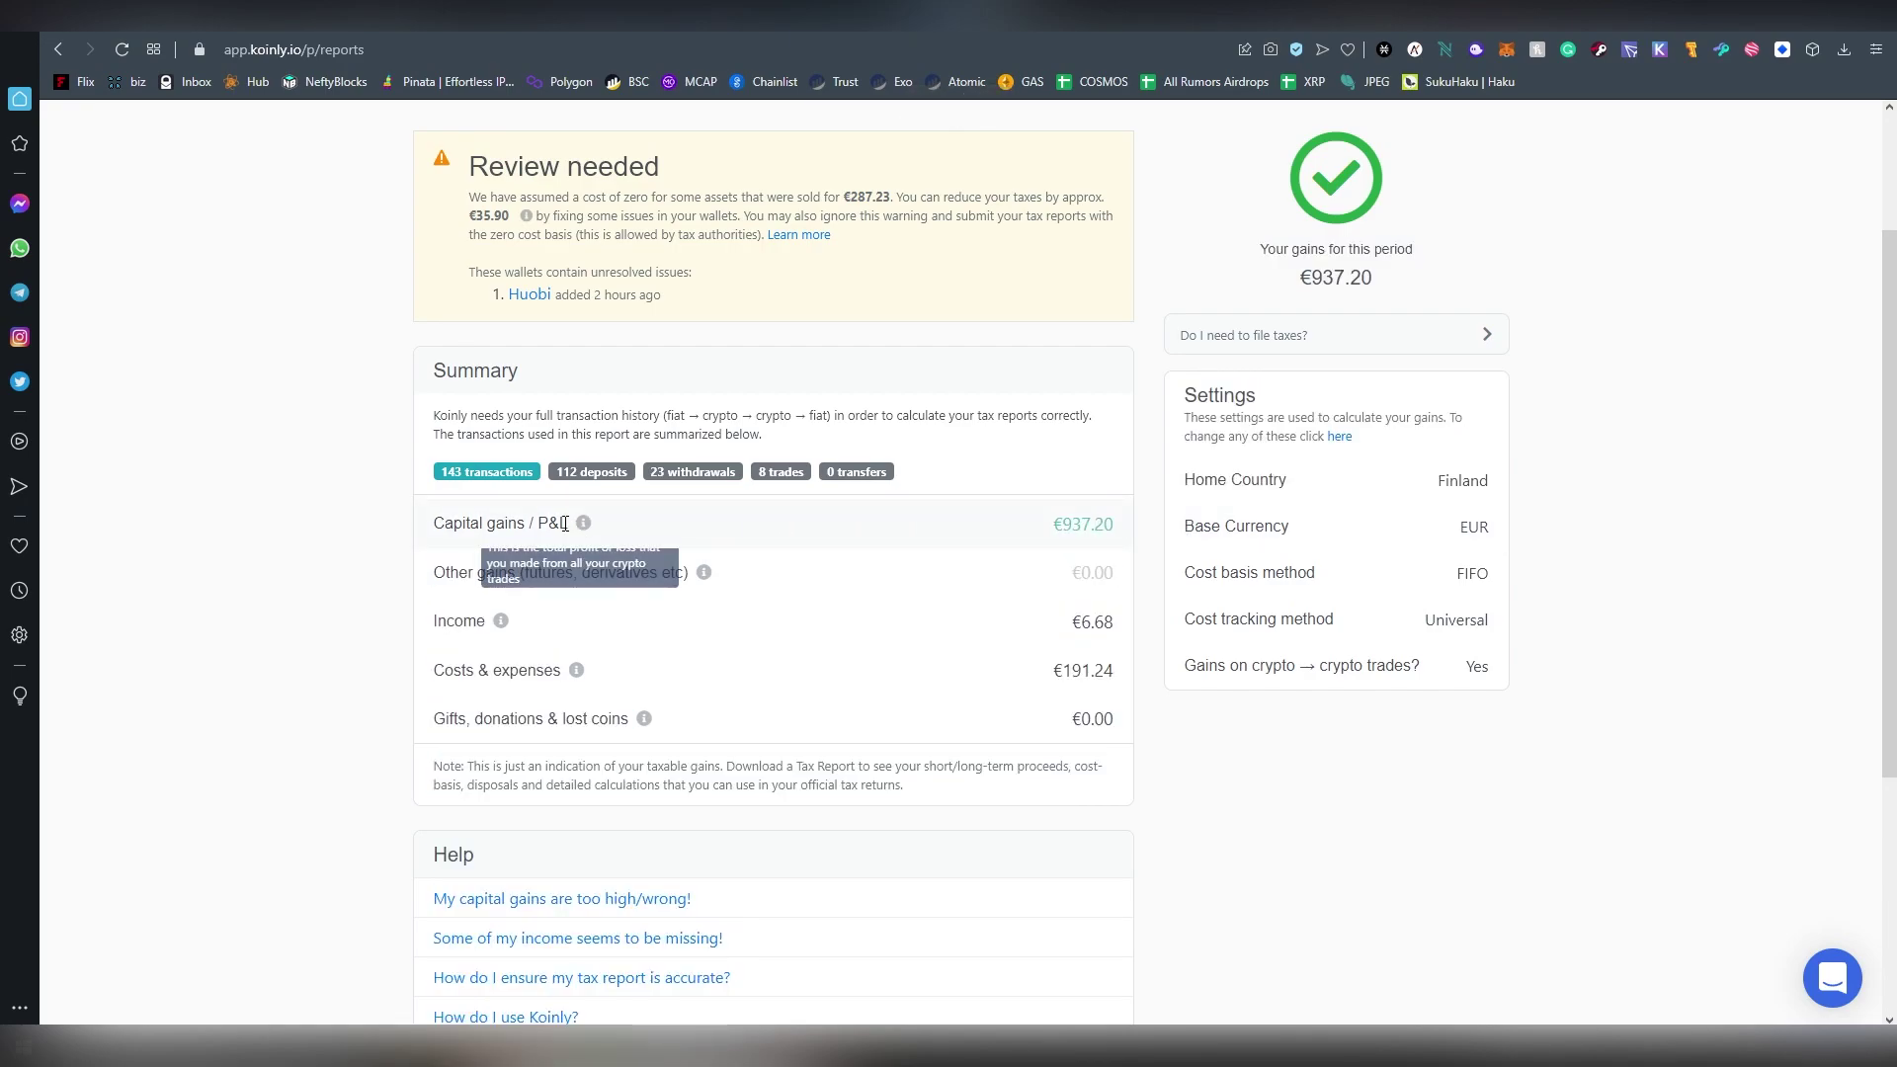
{"action": "left_click", "coordinate": [593, 473]}
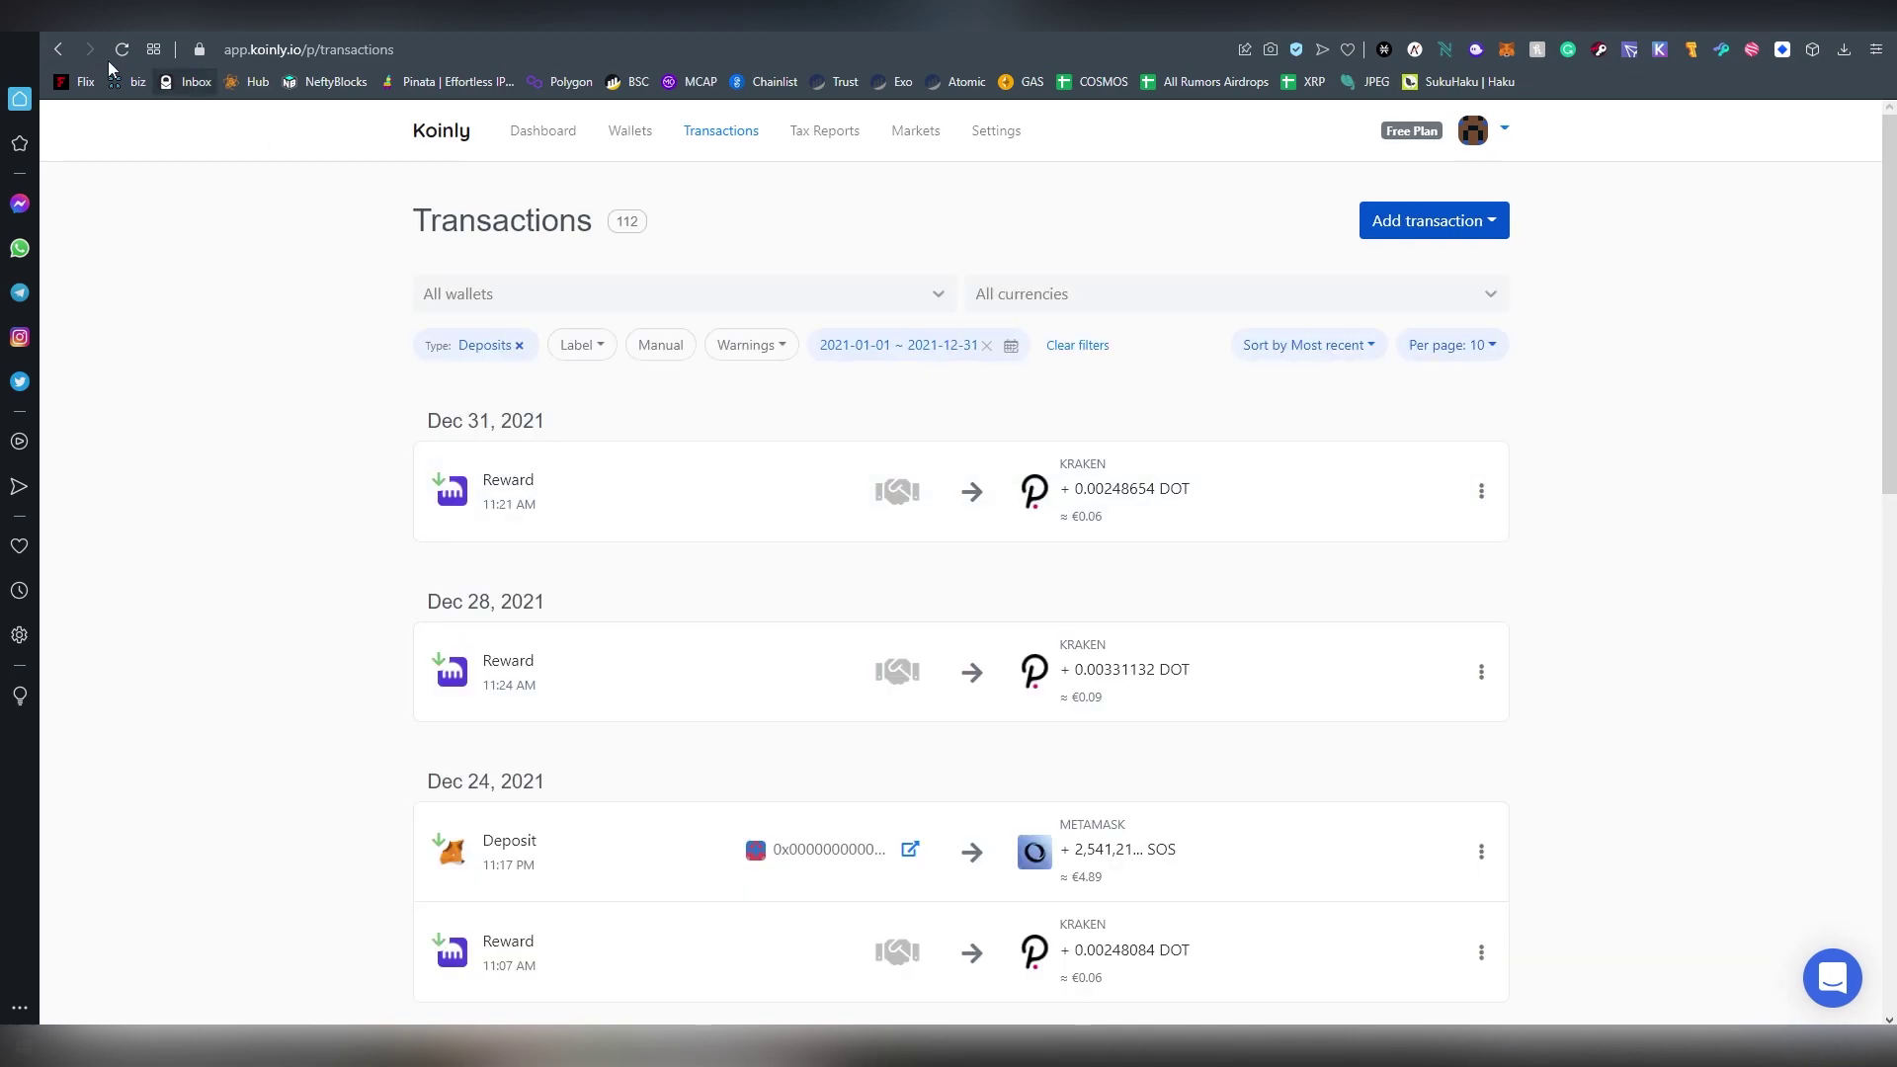
{"action": "left_click", "coordinate": [60, 53]}
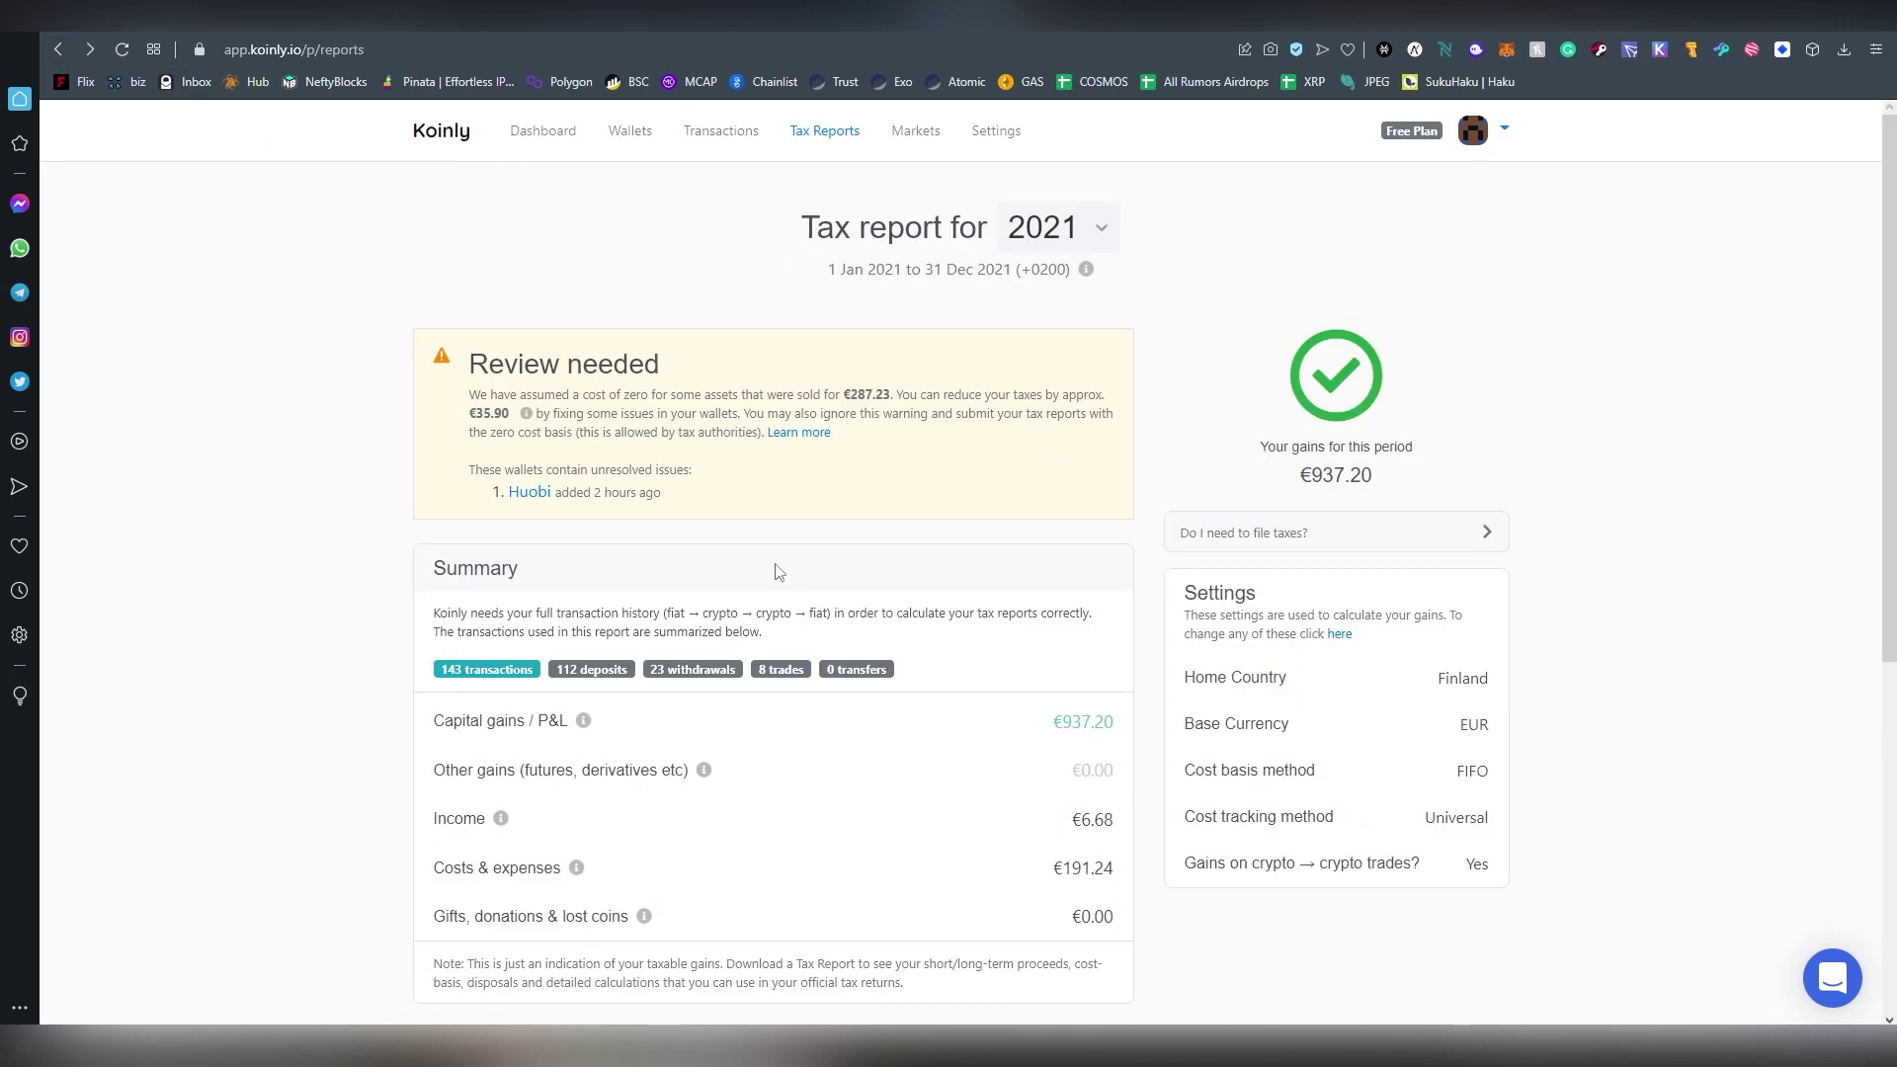
Look through the report types offered for download, from Lomake 9 to Transaction History, without choosing one
{"action": "scroll", "coordinate": [1245, 548], "scroll_direction": "down", "scroll_amount": 5}
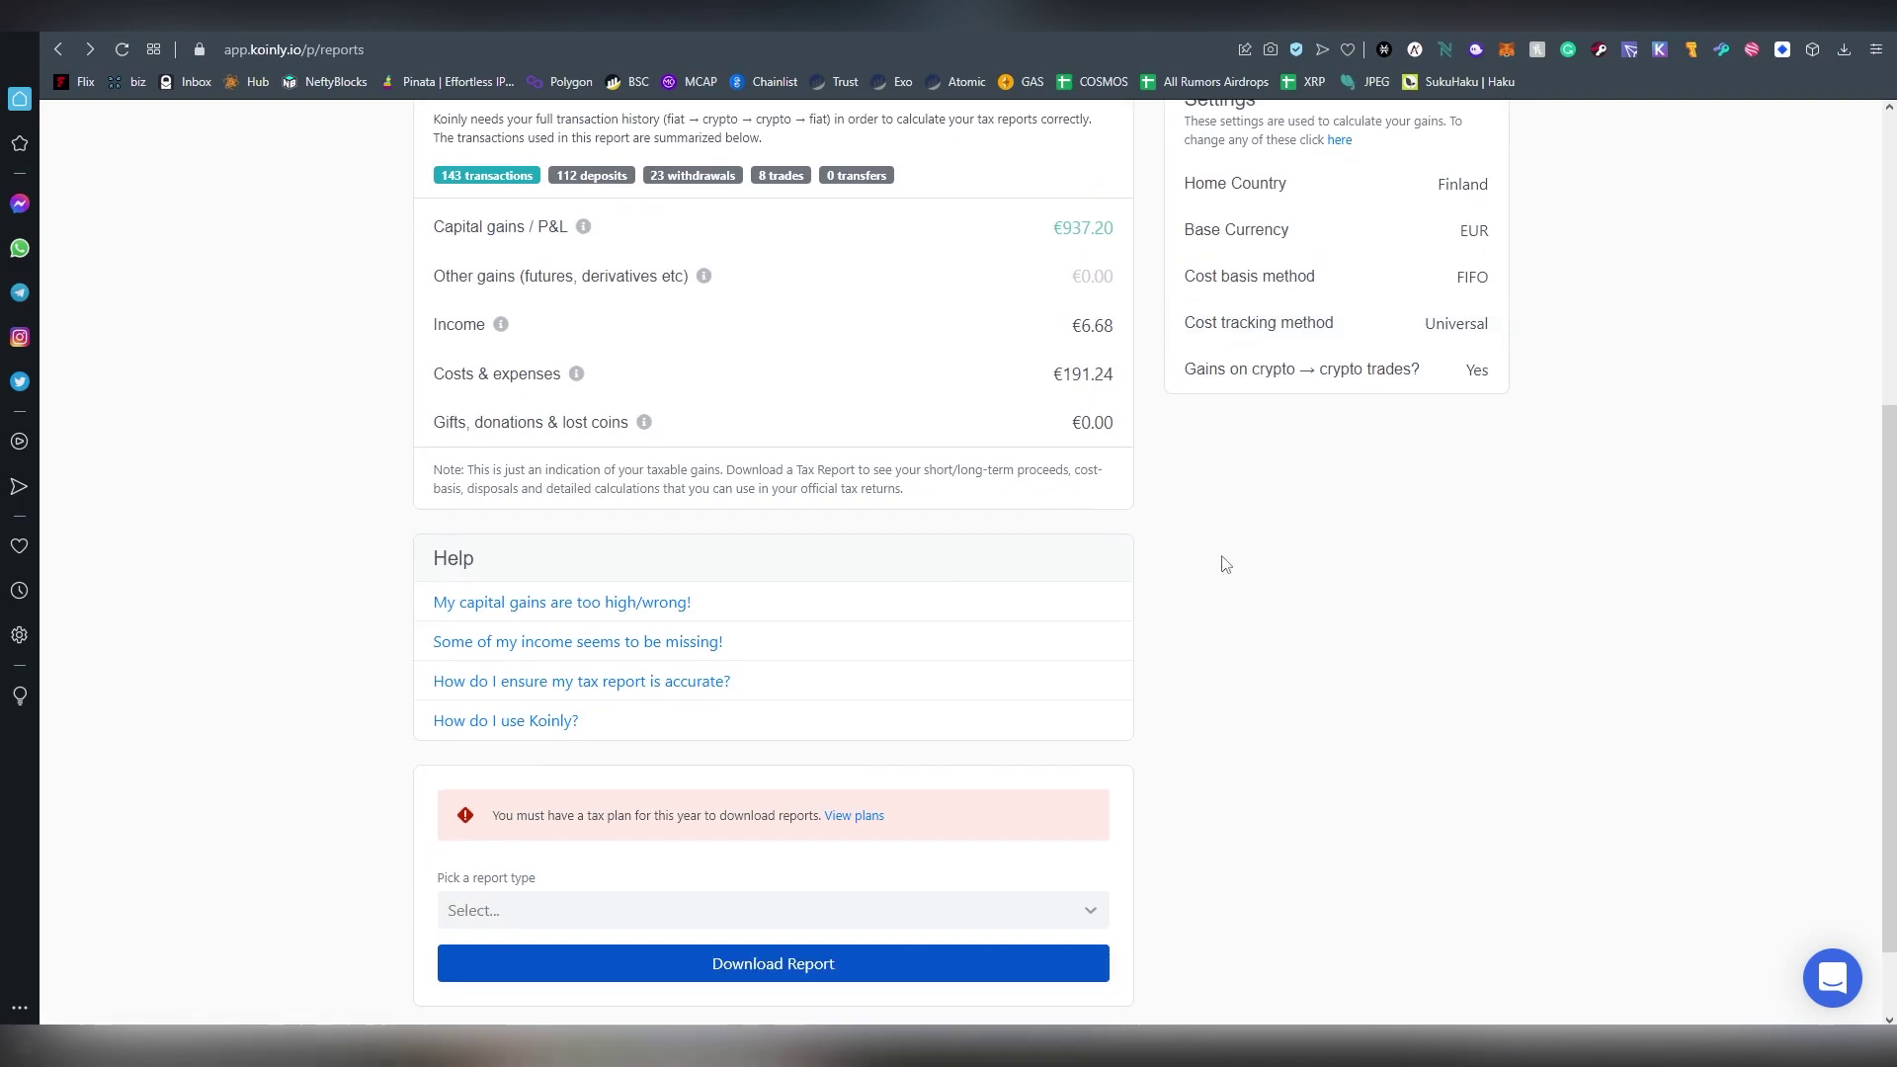
{"action": "left_click", "coordinate": [855, 805]}
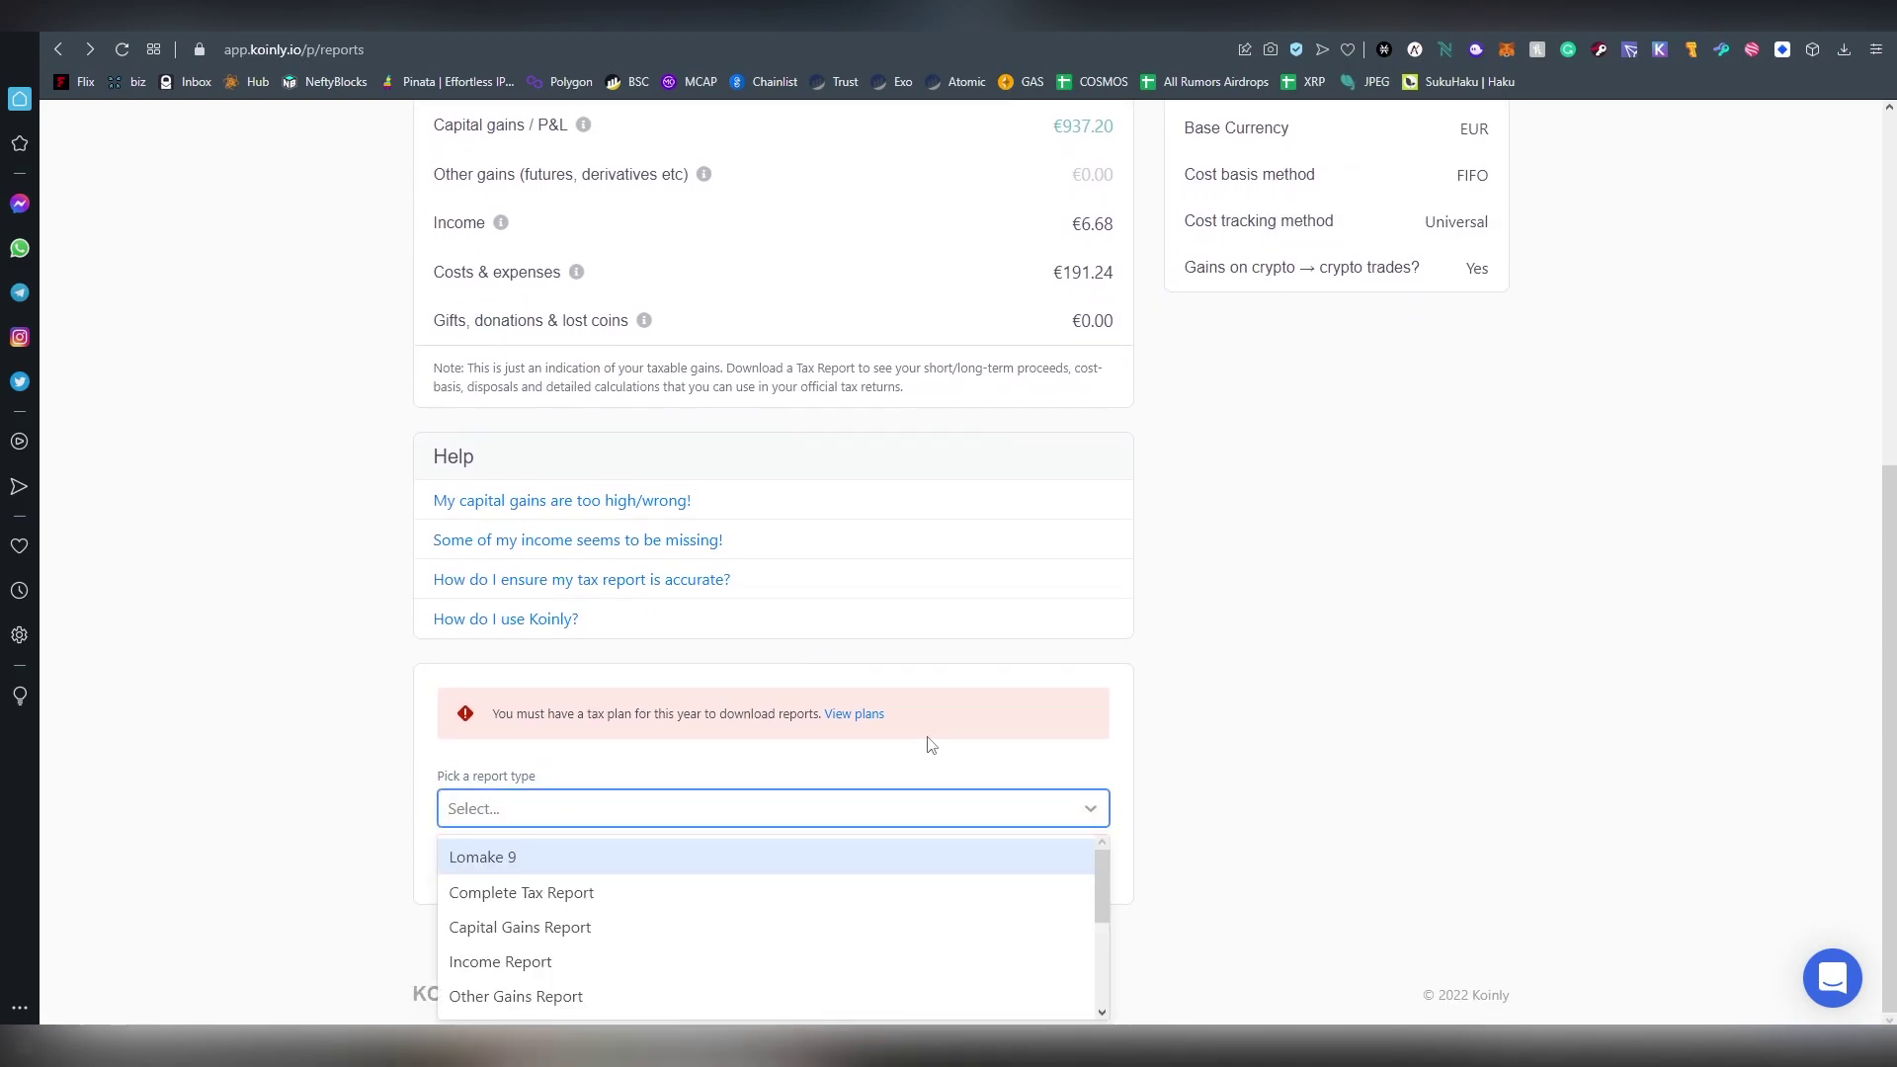
{"action": "scroll", "coordinate": [654, 993], "scroll_direction": "down", "scroll_amount": 3}
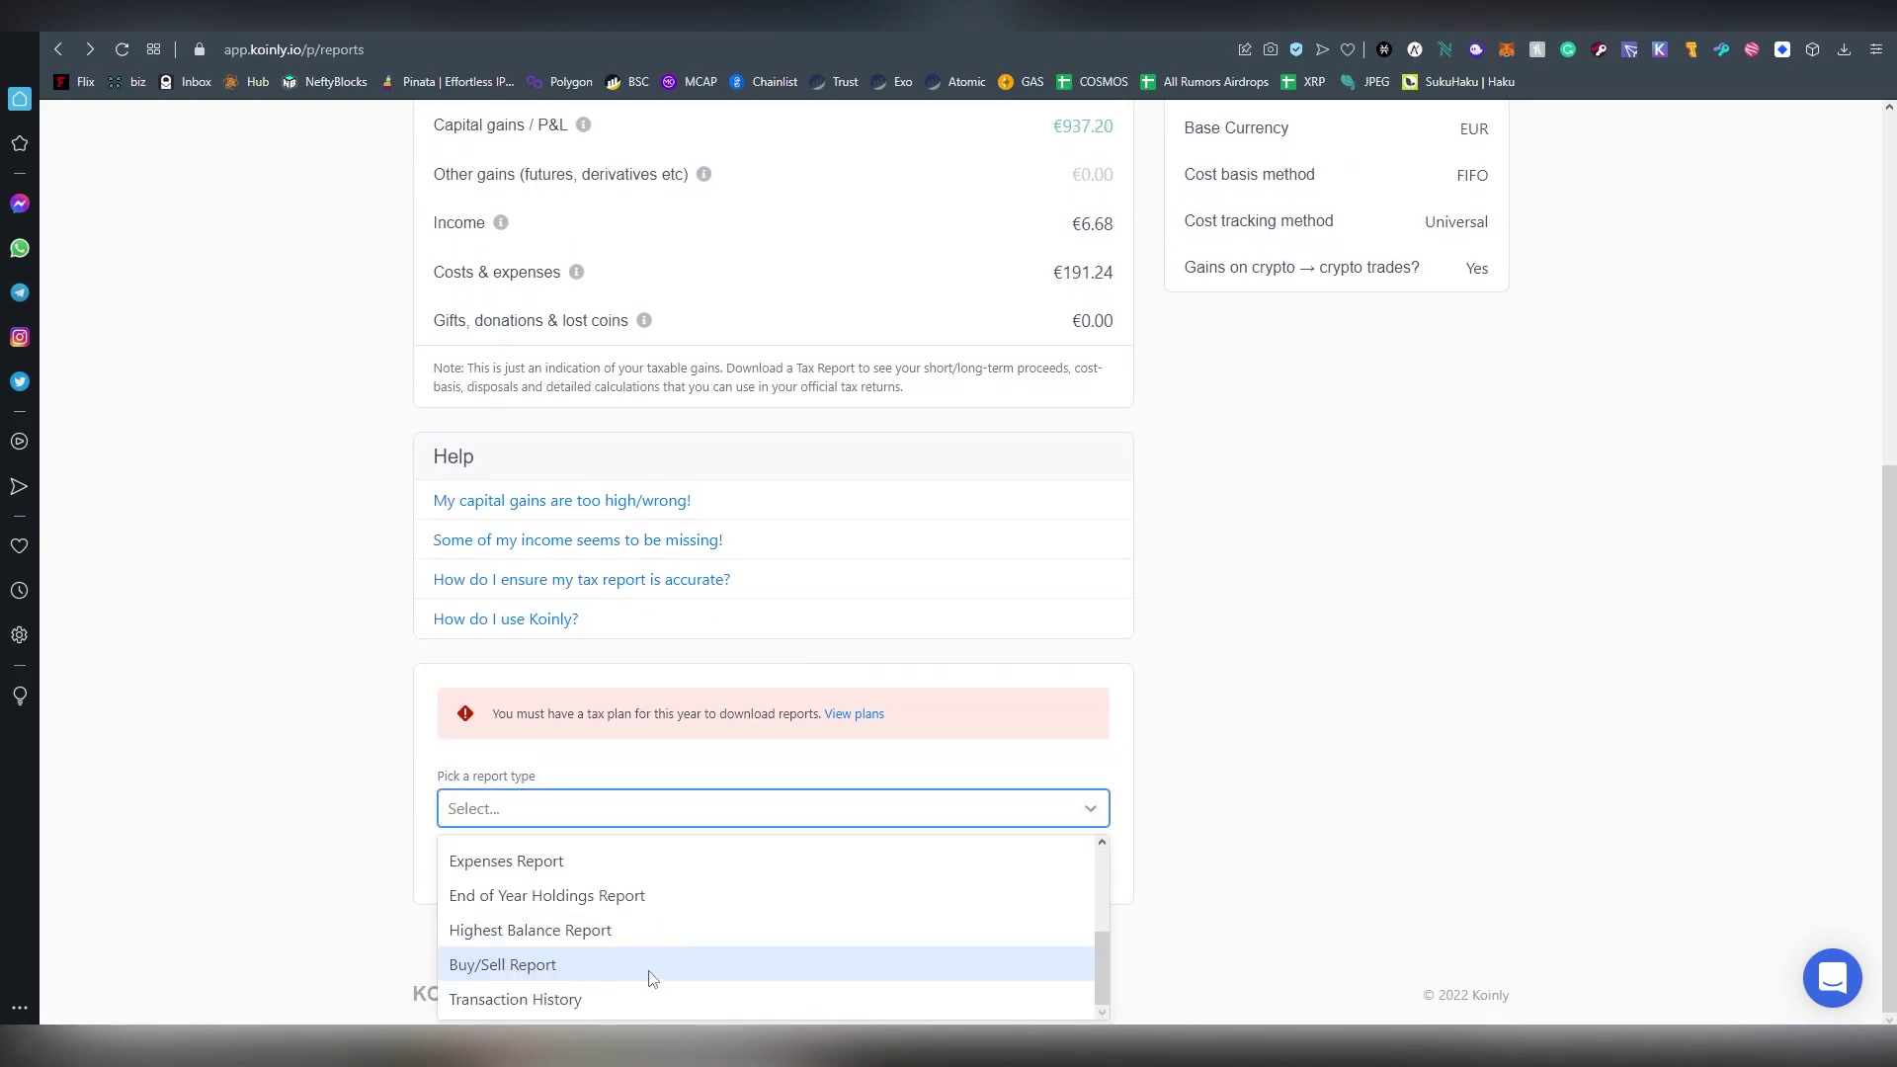
{"action": "scroll", "coordinate": [652, 985], "scroll_direction": "up", "scroll_amount": 5}
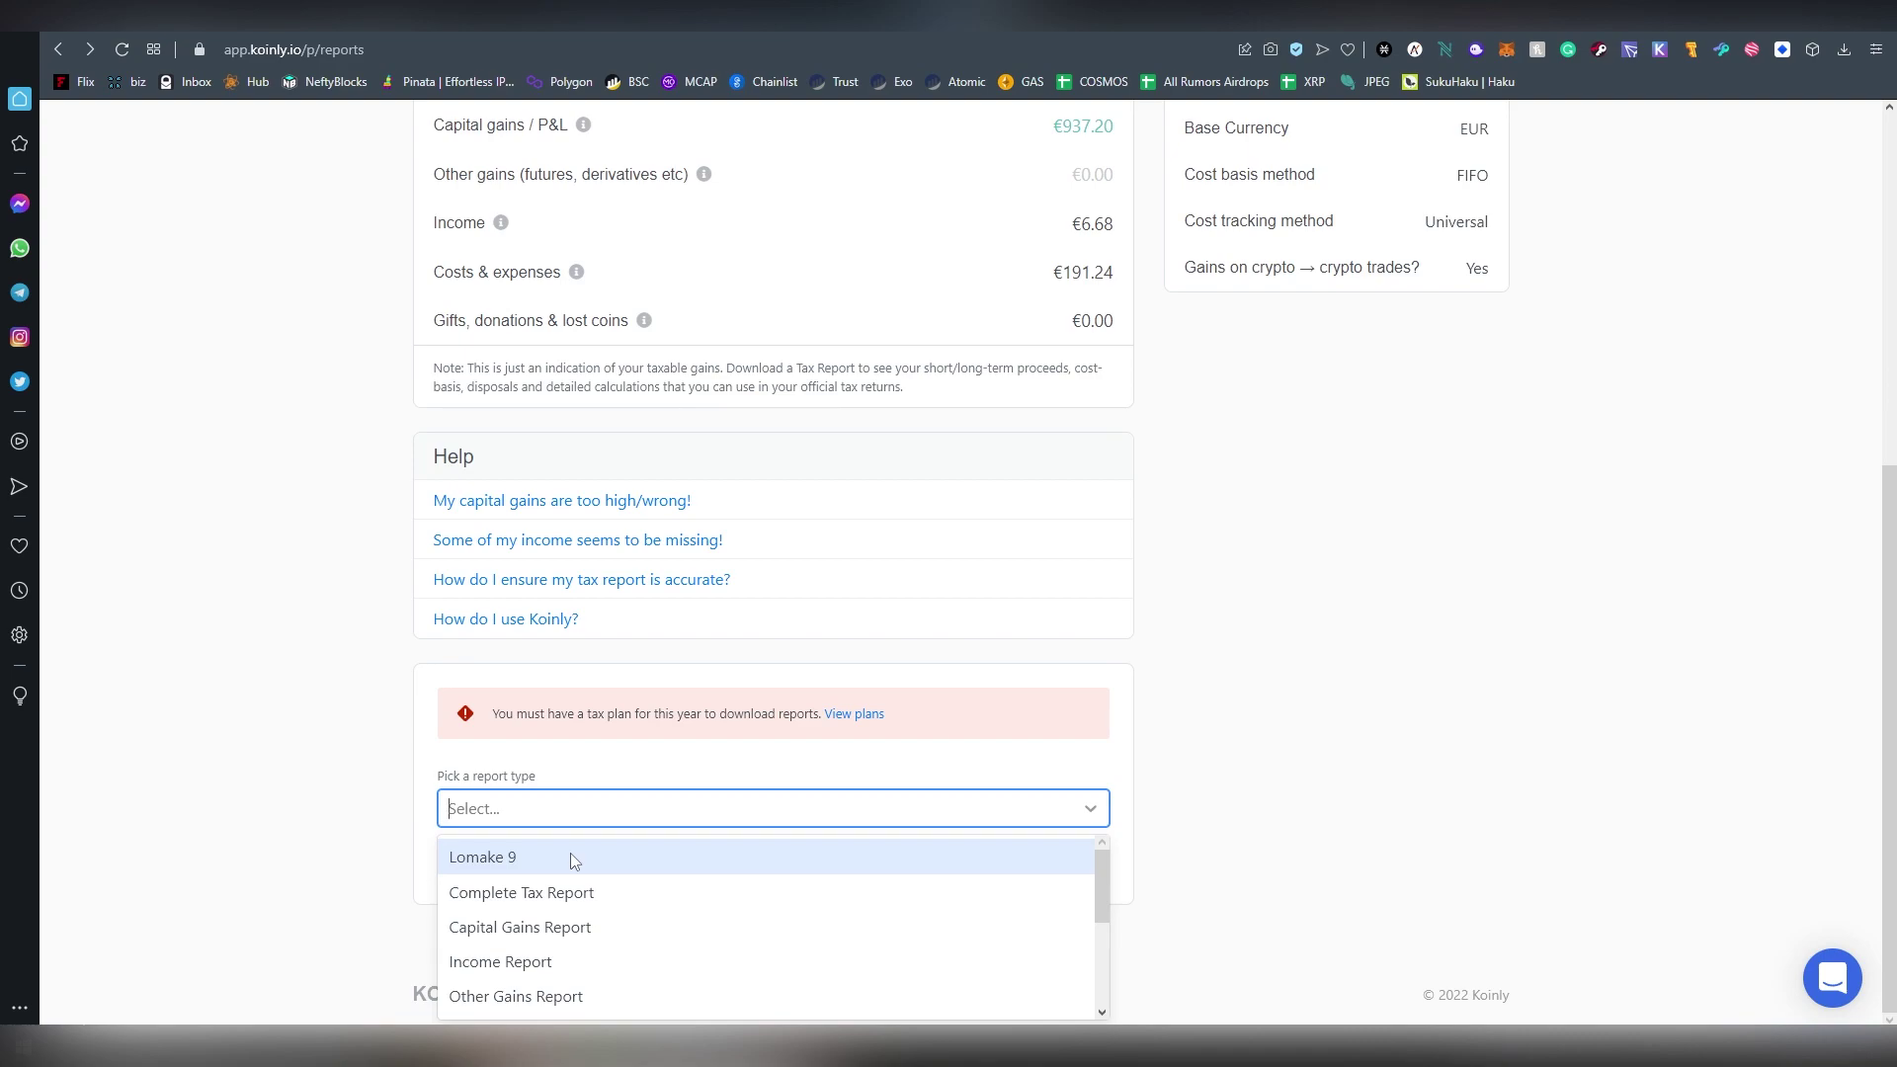
{"action": "scroll", "coordinate": [603, 864], "scroll_direction": "down", "scroll_amount": 5}
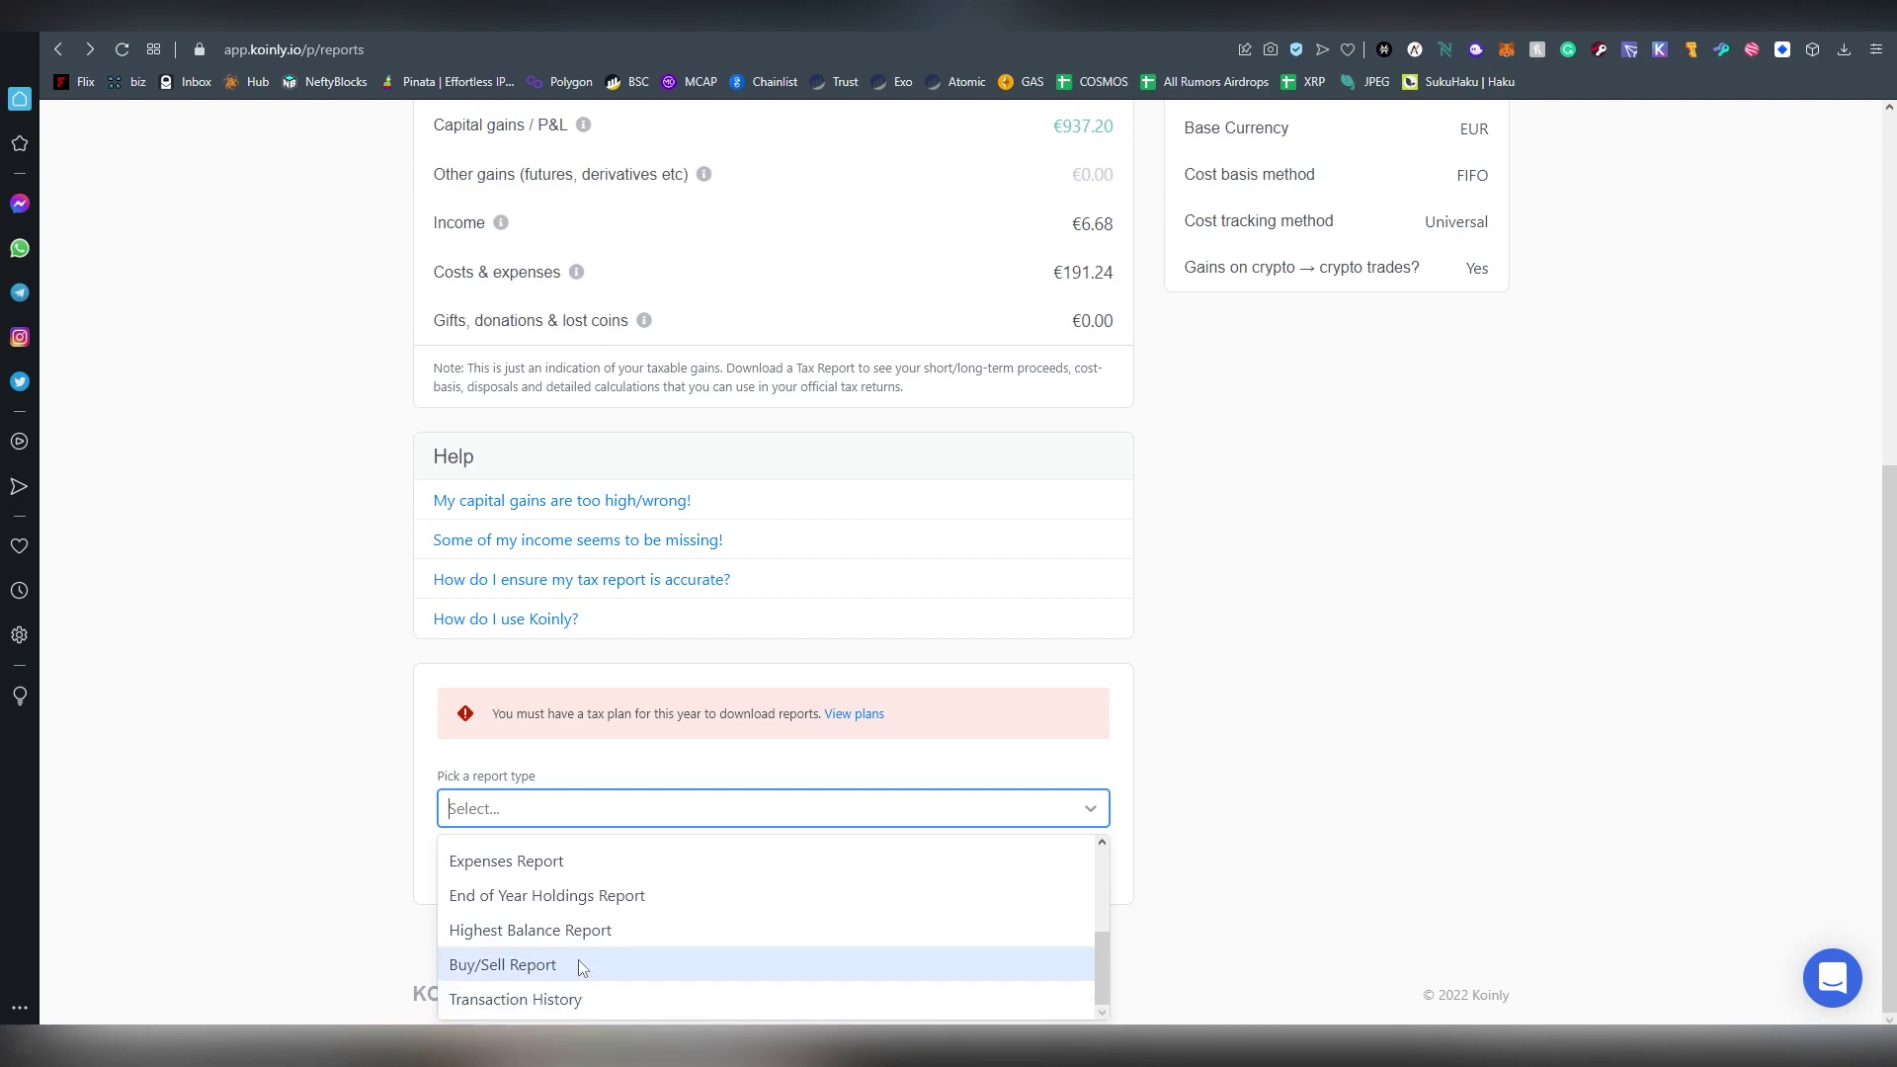
{"action": "scroll", "coordinate": [632, 963], "scroll_direction": "up", "scroll_amount": 1}
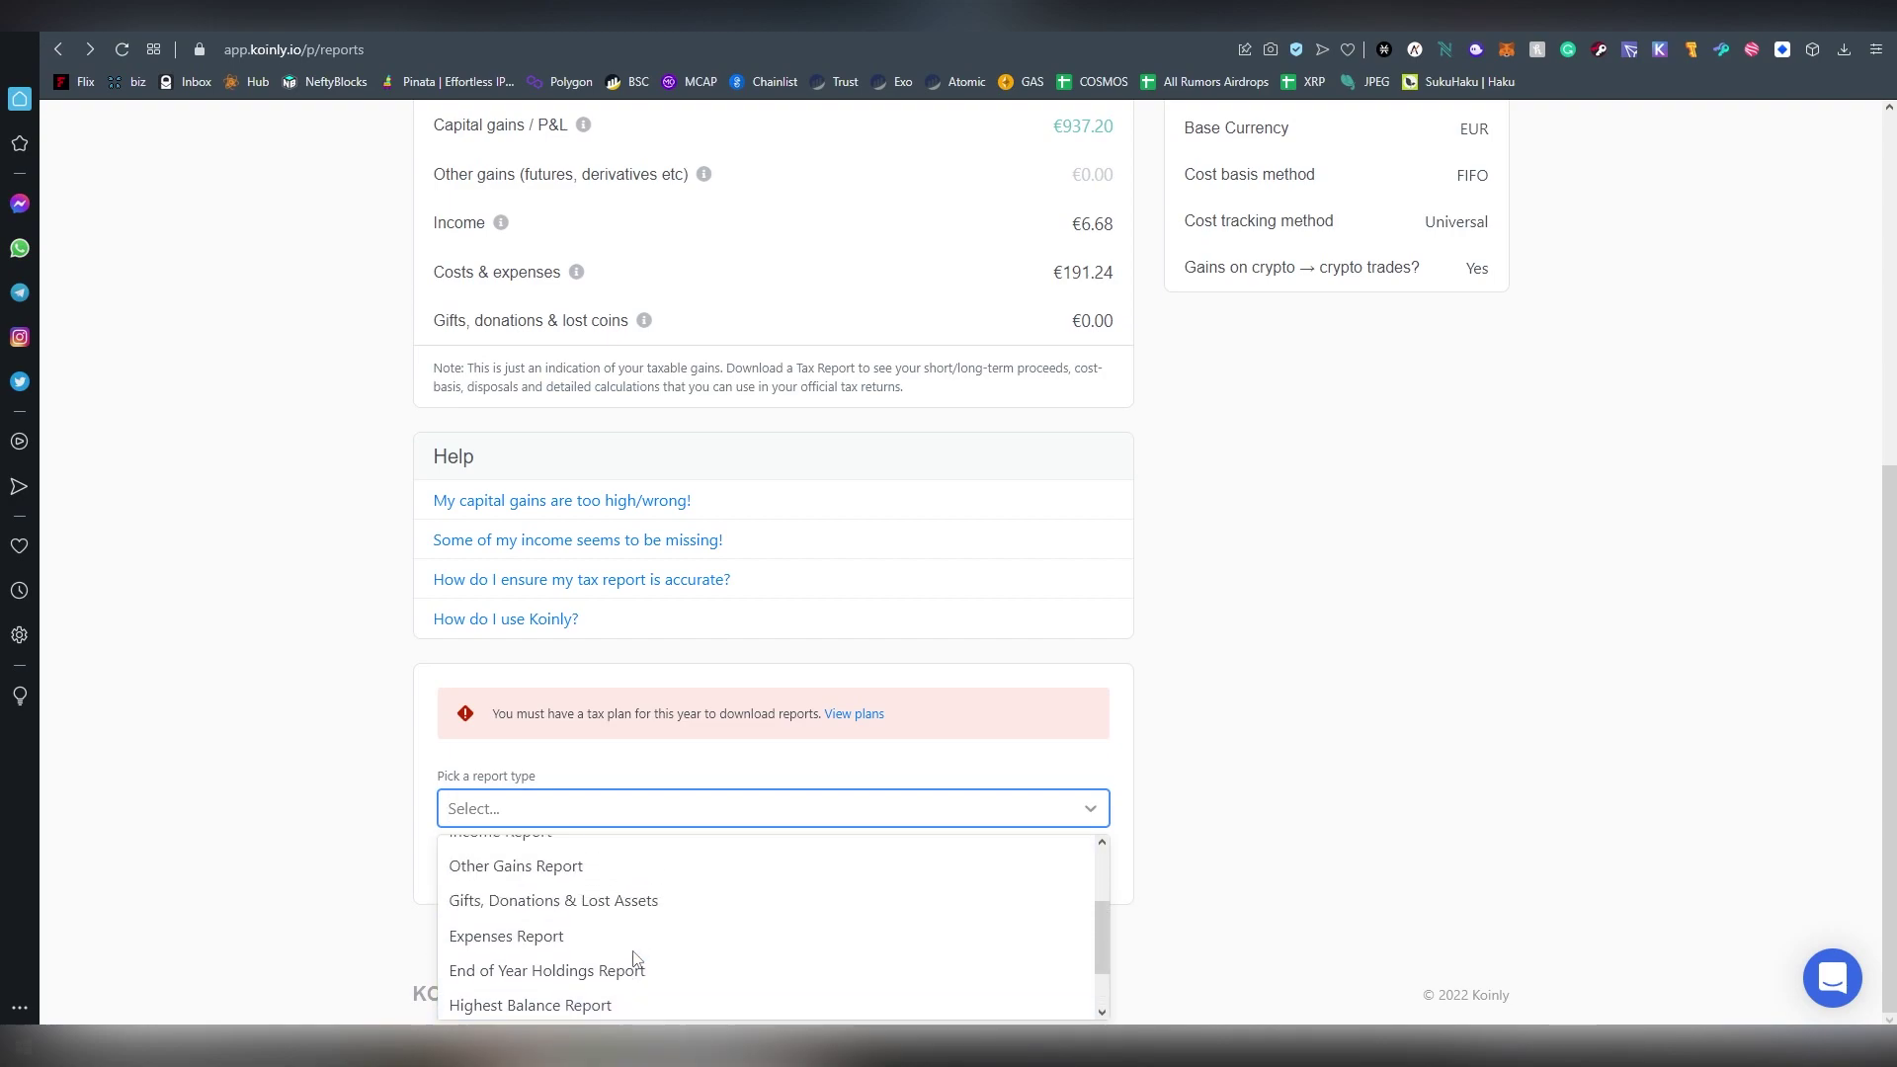
{"action": "scroll", "coordinate": [635, 959], "scroll_direction": "up", "scroll_amount": 3}
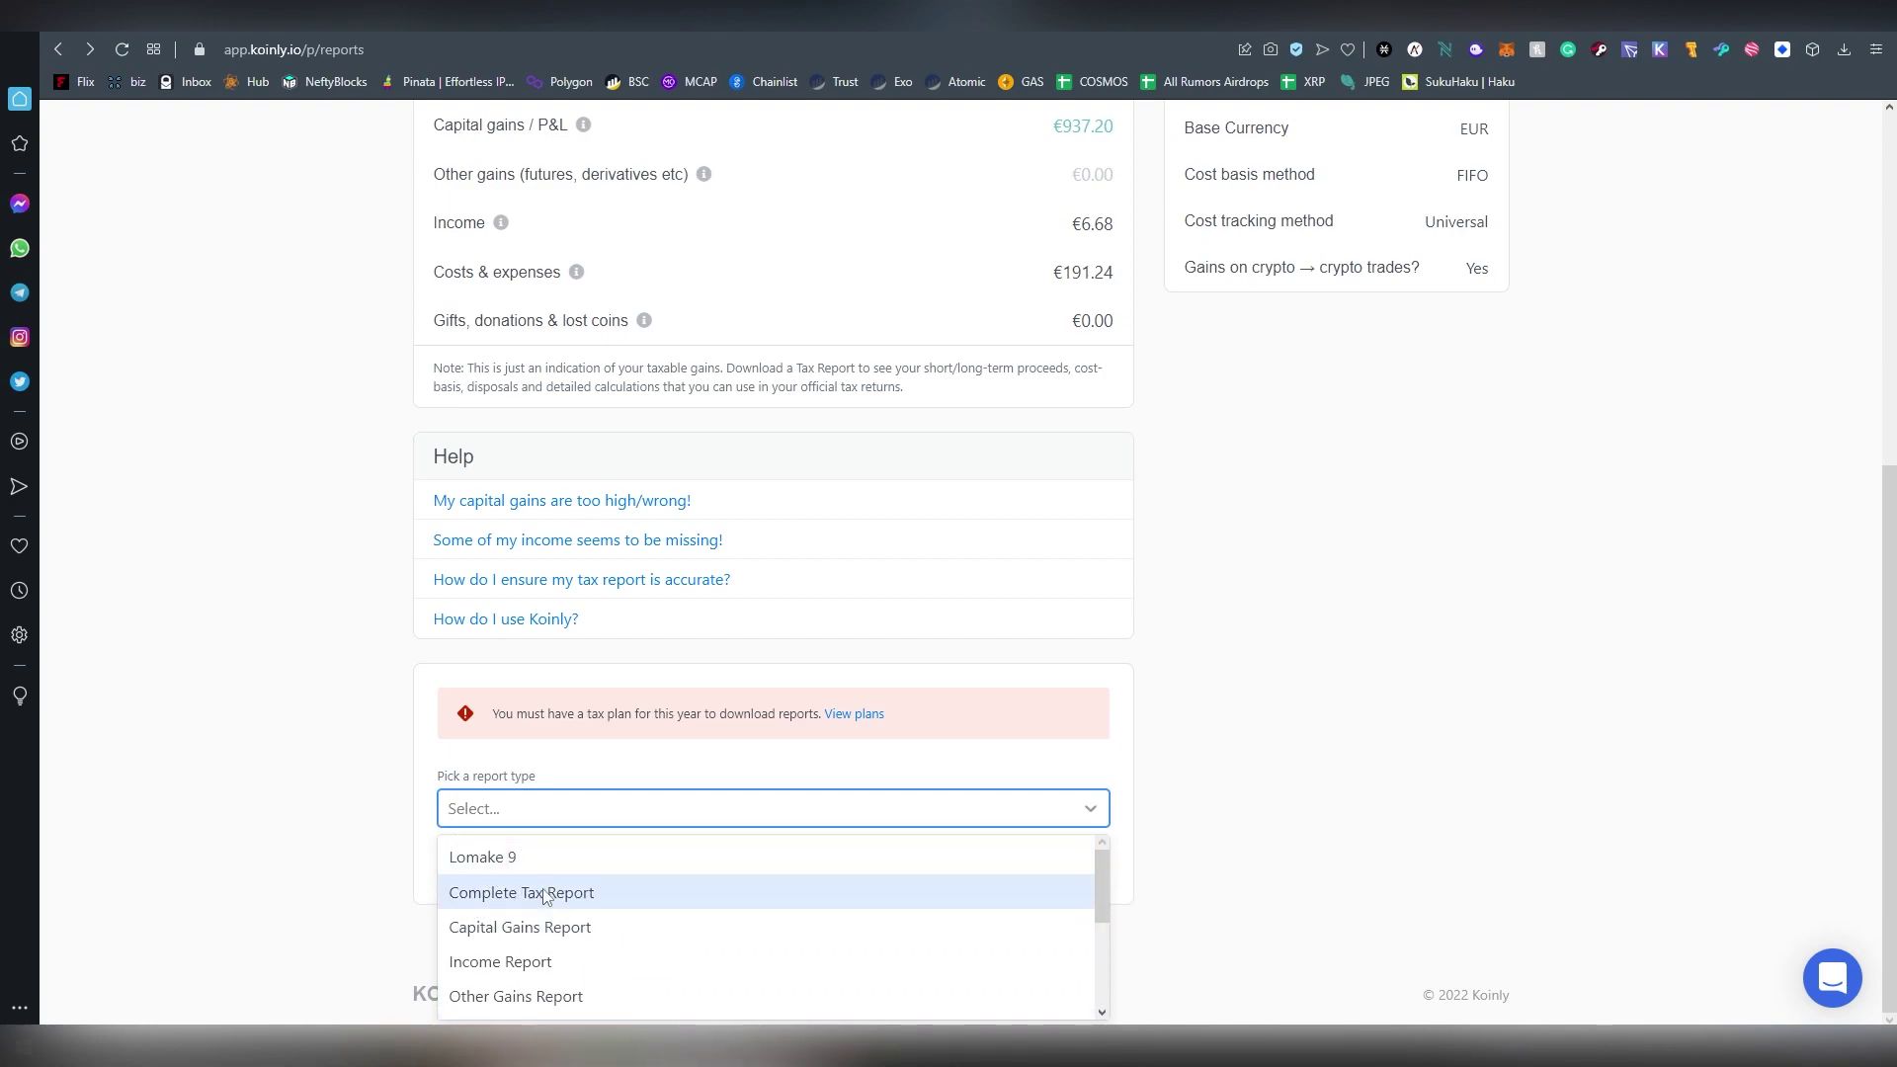
{"action": "left_click", "coordinate": [307, 791]}
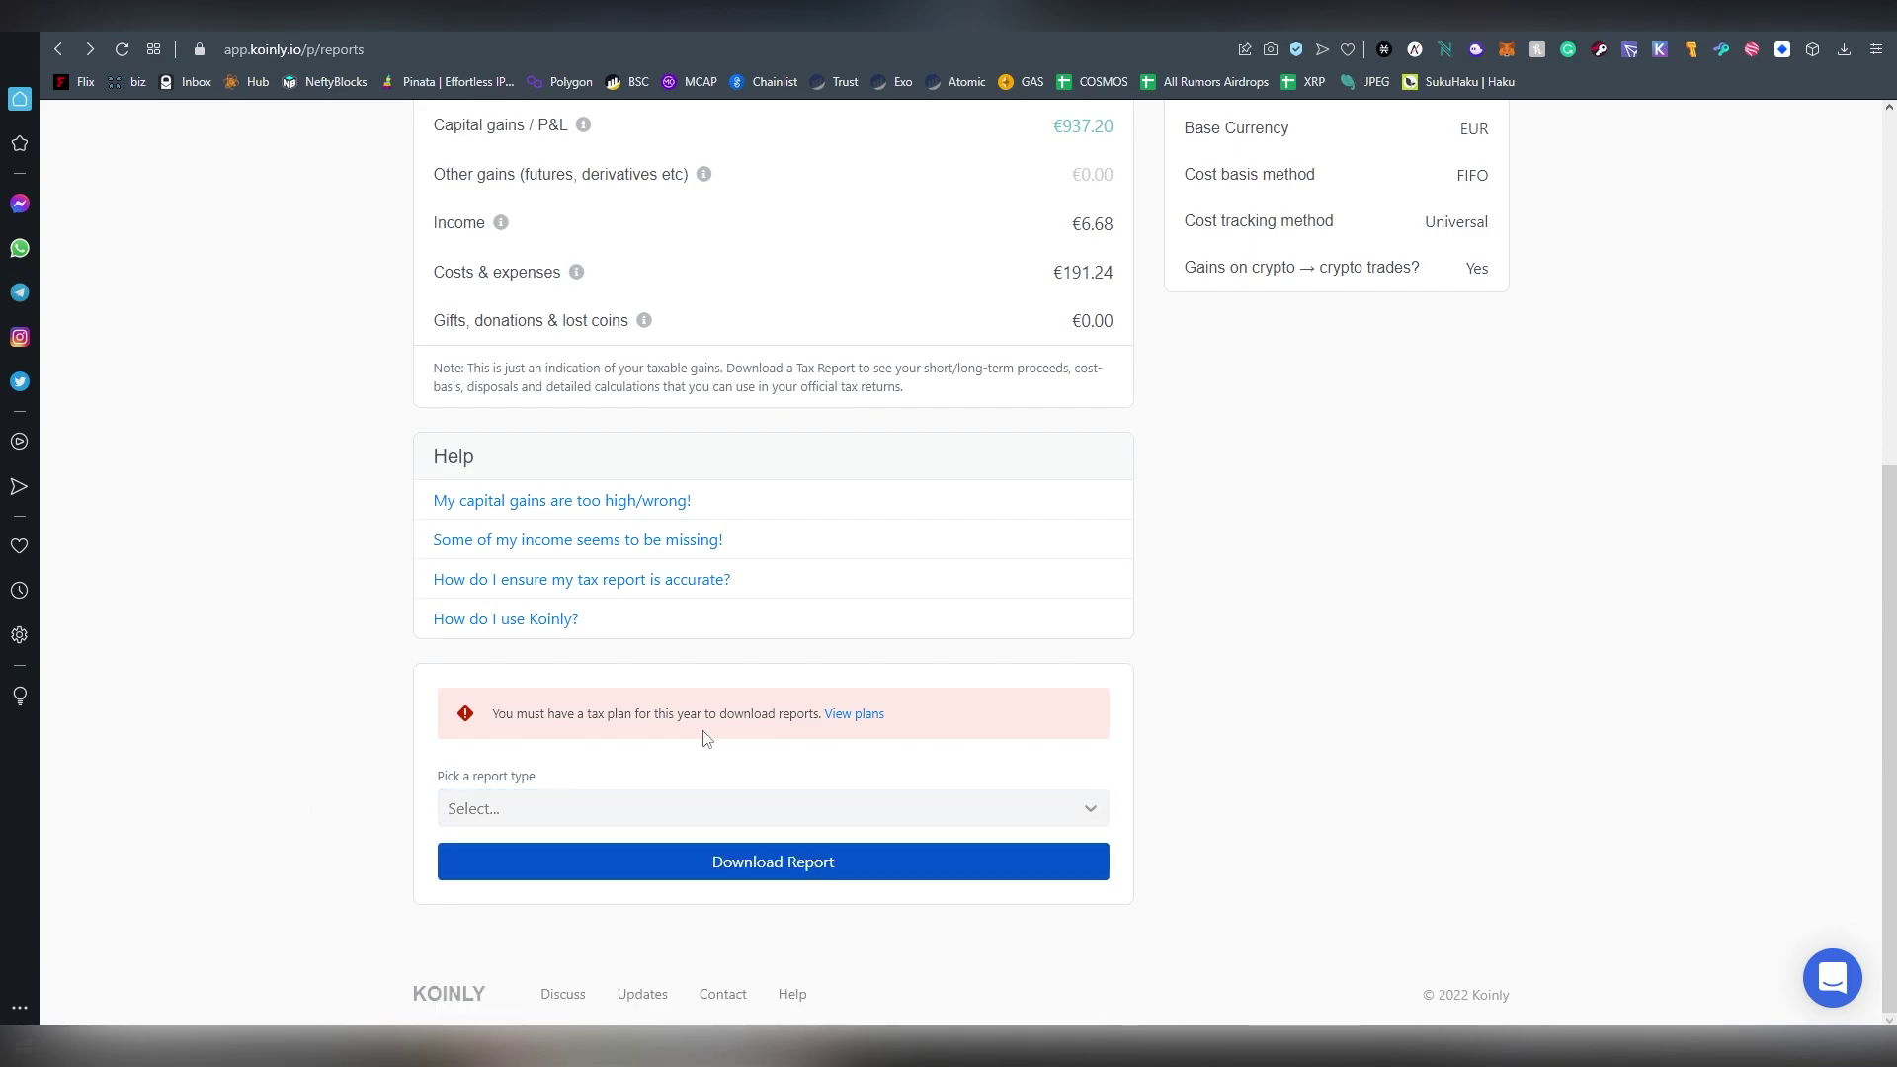
Expand the tax report's help topics on high capital gains, missing income, report accuracy and using Koinly
{"action": "scroll", "coordinate": [708, 739], "scroll_direction": "up", "scroll_amount": 1}
{"action": "left_click", "coordinate": [682, 603]}
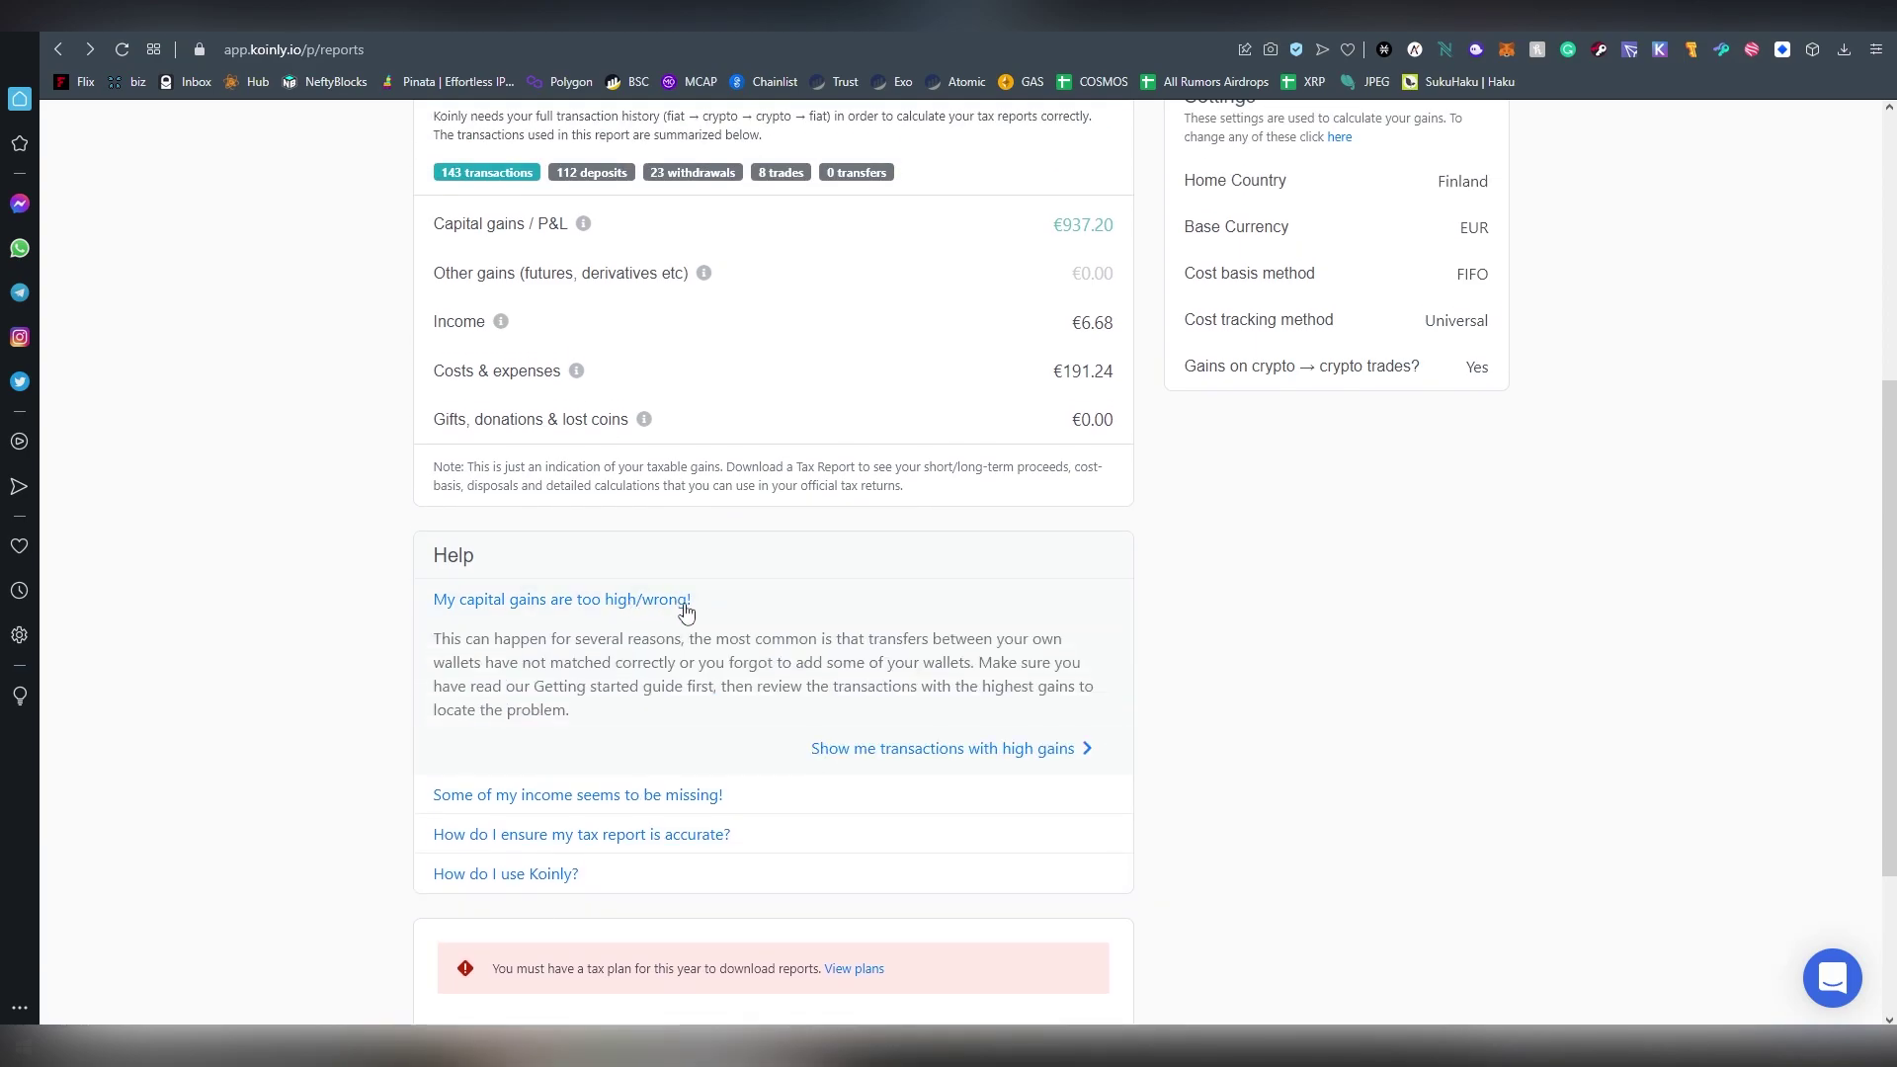
{"action": "scroll", "coordinate": [685, 610], "scroll_direction": "down", "scroll_amount": 2}
{"action": "left_click", "coordinate": [681, 598]}
{"action": "left_click", "coordinate": [681, 768]}
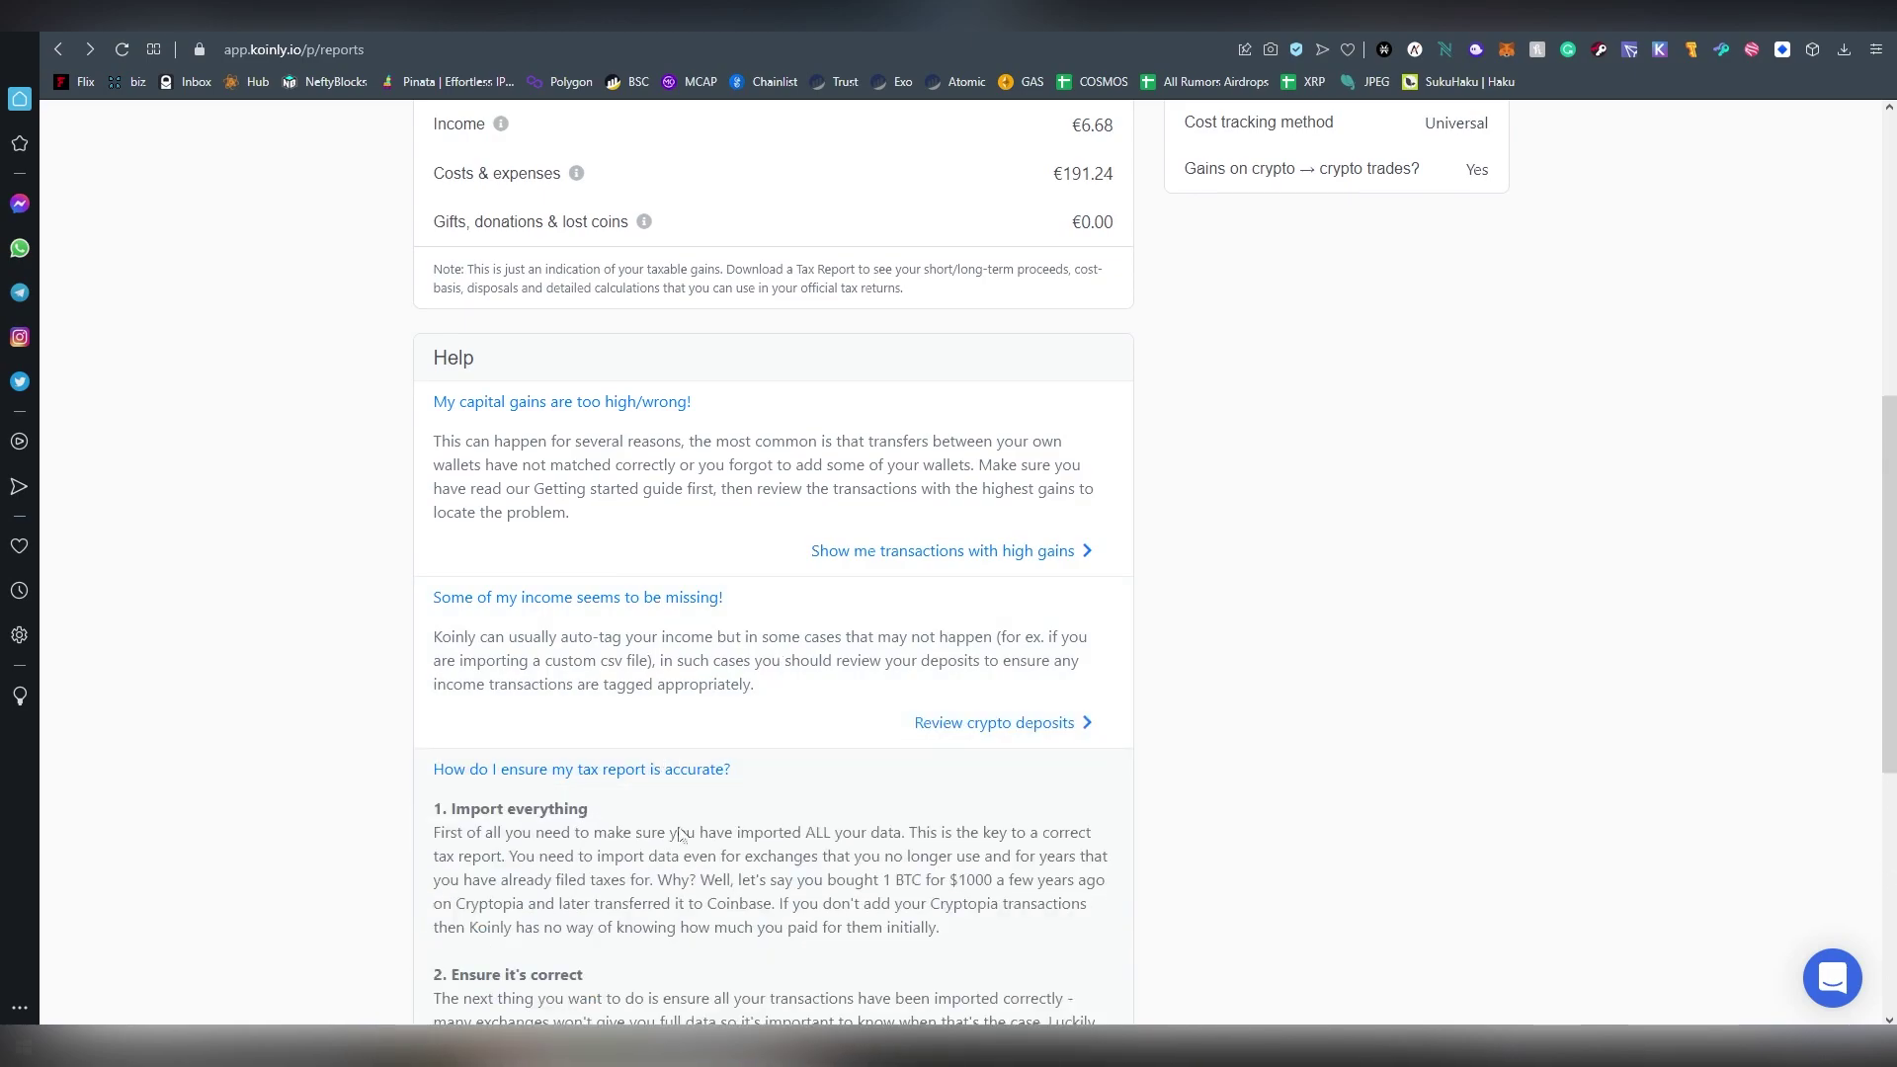
{"action": "scroll", "coordinate": [684, 807], "scroll_direction": "down", "scroll_amount": 3}
{"action": "left_click", "coordinate": [563, 950]}
{"action": "scroll", "coordinate": [831, 793], "scroll_direction": "up", "scroll_amount": 8}
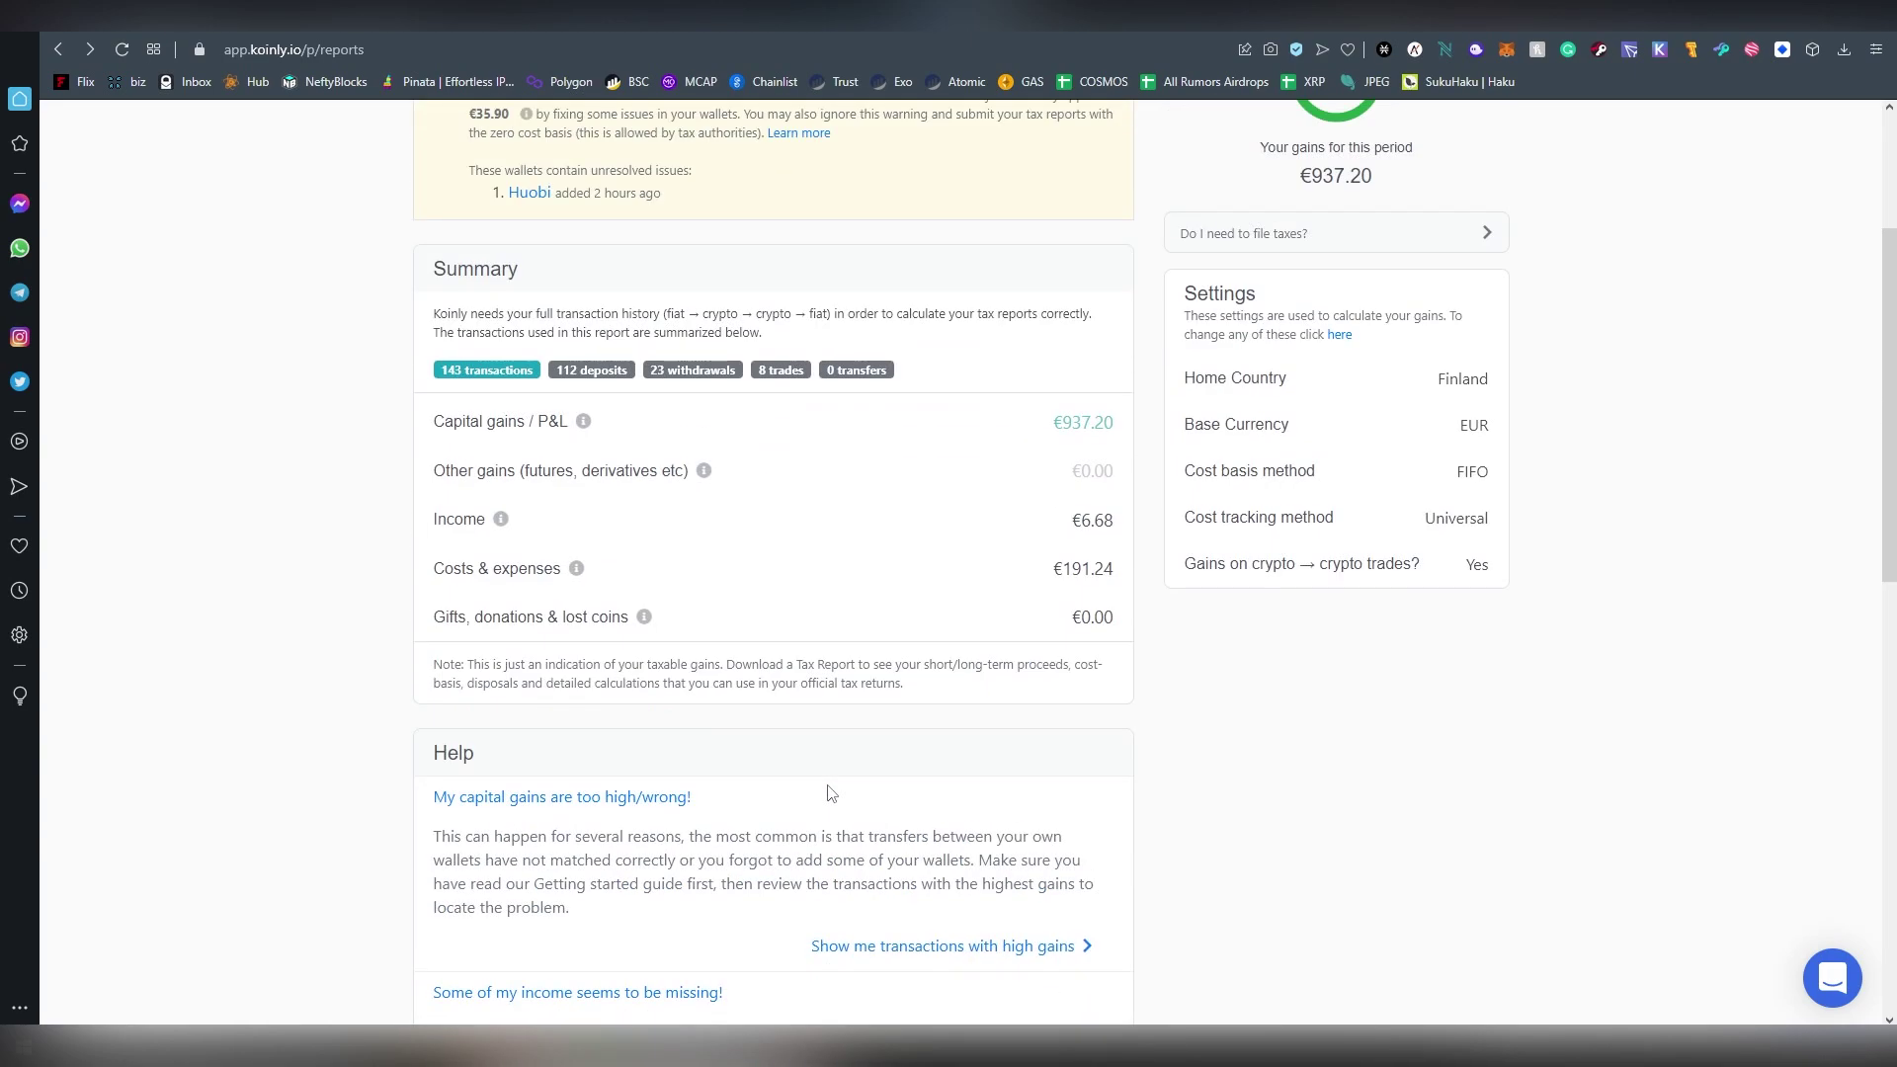
Open the market prices page and look over the ranked coins with their prices and 24-hour changes
{"action": "scroll", "coordinate": [831, 793], "scroll_direction": "up", "scroll_amount": 3}
{"action": "left_click", "coordinate": [916, 130]}
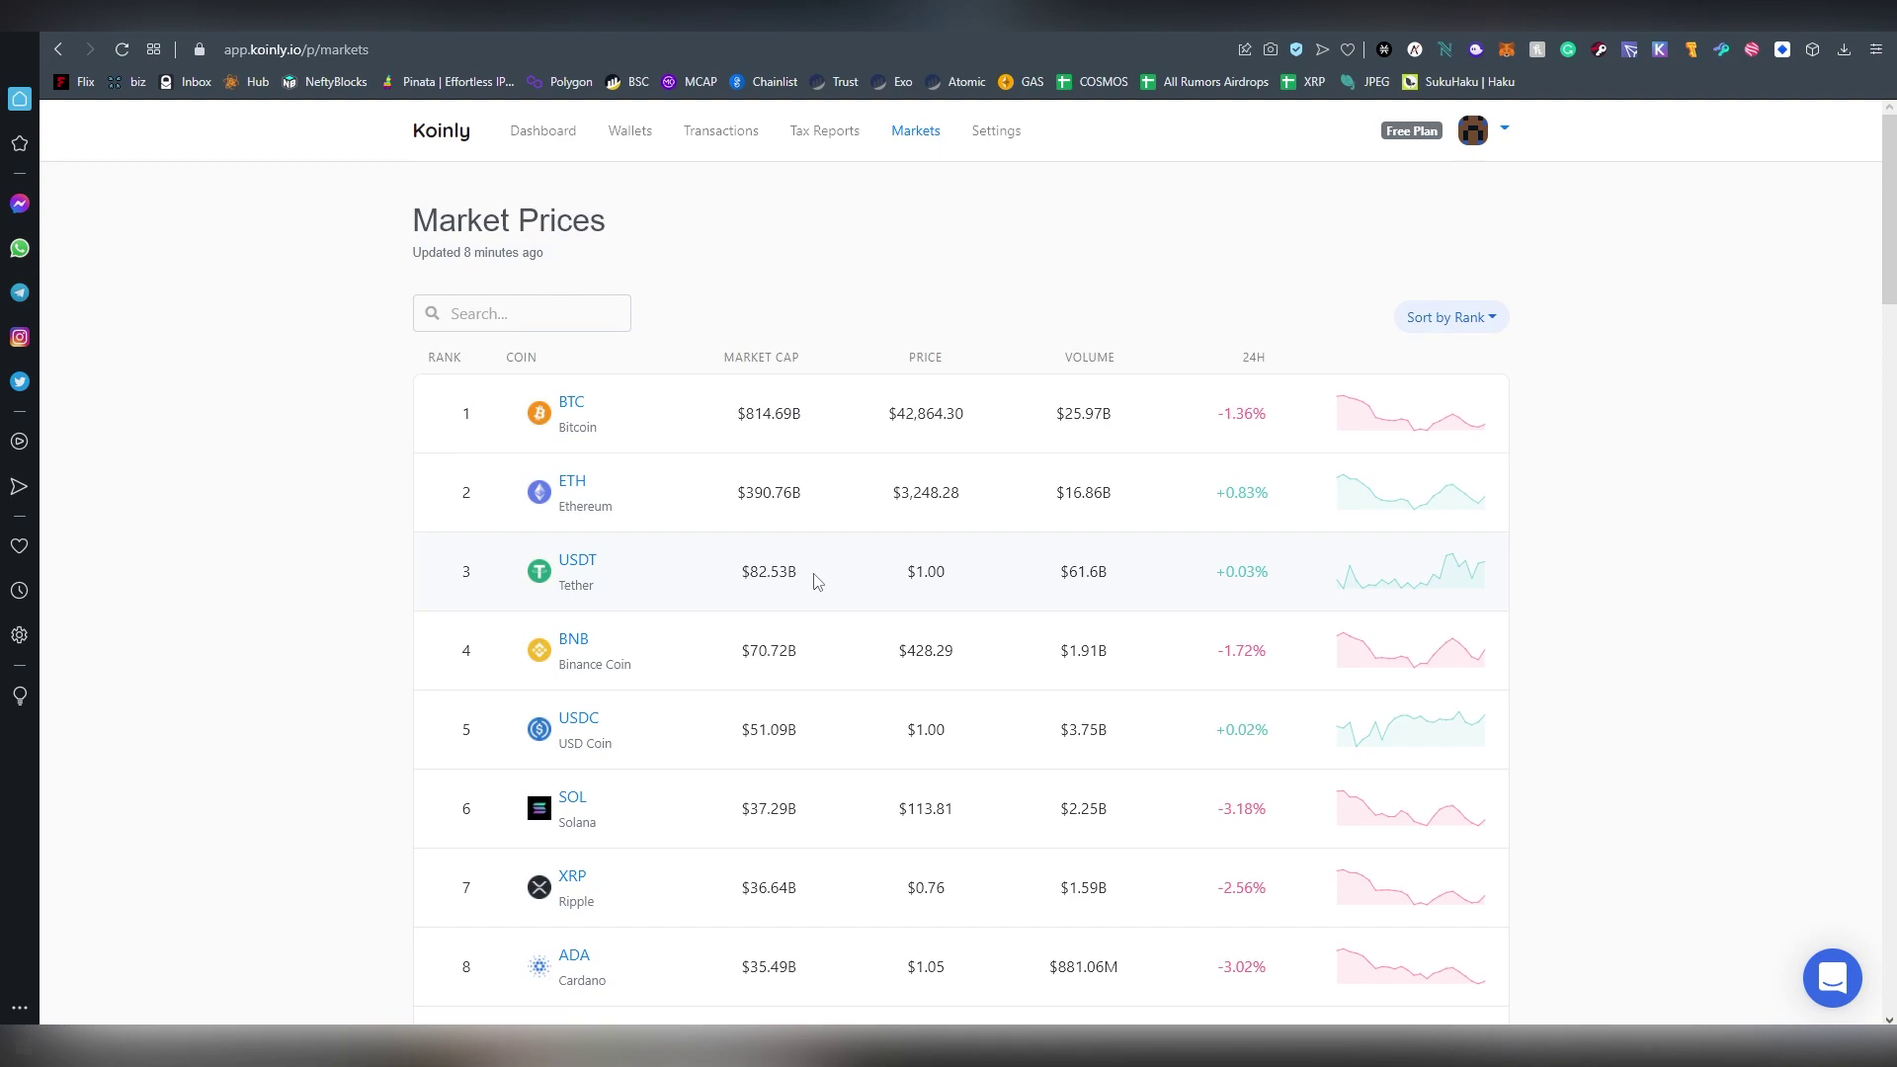
Open the portfolio settings and look through the base currency and cost basis method choices without changing them
{"action": "left_click", "coordinate": [994, 131]}
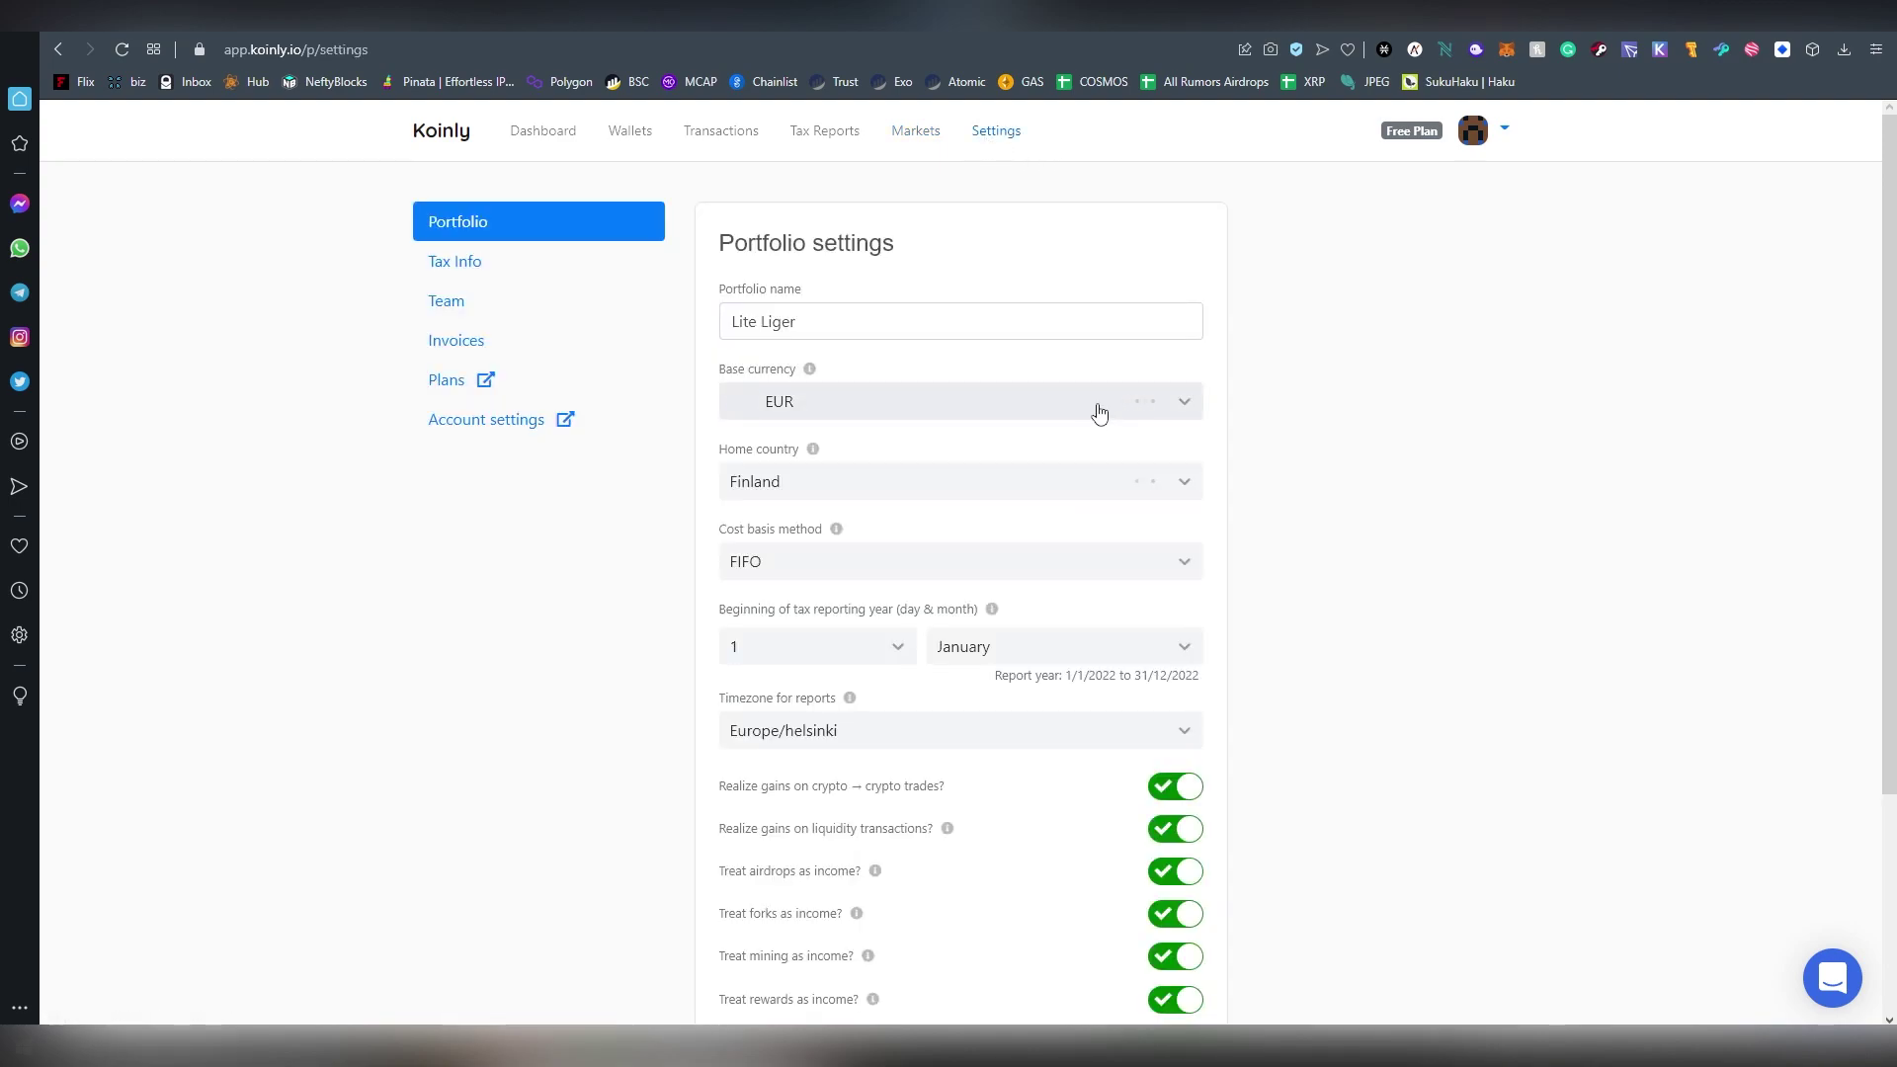
{"action": "left_click", "coordinate": [894, 412]}
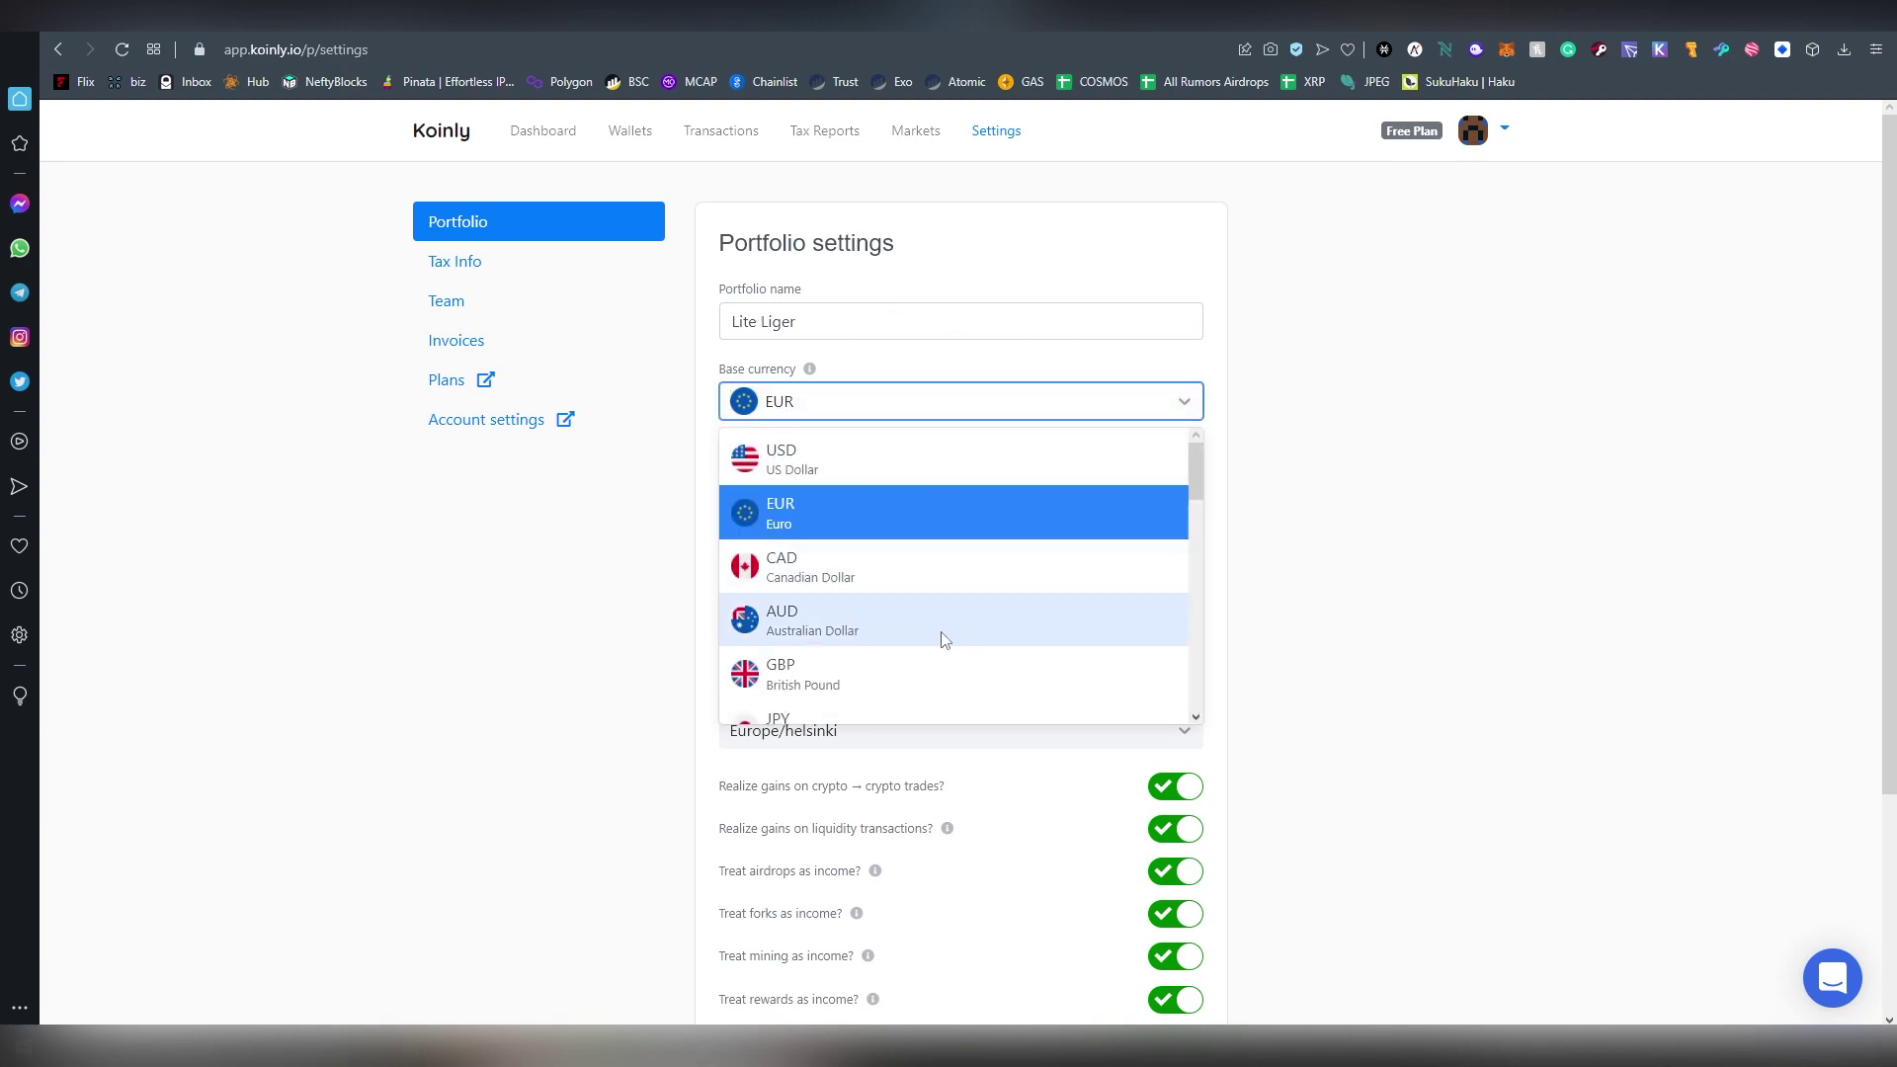
{"action": "left_click", "coordinate": [1360, 495]}
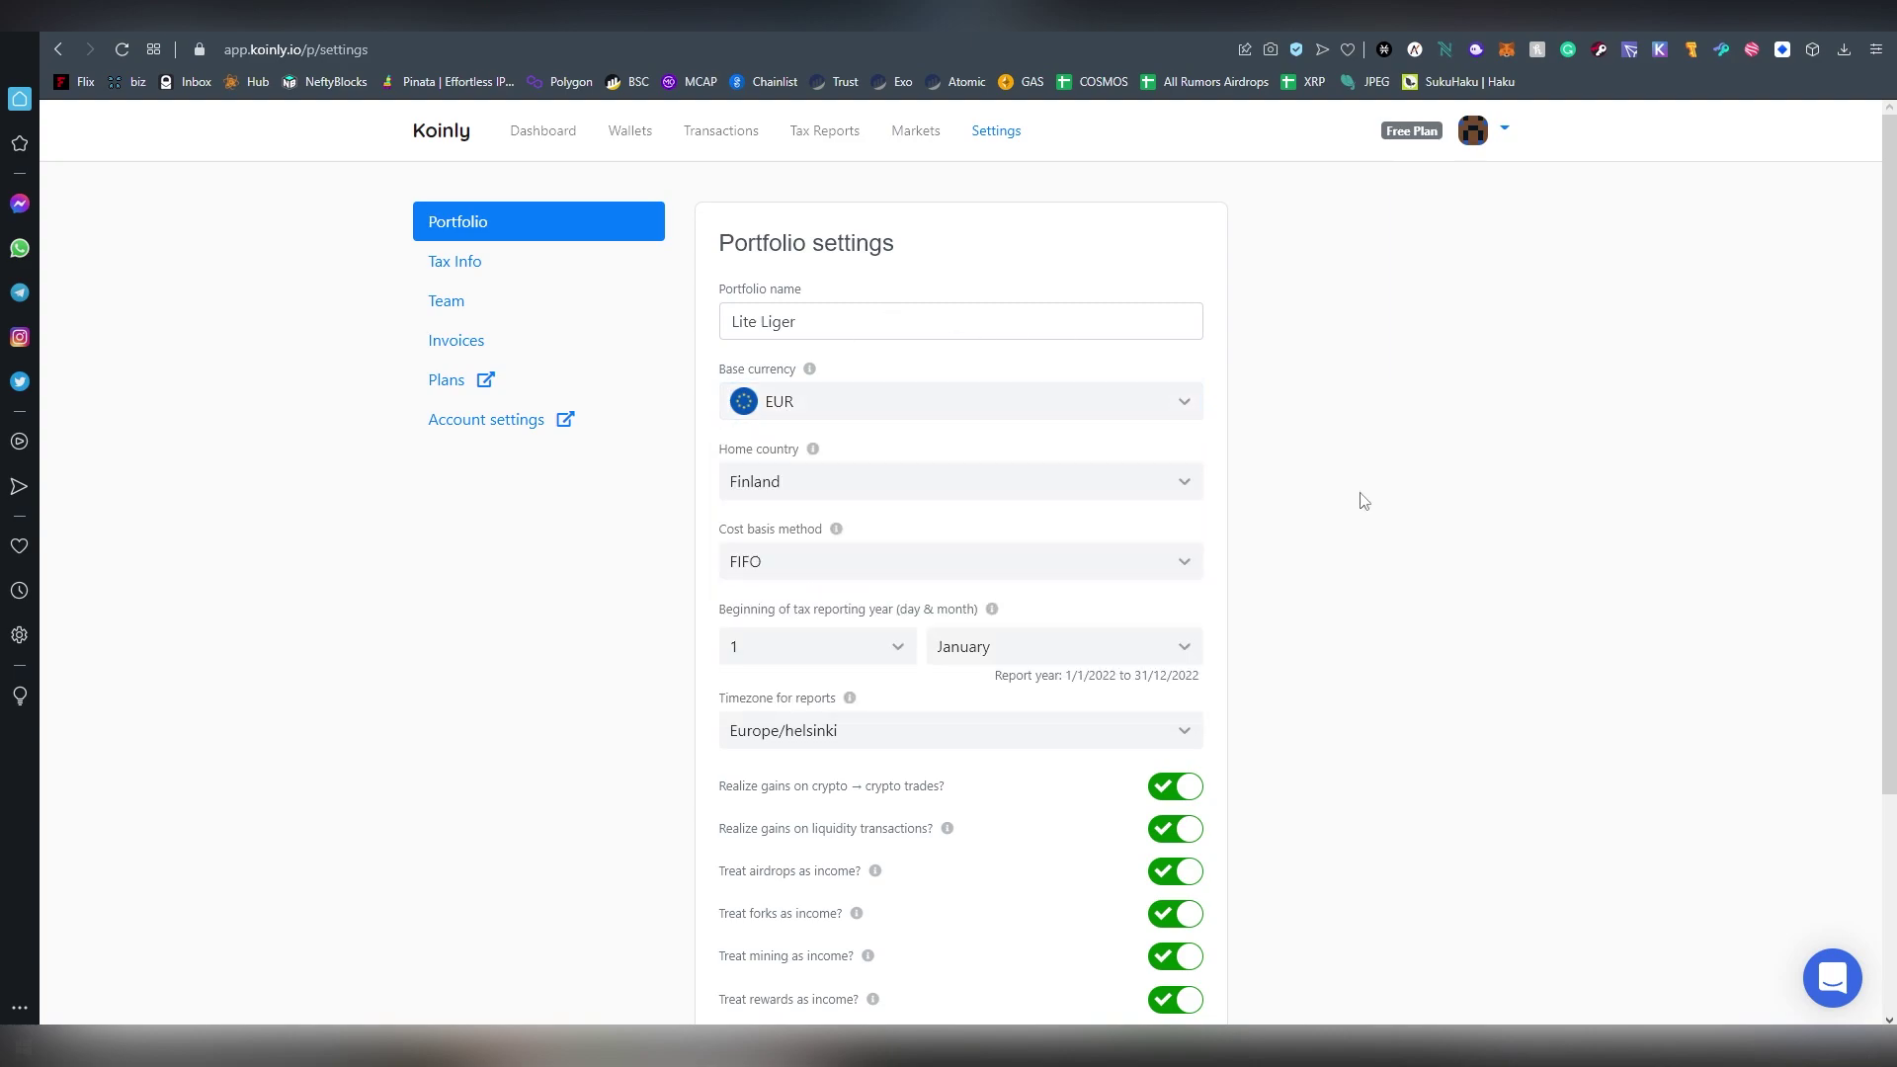
{"action": "left_click", "coordinate": [852, 577]}
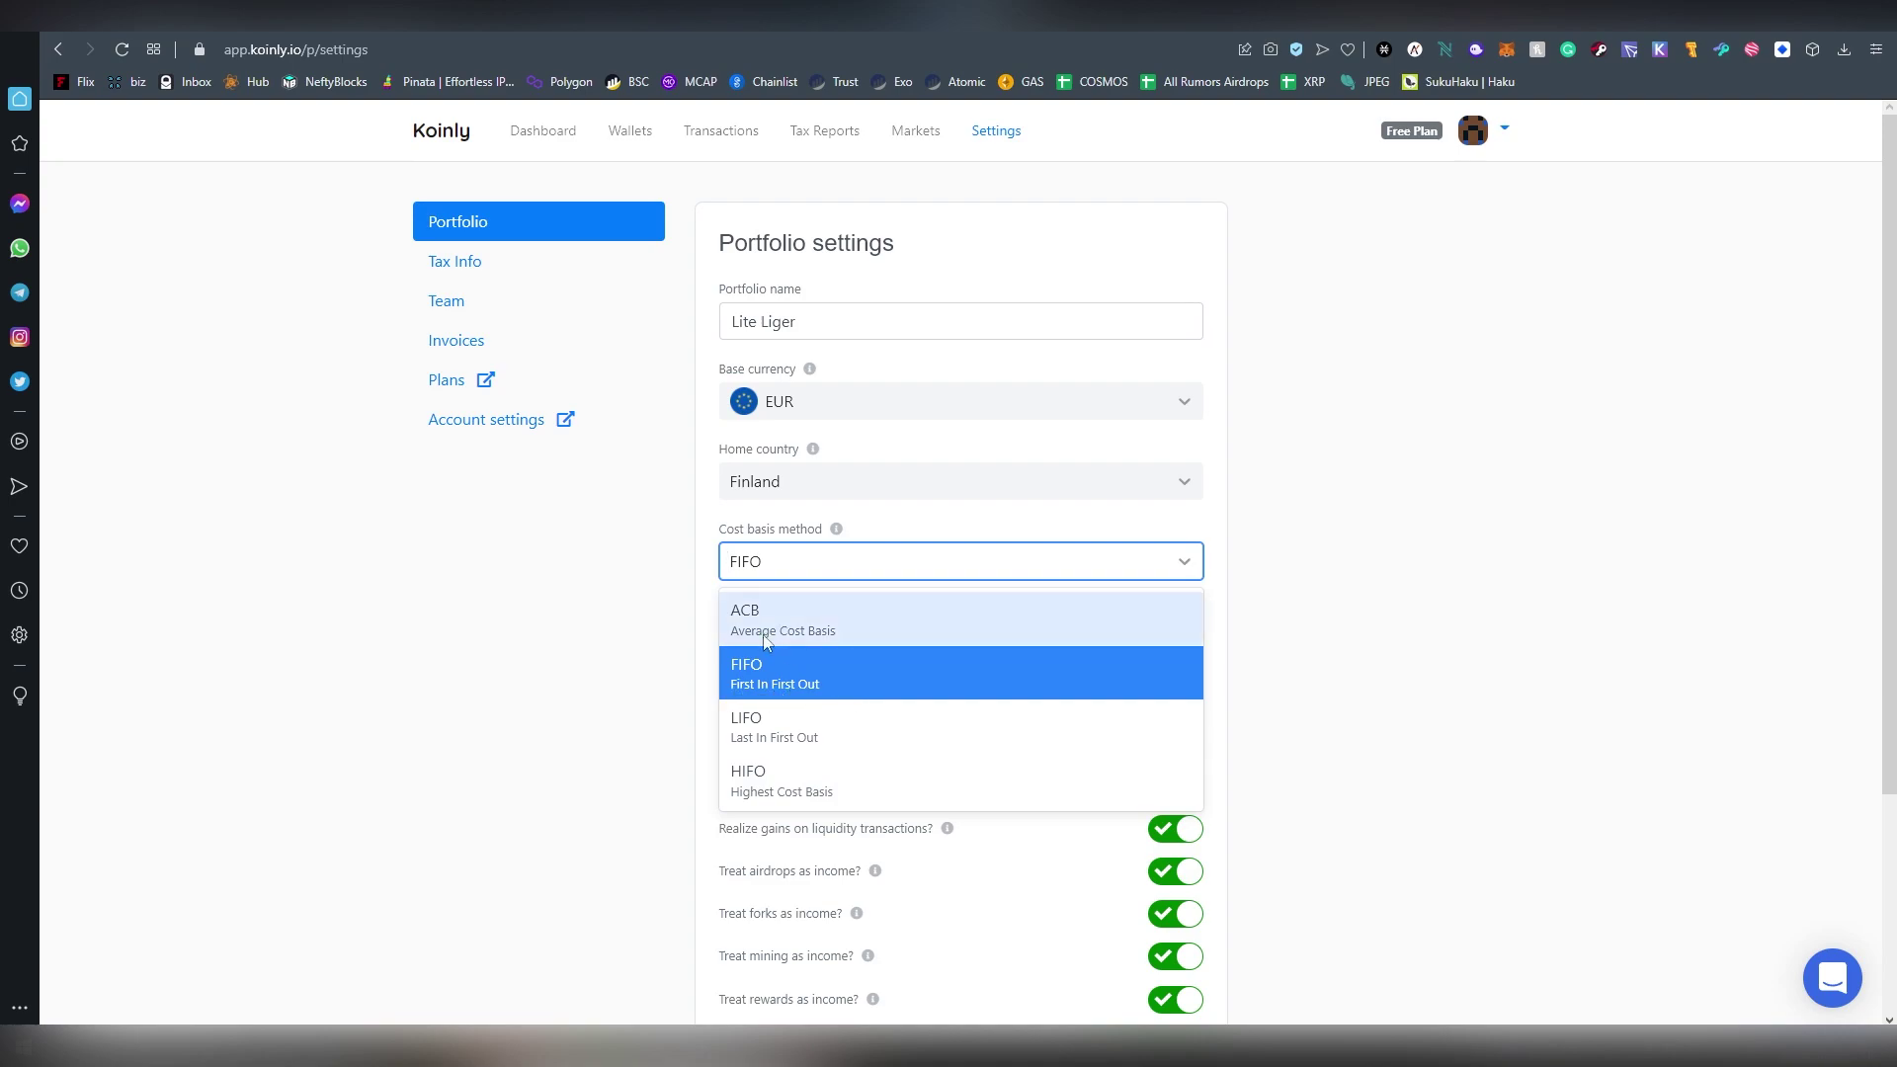
{"action": "left_click", "coordinate": [647, 795]}
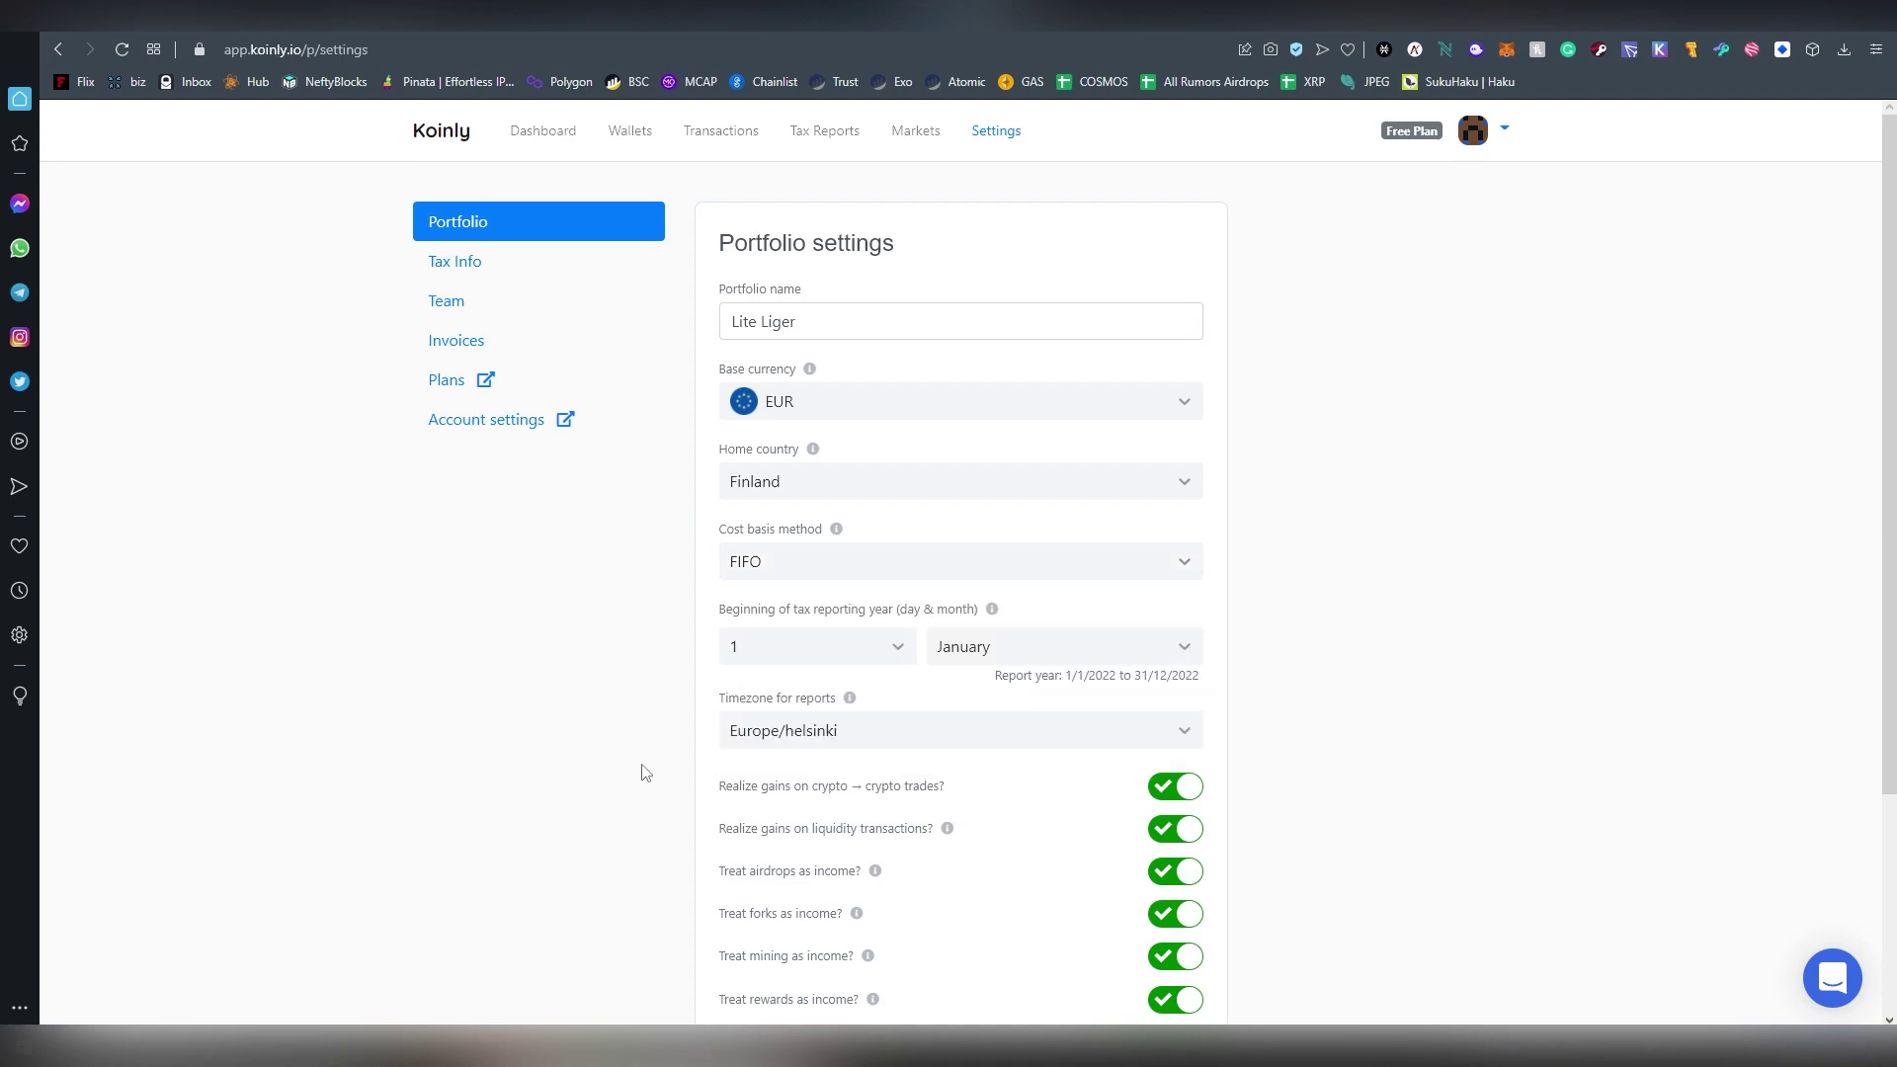
Review the tax reporting year start and the gains and income options, and read the explanation for treating rewards as income
{"action": "left_click_drag", "start_coordinate": [741, 627], "coordinate": [971, 620]}
{"action": "left_click", "coordinate": [971, 621]}
{"action": "left_click_drag", "start_coordinate": [781, 619], "coordinate": [905, 614]}
{"action": "left_click", "coordinate": [918, 629]}
{"action": "scroll", "coordinate": [918, 632], "scroll_direction": "down", "scroll_amount": 3}
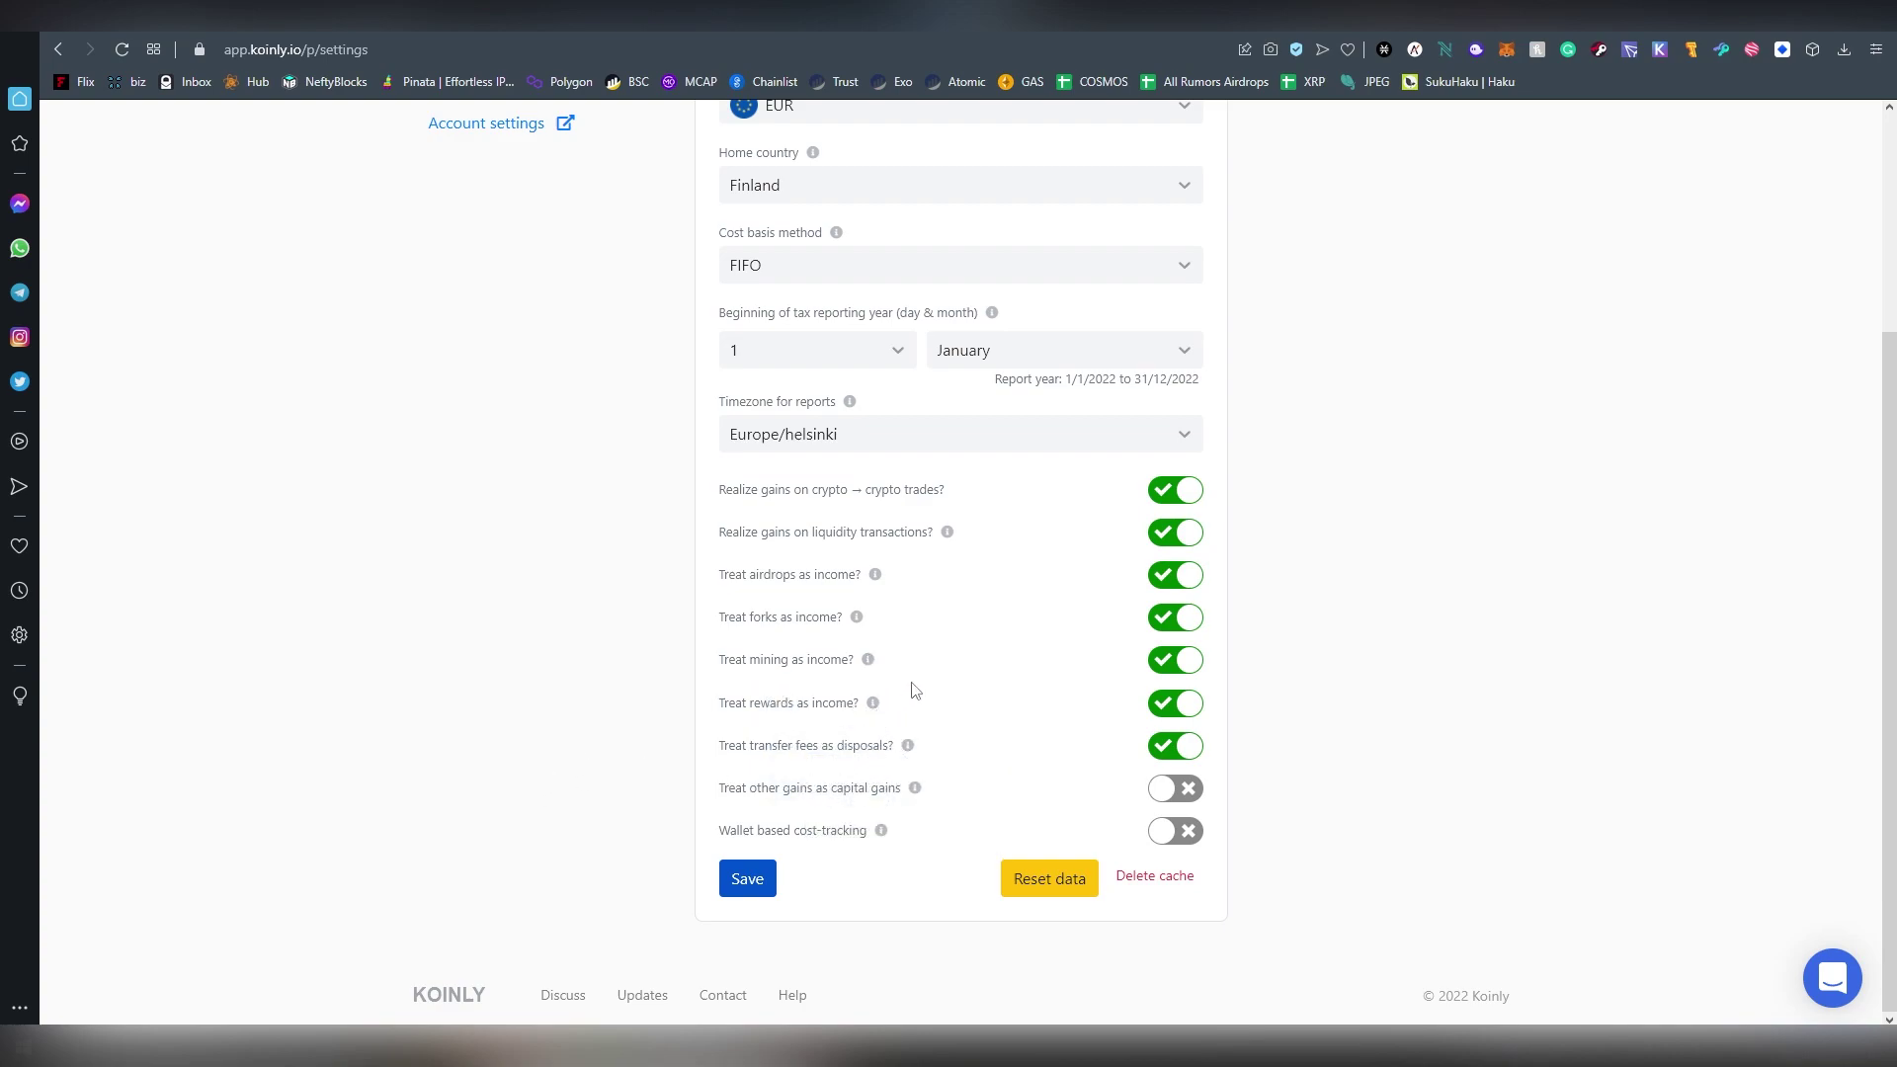
{"action": "left_click_drag", "start_coordinate": [722, 755], "coordinate": [846, 748]}
{"action": "left_click", "coordinate": [861, 755]}
{"action": "mouse_move", "coordinate": [873, 704]}
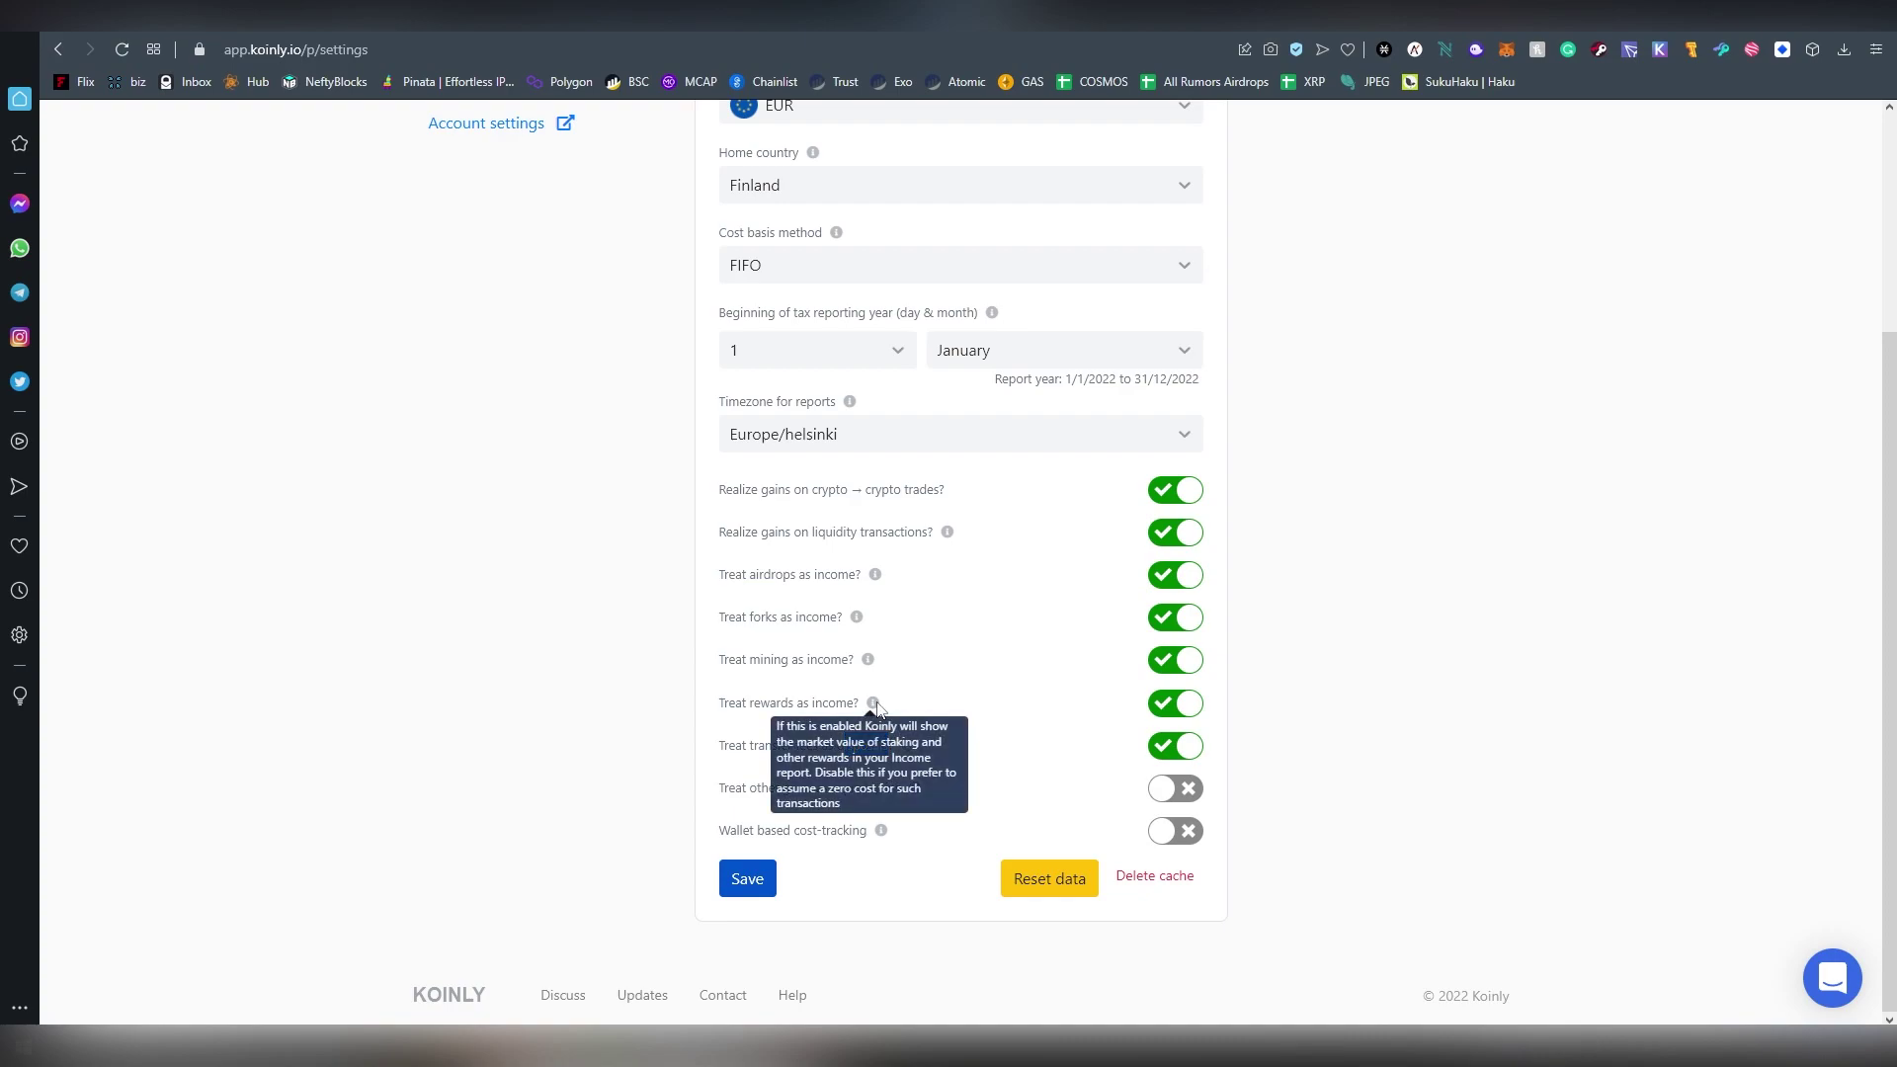
{"action": "scroll", "coordinate": [913, 688], "scroll_direction": "up", "scroll_amount": 3}
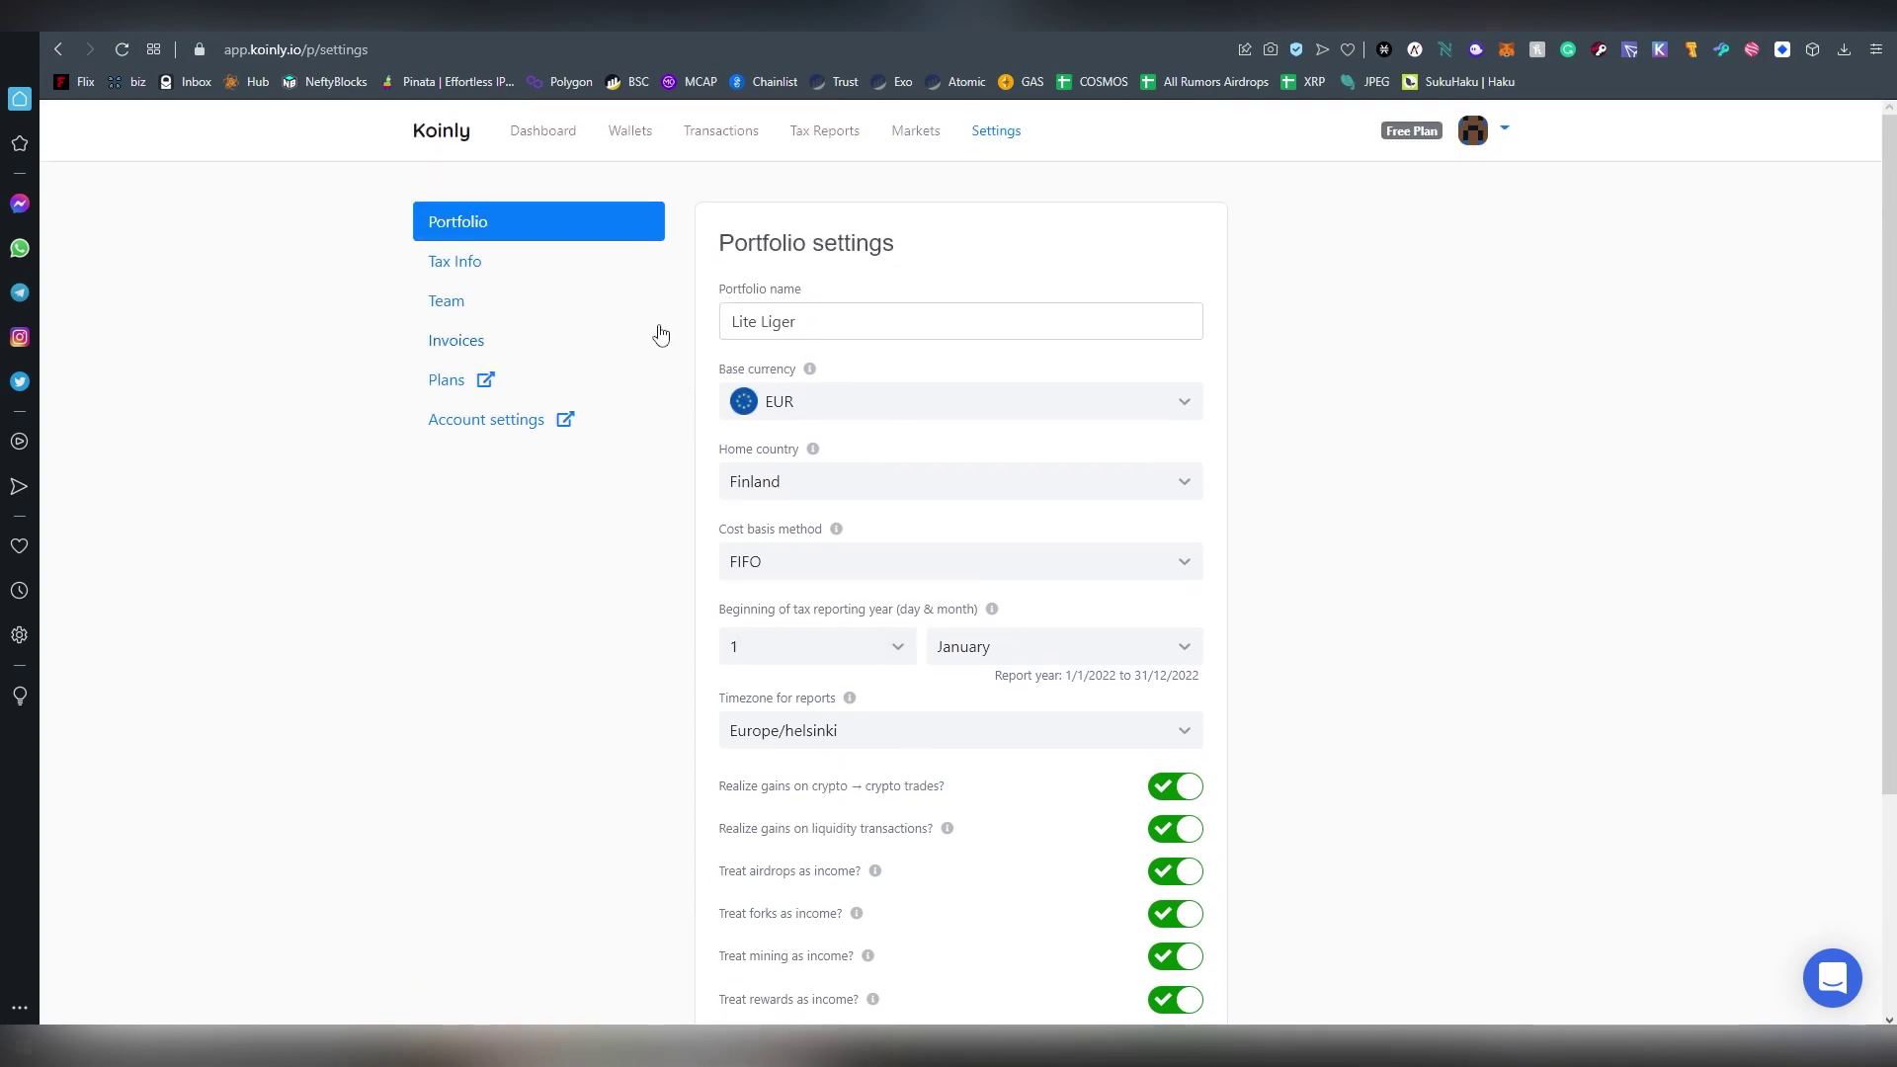
Look over the settings sections for tax information, team access and invoices, reading the note about optional tax details
{"action": "left_click", "coordinate": [533, 270]}
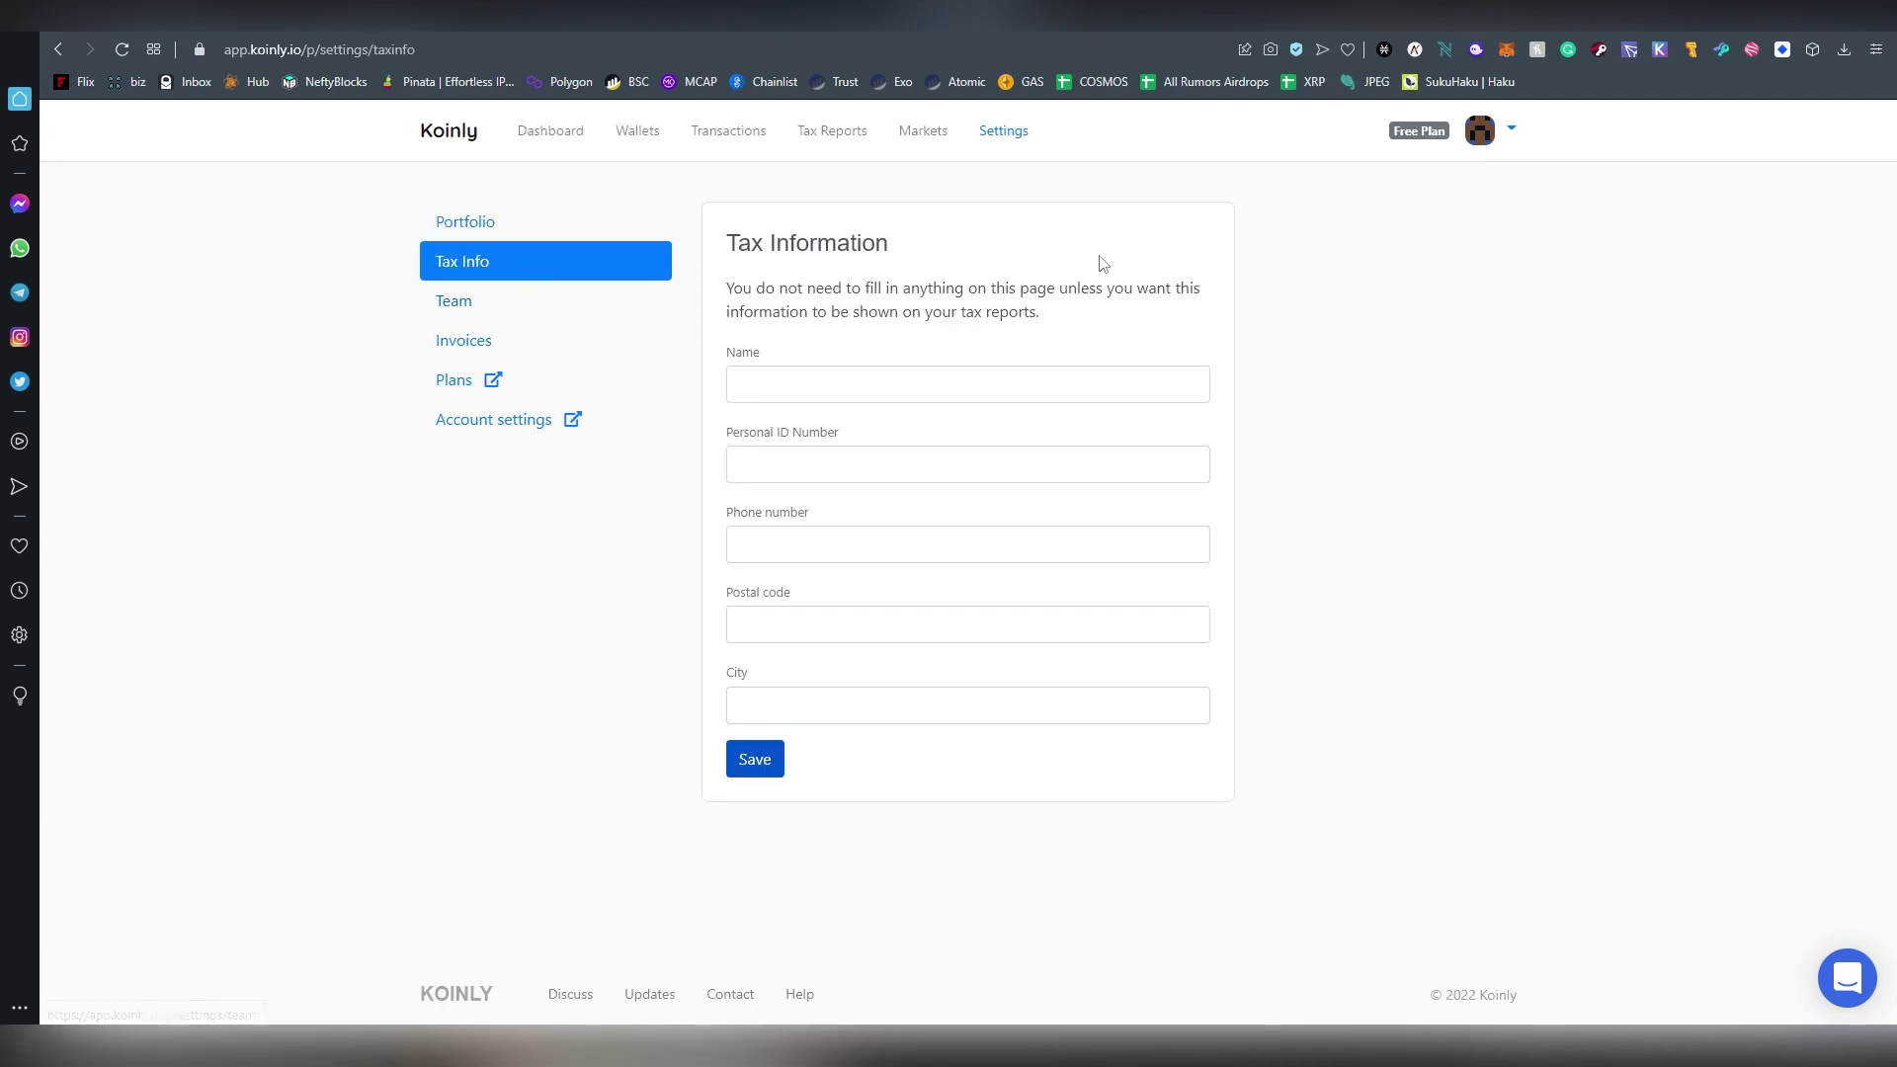
{"action": "left_click_drag", "start_coordinate": [725, 287], "coordinate": [851, 313]}
{"action": "left_click", "coordinate": [1057, 319]}
{"action": "left_click", "coordinate": [842, 316]}
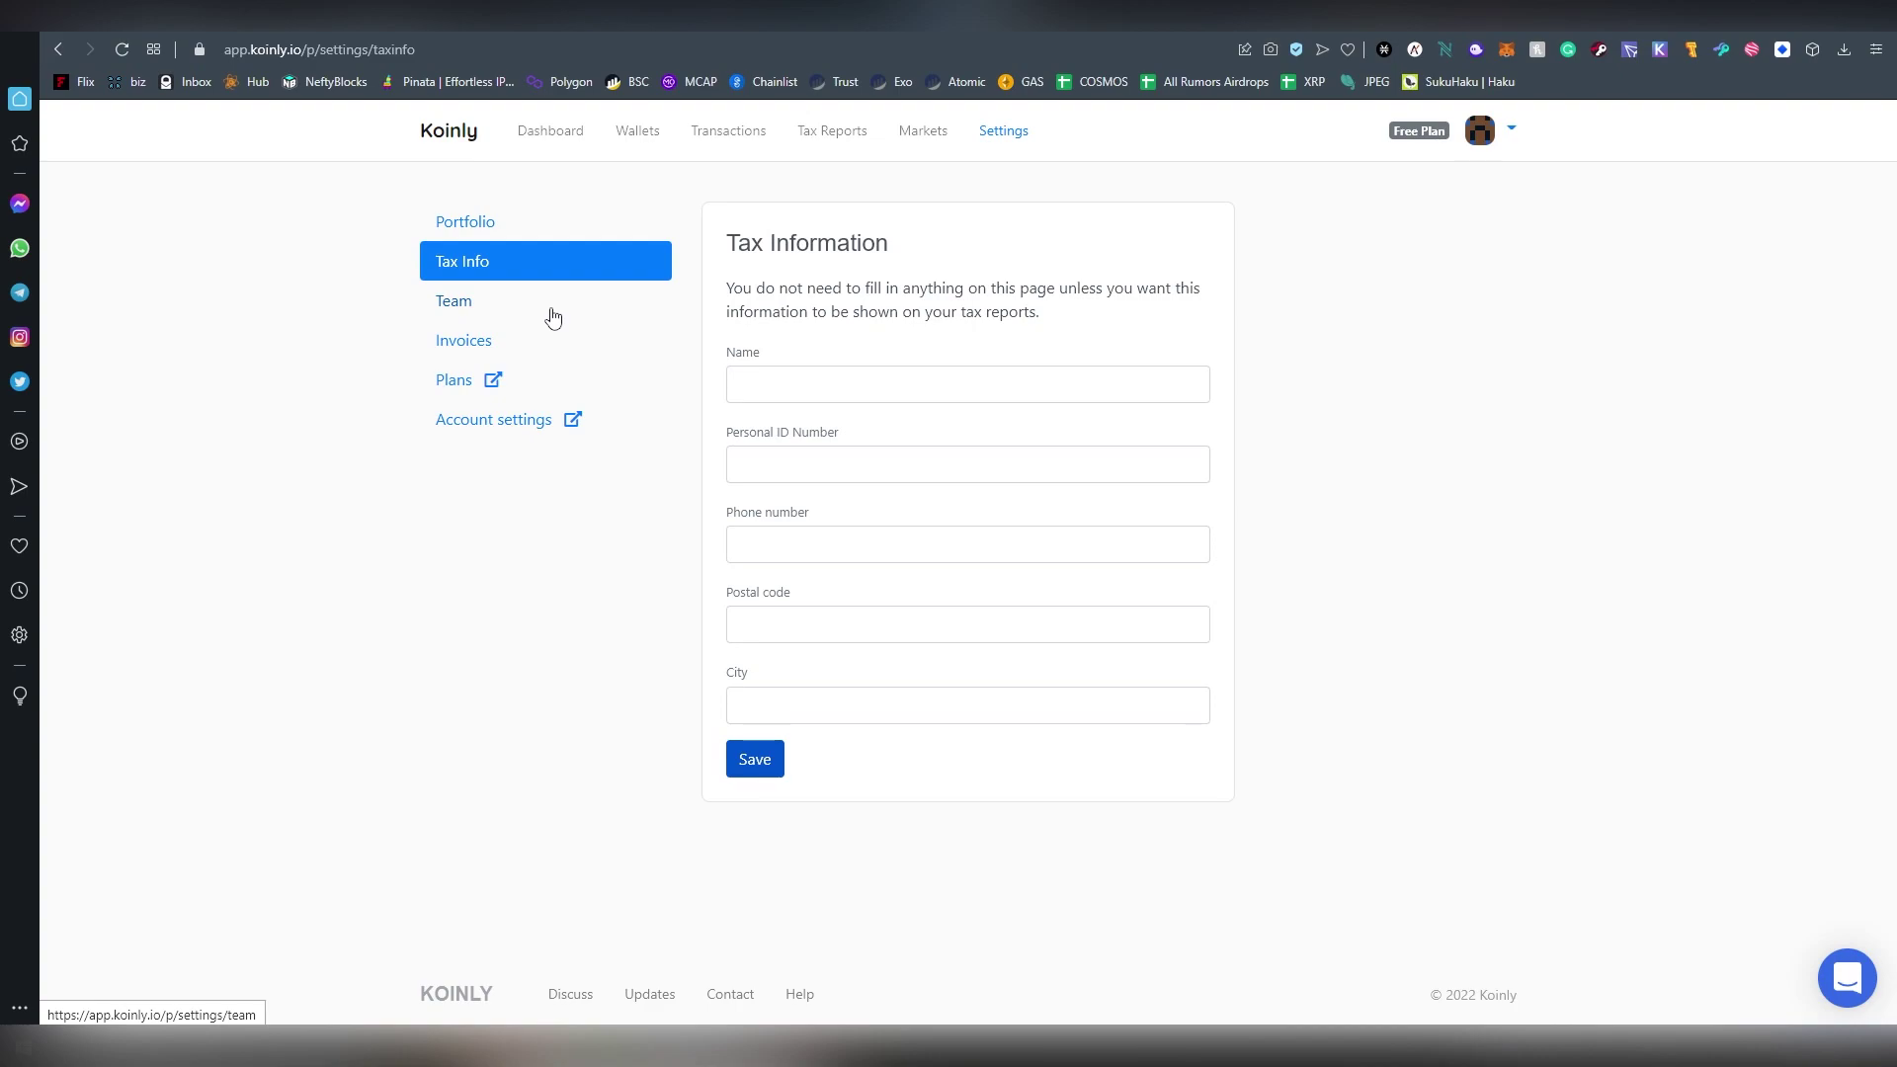
{"action": "left_click", "coordinate": [553, 317]}
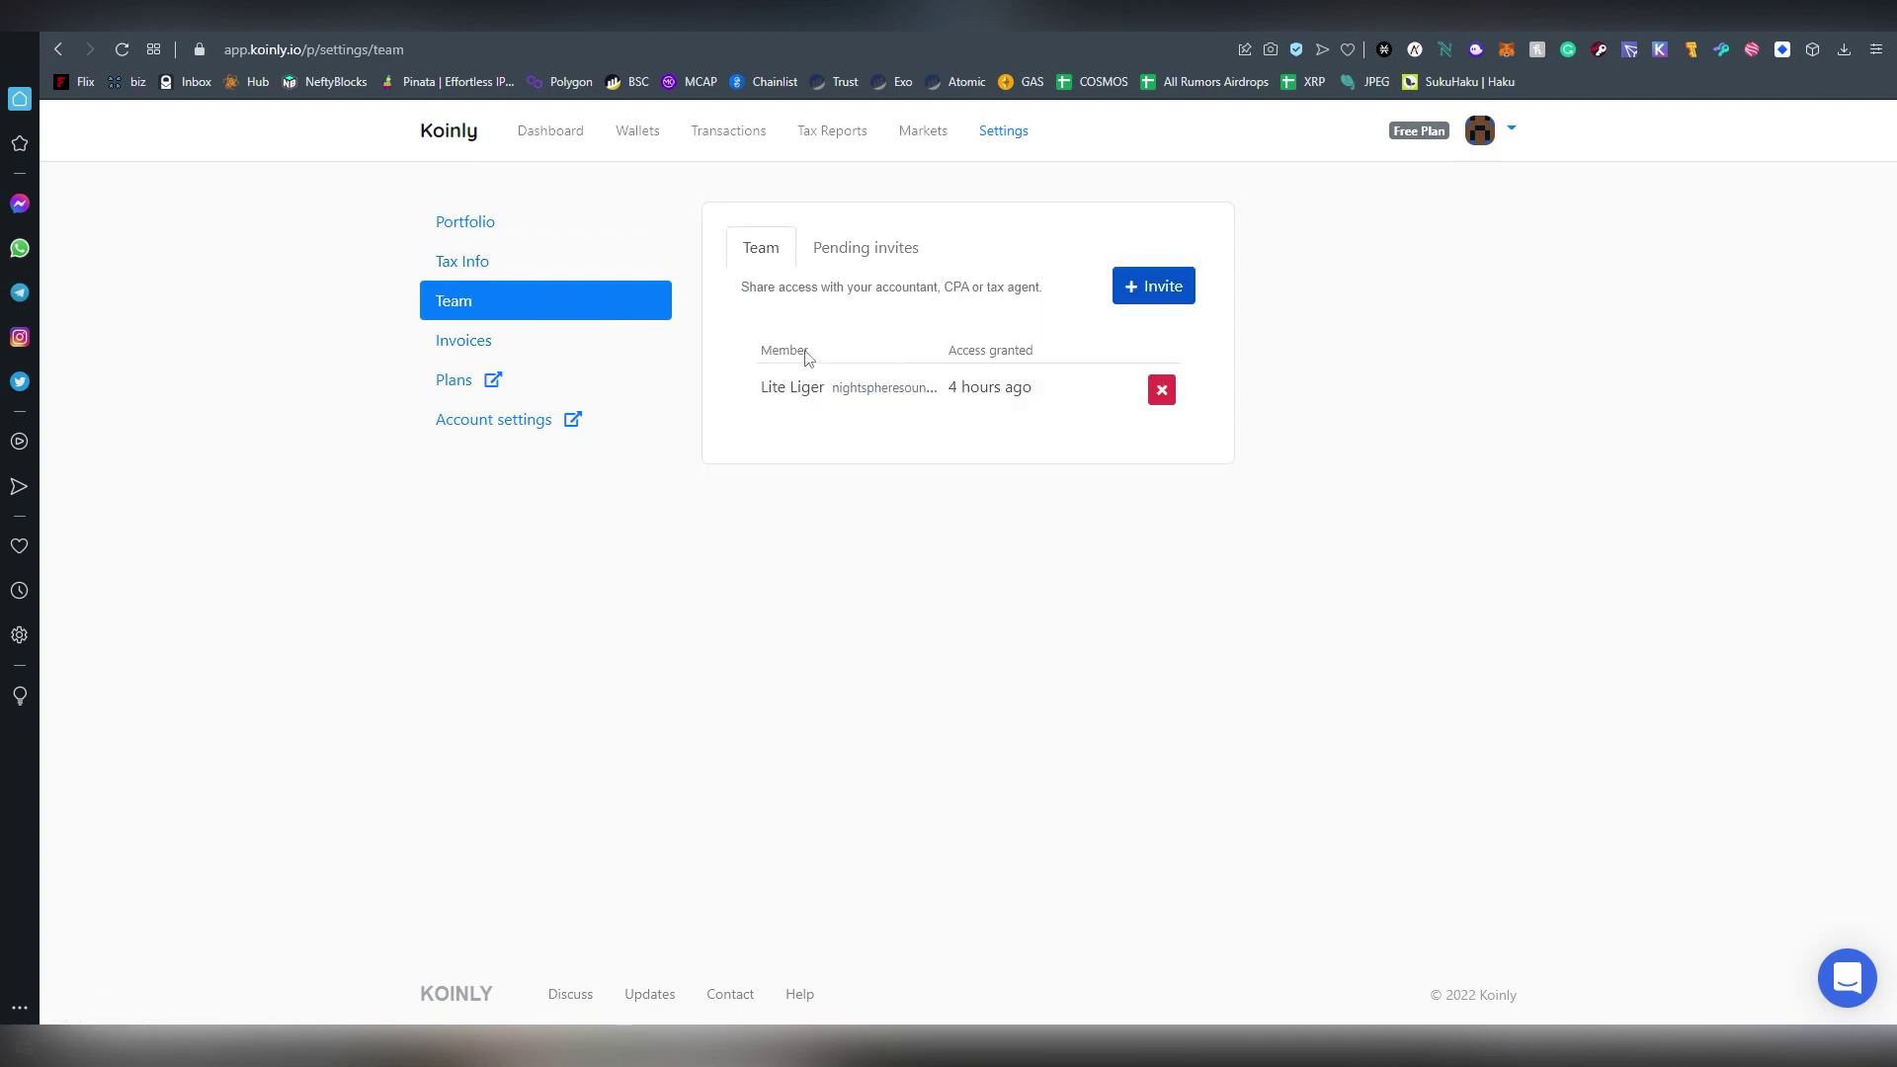
{"action": "left_click", "coordinate": [506, 357]}
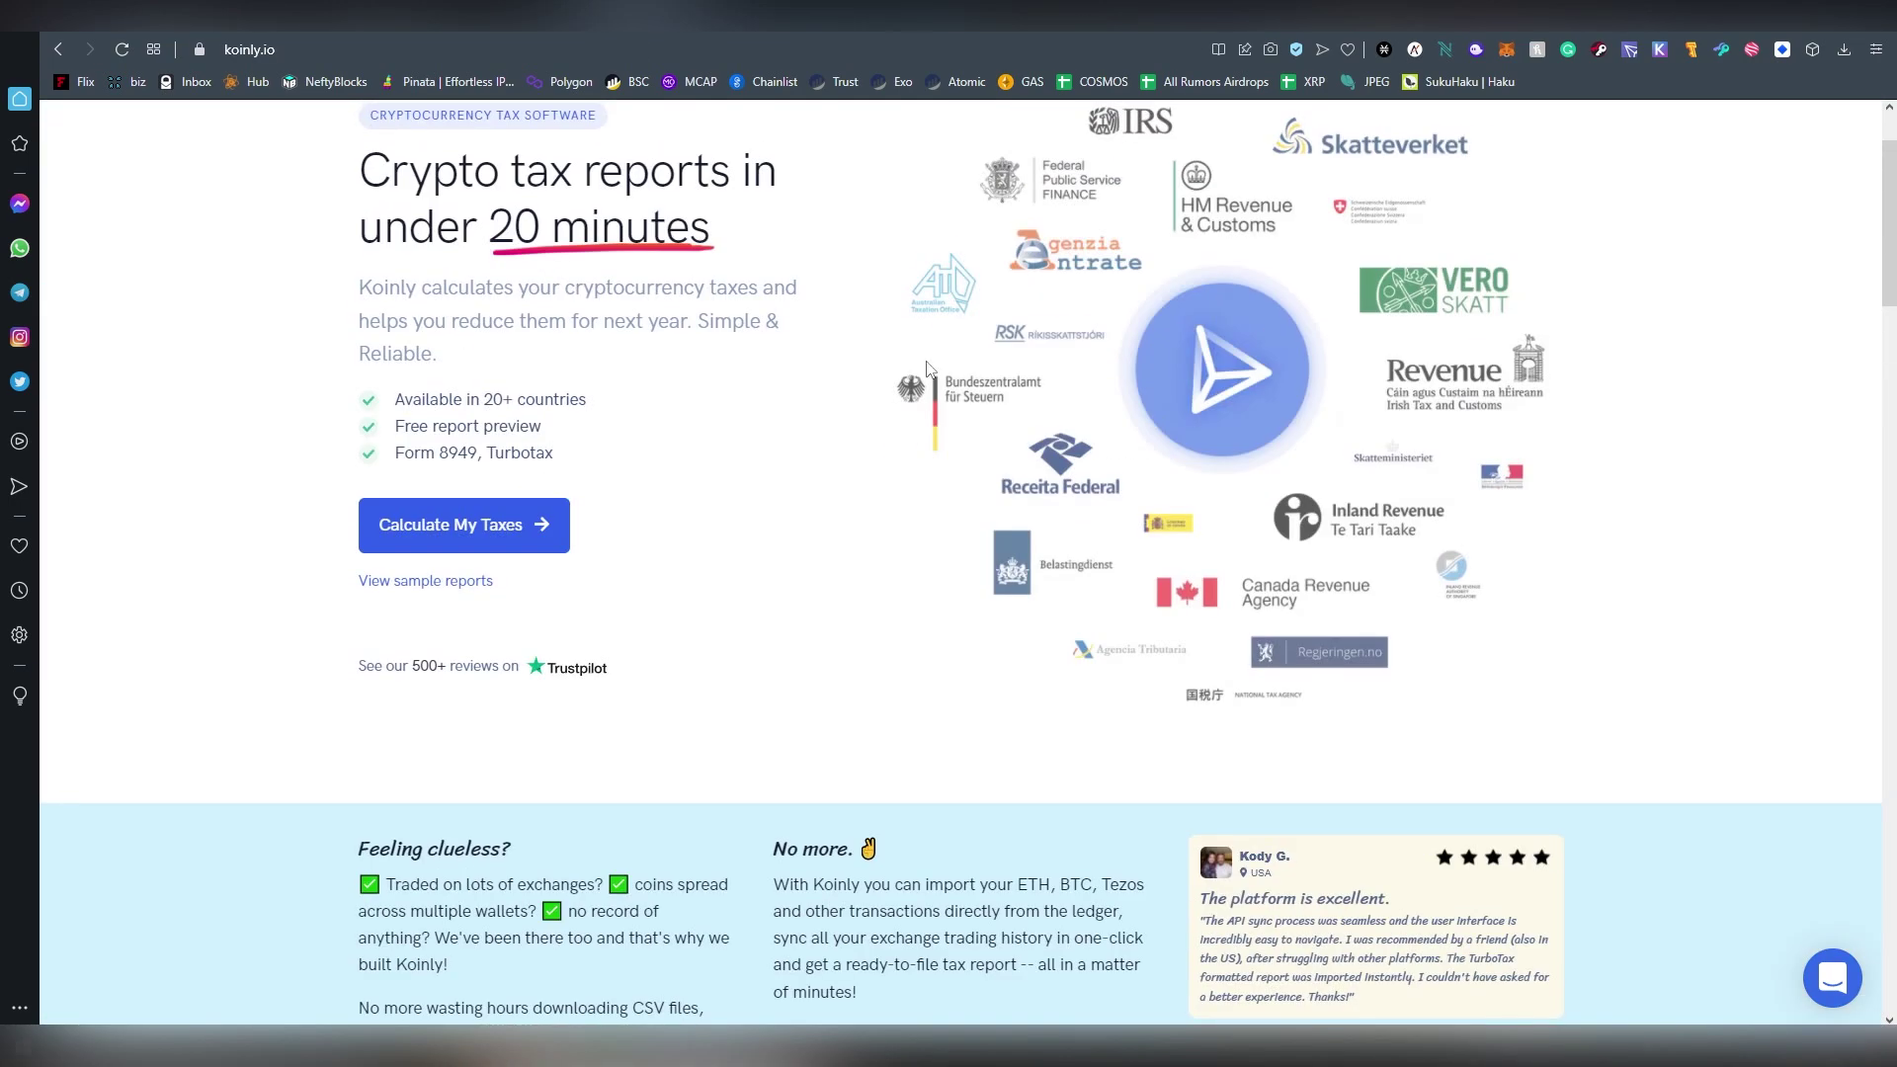
Switch to the Koinly public website and open its page for accountants
{"action": "scroll", "coordinate": [913, 368], "scroll_direction": "up", "scroll_amount": 2}
{"action": "left_click", "coordinate": [1291, 138]}
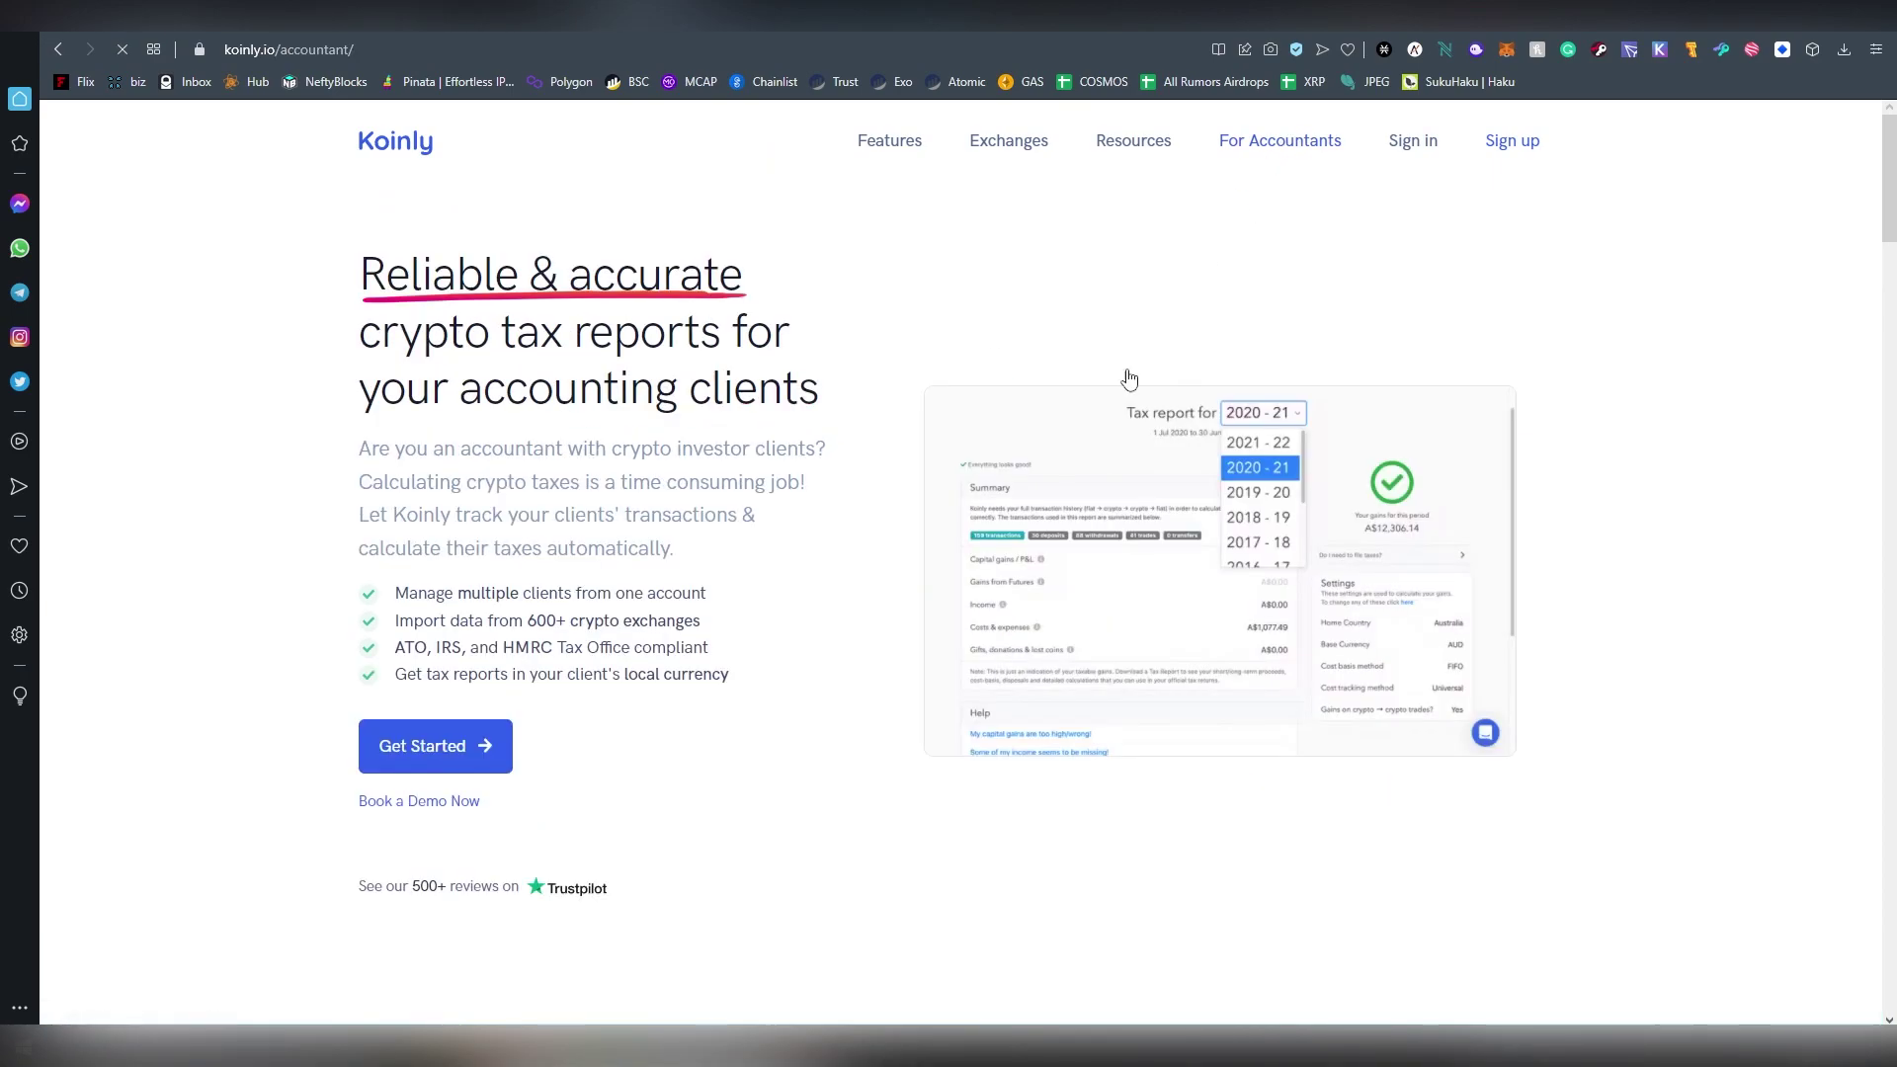